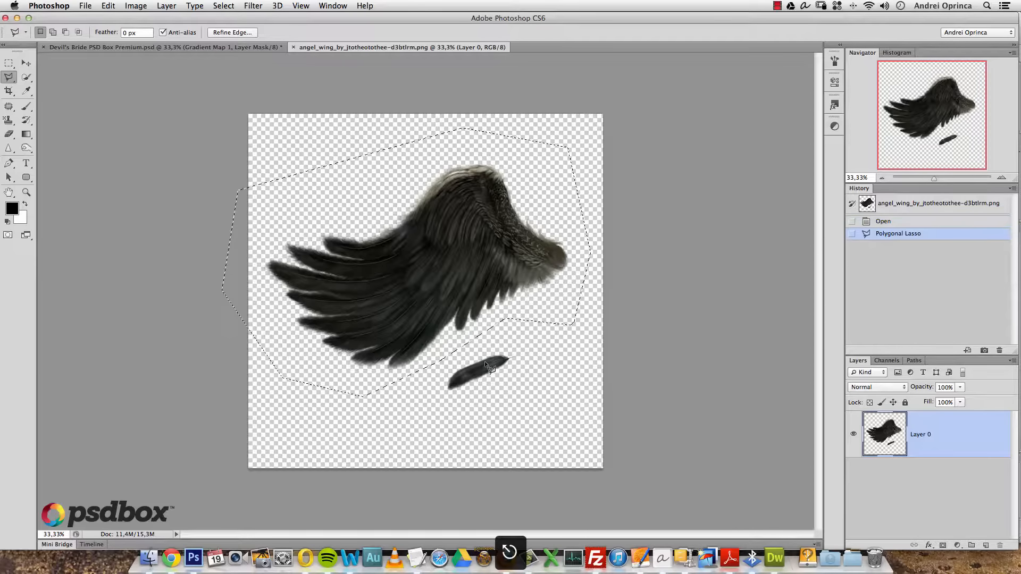
- Paste the copied wing into the Devil's Bride document above the soft shadows layer
left_click(218, 47)
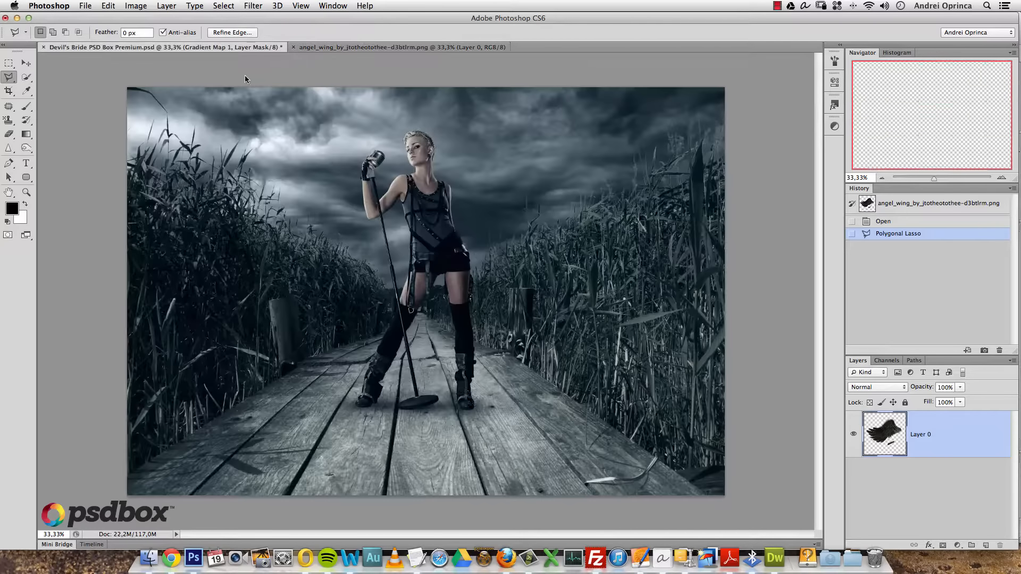
left_click_drag(1014, 428, 1006, 466)
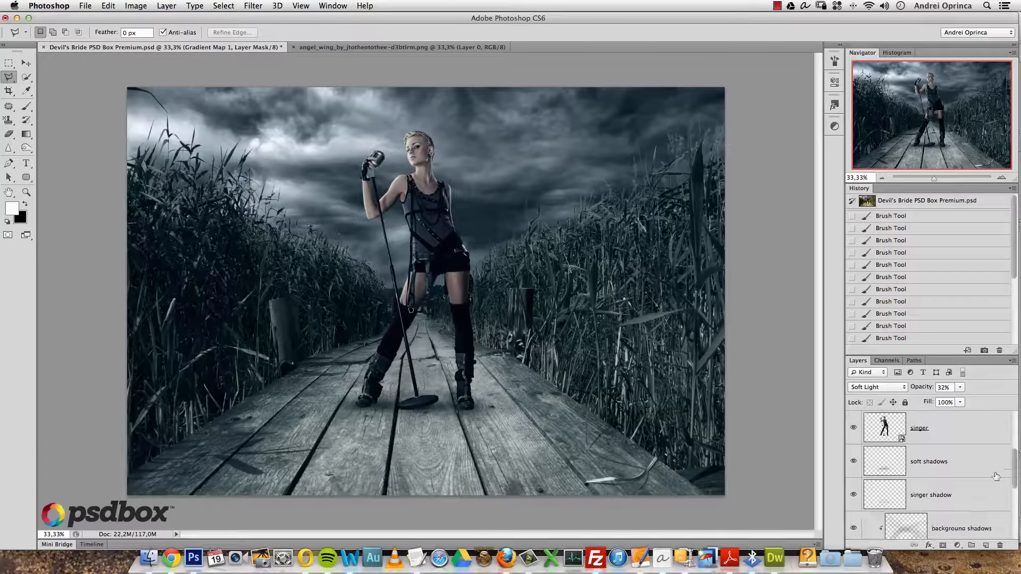
left_click(955, 460)
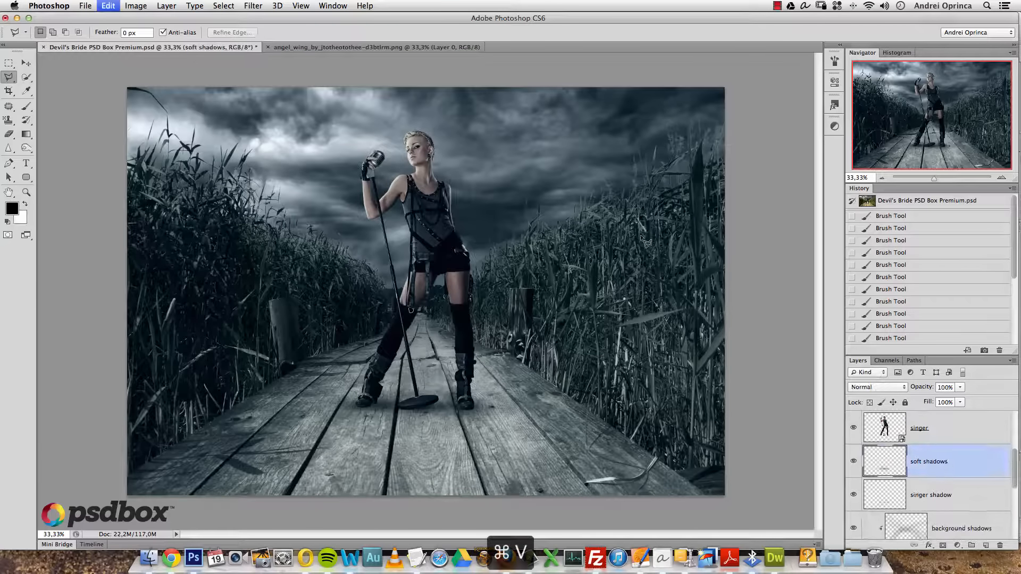
key("super+v")
- Rename the pasted wing layer to 'L wing'
double_click(923, 464)
type("L")
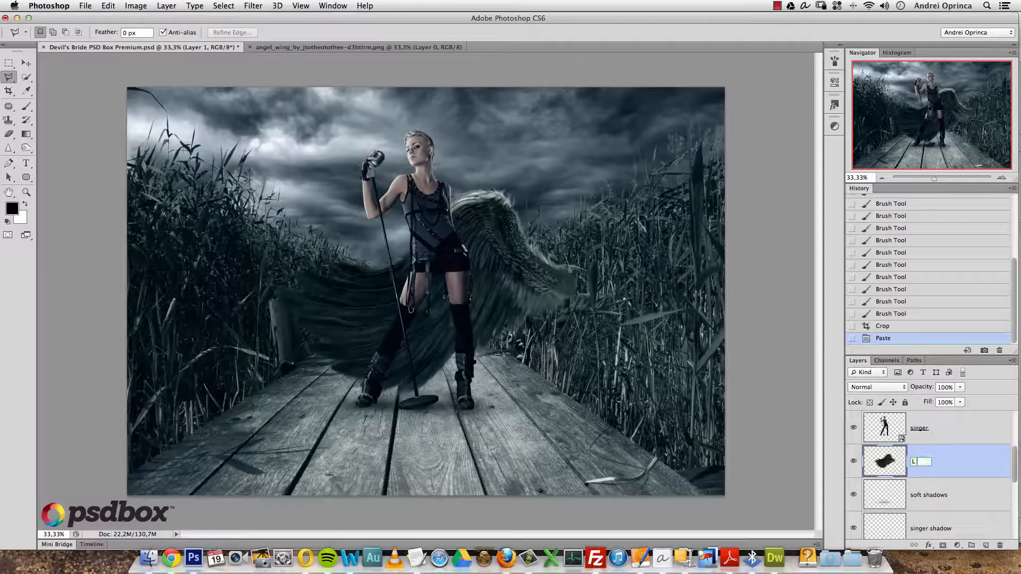
type(" wing")
key("Return")
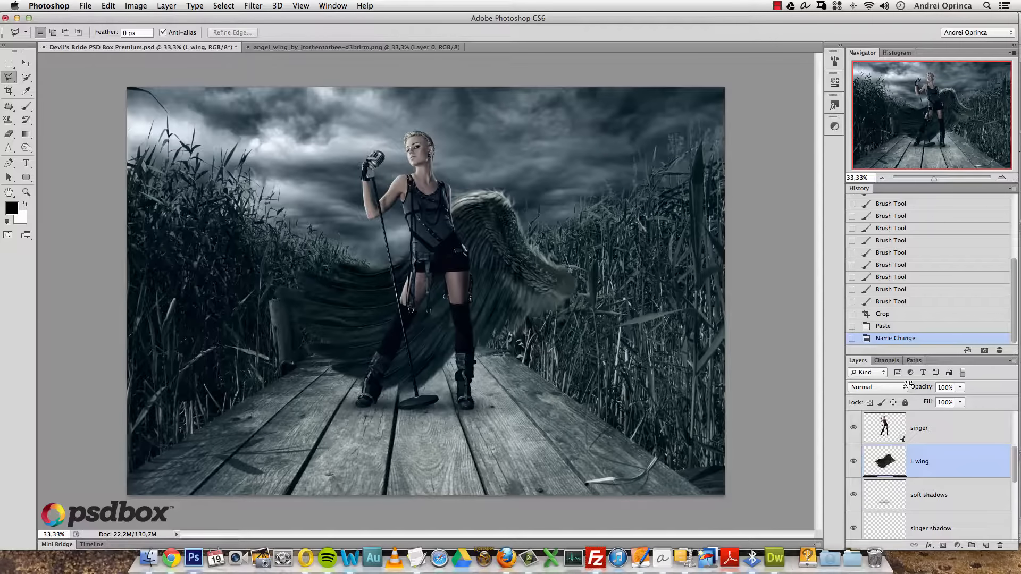
right_click(954, 456)
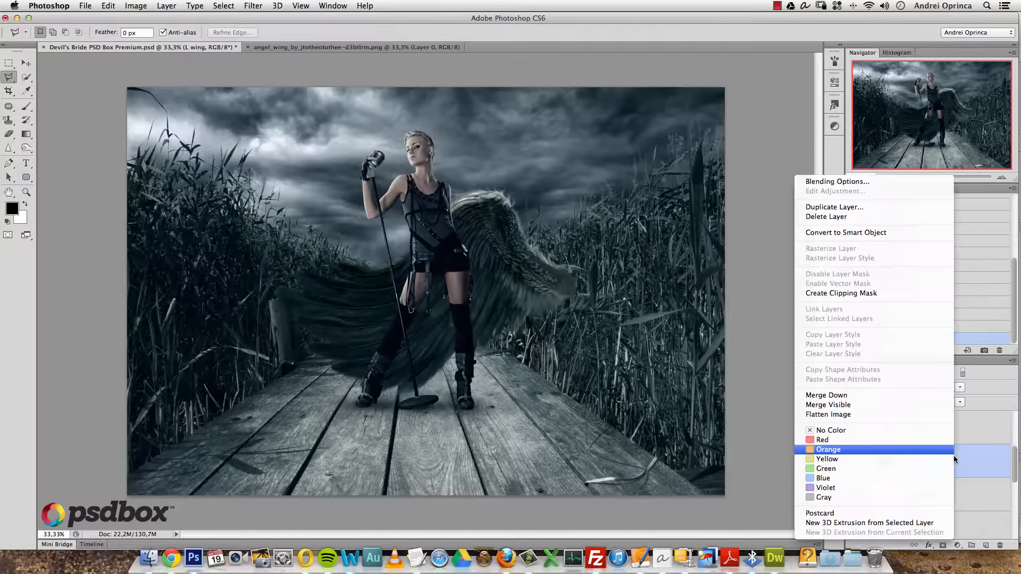
- Convert L wing to a smart object and scale it to about 51% behind the singer's left side
left_click(855, 233)
key("super+t")
left_click_drag(582, 187, 413, 300)
left_click_drag(386, 342, 377, 186)
left_click_drag(401, 147, 412, 140)
mouse_move(398, 185)
left_mouse_down()
mouse_move(417, 183)
mouse_move(408, 187)
left_mouse_up()
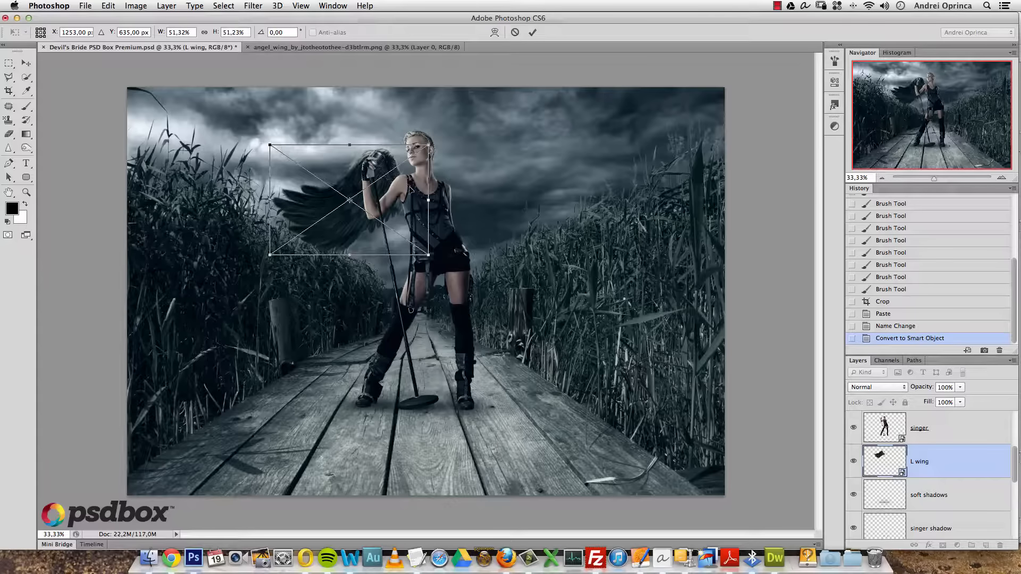
key("Return")
- Nudge the wing into final position and duplicate it as 'L wing copy'
key("l")
key("v")
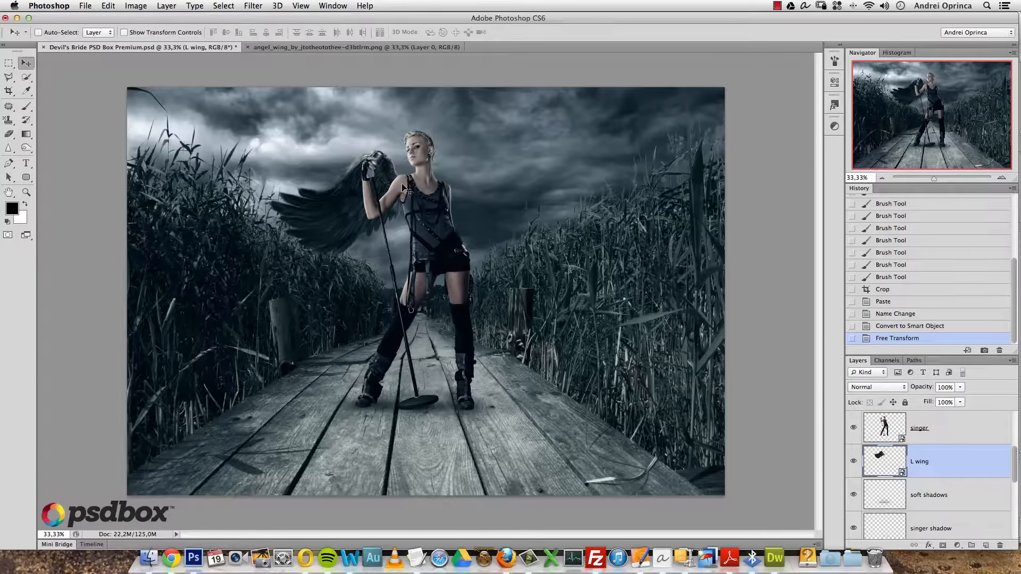
key("shift+Right")
key("shift+Down")
key("shift+Right")
key("shift+Down")
key("shift+Right")
key("shift+Up")
key("shift+Up")
key("shift+Left")
key("shift+Right")
key("shift+Down")
key("shift+Left")
key("shift+Up")
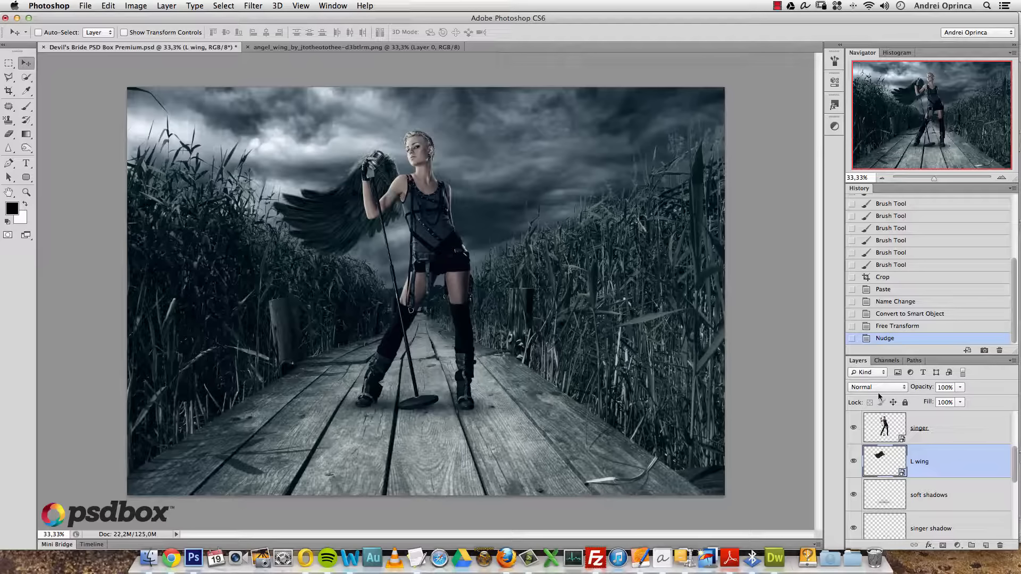
key("super+j")
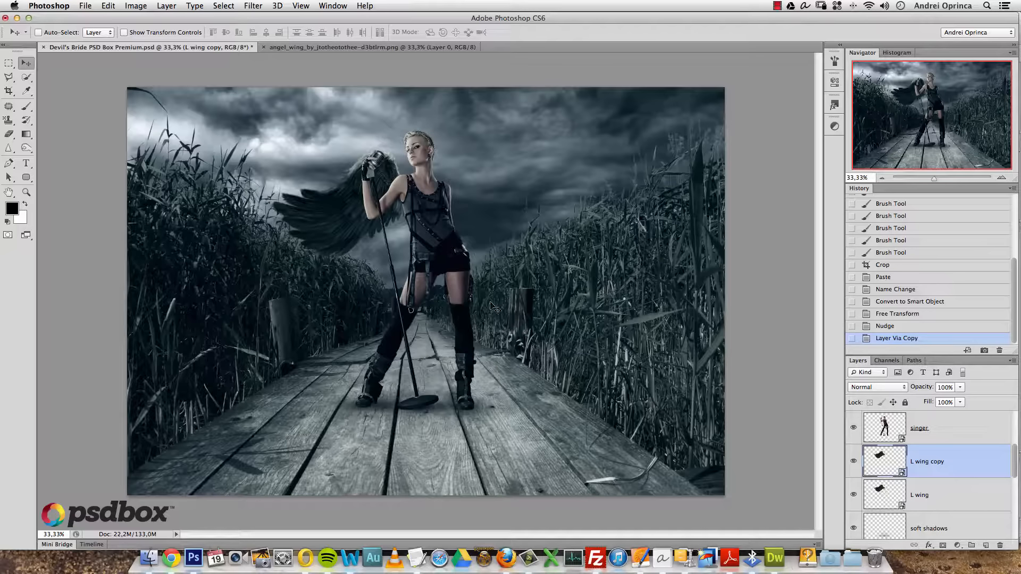
- Flip the original L wing horizontally and move it to the singer's other side
left_click(884, 497)
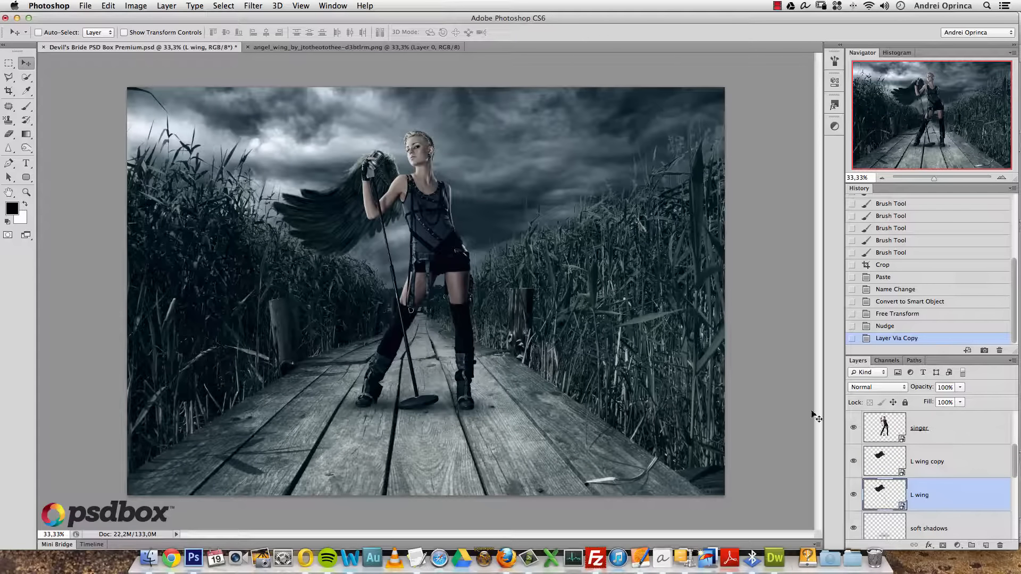
key("super+t")
right_click(349, 213)
left_click(385, 343)
left_click_drag(335, 238, 483, 238)
- Rotate the mirrored wing about 5° and scale it to about 54%, then open the wing smart object
left_click_drag(606, 260, 600, 269)
left_click_drag(574, 157, 576, 156)
left_click_drag(545, 193, 547, 197)
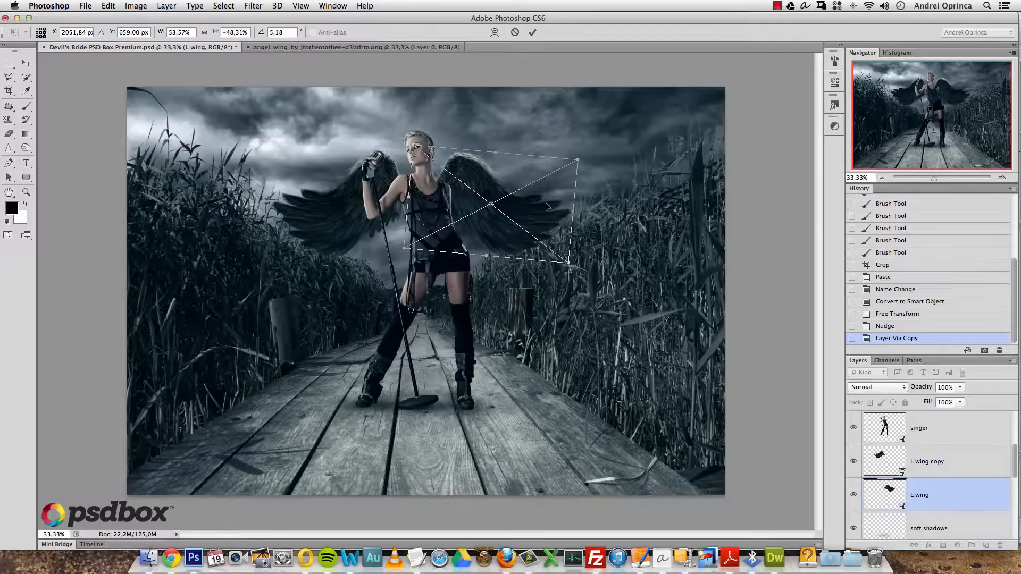
key("Return")
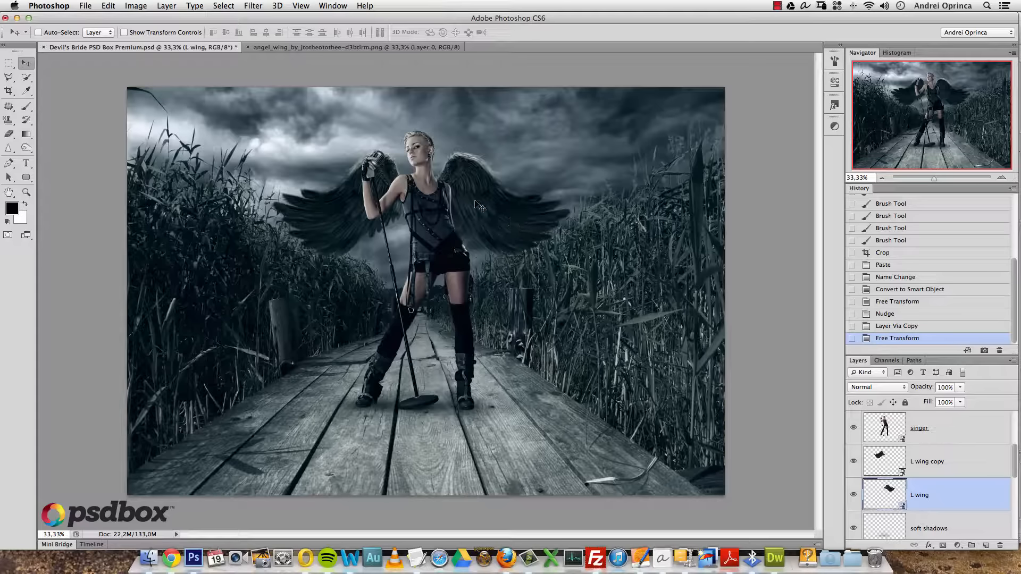
double_click(889, 489)
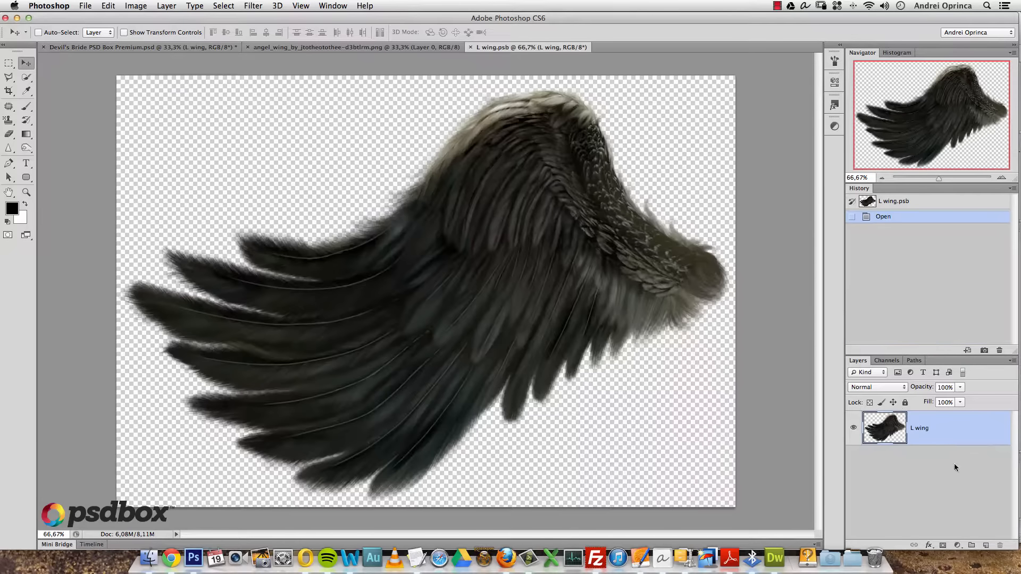
- Add a Hue/Saturation adjustment with Colorize at saturation 65, then save and close L wing.psb
left_click(956, 544)
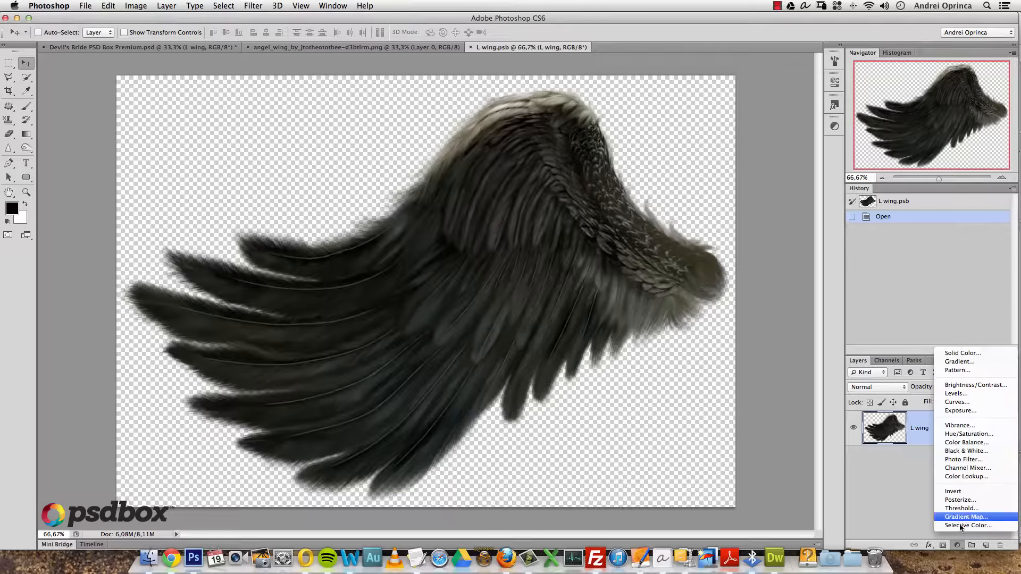
left_click(967, 435)
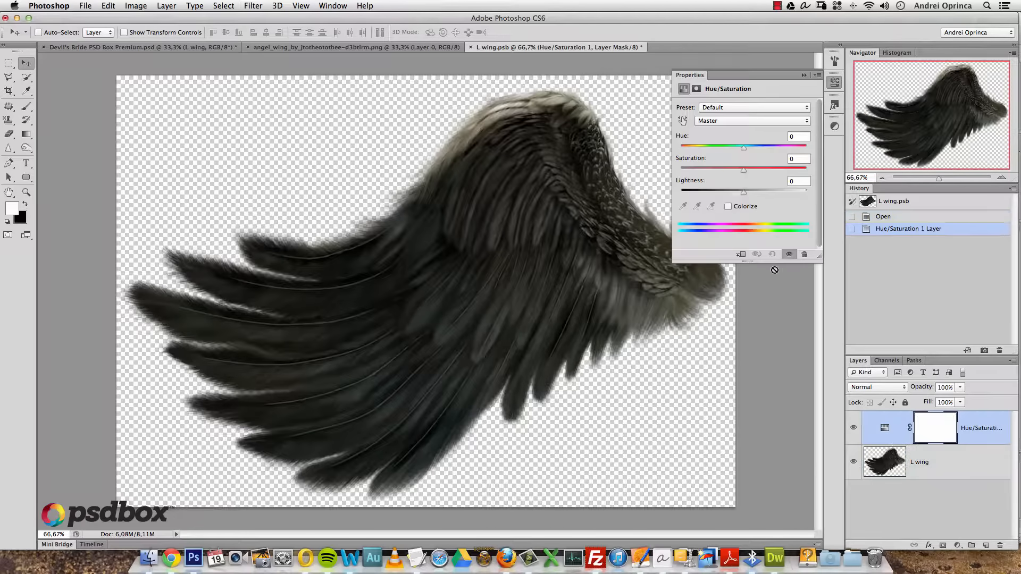
left_click(728, 207)
left_click_drag(745, 167, 757, 171)
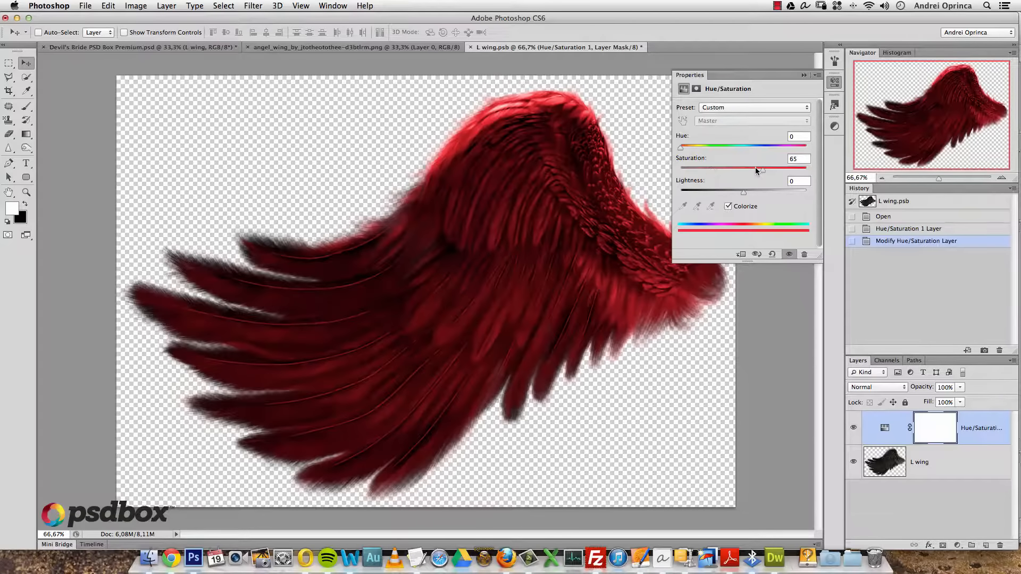
left_click(804, 75)
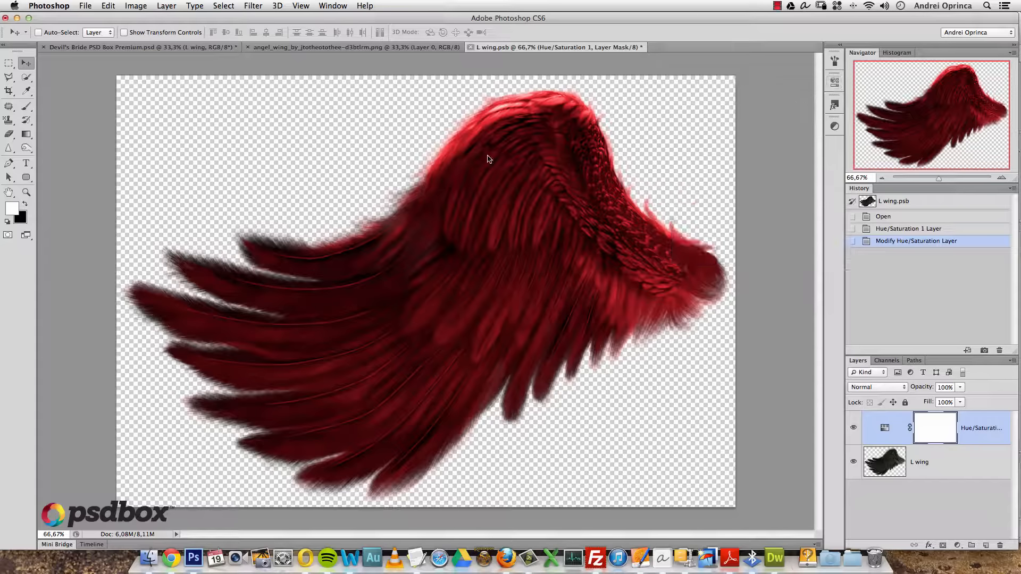
key("super+w")
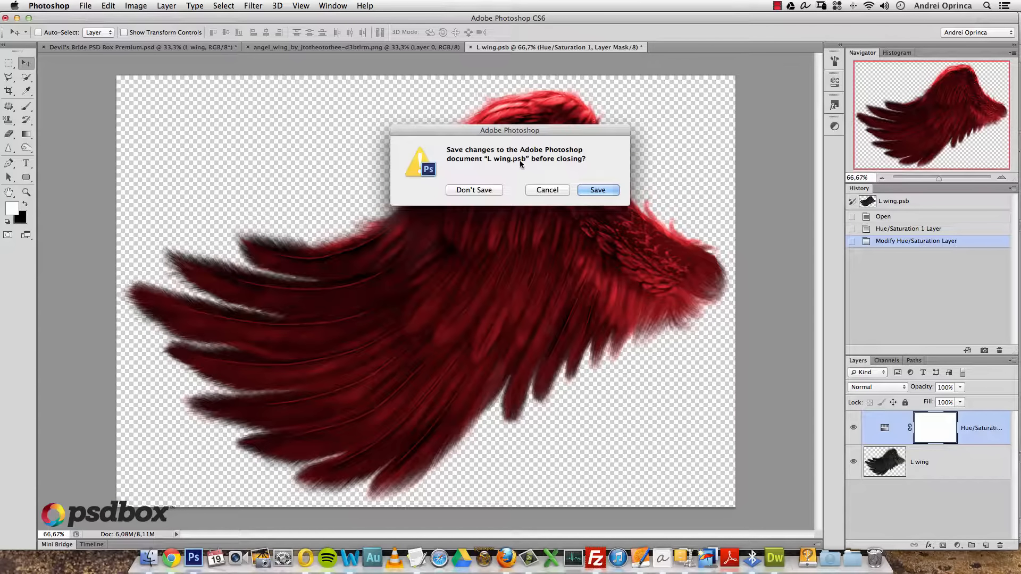
left_click(597, 191)
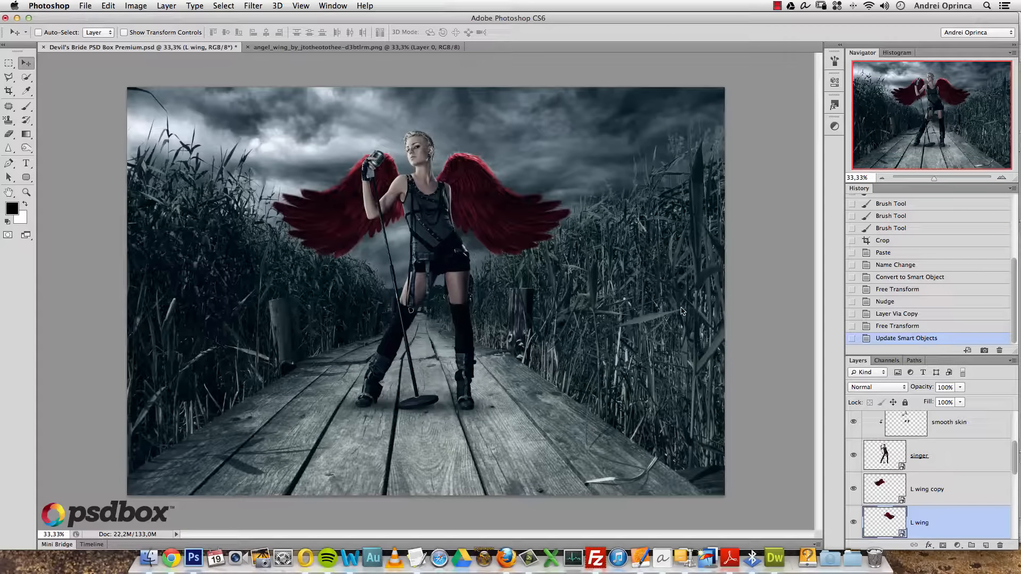
- Reopen the wing smart object, delete the Hue/Saturation layer, and save and close it
right_click(935, 516)
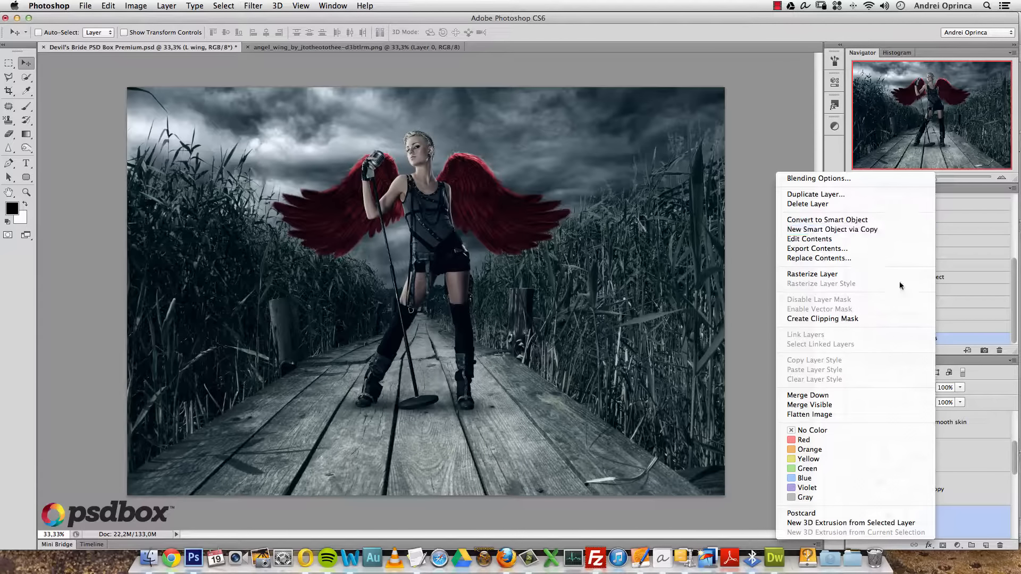
left_click(982, 481)
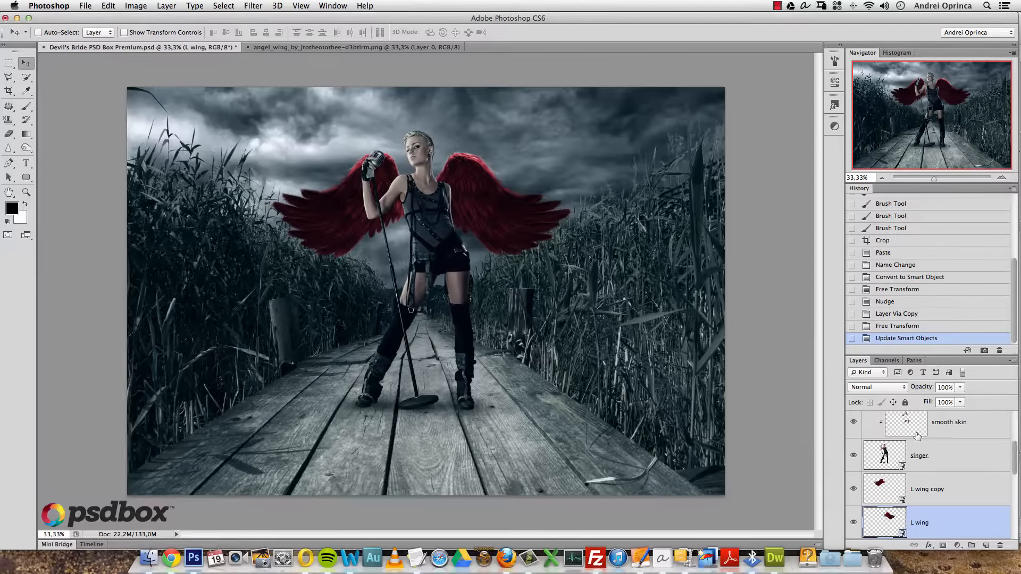
double_click(891, 521)
left_click_drag(994, 429, 1000, 545)
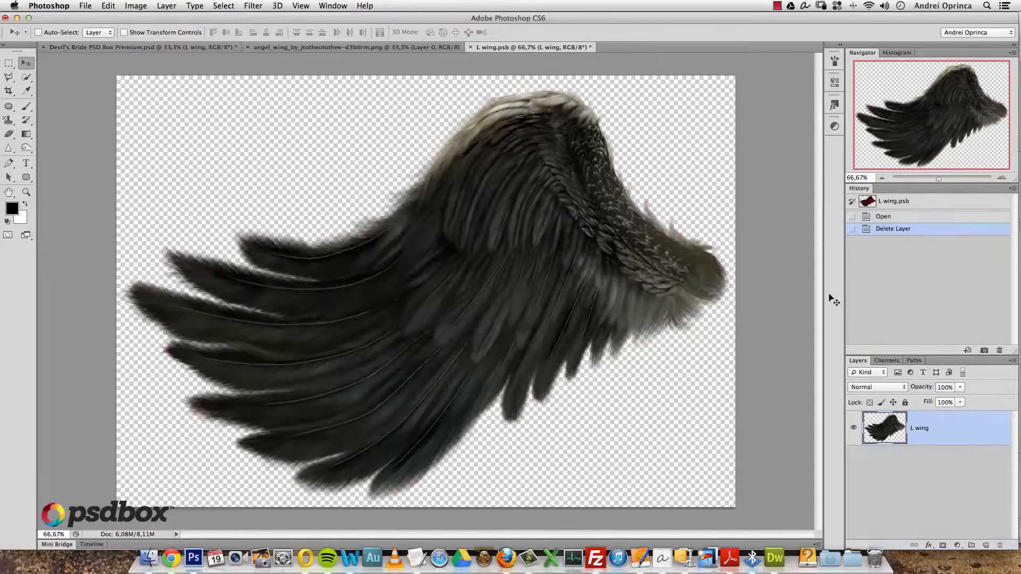
key("super+w")
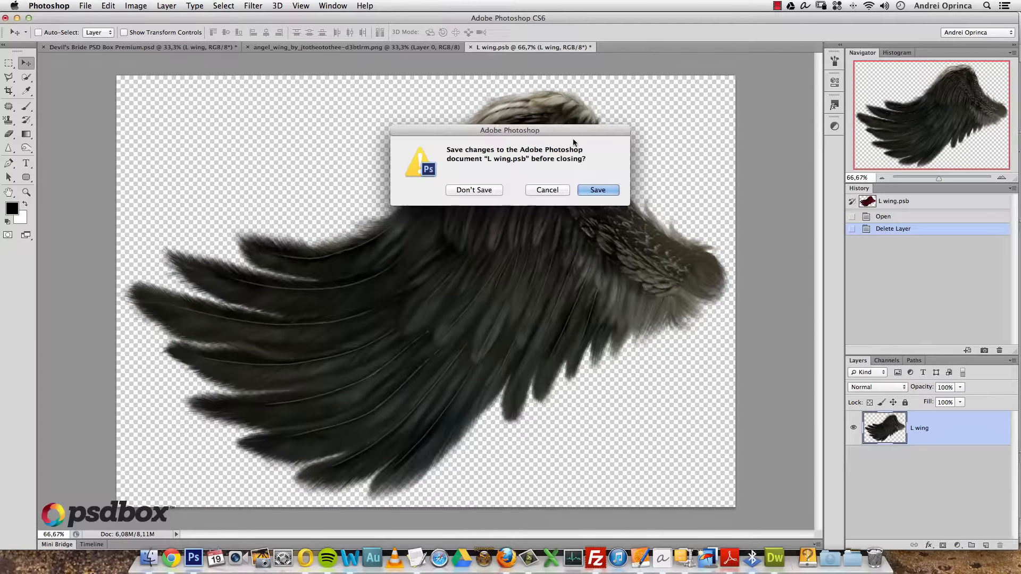
left_click(585, 189)
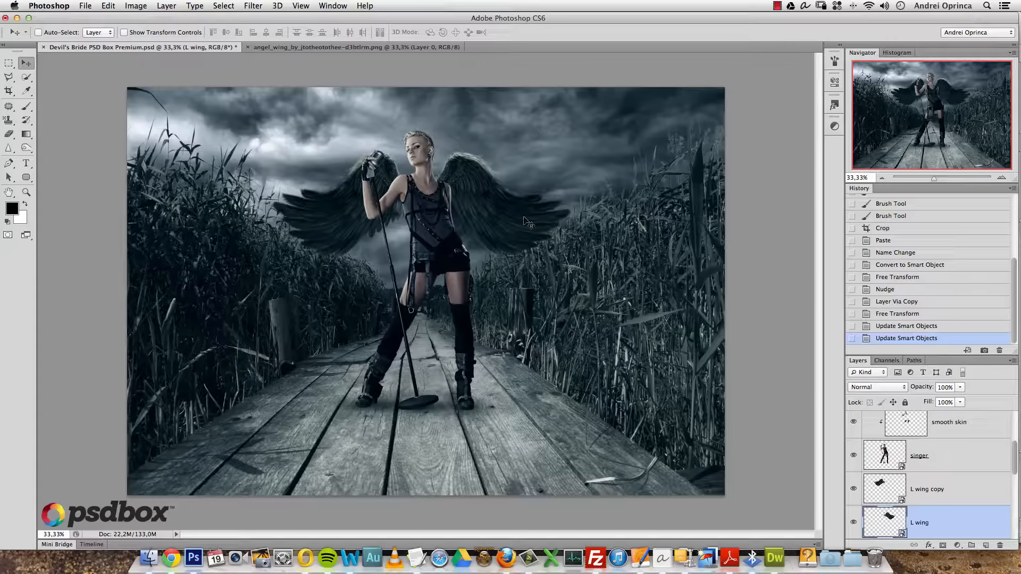
- Nudge both wings down, rotate them about -3° and shift them slightly right
left_click(957, 494, "shift")
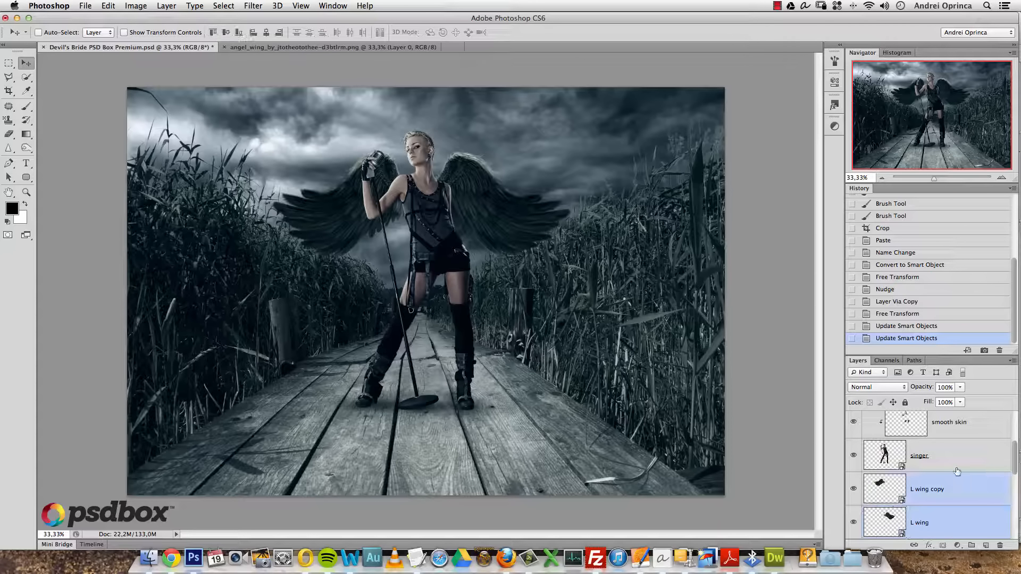
key("shift+Down")
key("shift+Down")
key("shift+Down")
key("shift+Down")
key("shift+Down")
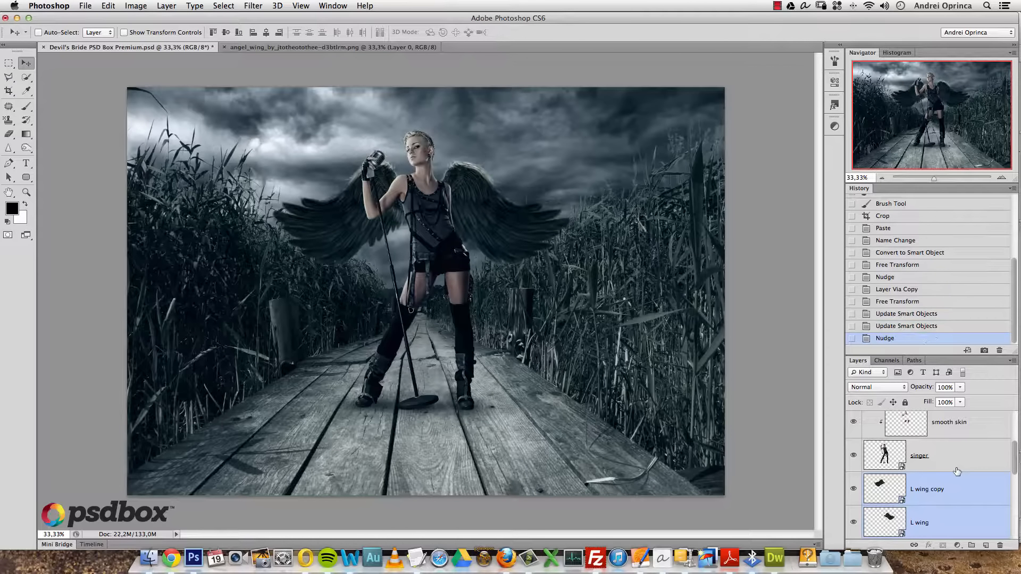
key("super+t")
left_click_drag(618, 153, 614, 142)
key("Right")
key("Right")
key("Right")
key("Right")
key("Right")
key("Right")
key("Right")
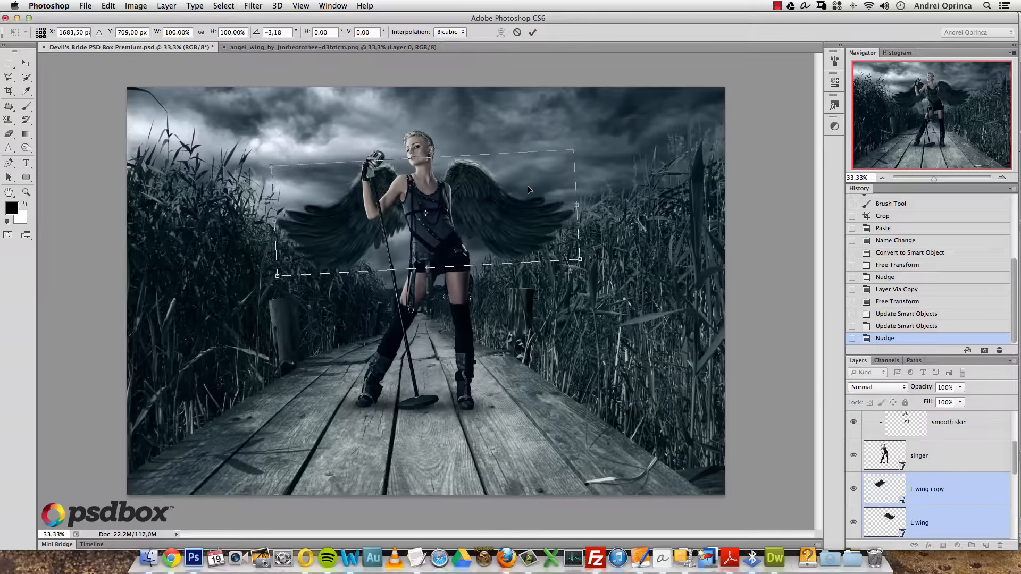
key("Return")
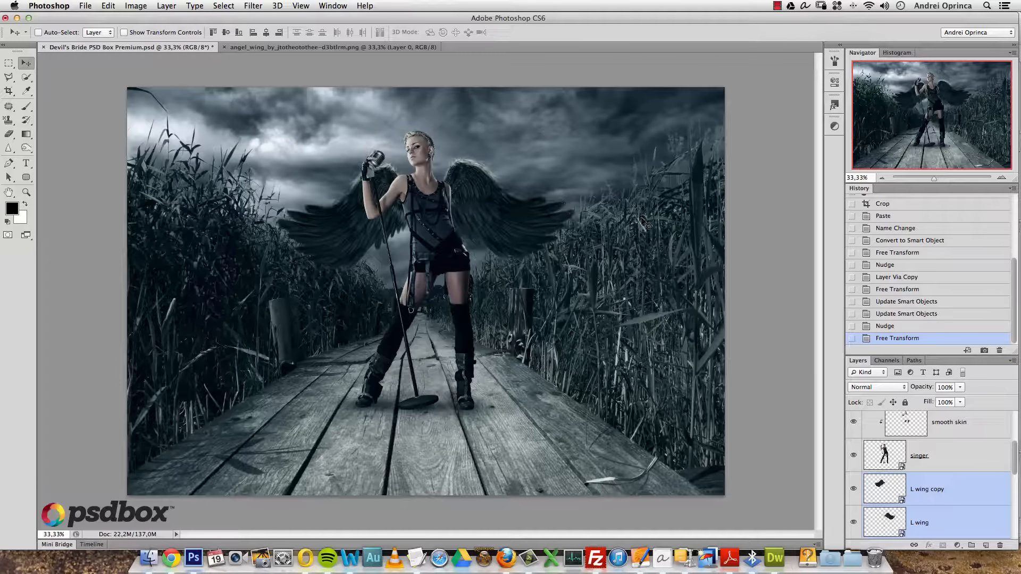
- Group the two wing layers and name the group Wings
key("super+g")
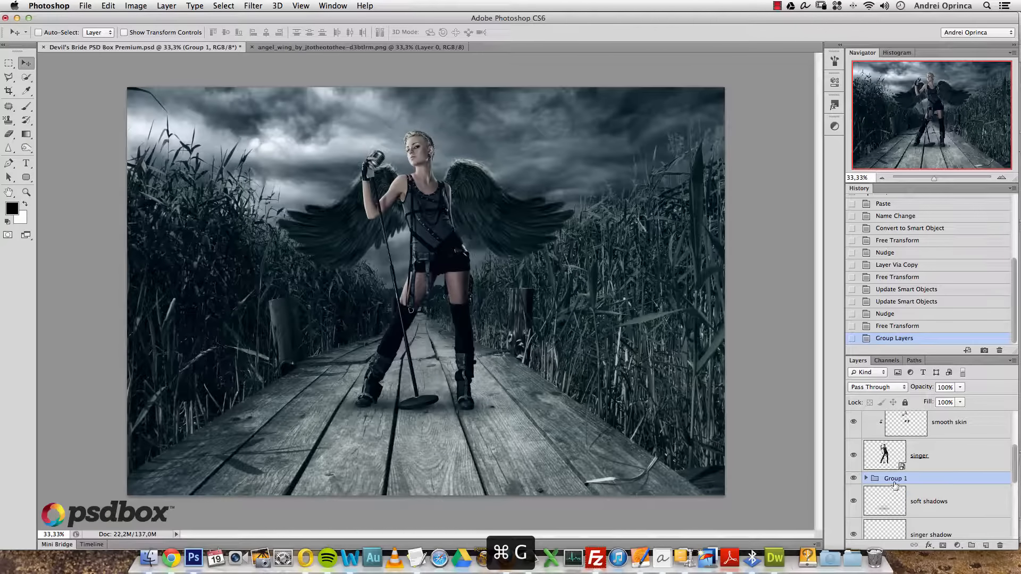
double_click(897, 479)
type("Wing")
key("Return")
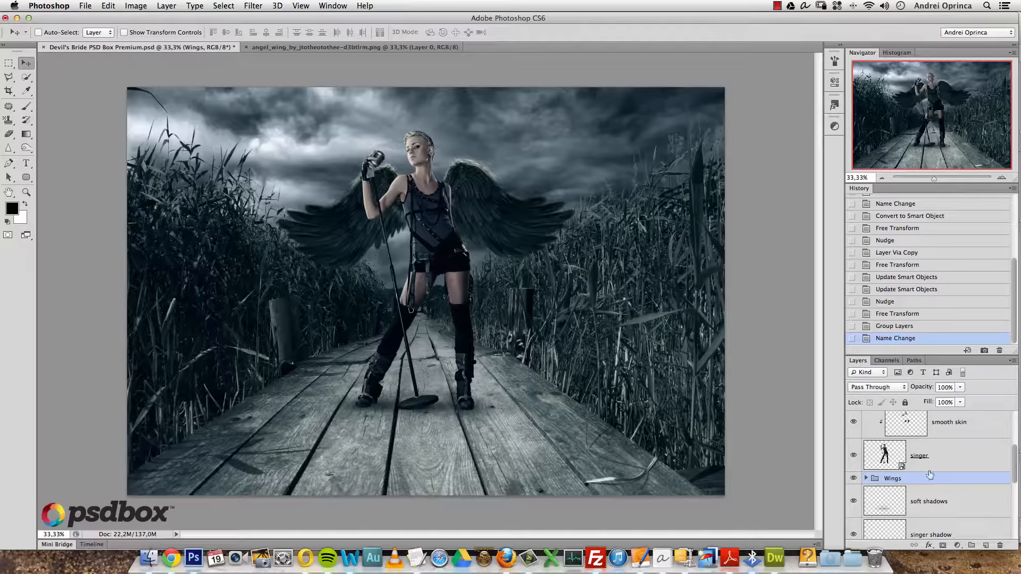
- Enable an orange Inner Shadow on the Wings group at about 105°, without global light
double_click(960, 480)
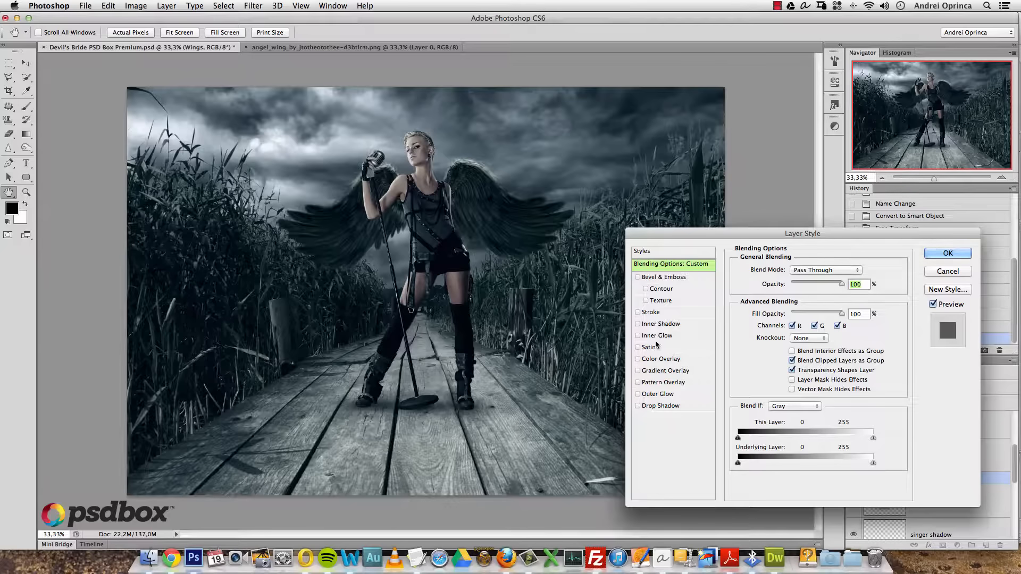
left_click(654, 324)
left_click(834, 302)
mouse_move(785, 302)
left_mouse_down()
mouse_move(777, 289)
mouse_move(796, 316)
left_mouse_up()
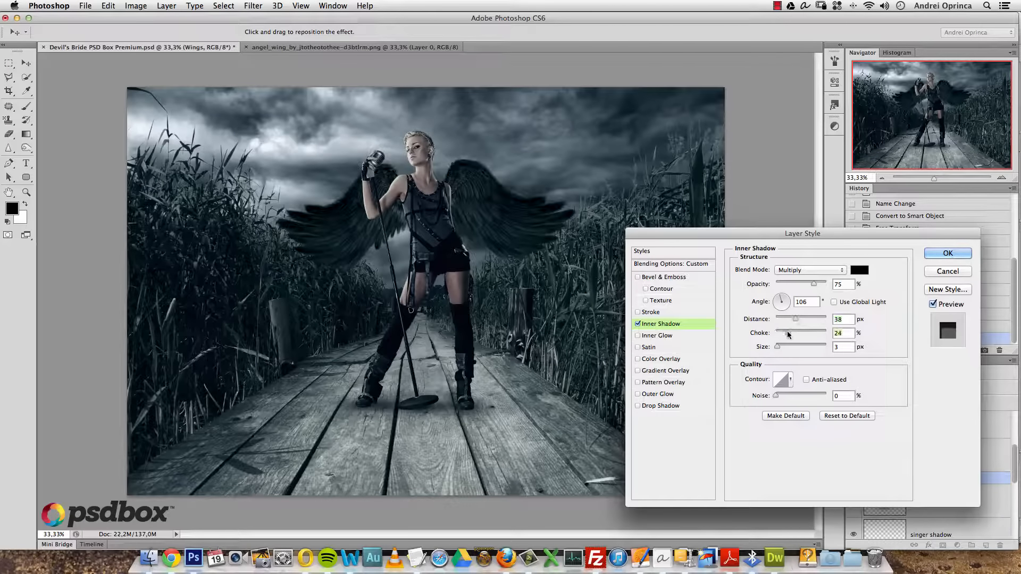
left_click(857, 270)
left_click(721, 334)
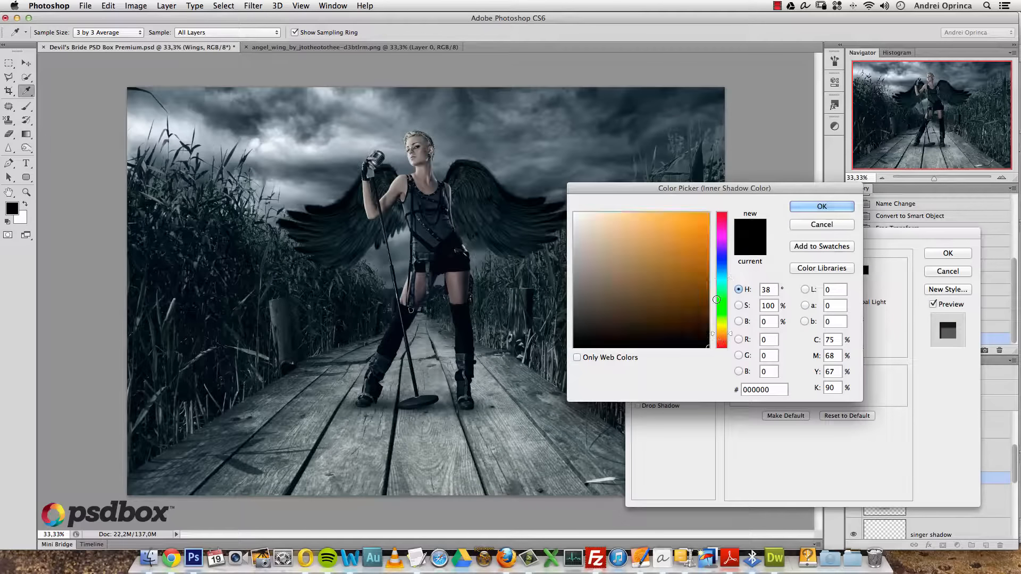
left_click(684, 223)
left_click(821, 208)
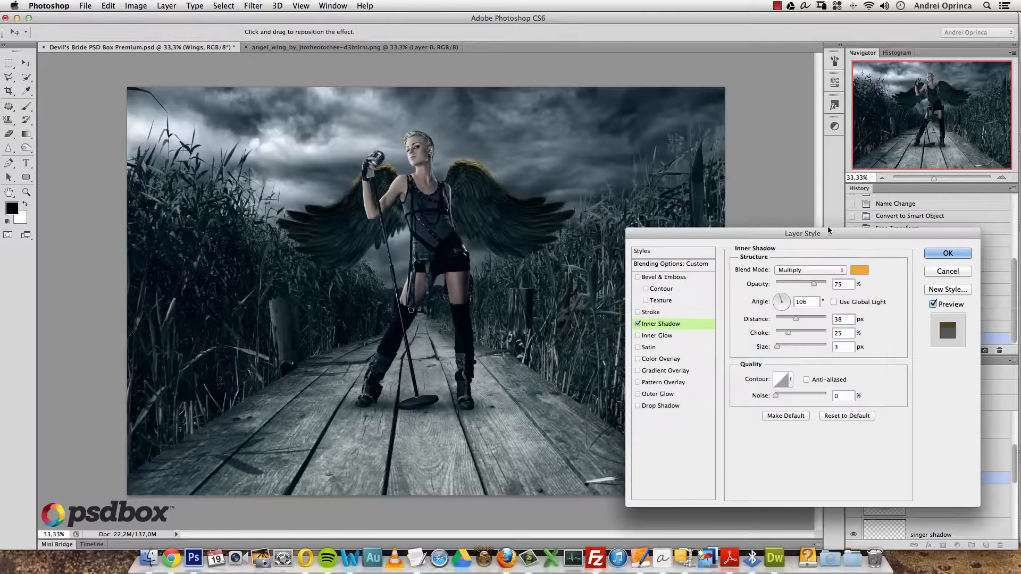
- Set the inner shadow to Color Dodge at about 68 px, then cancel the Layer Style
left_click(798, 272)
left_click(793, 328)
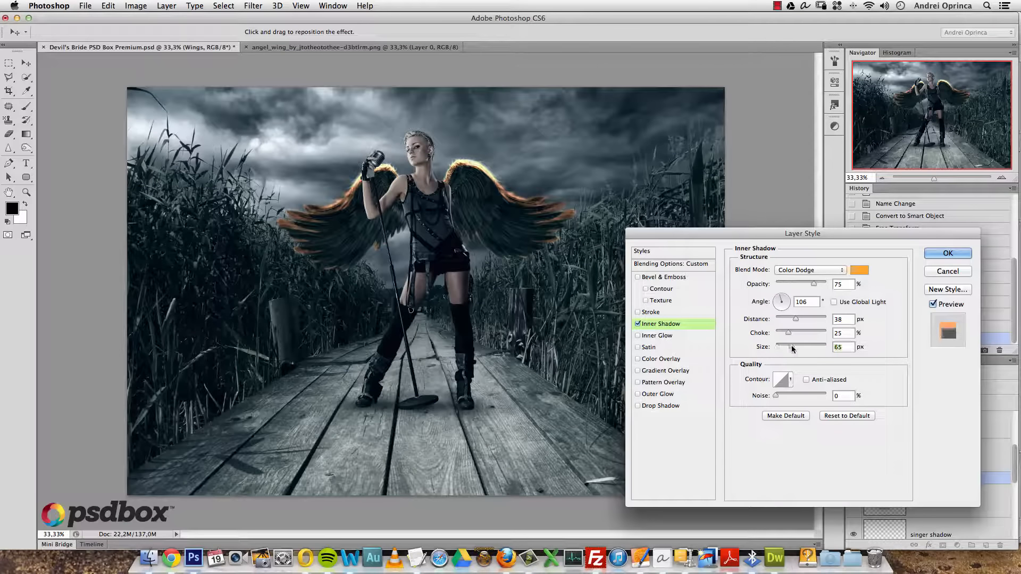
left_click(791, 347)
left_click(947, 271)
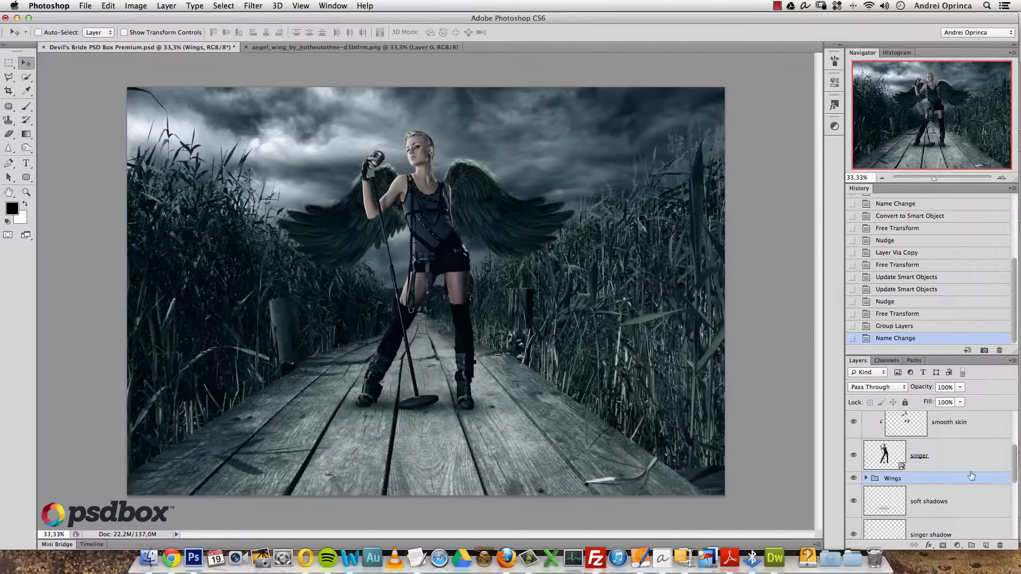
- Expand the Wings group and add a new empty layer beneath the wings
left_click_drag(1013, 464, 1014, 456)
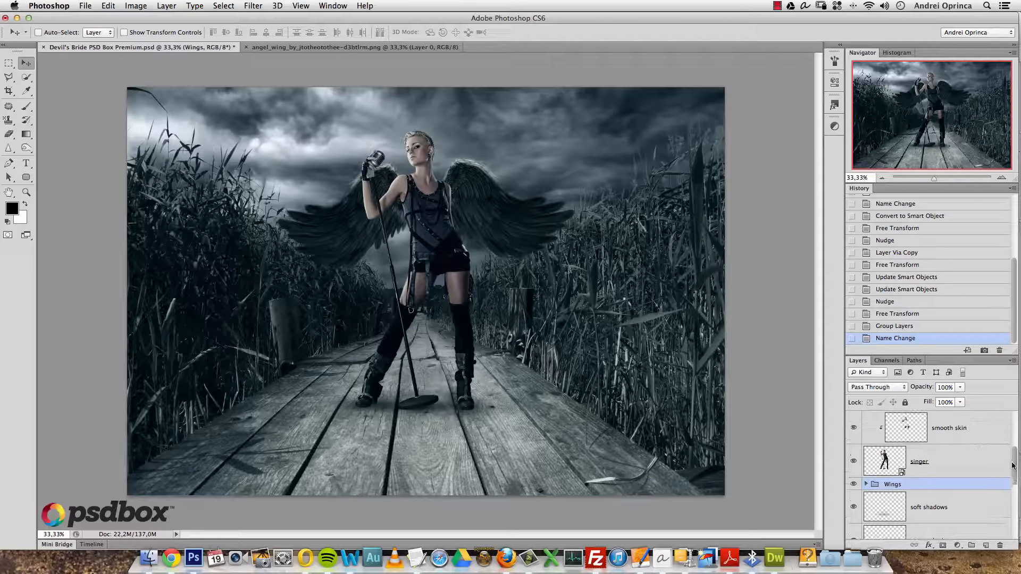
scroll(1013, 465, "down", 2)
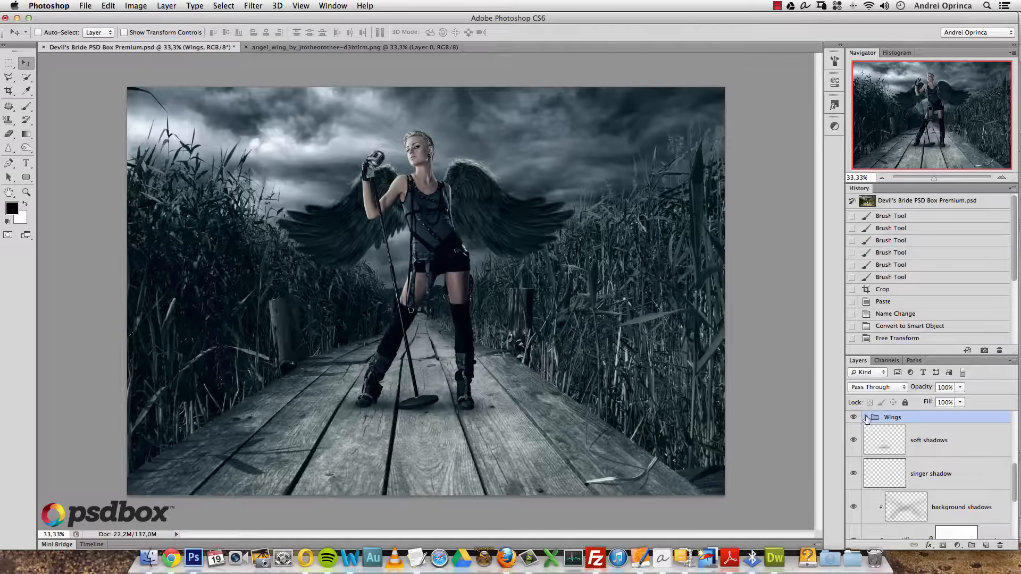
left_click(864, 418)
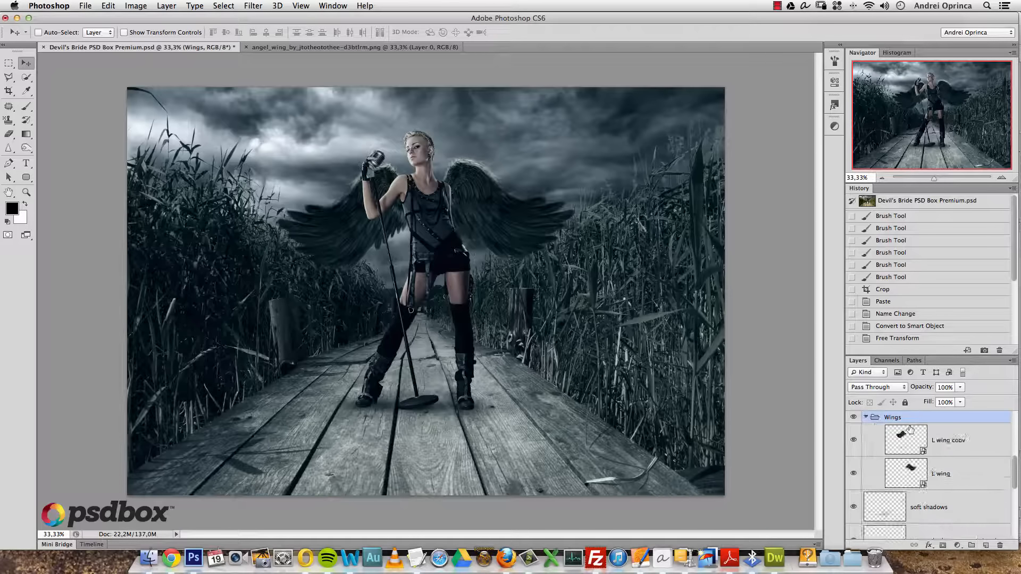
left_click(985, 546)
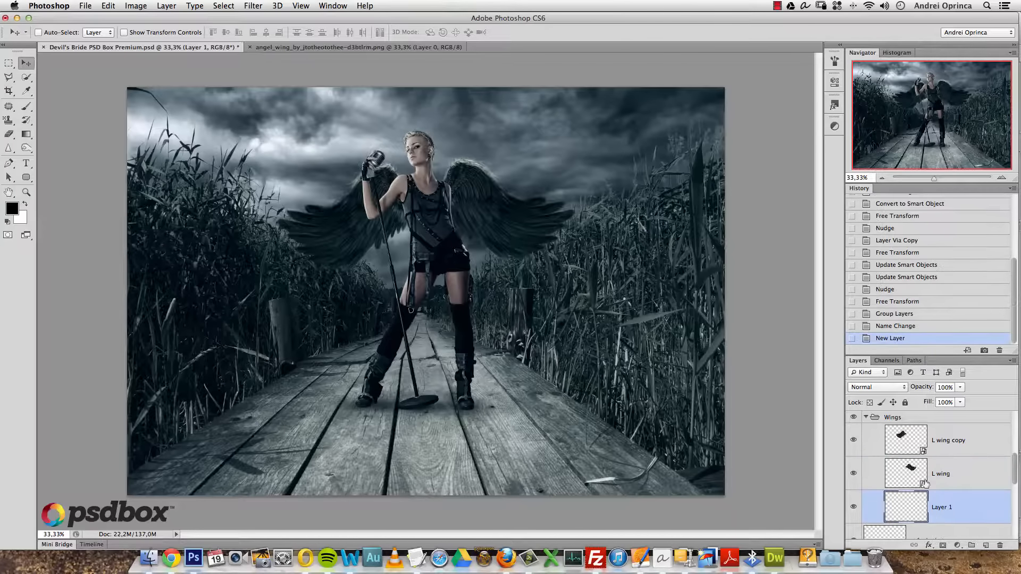
- In the angel wing image, select the lone feather with the Polygonal Lasso at 100% view
left_click(337, 48)
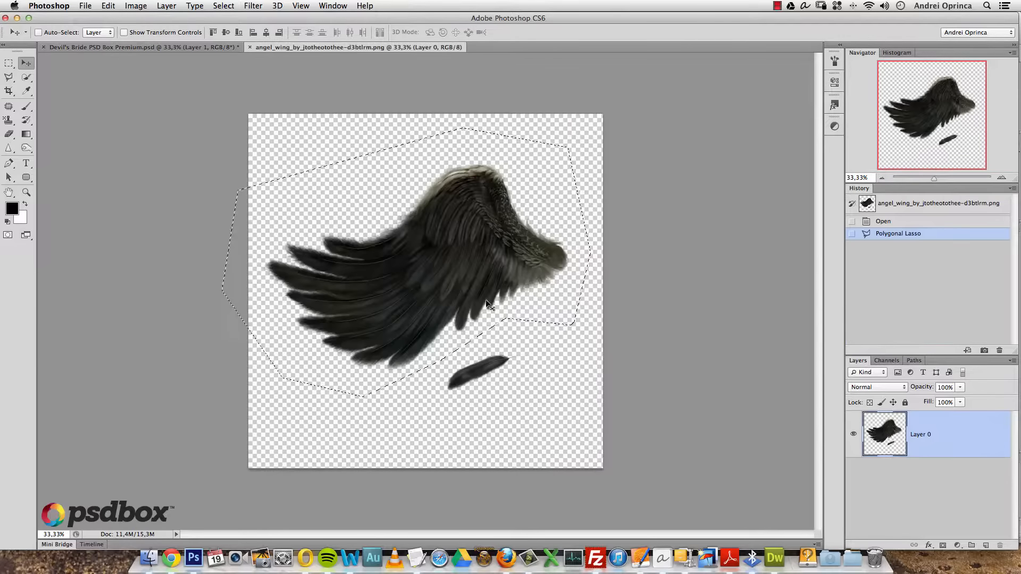
key("super+d")
key("super+1")
left_click_drag(531, 337, 413, 199)
left_click(8, 77)
left_click(350, 242)
left_click(259, 390)
left_click(423, 439)
left_click(596, 387)
left_click(640, 299)
left_click(614, 214)
double_click(504, 189)
- Paste the feather into Devil's Bride, move it onto the boardwalk at left, scaled to about 49%
left_click(192, 48)
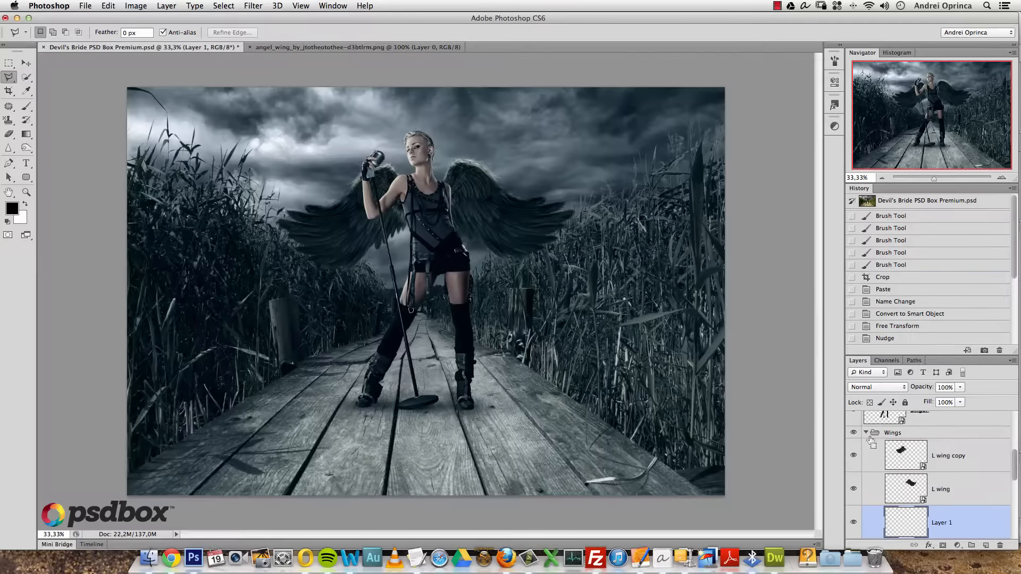
key("ctrl+v")
key("v")
left_click_drag(468, 274, 357, 392)
key("ctrl+t")
key("Return")
- Duplicate the feather, flip it horizontally and vertically, and rotate it about -40°
key("ctrl+j")
key("ctrl+t")
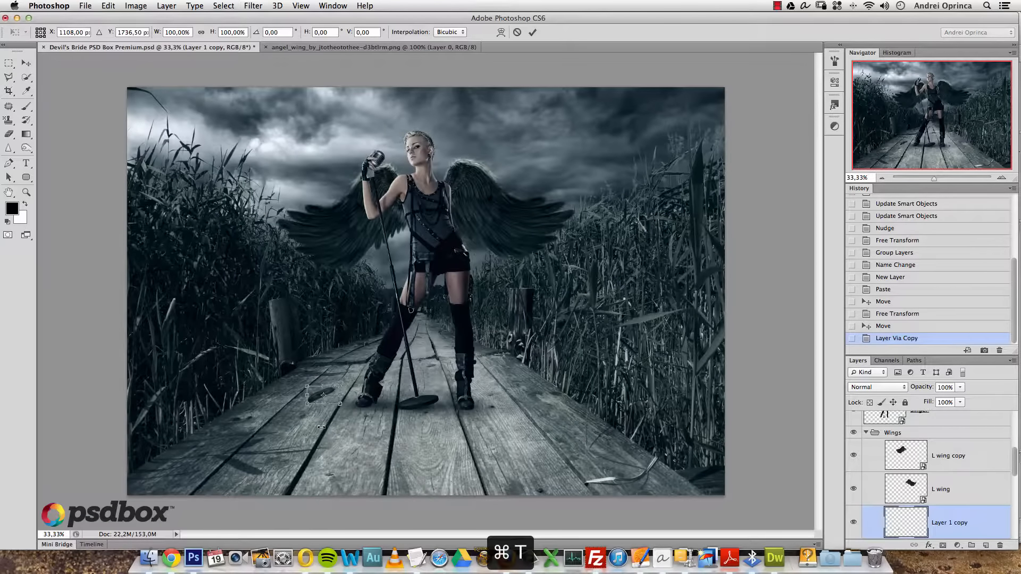
right_click(330, 388)
left_click(389, 519)
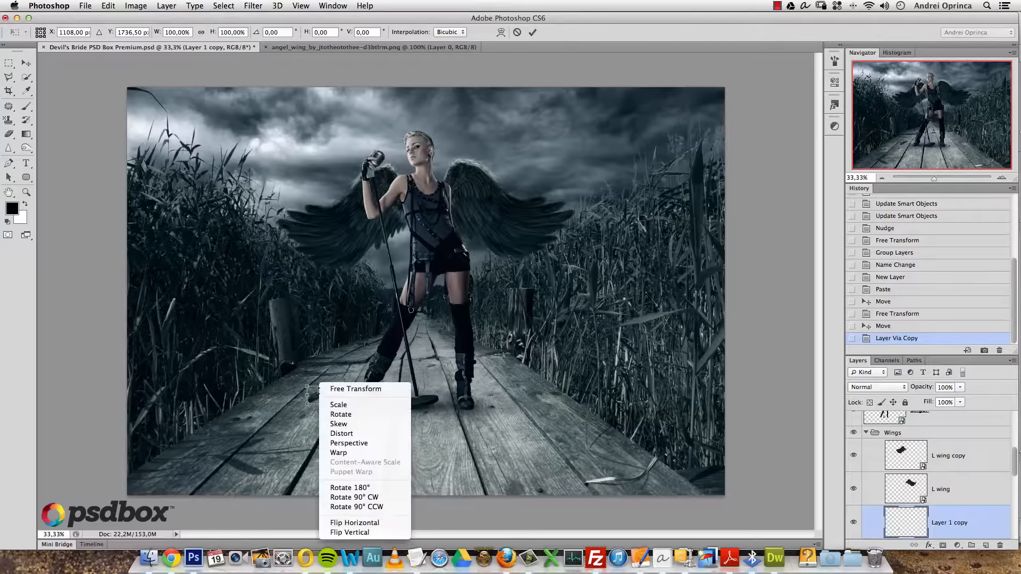
right_click(325, 382)
left_click(380, 532)
left_click_drag(366, 414, 509, 410)
key("Return")
- Move the second feather right along the boardwalk, rotated about 53°, and nudge it down
left_click_drag(512, 372, 509, 372)
key("super+t")
left_click_drag(553, 338, 560, 404)
key("Return")
left_click_drag(505, 363, 509, 387)
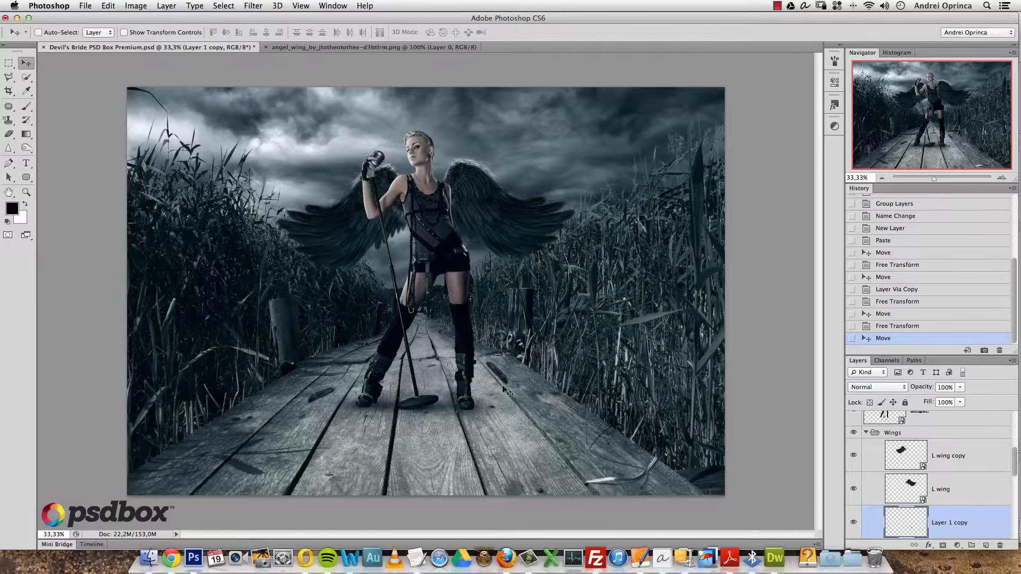
- Zoom in on the singer's feet and feathers, and select the first feather layer
key("super+space")
left_click(307, 415, "alt+super")
left_click(328, 397, "super")
left_click(329, 397, "super")
left_click(329, 397, "super")
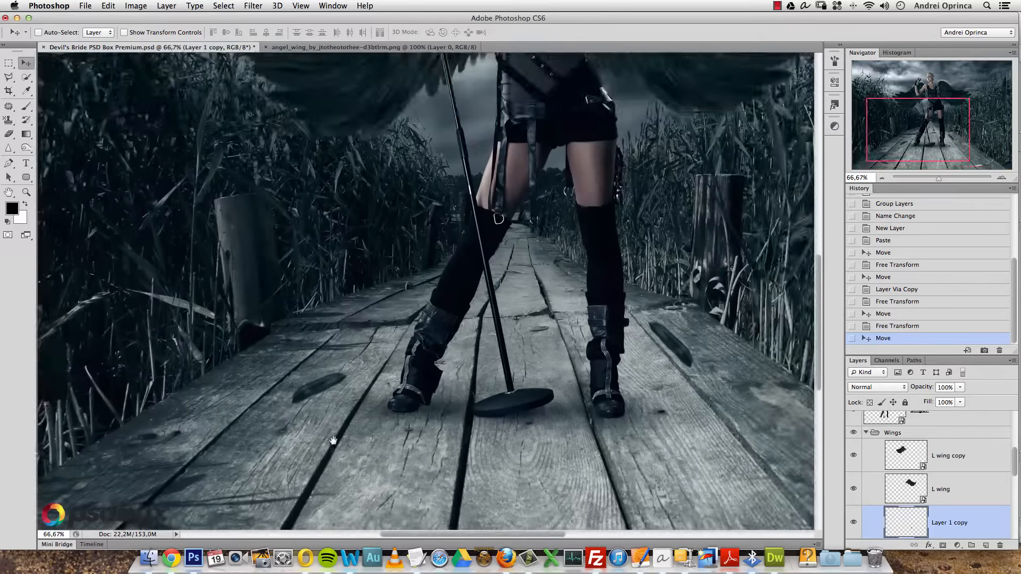
left_click_drag(358, 440, 419, 373)
left_click_drag(1013, 462, 1013, 474)
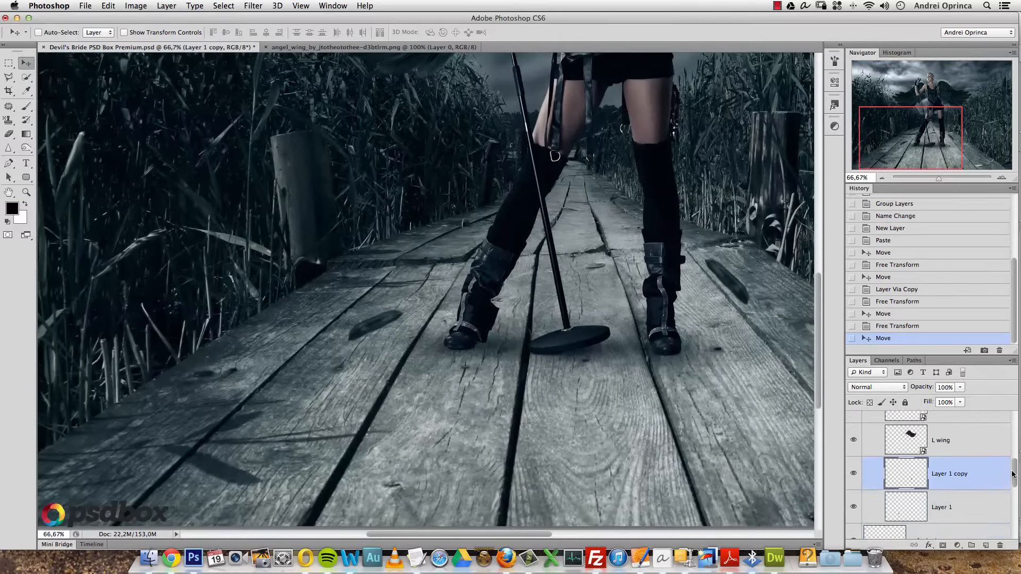
left_click(947, 507)
- Add a new layer beneath the feathers named 'feathers shadow'
left_click(985, 544, "super")
double_click(939, 523)
type("feathers shadow")
key("Return")
- Brush soft dark shadows under the left and right feathers, then zoom out to the whole image
key("b")
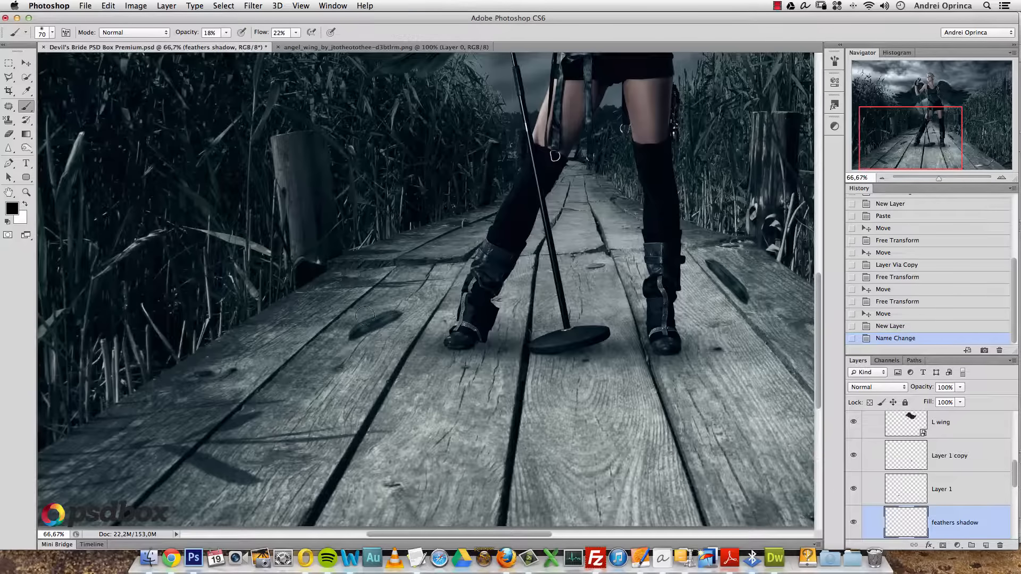
mouse_move(358, 348)
left_mouse_down()
mouse_move(390, 358)
mouse_move(355, 361)
left_mouse_up()
mouse_move(373, 356)
left_mouse_down()
mouse_move(357, 362)
mouse_move(379, 358)
left_mouse_up()
mouse_move(733, 347)
left_mouse_down()
mouse_move(704, 333)
mouse_move(727, 360)
left_mouse_up()
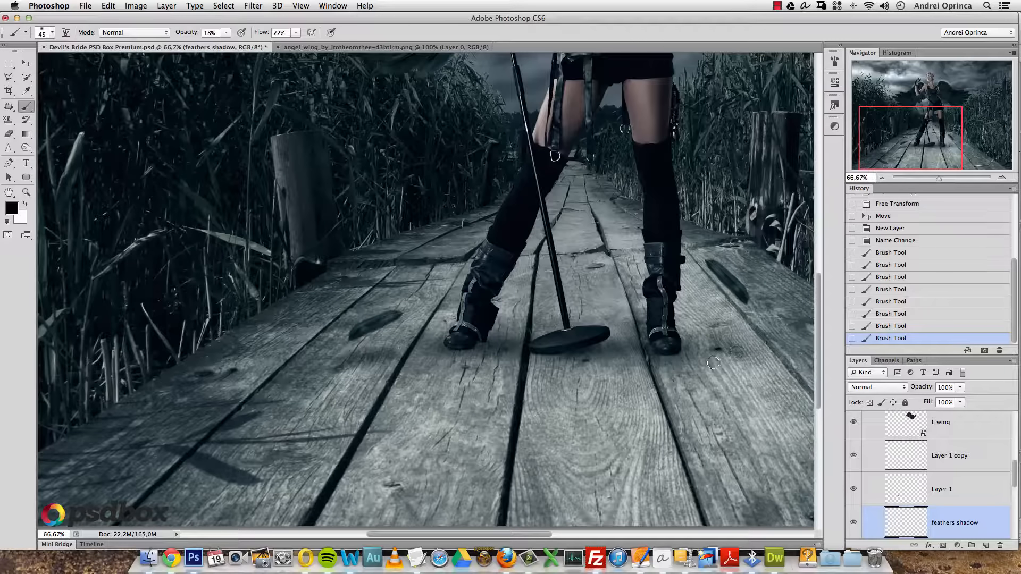
key("super+1")
key("alt+space")
left_click(631, 353, "alt")
left_click(632, 352, "alt")
left_click(633, 356, "alt")
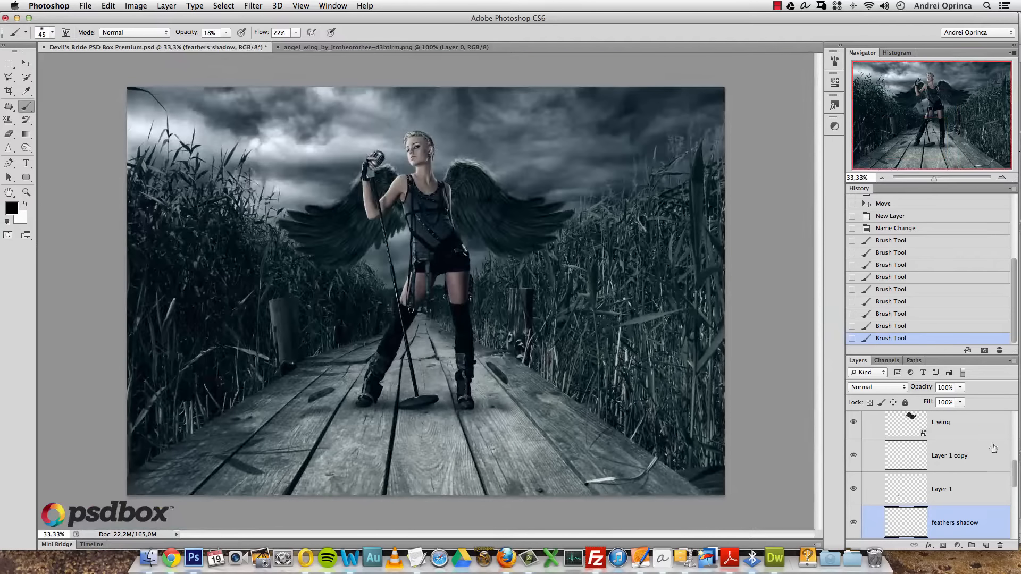
scroll(946, 468, "up", 5)
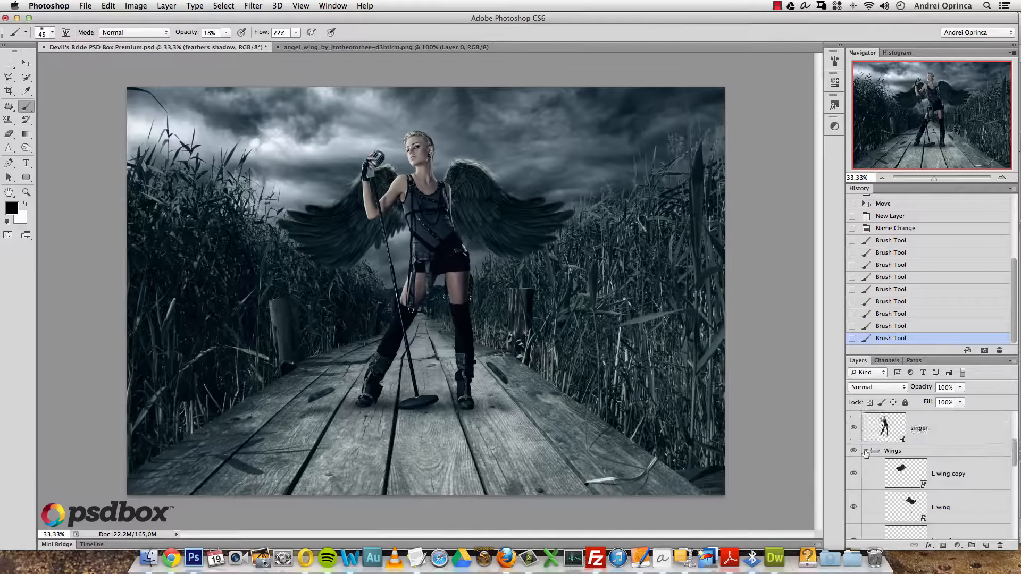
- Collapse the Wings group and select the topmost Gradient Map layer
left_click(865, 451)
left_click(896, 452)
left_click_drag(1013, 466, 1012, 422)
left_click(965, 426)
left_click(882, 458)
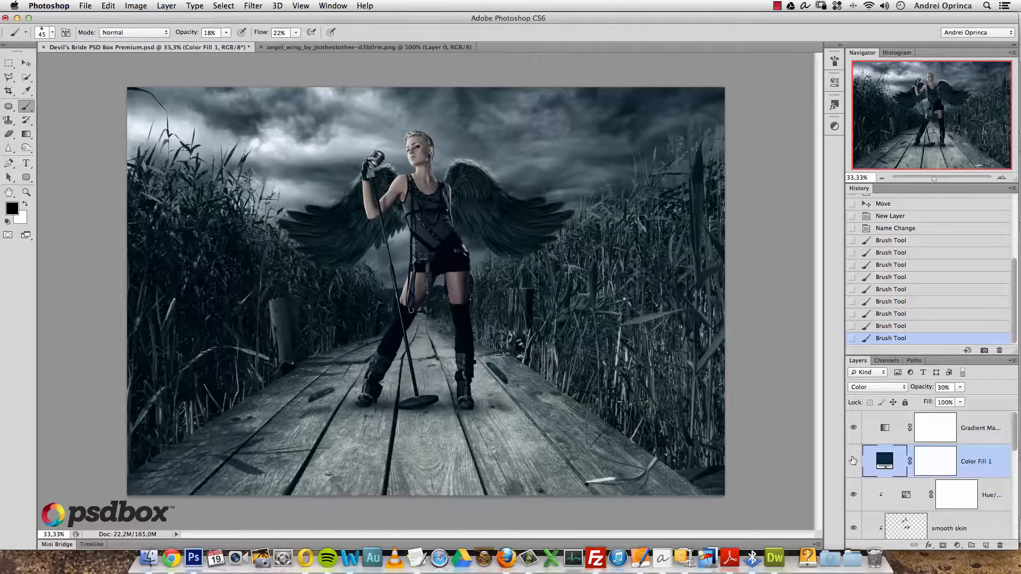
left_click(982, 428)
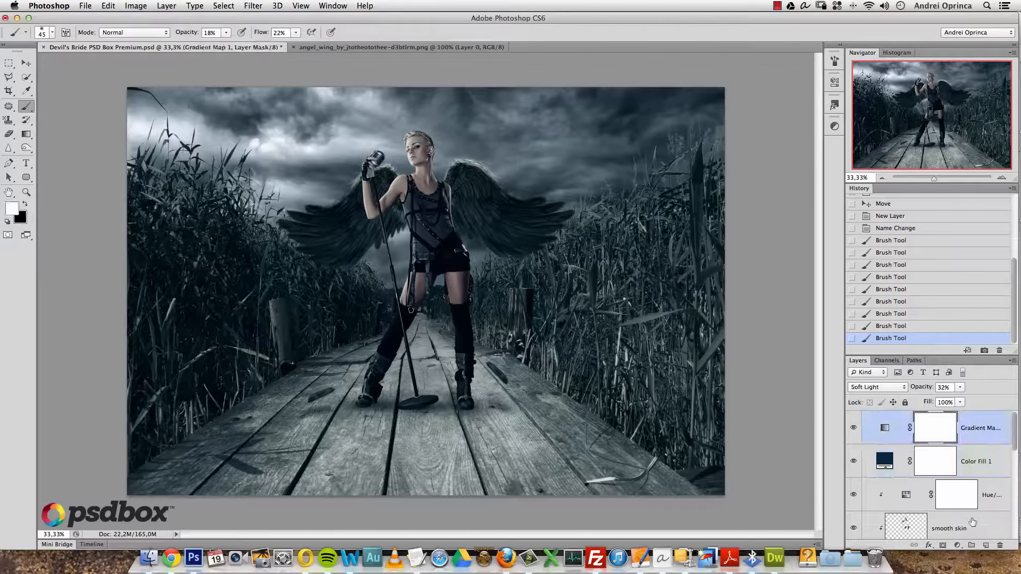
- Add a new empty layer at the top and group it into a group named 'fire'
left_click(985, 546)
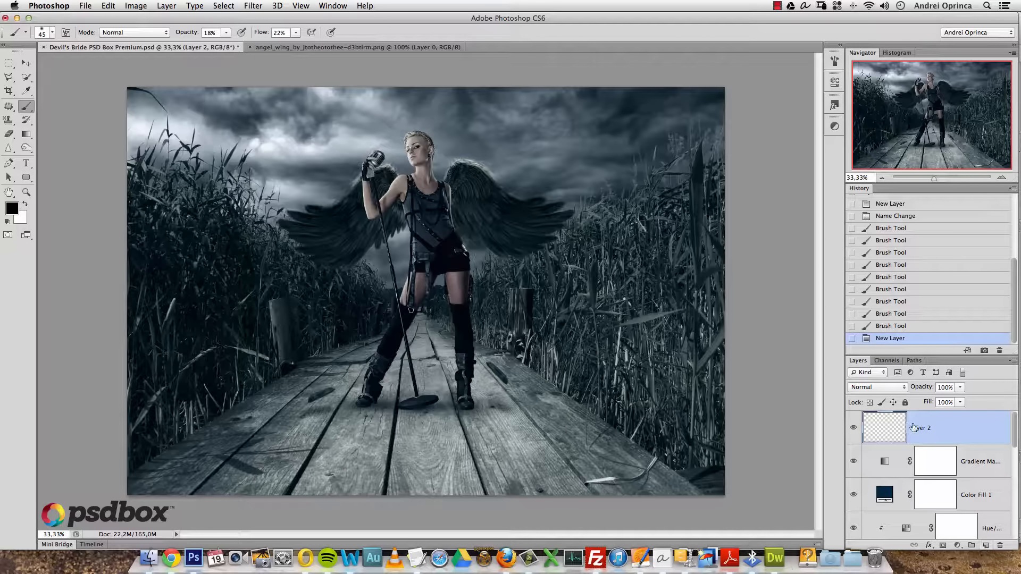
key("super+g")
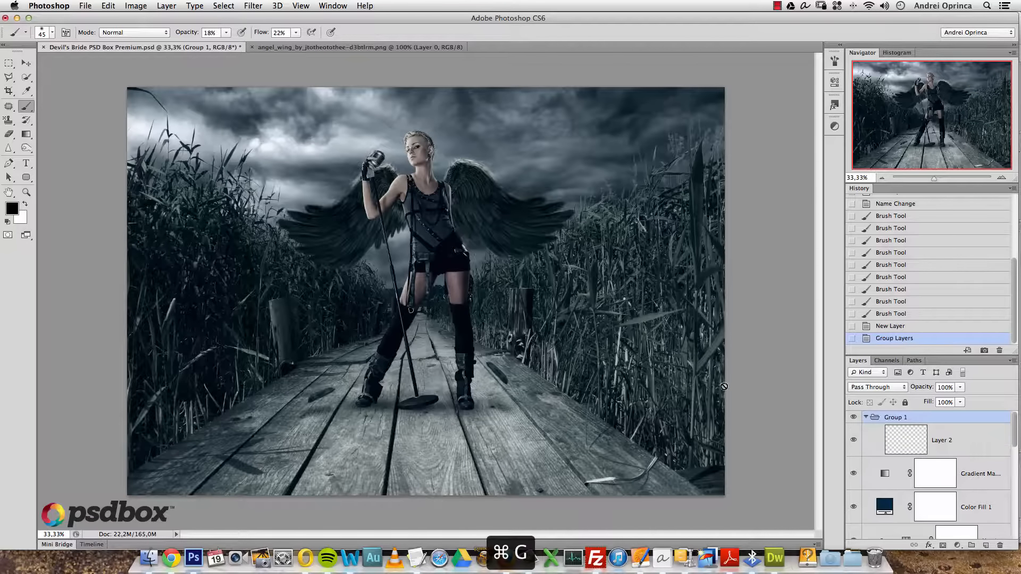
double_click(892, 418)
type("fire")
key("Return")
left_click(952, 449)
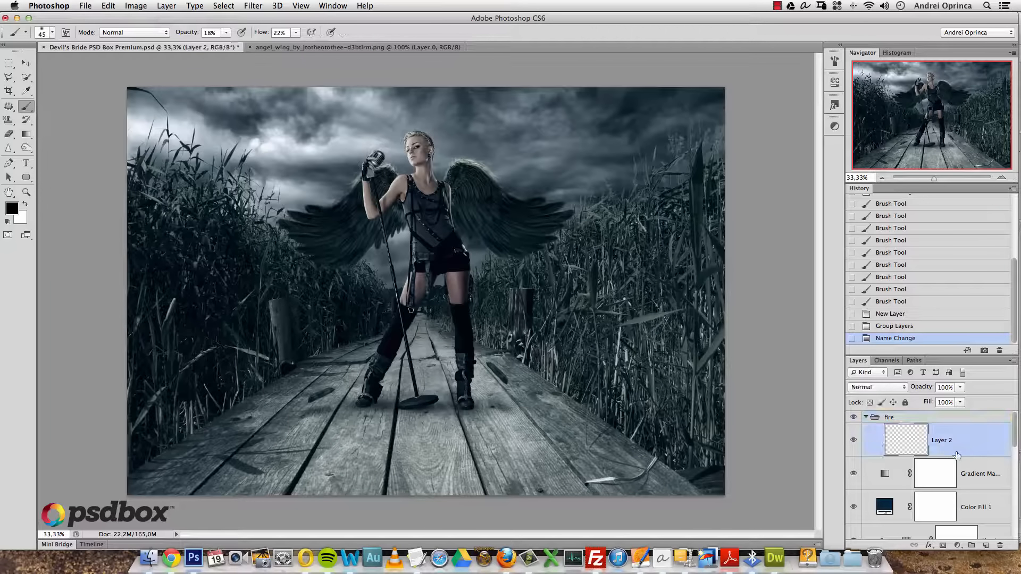
key("super+o")
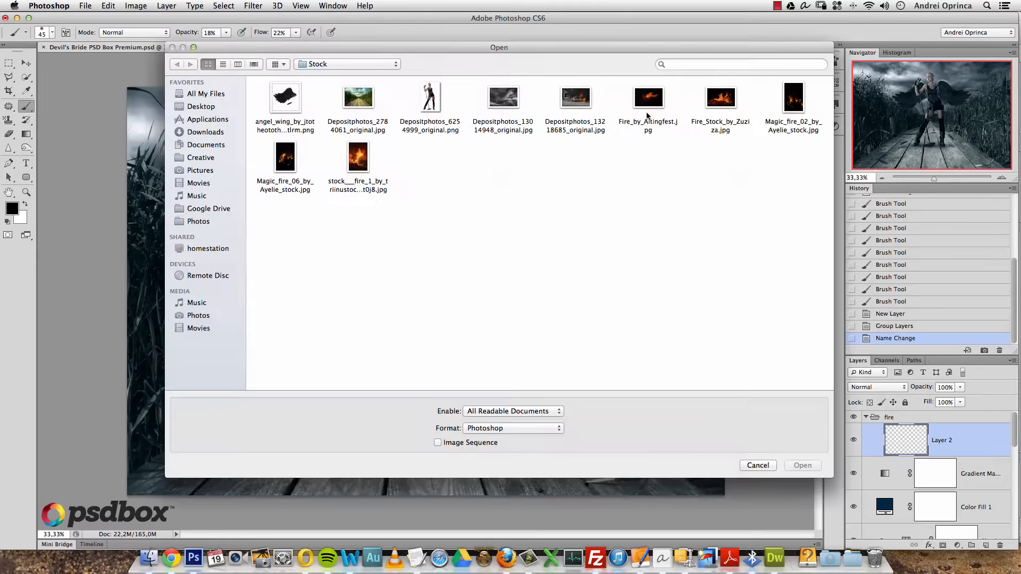
- Open Fire_Stock_by_Zuziza.jpg and copy the entire photo
left_click(718, 105)
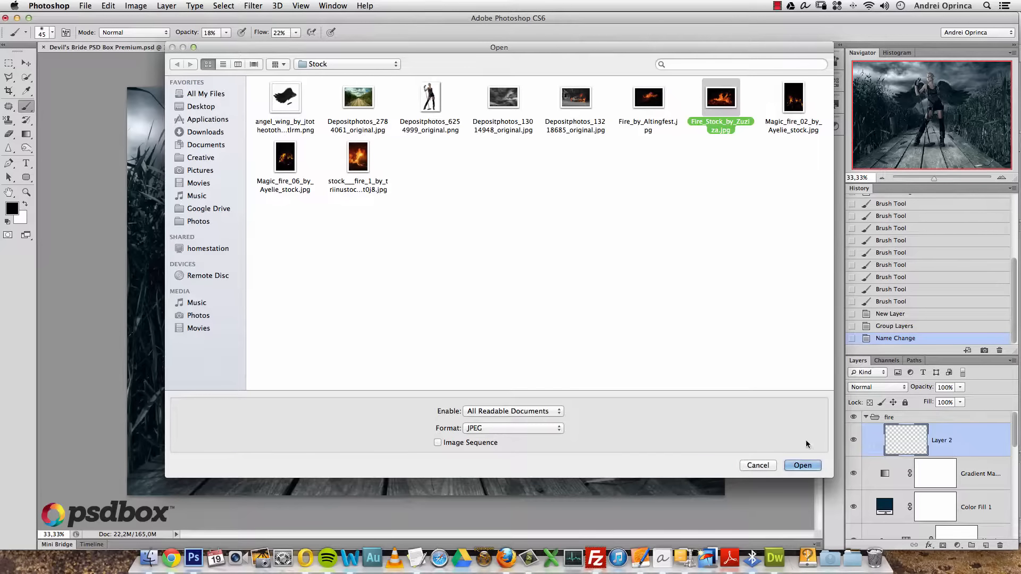
left_click(802, 465)
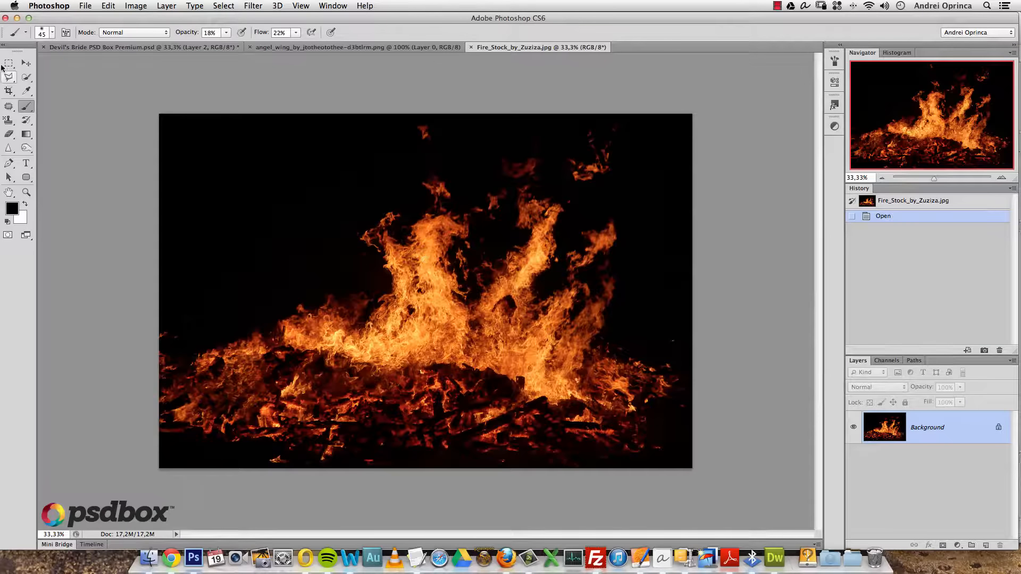
left_click(12, 67)
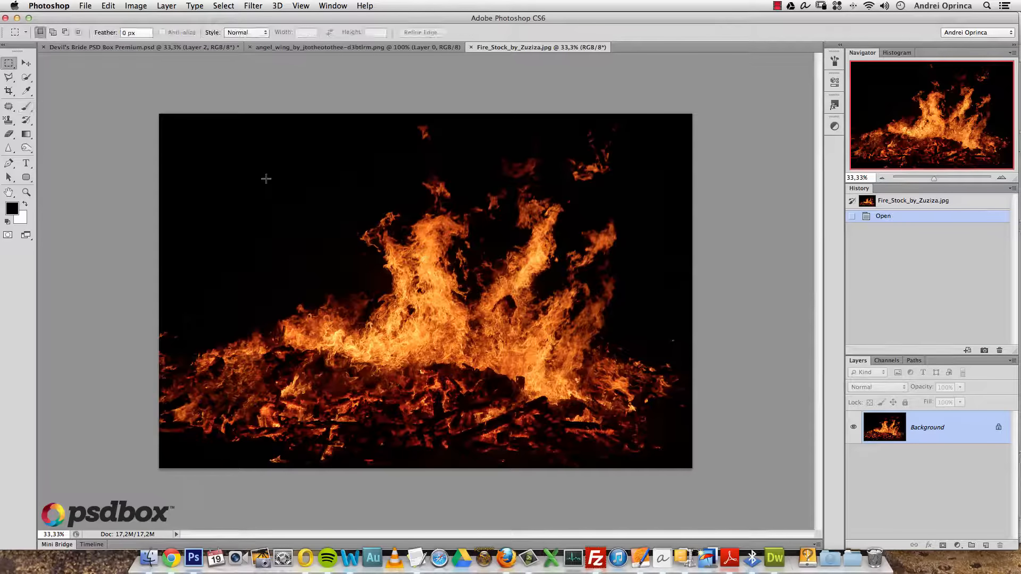
left_click_drag(129, 103, 697, 480)
key("super+c")
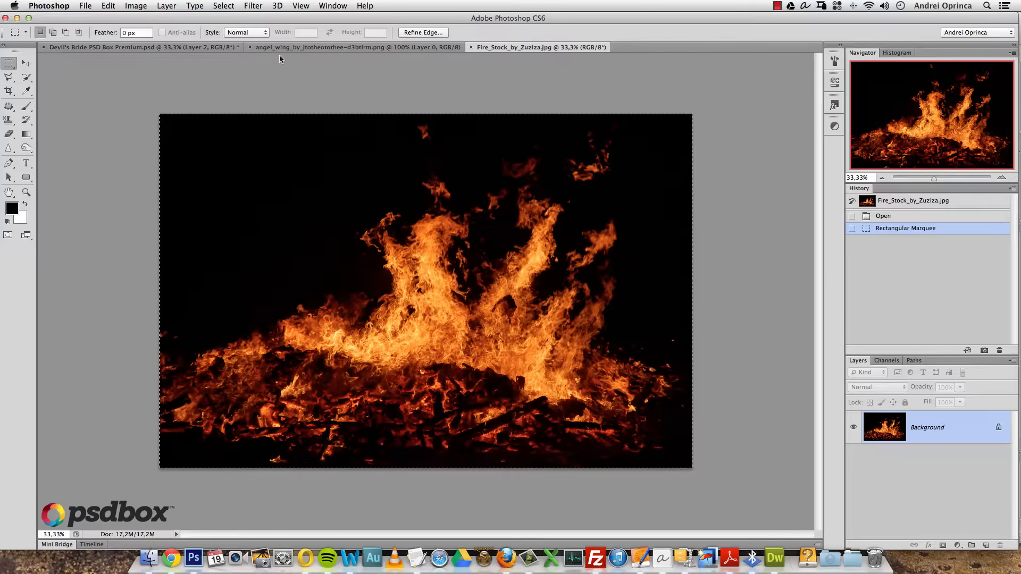
- Close the angel wing image and paste the fire into Layer 2 of Devil's Bride
left_click(298, 47)
left_click(250, 47)
left_click(138, 47)
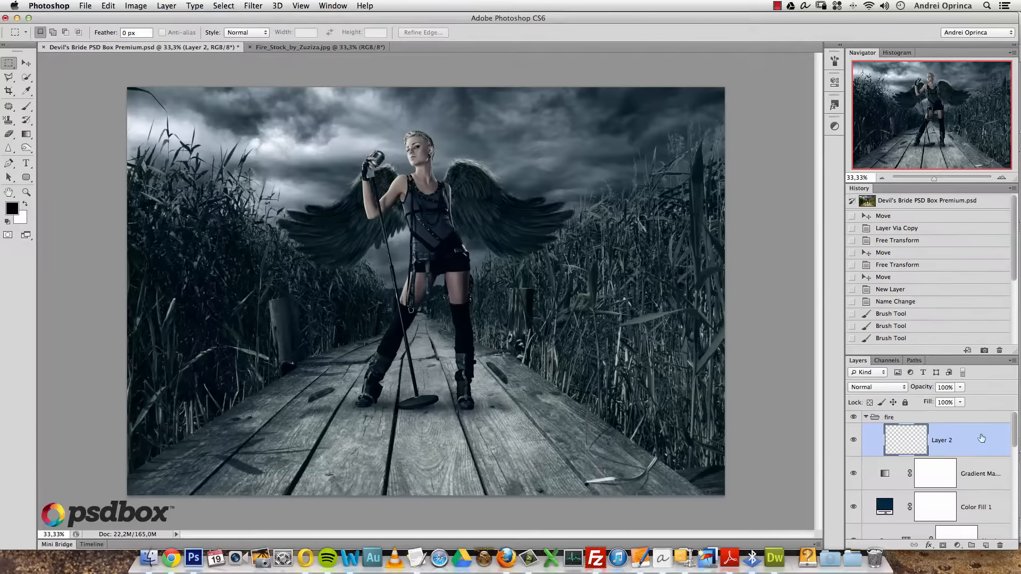
key("super+v")
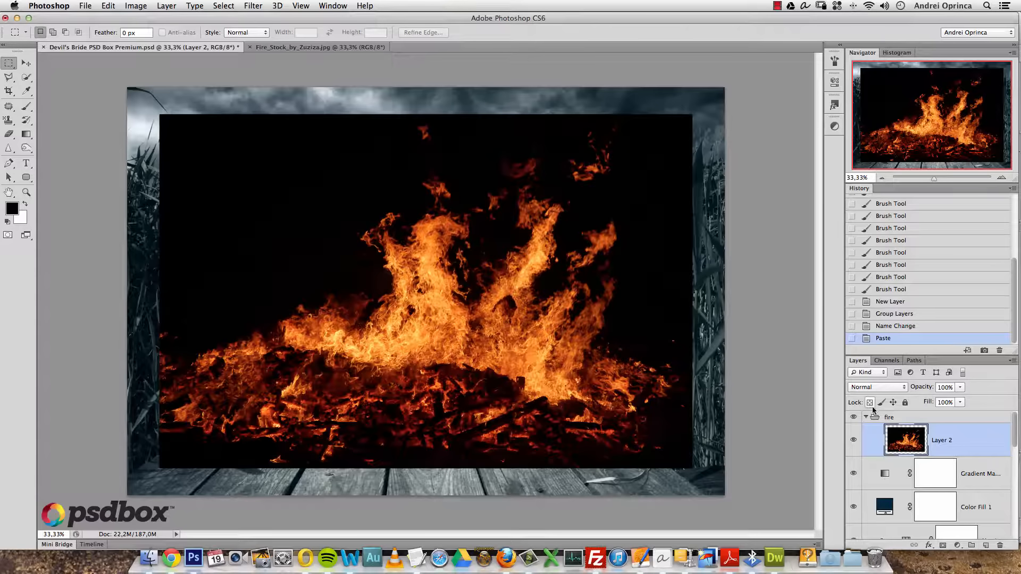
- Set Layer 2 to Screen blend mode and move the fire to the singer's right side
key("v")
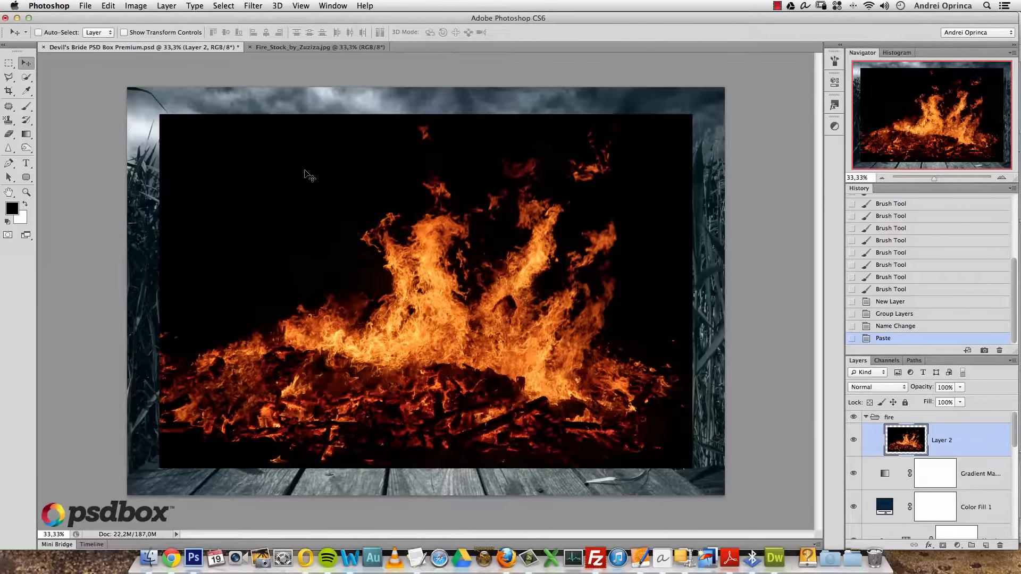
left_click(874, 389)
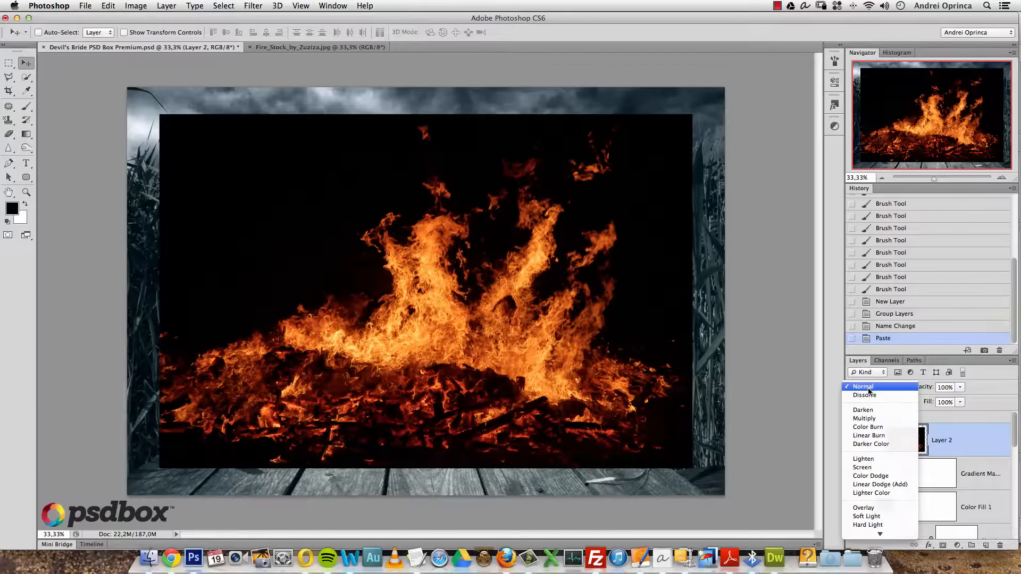
left_click(865, 477)
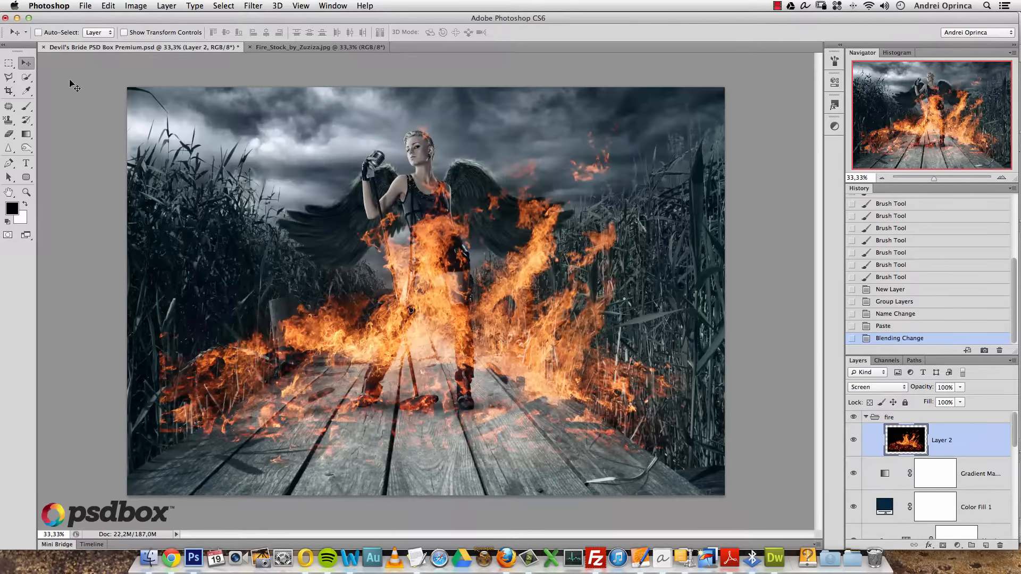
left_click_drag(360, 203, 490, 308)
left_click_drag(551, 322, 415, 280)
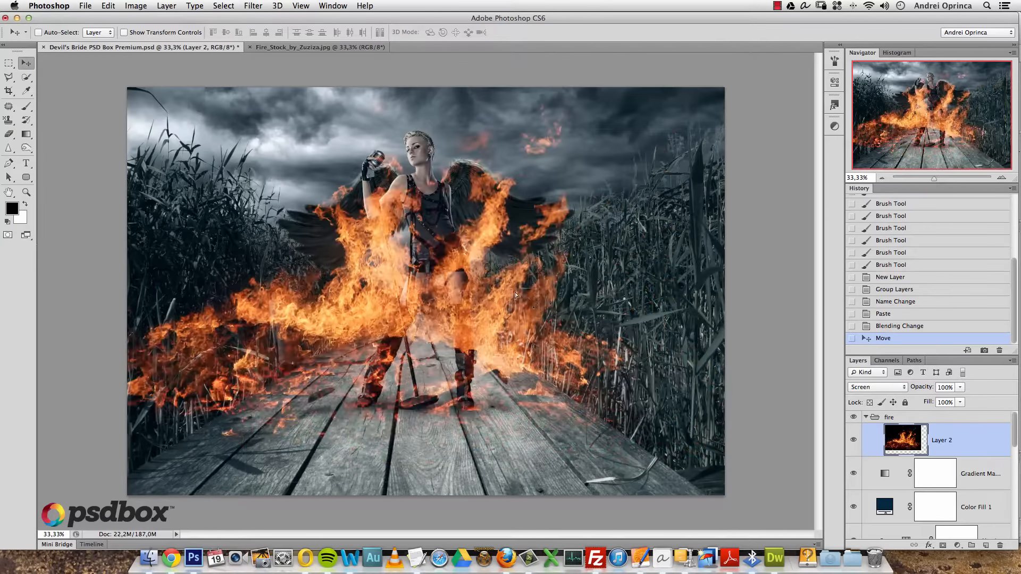
left_click_drag(489, 245, 564, 286)
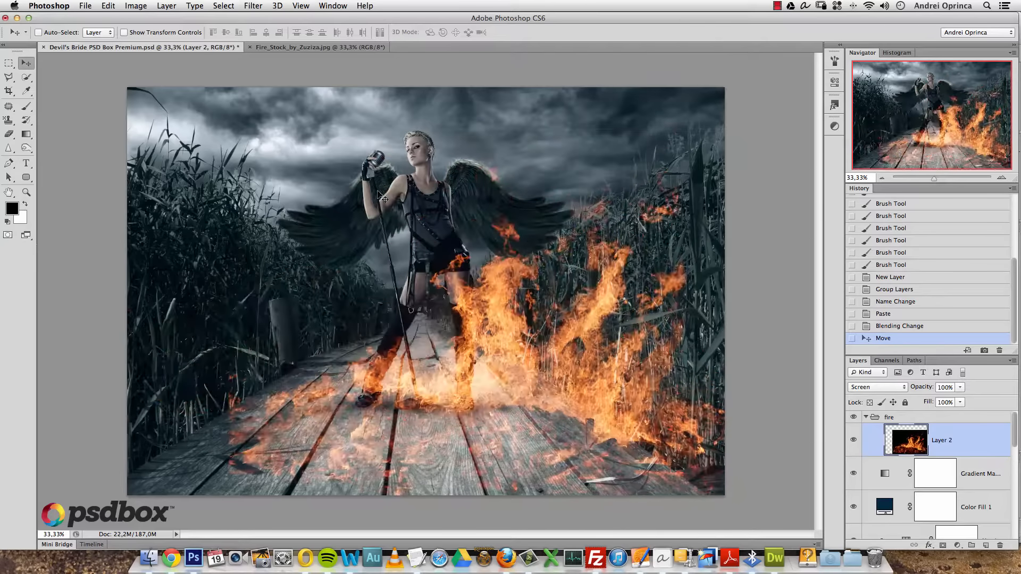
key("super+space")
- Start a Levels adjustment on the fire, raising the black input to 11
key("super+l")
left_click_drag(582, 265, 609, 194)
left_click_drag(515, 316, 521, 317)
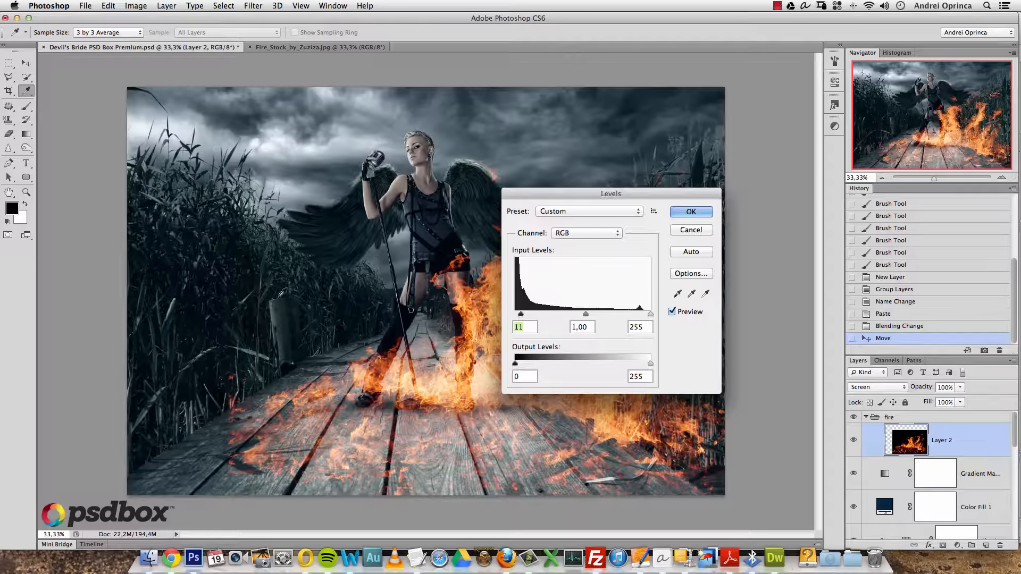
- Apply the Levels, then scale the fire to about 28% and tilt it about 15° onto the right wing
left_click(689, 212)
key("v")
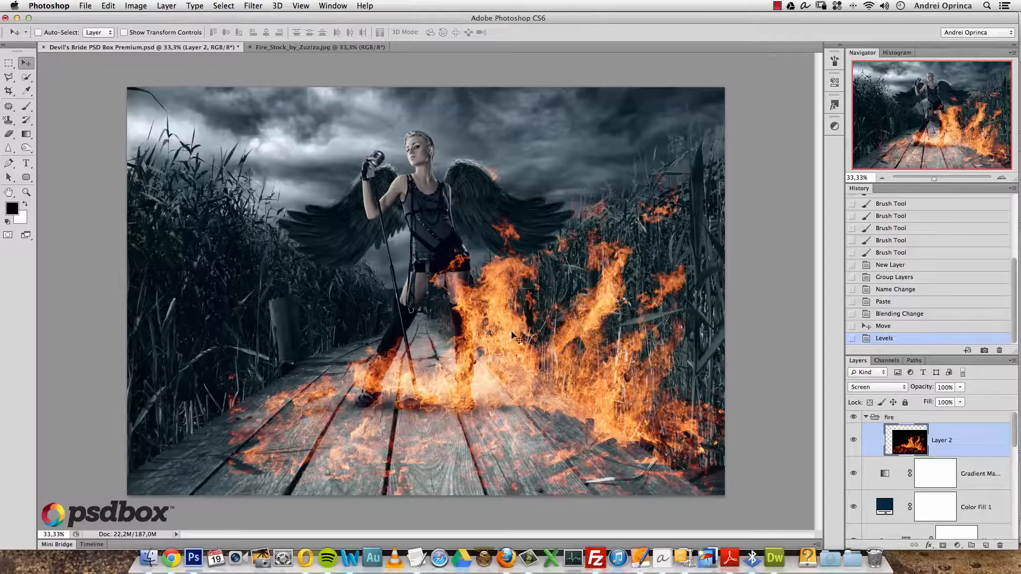
key("super+t")
left_click_drag(219, 156, 578, 386)
left_click_drag(677, 416, 485, 132)
left_click_drag(387, 105, 413, 128)
left_click_drag(600, 121, 608, 147)
left_click_drag(534, 183, 549, 175)
left_click_drag(632, 148, 631, 159)
- Warp the fire's left side so the flames bend along the right wing
left_click(504, 166, "super")
left_click(504, 167, "super")
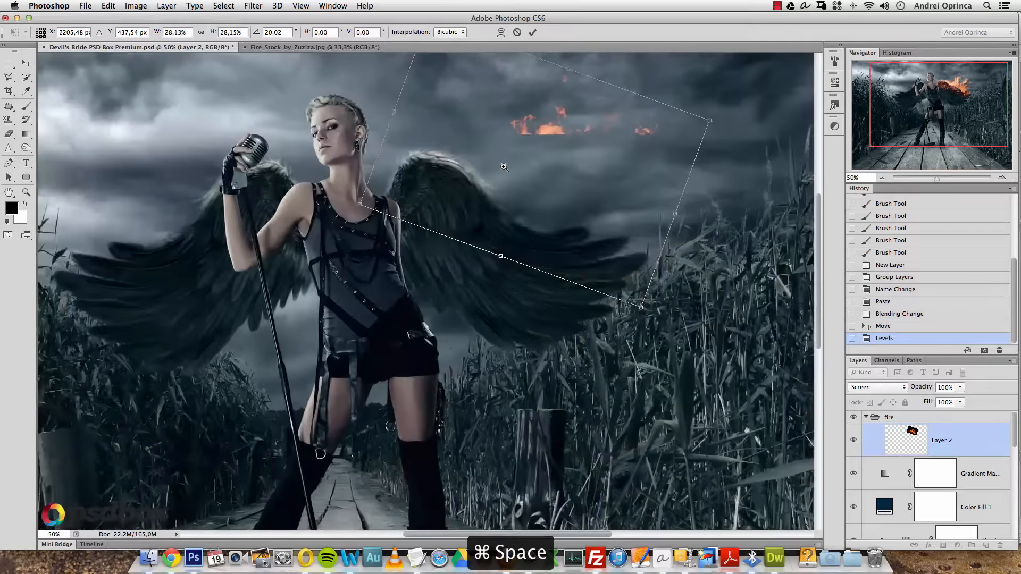
left_click_drag(525, 163, 469, 179)
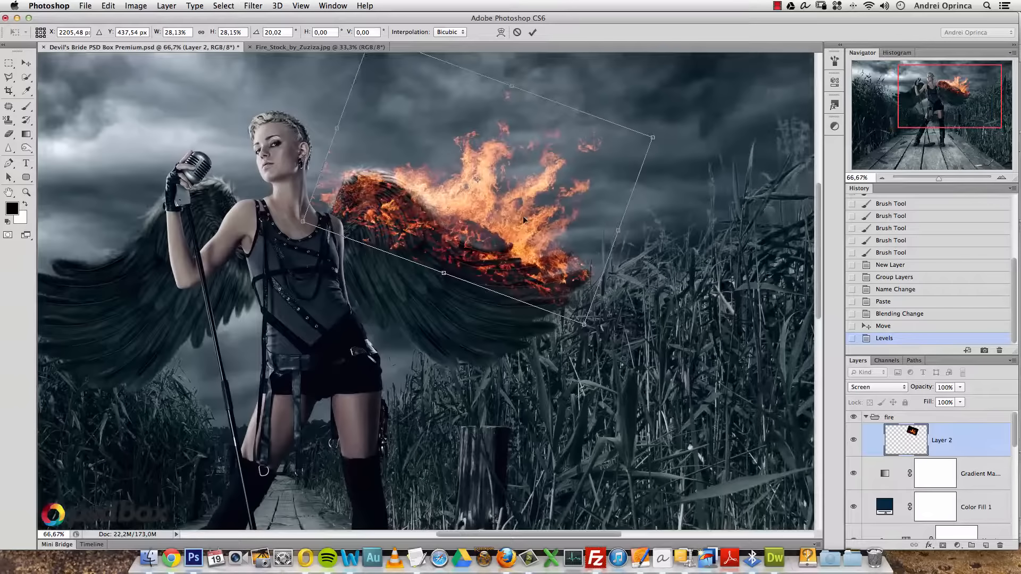
right_click(509, 205)
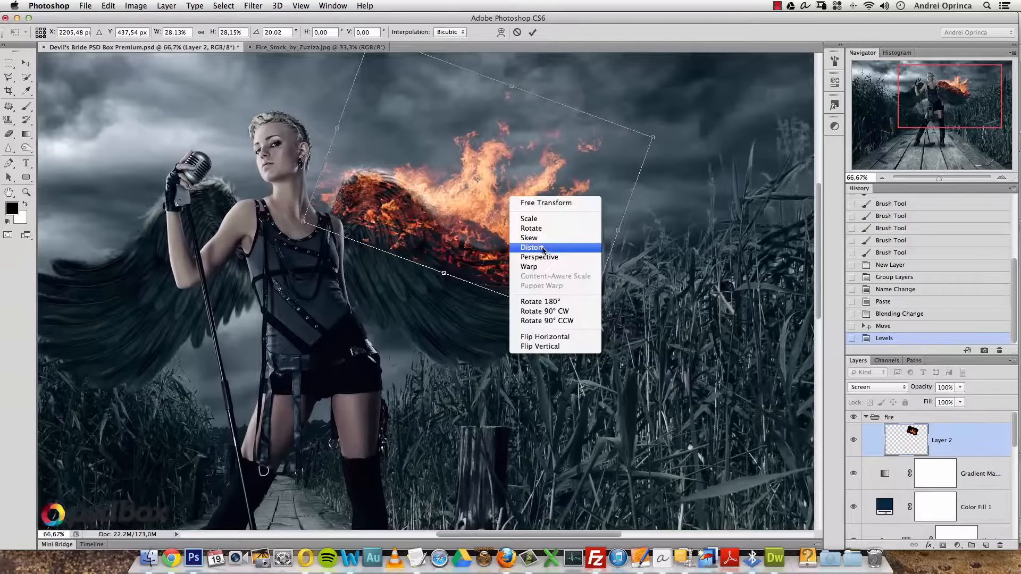
left_click(547, 267)
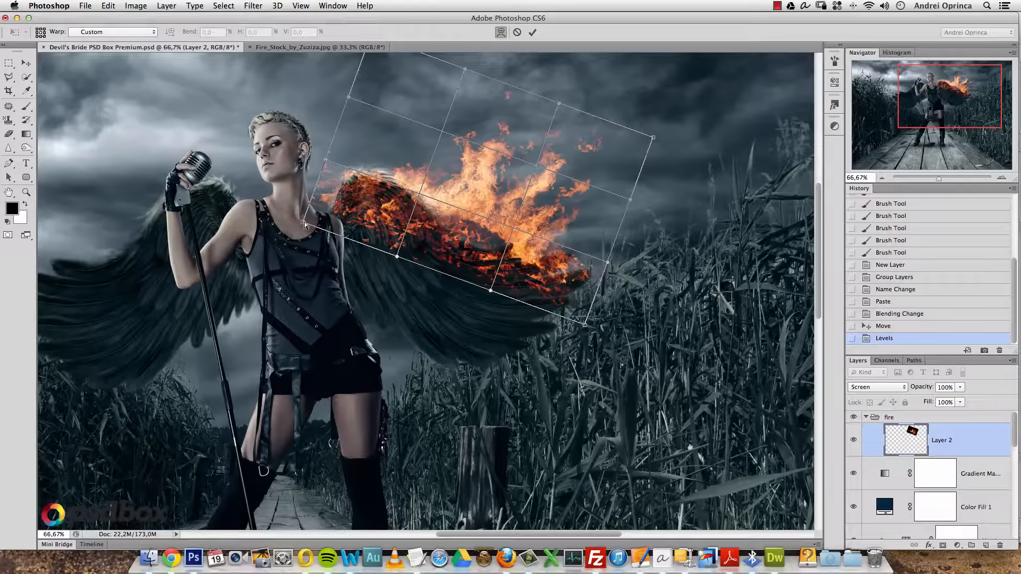
left_click_drag(319, 234, 320, 233)
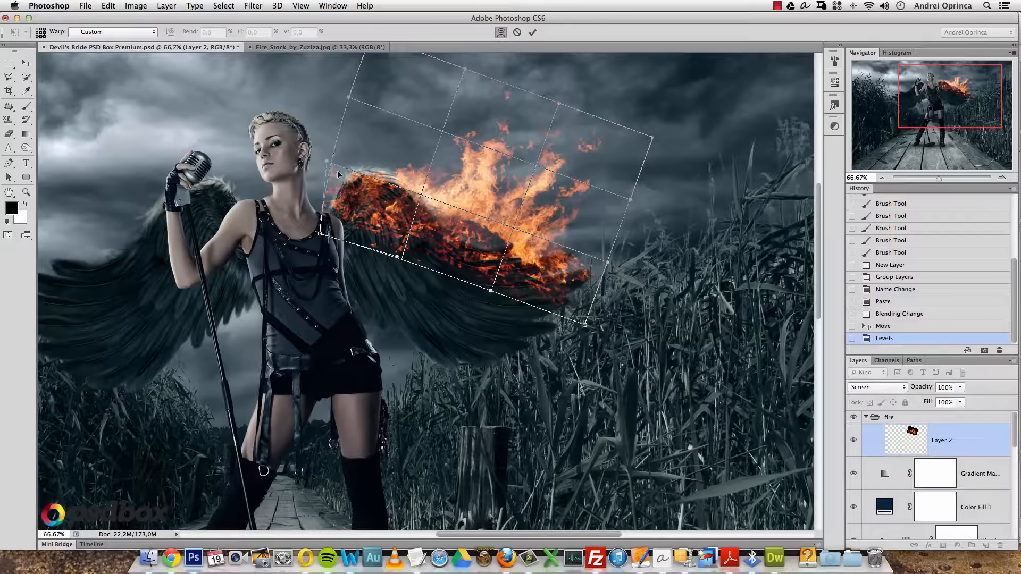
left_click_drag(332, 173, 356, 139)
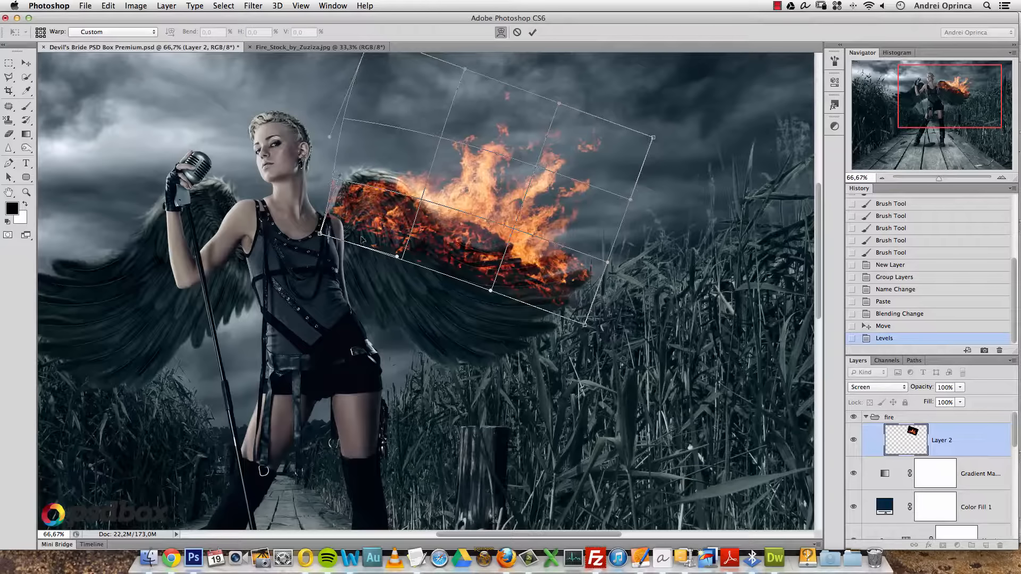
key("Return")
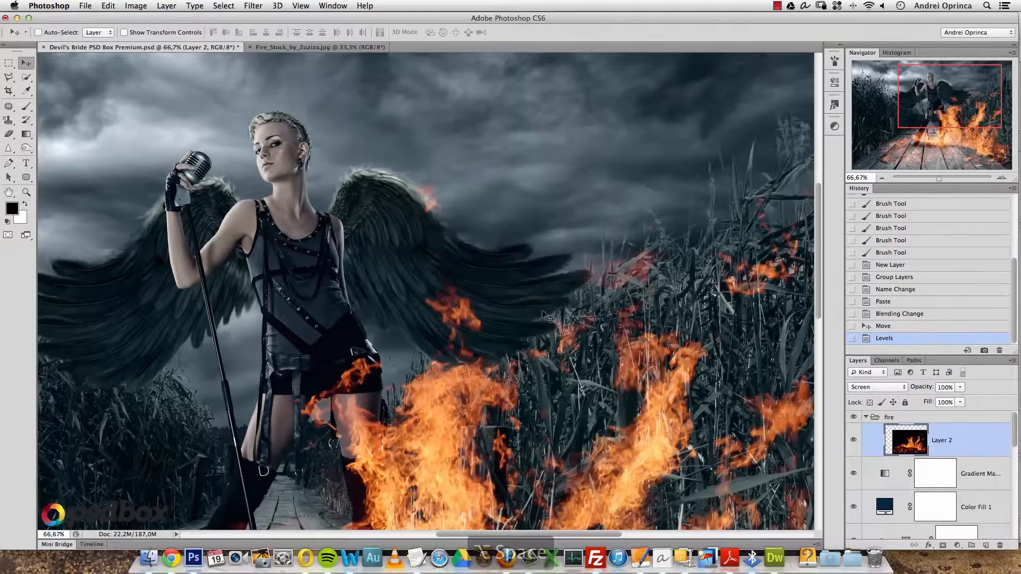
- Scale the fire to about 24%, rotate it about 21°, and set it on the right wing's upper edge
left_click(494, 294, "alt")
left_click(494, 294, "alt")
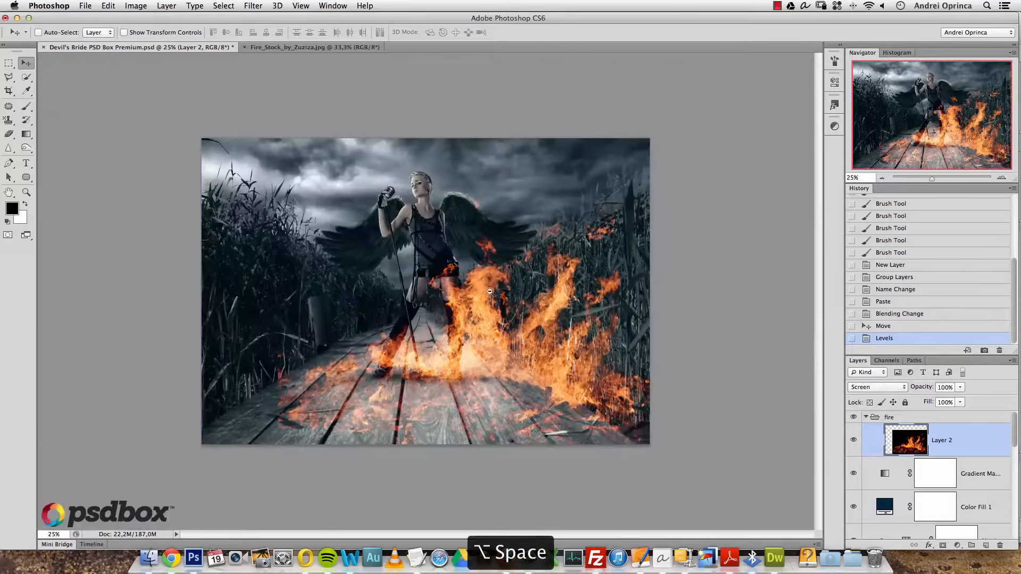
key("super+t")
left_click_drag(678, 191, 492, 312)
left_click_drag(431, 399, 564, 240)
left_click_drag(626, 152, 527, 183)
left_click_drag(558, 181, 583, 212)
left_click_drag(512, 253, 524, 207)
left_click_drag(524, 199, 548, 189)
key("Return")
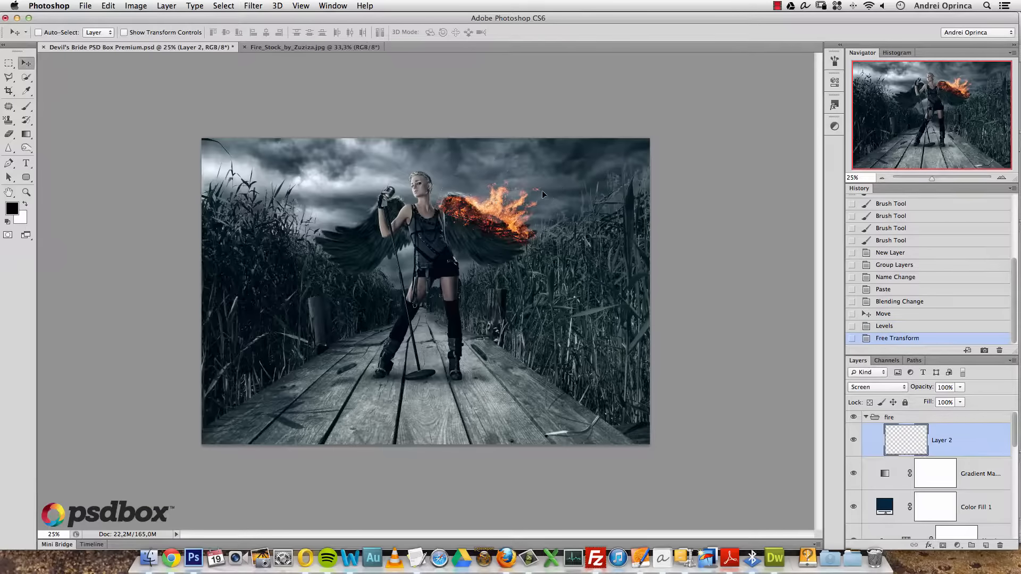
key("ctrl+1")
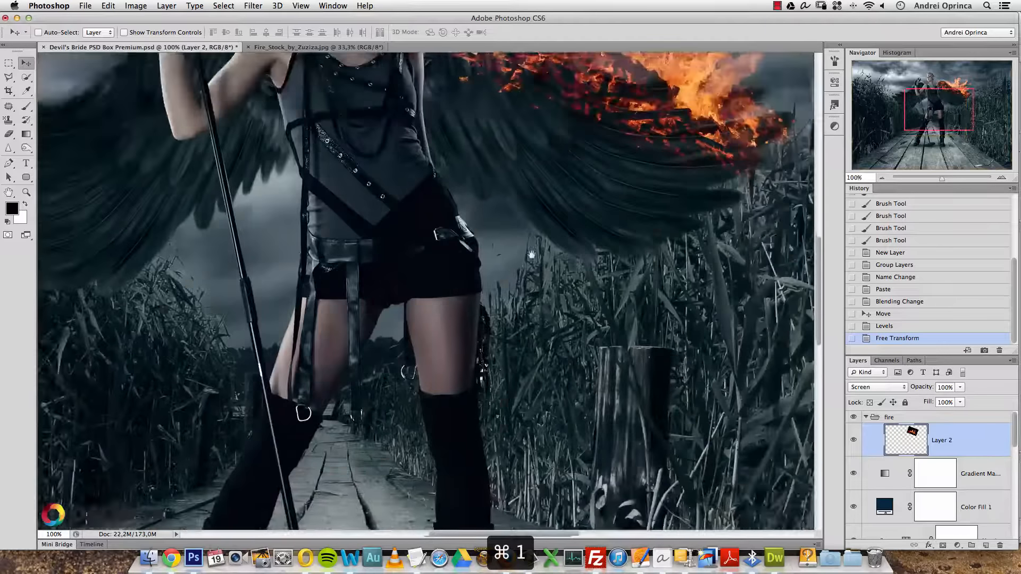
left_click_drag(532, 254, 524, 266)
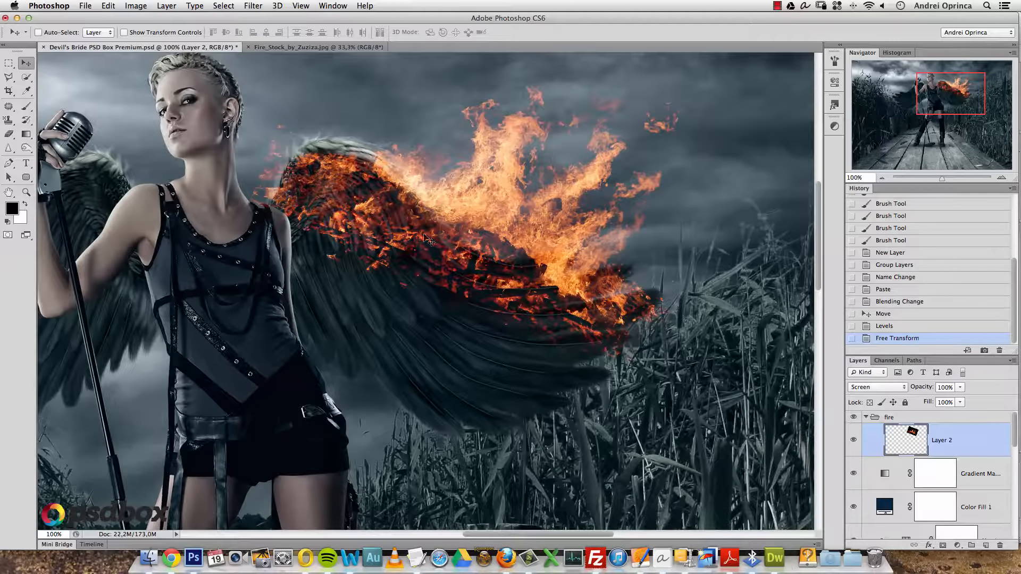
- Add a layer mask to the fire and set up a soft brush at 100% flow
left_click(855, 440)
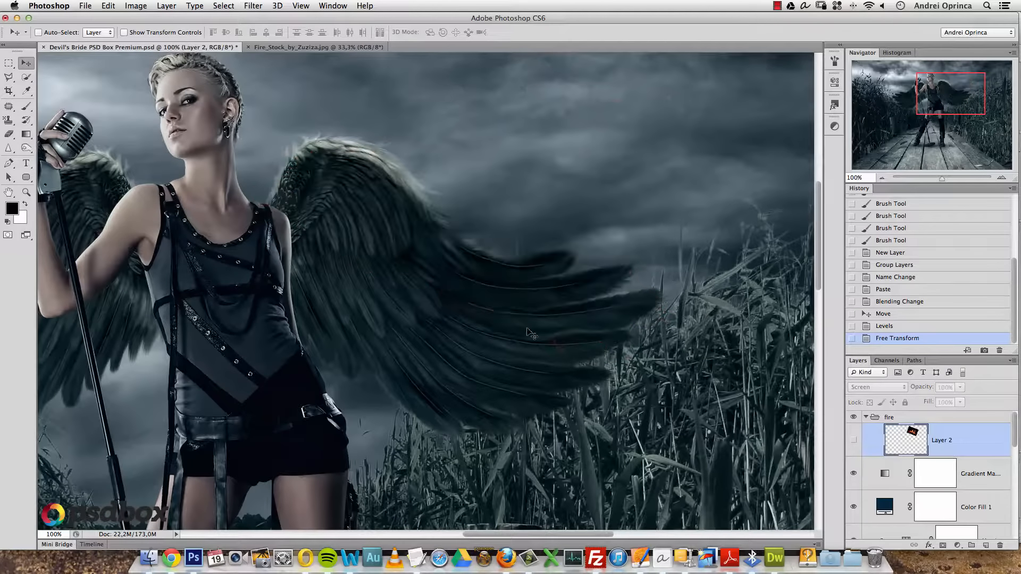
left_click(853, 440)
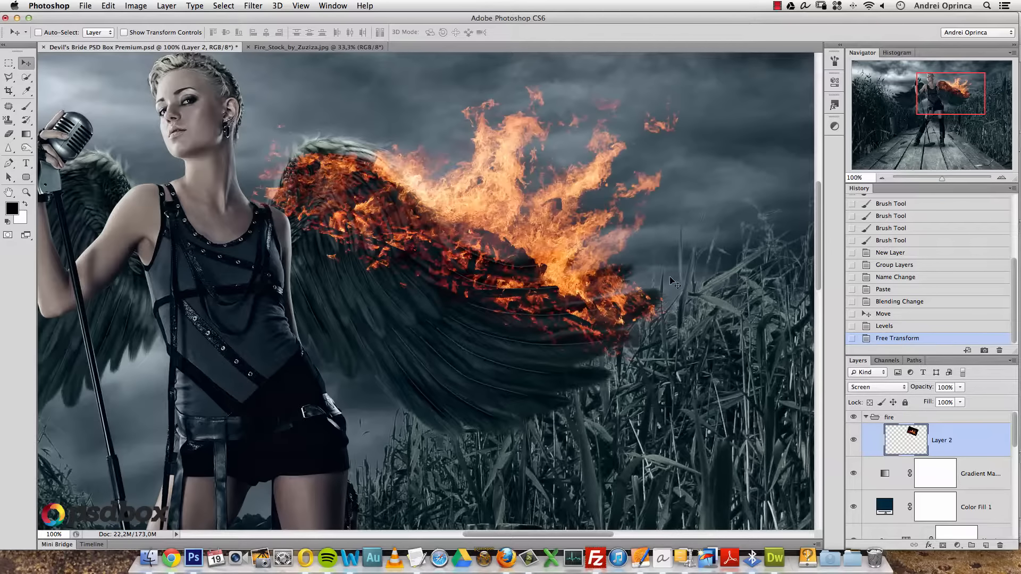
left_click(945, 546)
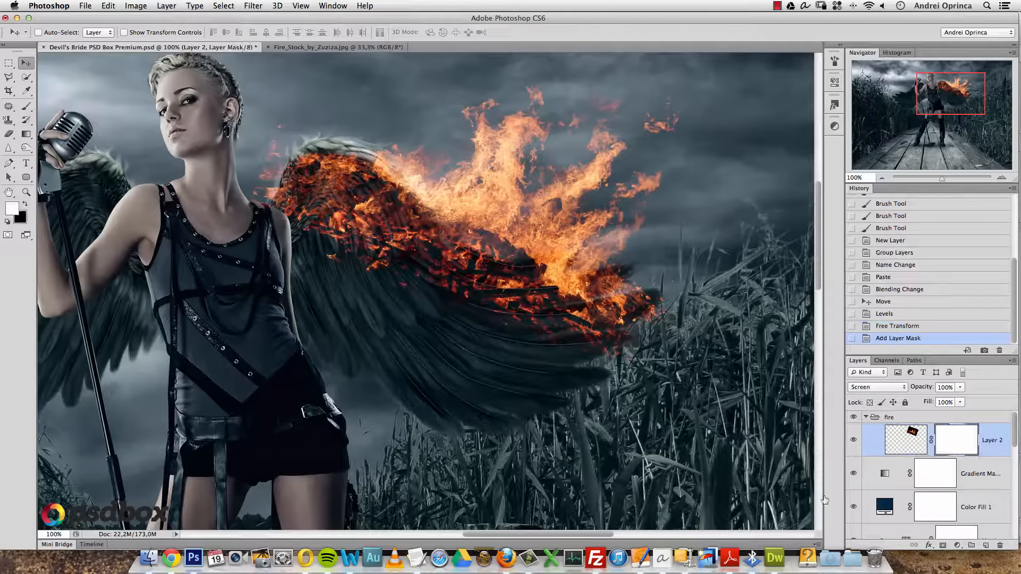
key("b")
right_click(330, 236)
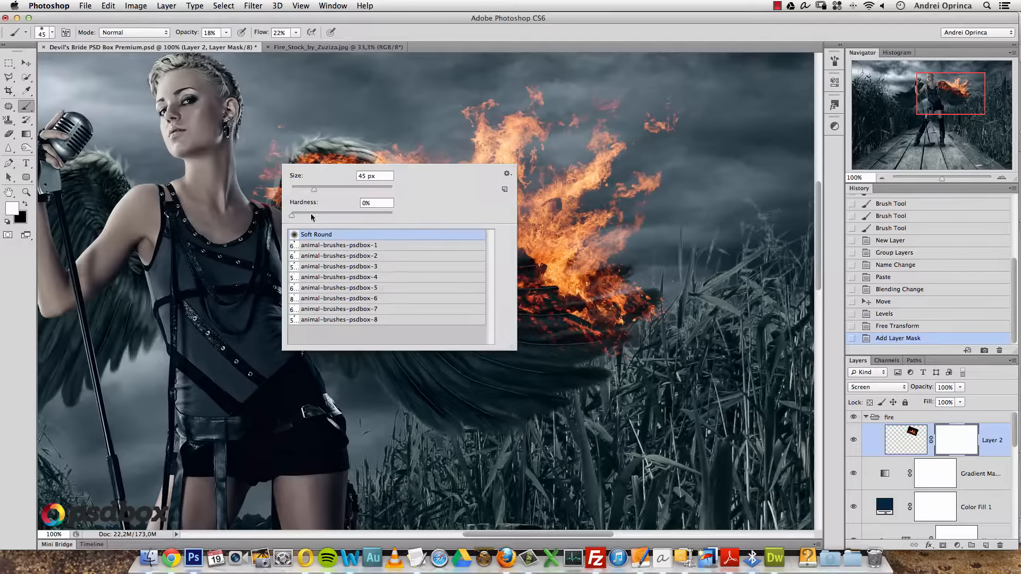
left_click(228, 32)
left_click(227, 33)
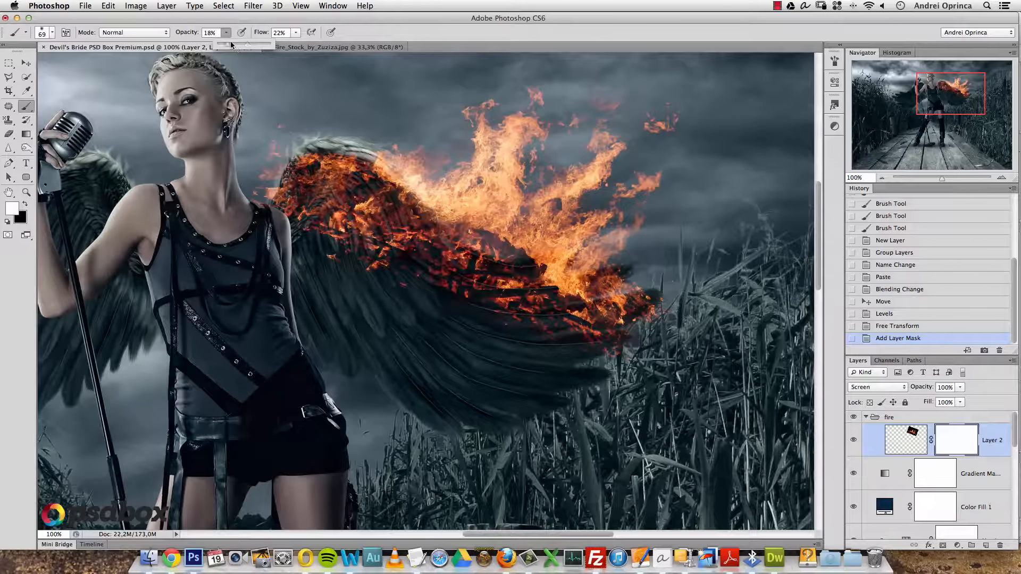
left_click_drag(296, 33, 345, 45)
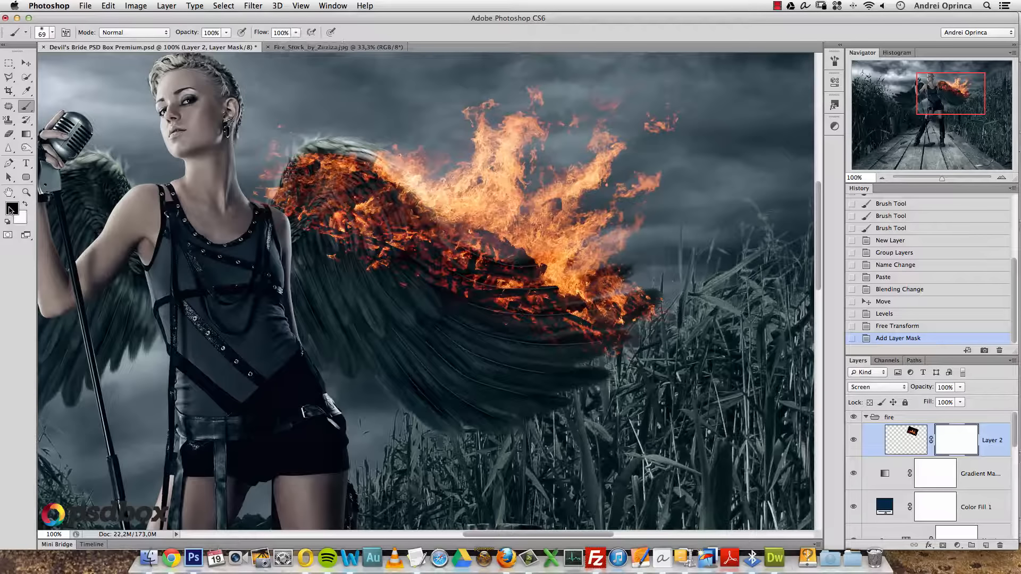
- Paint black on the mask with a 172 px brush along the wing's lower and left edges
left_click_drag(323, 253, 391, 271)
right_click(390, 271)
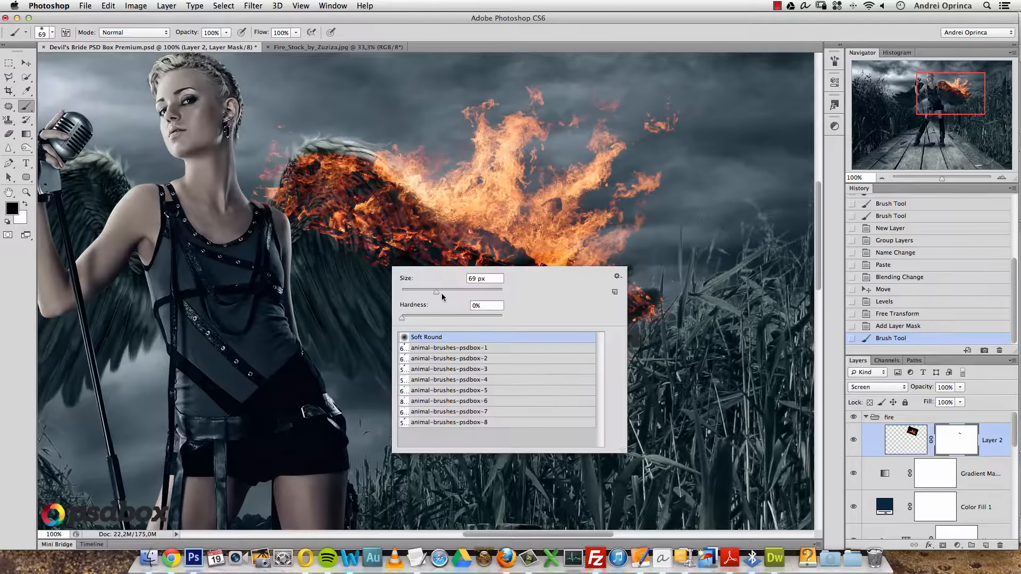
left_click_drag(470, 300, 471, 300)
left_click_drag(250, 210, 257, 205)
mouse_move(255, 159)
left_mouse_down()
mouse_move(279, 127)
mouse_move(298, 133)
left_mouse_up()
left_click_drag(266, 181, 257, 214)
left_click_drag(319, 258, 358, 292)
mouse_move(423, 326)
left_mouse_down()
mouse_move(511, 353)
mouse_move(587, 358)
mouse_move(457, 312)
mouse_move(317, 241)
left_mouse_up()
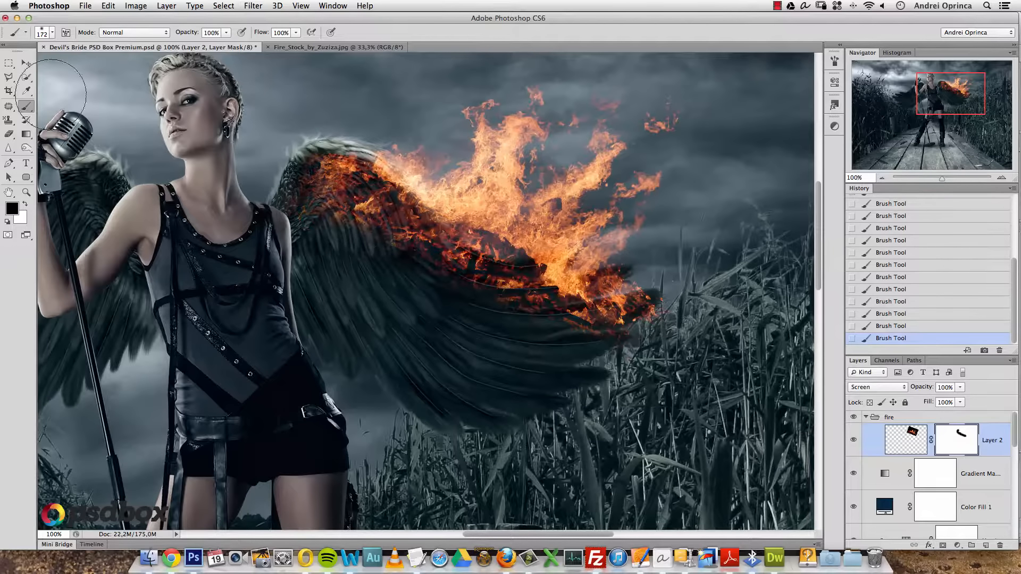
left_click(27, 63)
- Open Fire_by_Altingfest.jpg from the Stock folder, then close it
key("super+minus")
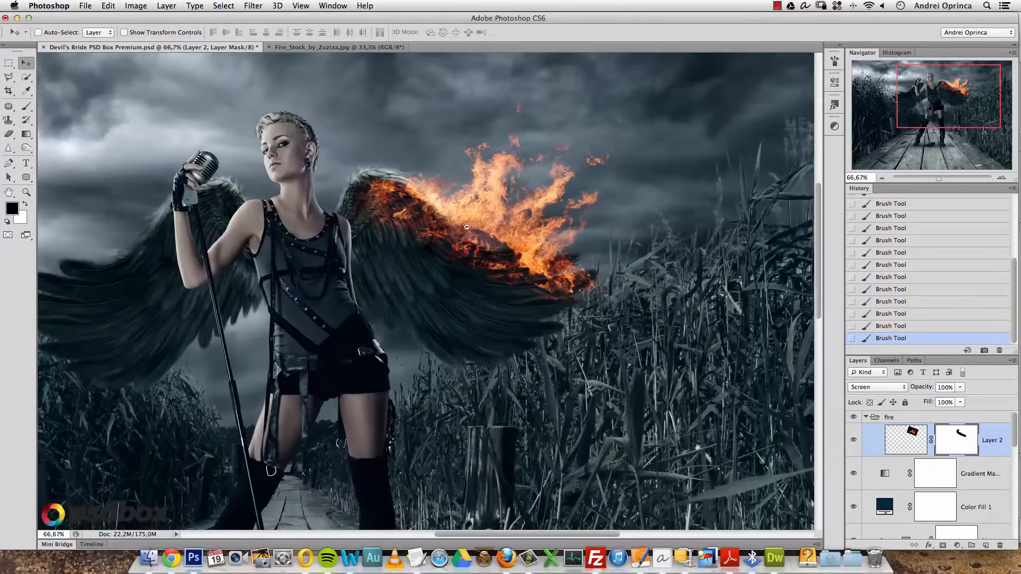
scroll(527, 191, "up", 3)
key("super+o")
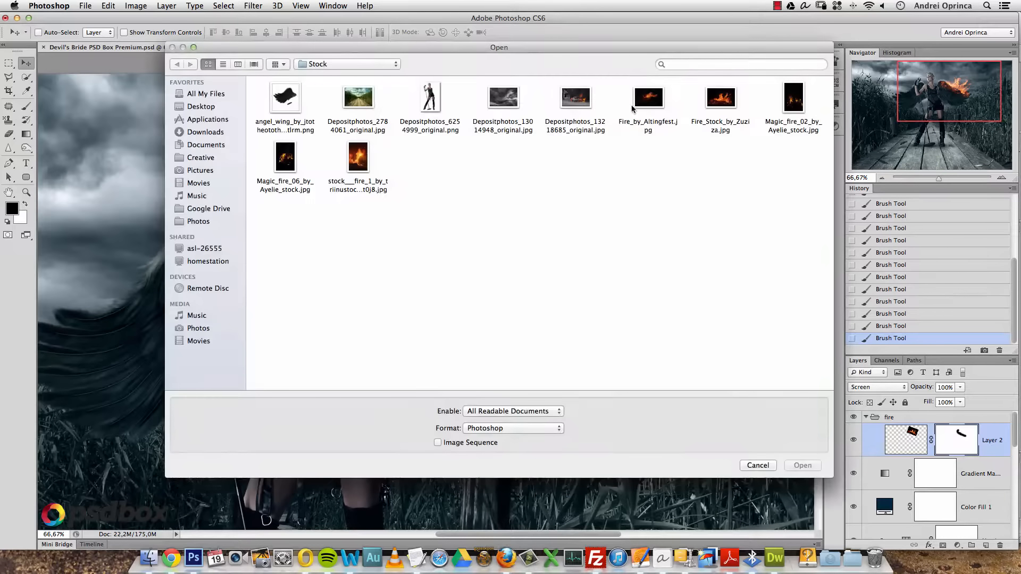
left_click(647, 98)
left_click(803, 465)
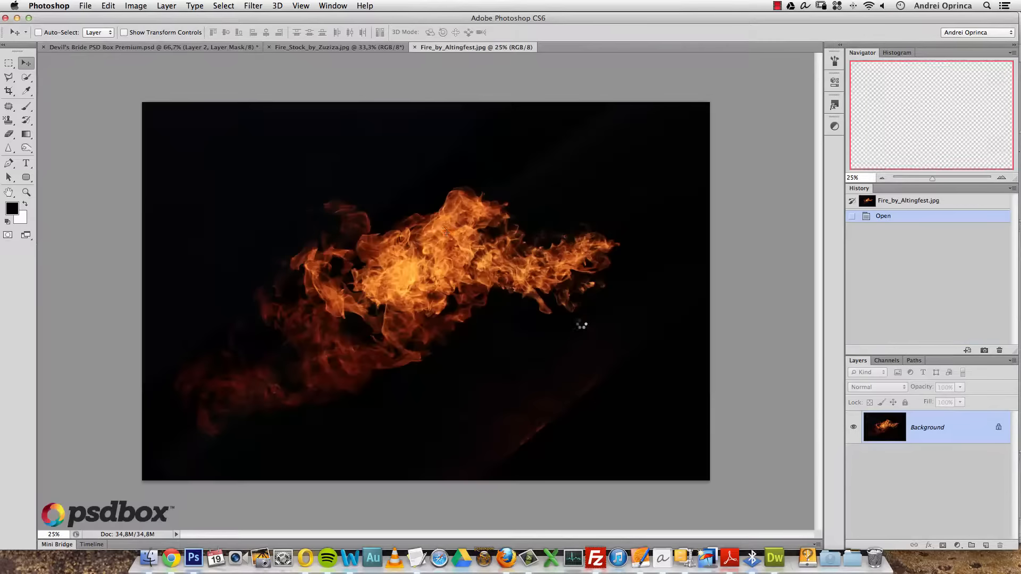
key("super+w")
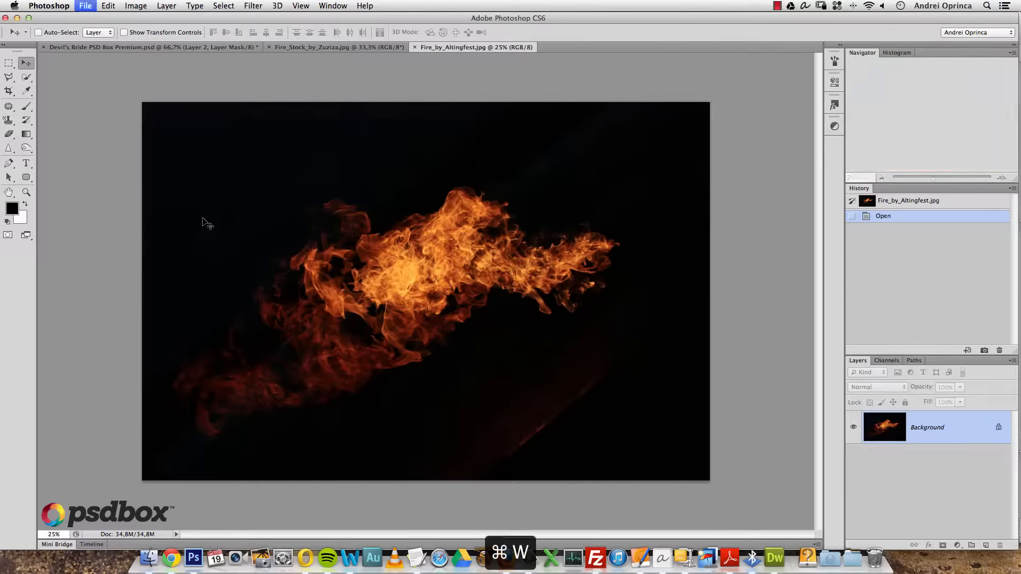
- Open the tall fire stock photo, copy all of it, close it, and paste into Devil's Bride
key("super+o")
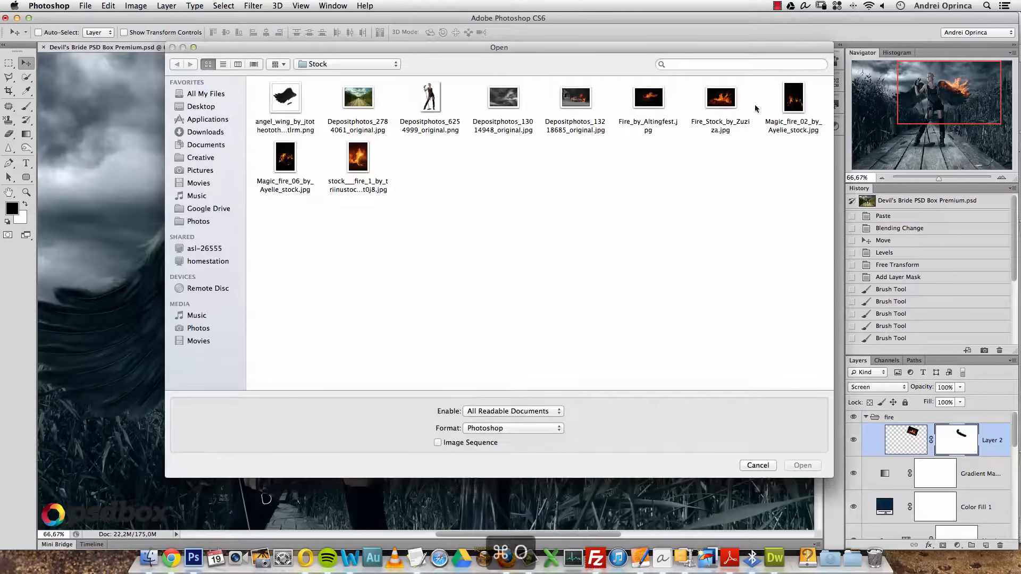
left_click(357, 157)
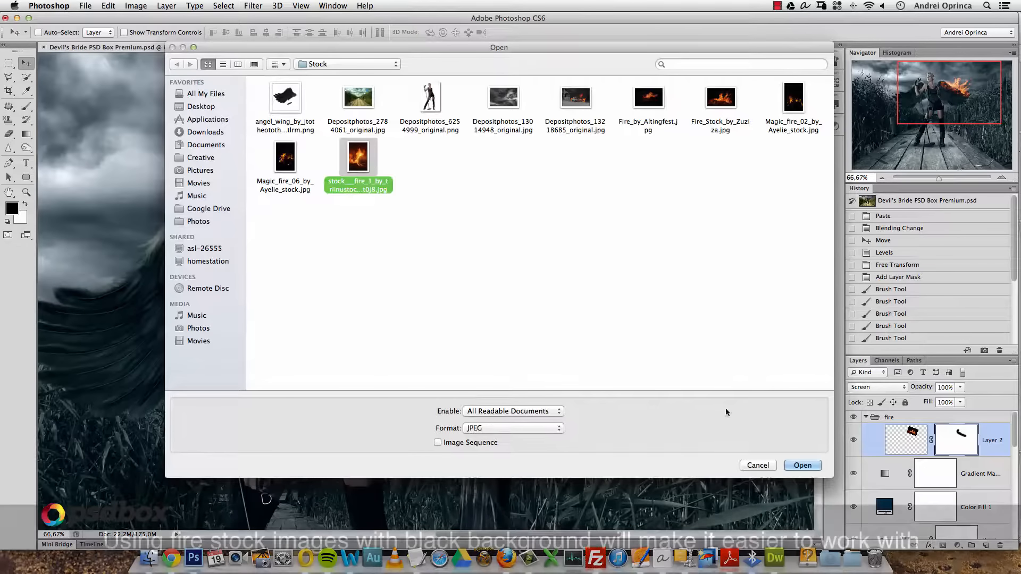
left_click(802, 465)
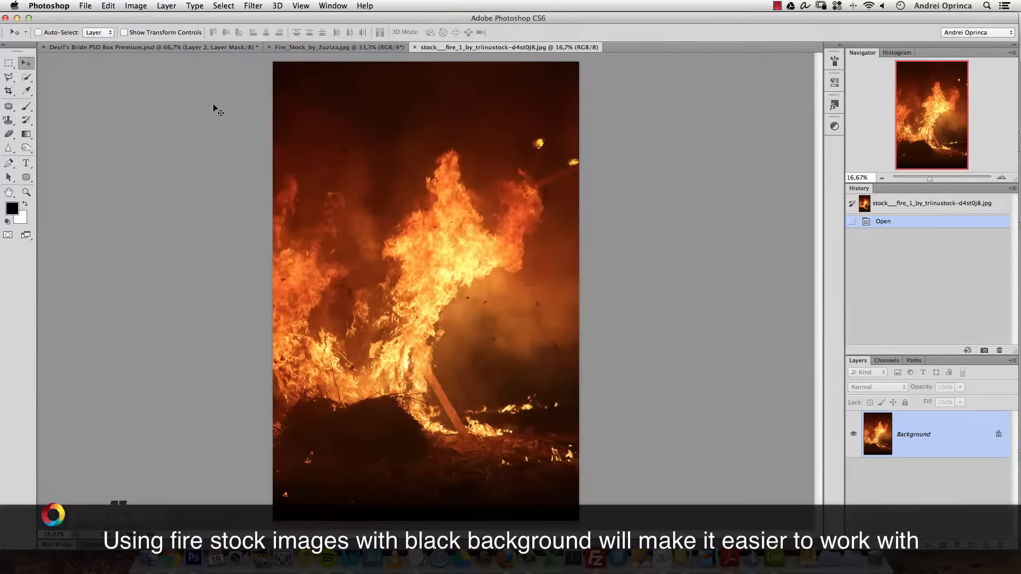
key("super+a")
key("super+c")
key("super+w")
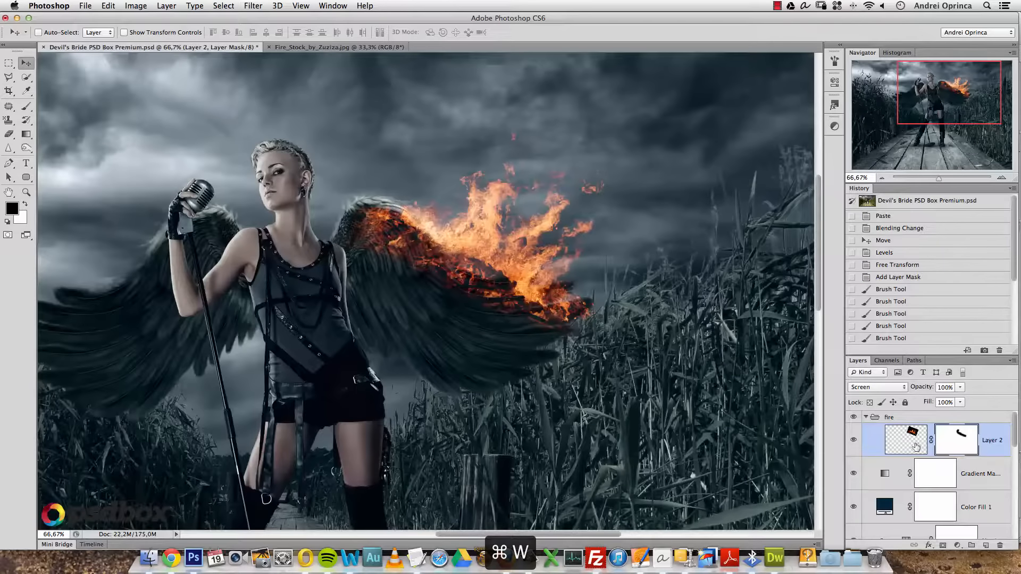
key("super+v")
key("alt+space")
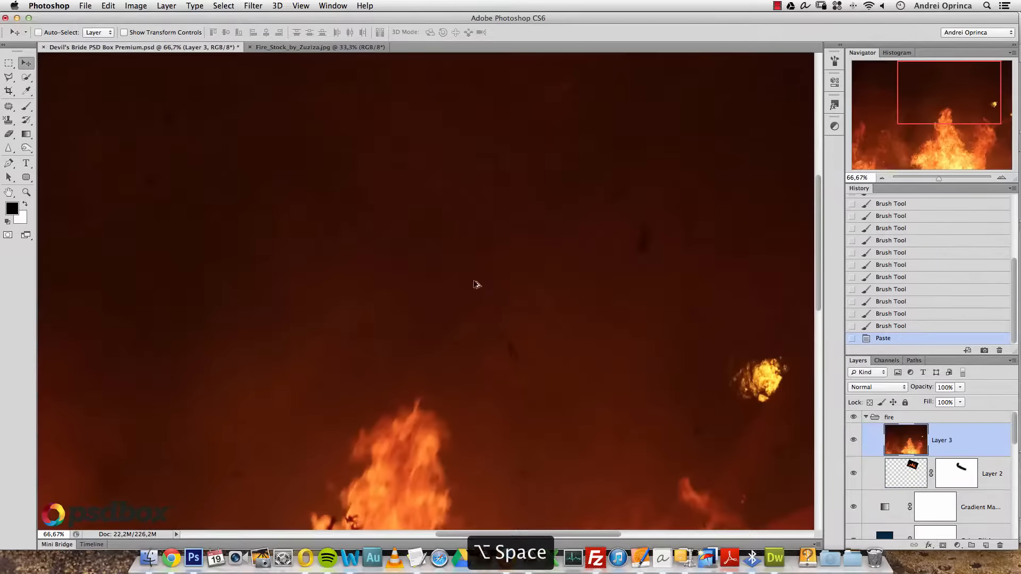
- Scale Layer 3 to 50% with proportions locked, then shrink it further over the singer
left_click(471, 285, "alt")
left_click(472, 285, "alt")
left_click(472, 285, "alt")
left_click(471, 285, "alt")
key("super+y")
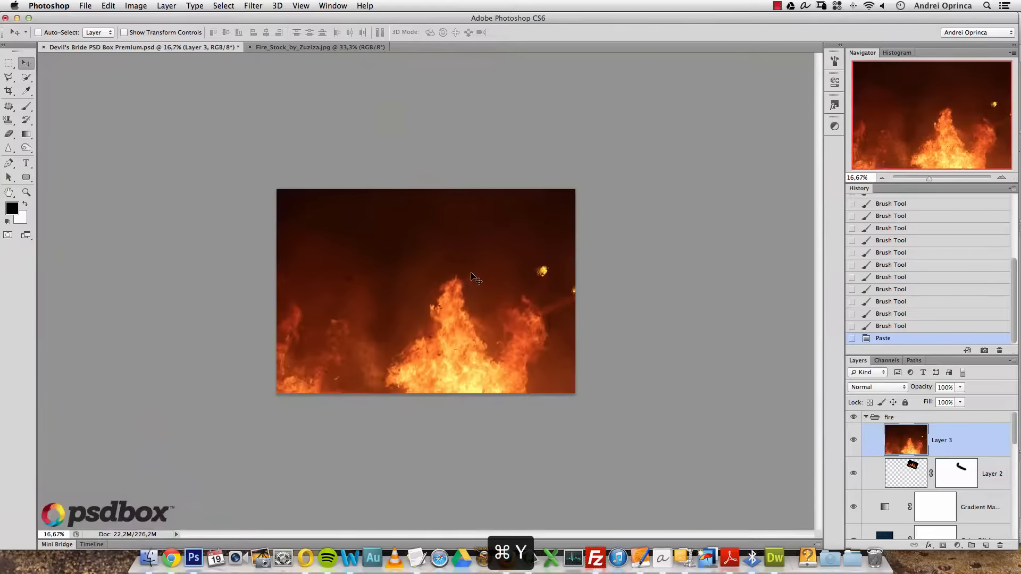
key("super+y")
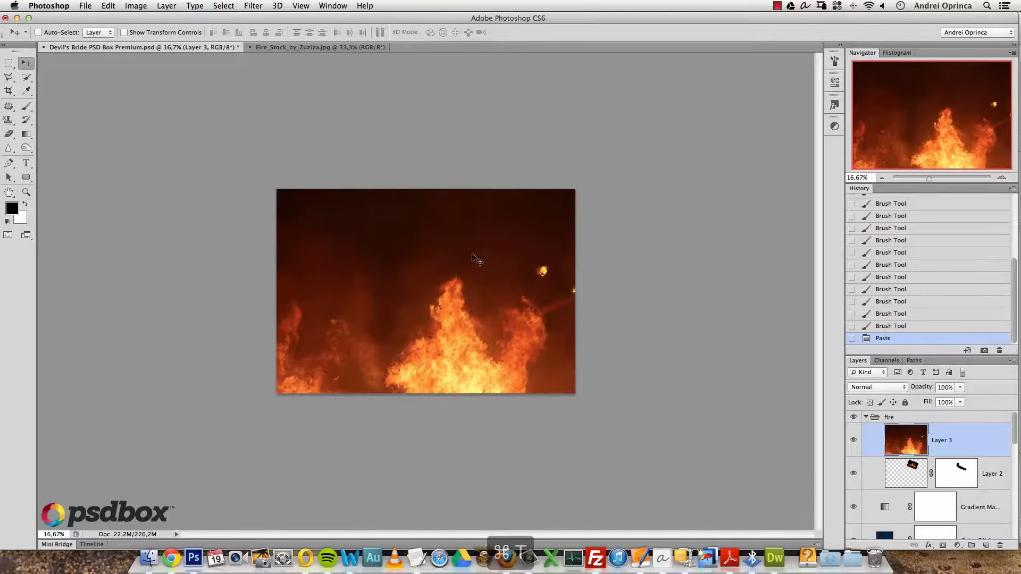
key("super+t")
left_click(201, 32)
left_click(180, 32)
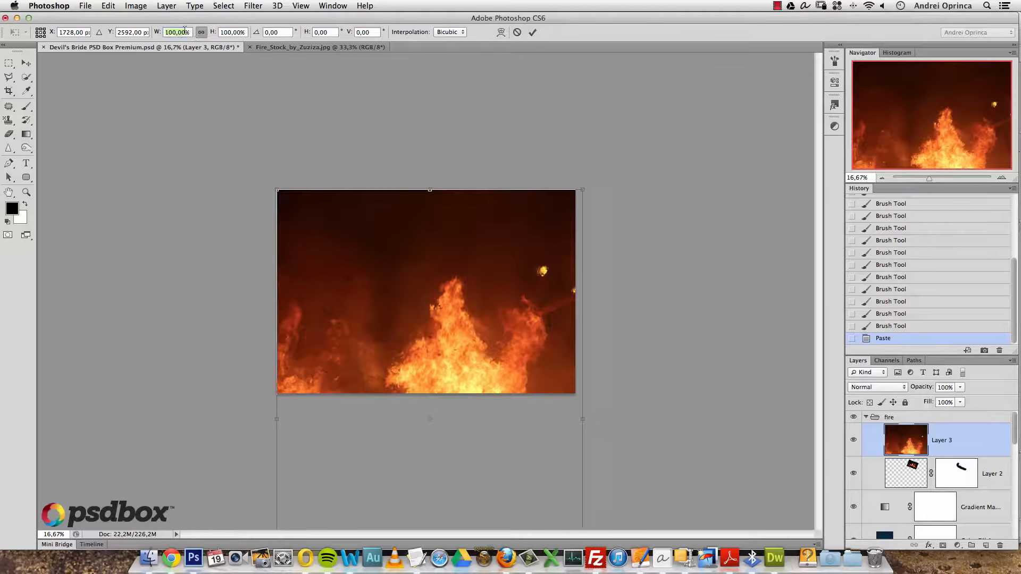
type("50")
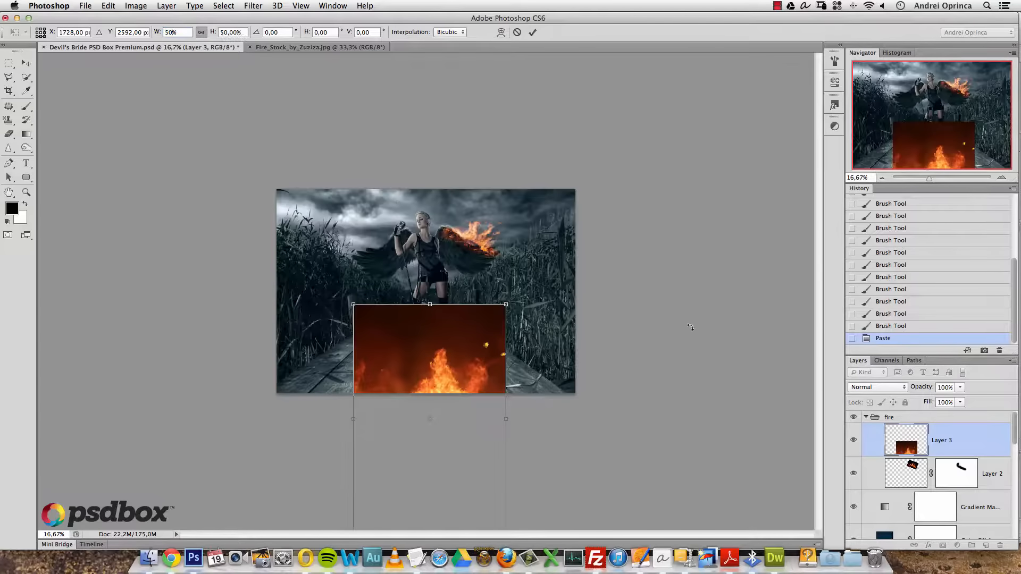
left_click_drag(505, 305, 464, 220)
key("Return")
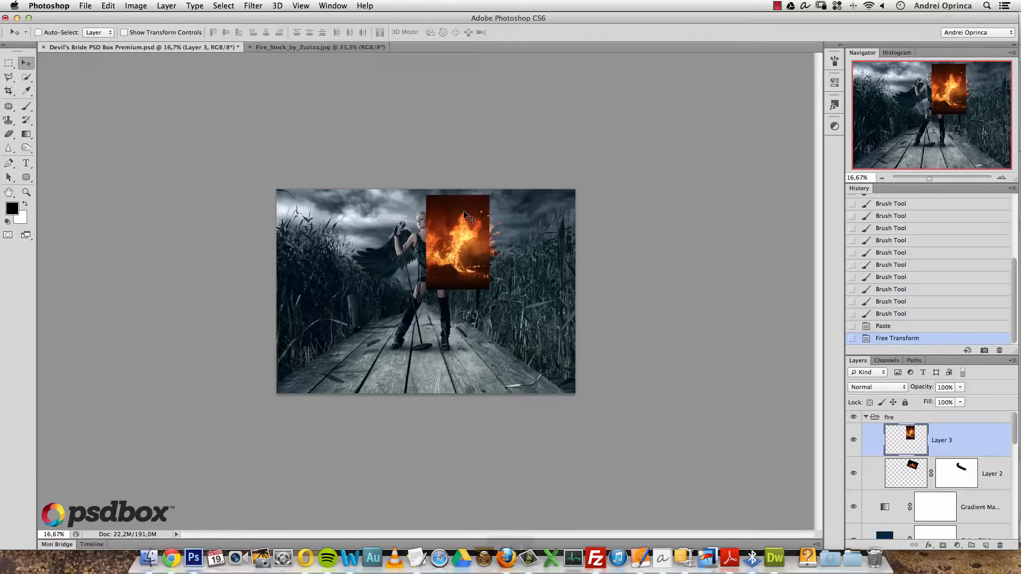
- Move the fire over the right-hand wing and set Layer 3 to Screen blend mode
key("super+1")
left_click(584, 237, "alt")
left_click(581, 238, "alt")
left_click_drag(612, 209, 503, 315)
left_click_drag(522, 239, 542, 261)
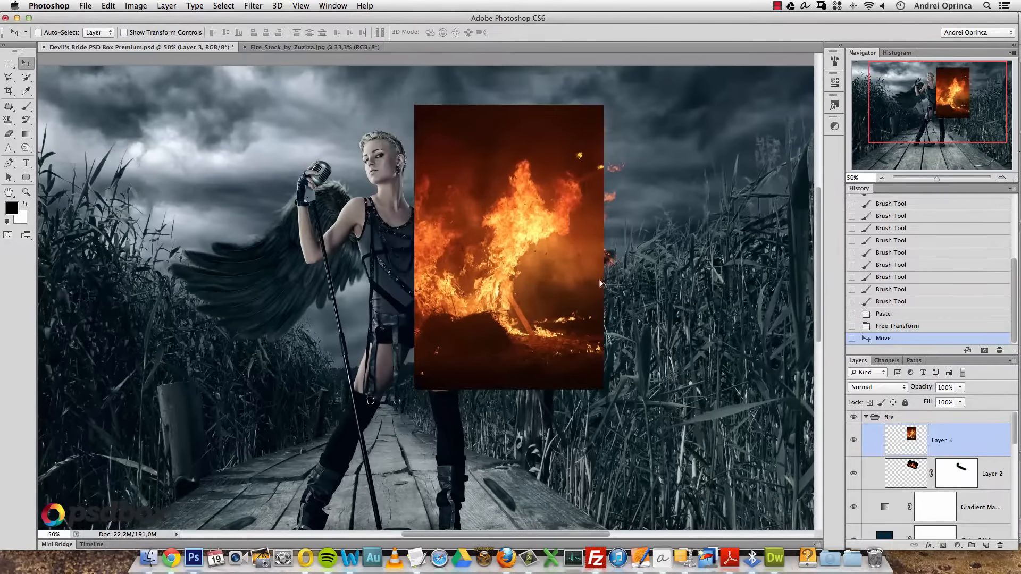
left_click(880, 390)
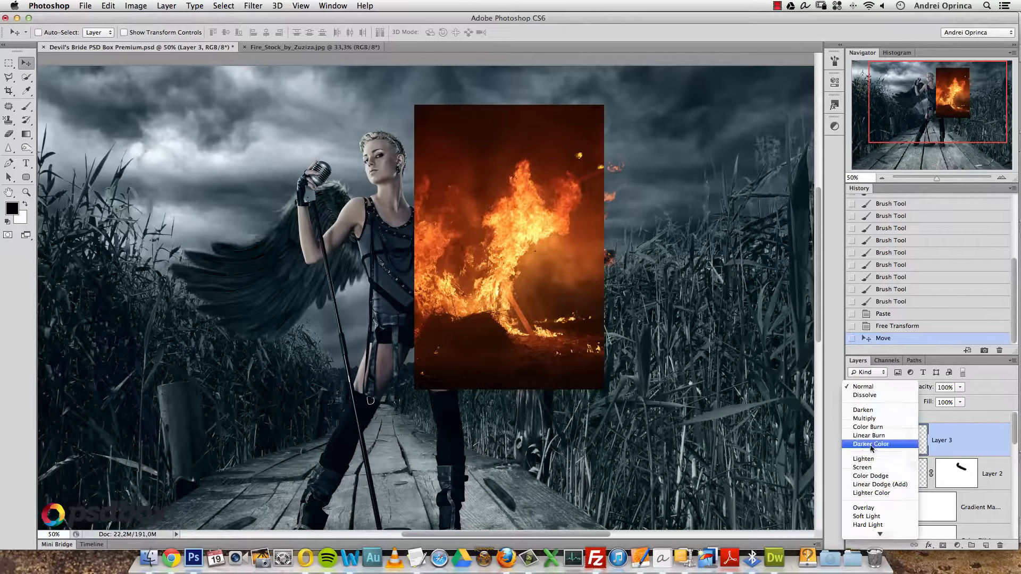
left_click(866, 470)
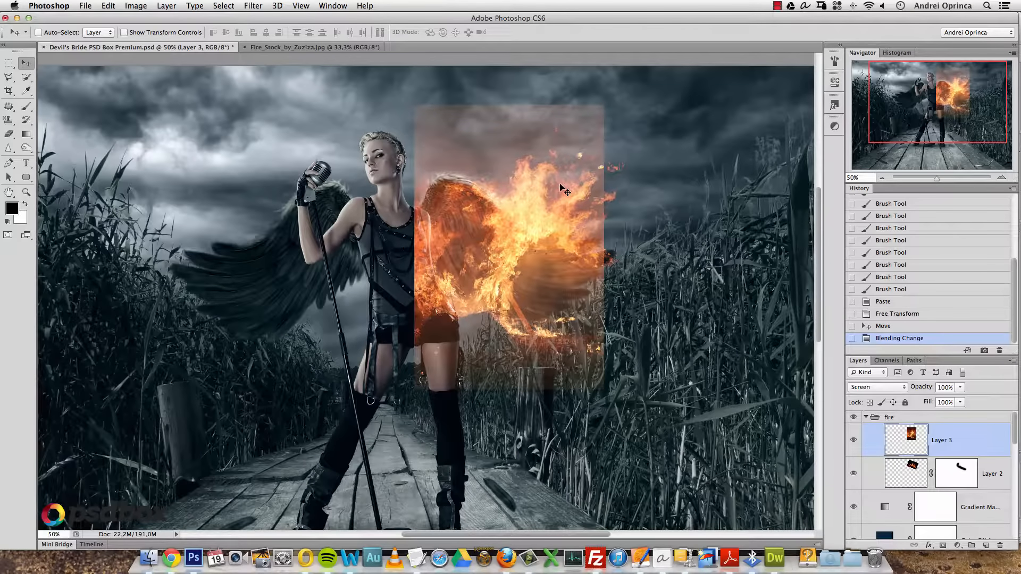
- Apply Levels with black input 68 and midtones 0.71 to drop out the fire's black background
key("super+l")
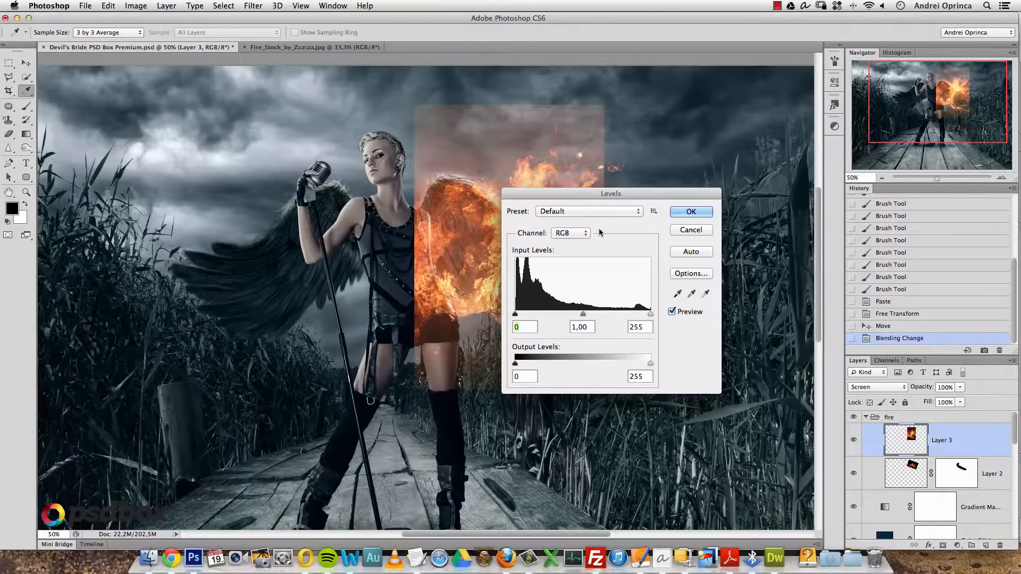
type("36")
left_click_drag(579, 192, 746, 203)
left_click_drag(701, 327, 779, 327)
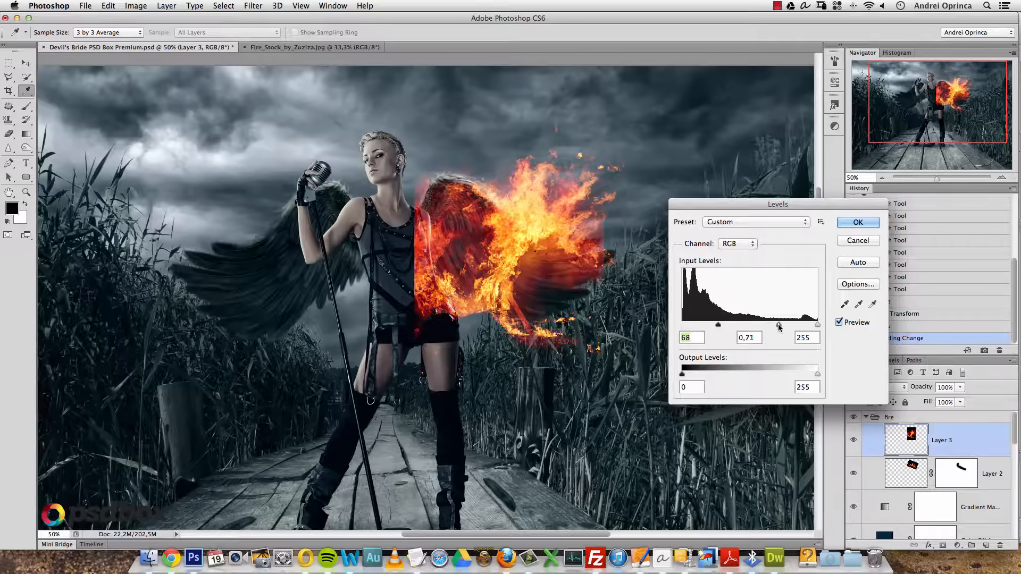
left_click(858, 222)
- Move Layer 3 up-left, add a mask, and paint black over the singer's head, neck, chest and torso
key("v")
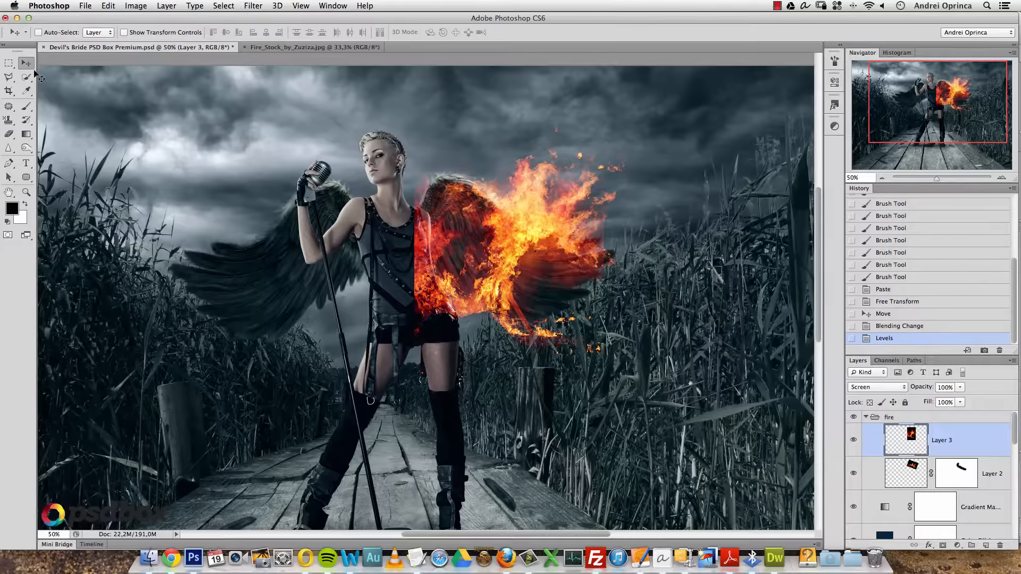
left_click_drag(488, 218, 450, 178)
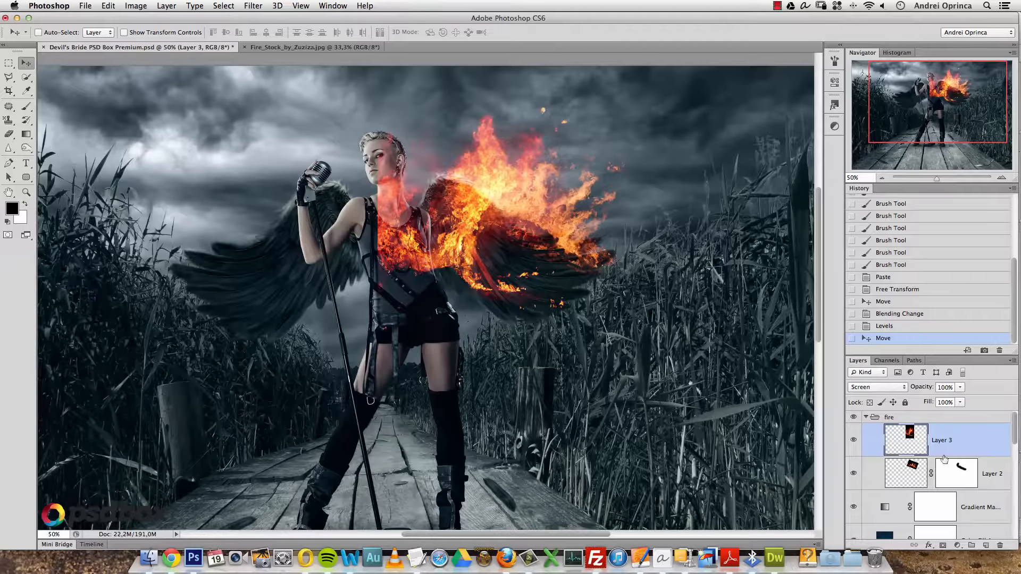
left_click(942, 545)
key("b")
left_click_drag(395, 254, 384, 186)
left_click_drag(391, 138, 414, 149)
left_click_drag(398, 197, 391, 233)
mouse_move(395, 237)
left_mouse_down()
mouse_move(424, 295)
mouse_move(473, 299)
left_mouse_up()
key("bracketright")
key("bracketright")
left_click_drag(481, 299, 539, 327)
mouse_move(423, 255)
left_mouse_down()
mouse_move(447, 247)
mouse_move(483, 271)
mouse_move(467, 250)
left_mouse_up()
left_click_drag(404, 231, 417, 265)
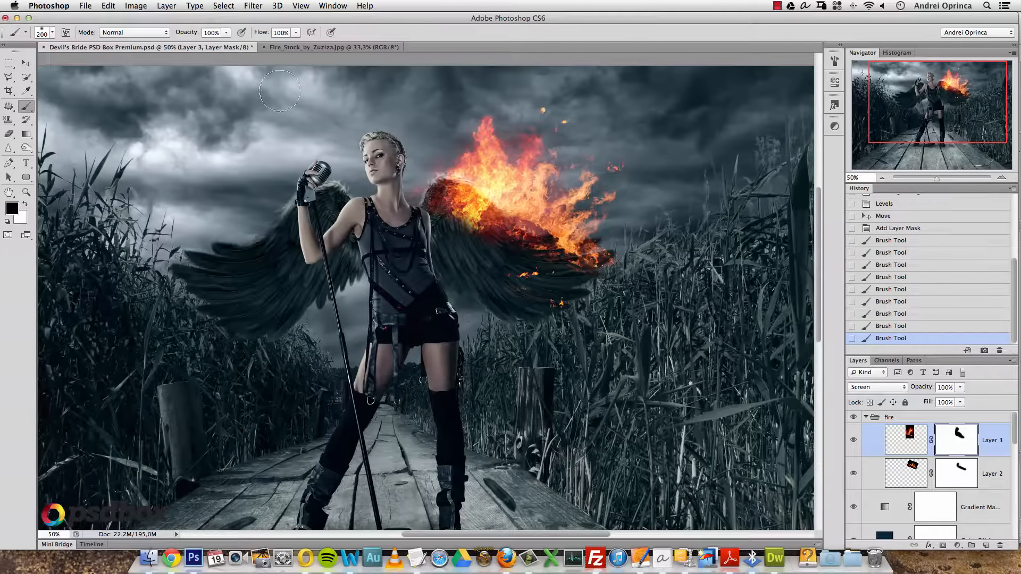
- Rotate the second fire about -11° along the top of the right wing
key("v")
key("super+r")
key("super+r")
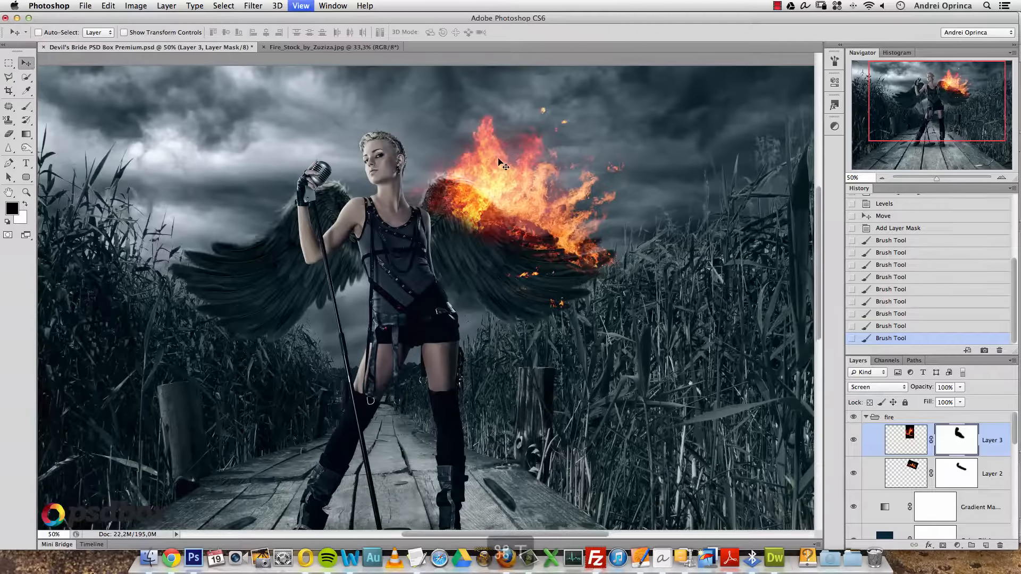
key("super+t")
left_click_drag(610, 305, 614, 270)
left_click_drag(493, 256, 498, 260)
key("Return")
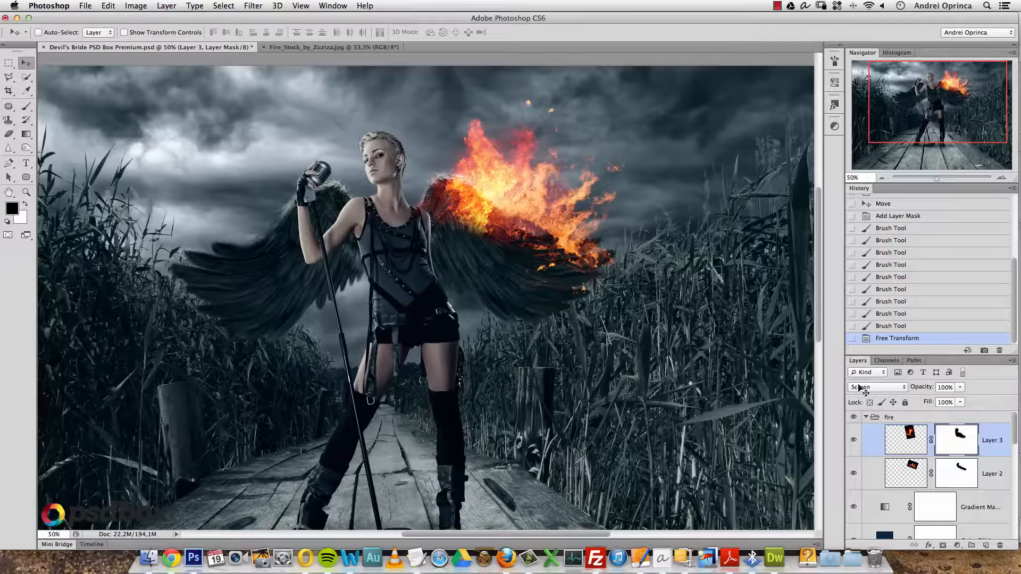
- Lower the saturation of Layer 3's fire with Hue/Saturation
left_click(894, 445)
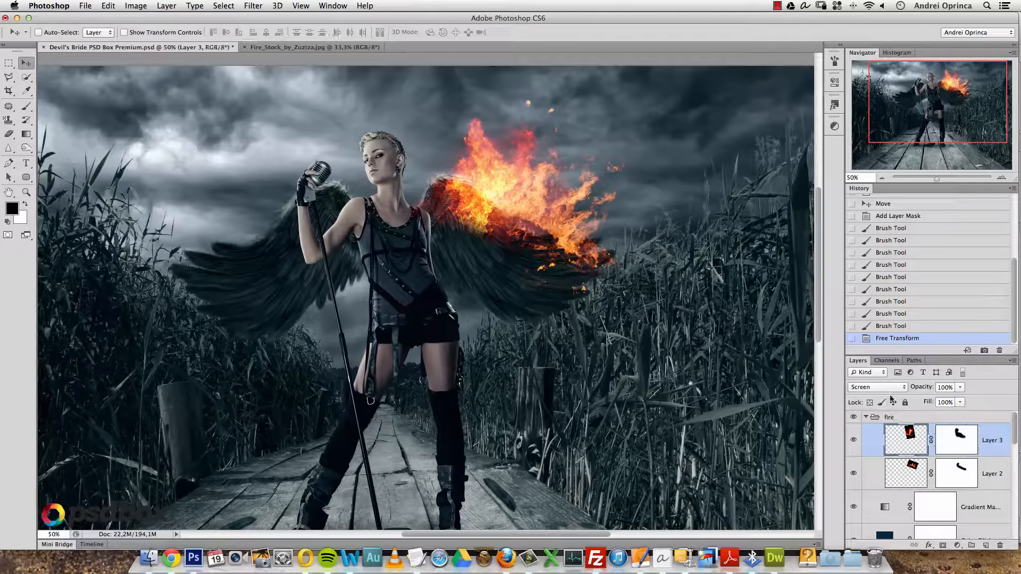
key("super+u")
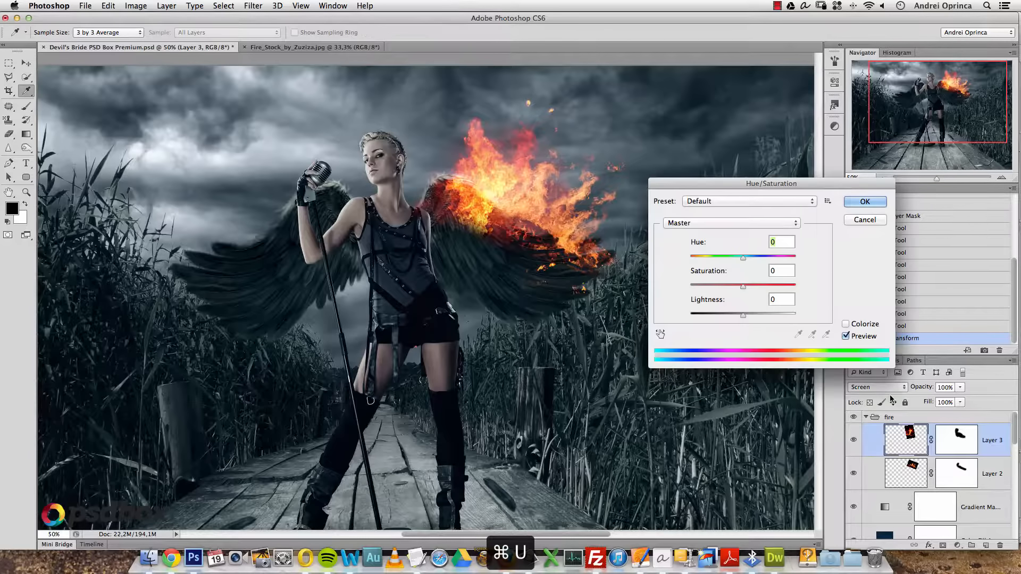
left_click_drag(743, 287, 747, 266)
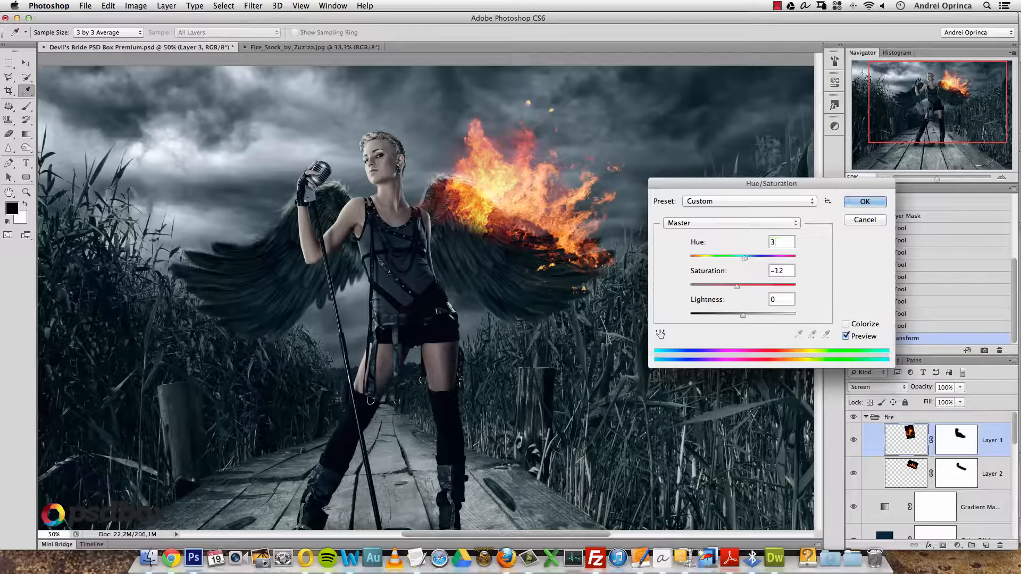
mouse_move(738, 290)
left_mouse_down()
mouse_move(725, 290)
mouse_move(735, 288)
left_mouse_up()
left_click(856, 203)
- Darken Layer 2's fire midtones with Levels, midtones about 0.96
left_click(911, 470)
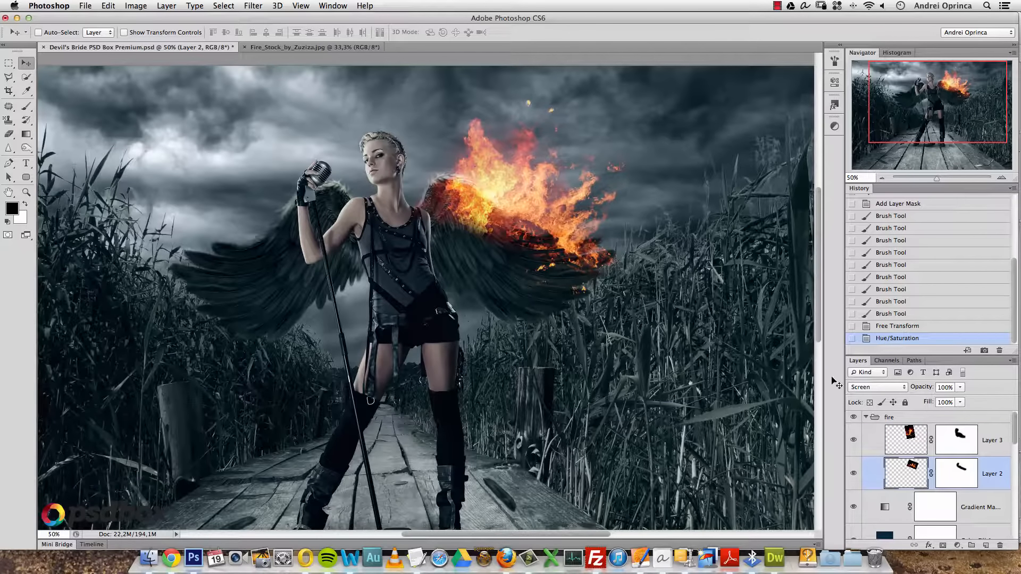
key("super+l")
key("Escape")
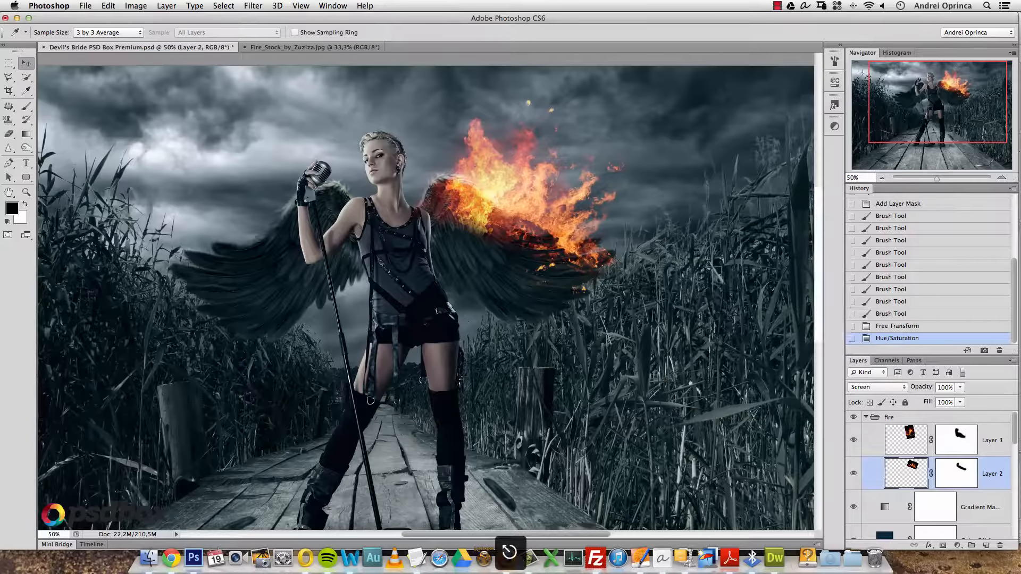
key("super+l")
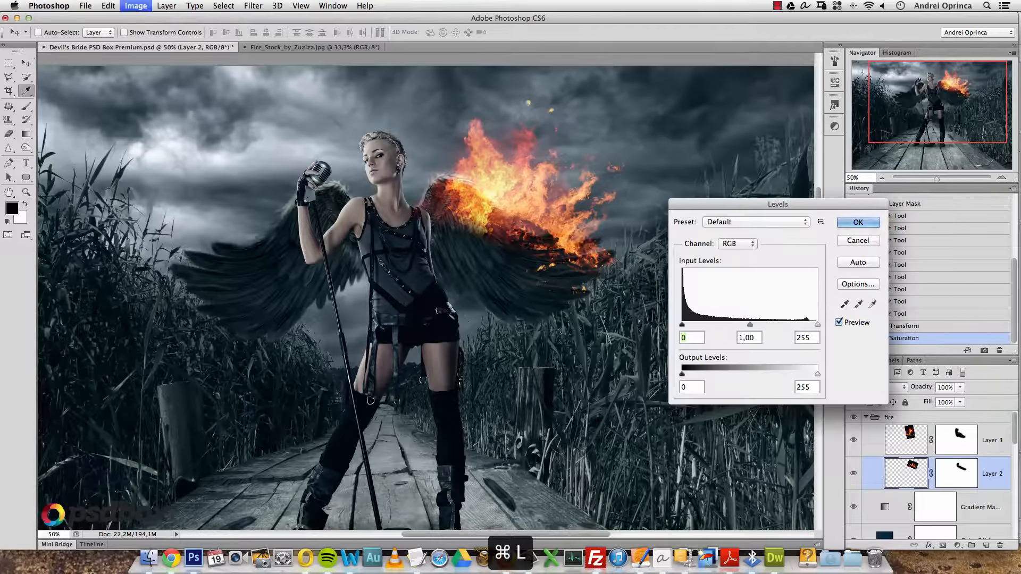
mouse_move(750, 323)
left_mouse_down()
mouse_move(809, 326)
mouse_move(746, 325)
left_mouse_up()
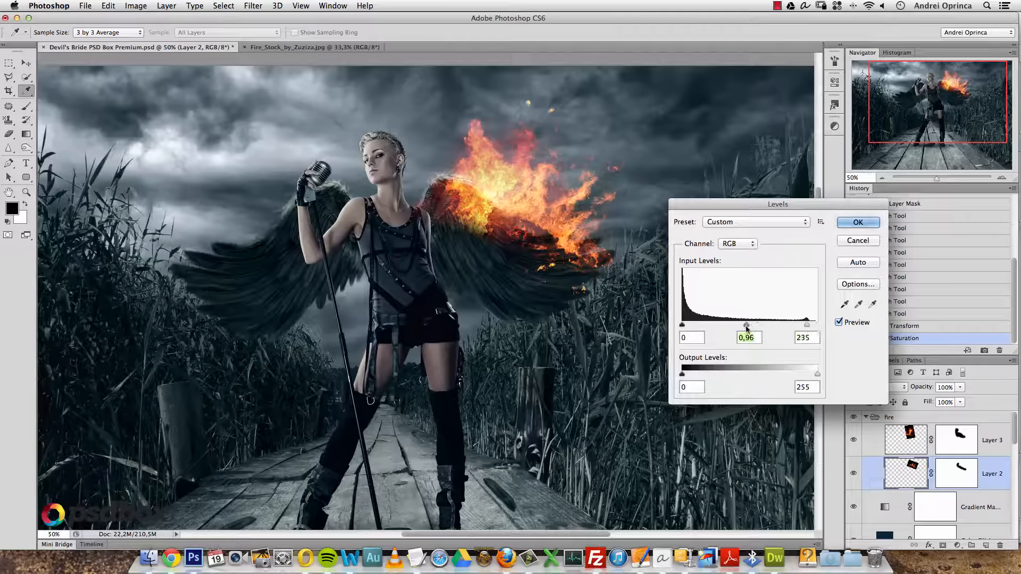
left_click(853, 223)
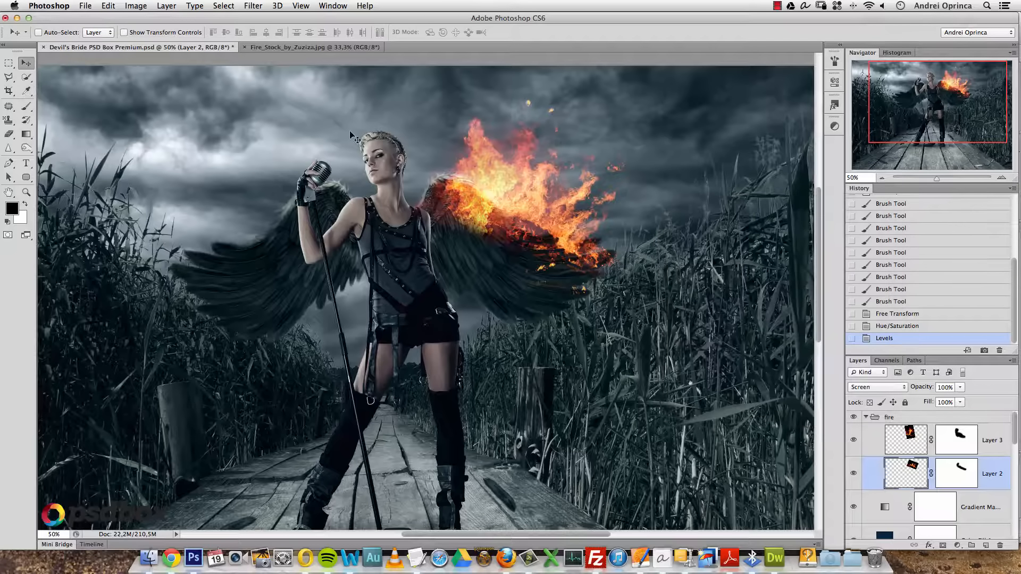
- Open the burning-car photo Depositphotos_13218685_original.jpg
key("super+o")
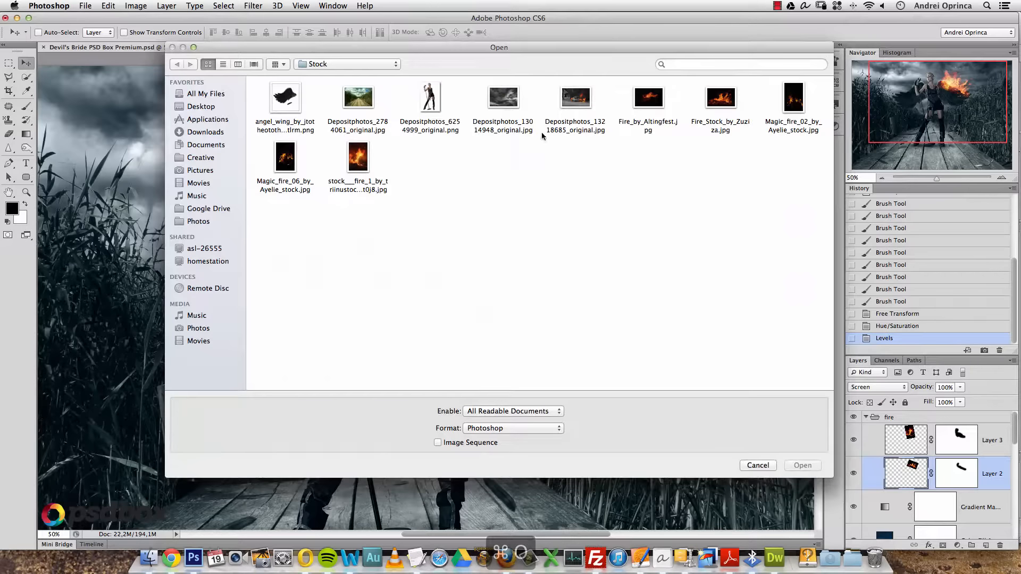
left_click(570, 102)
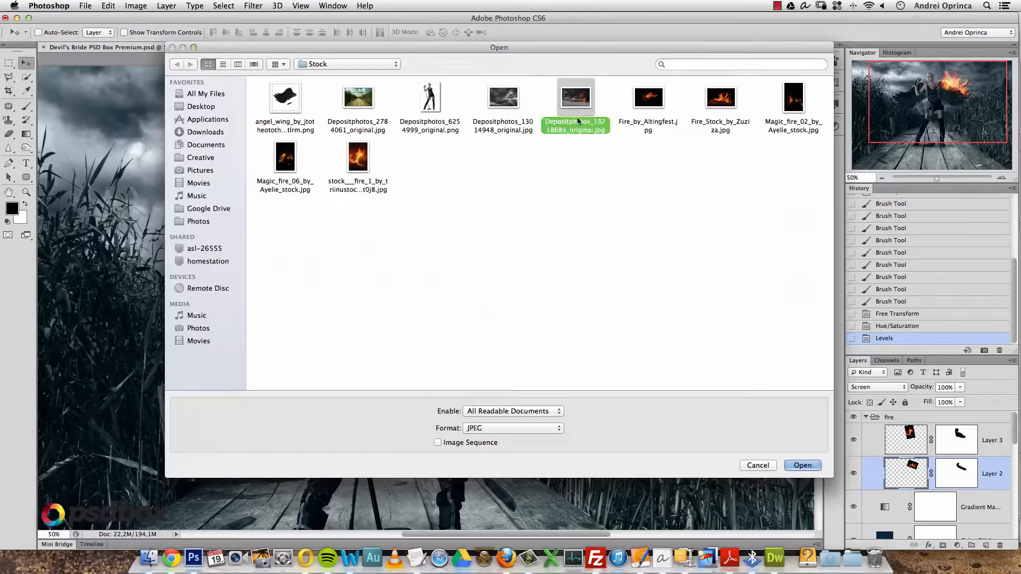
left_click(802, 465)
- Marquee and copy the flames and smoke above the car, then close the photo
key("m")
left_click_drag(466, 150, 568, 265)
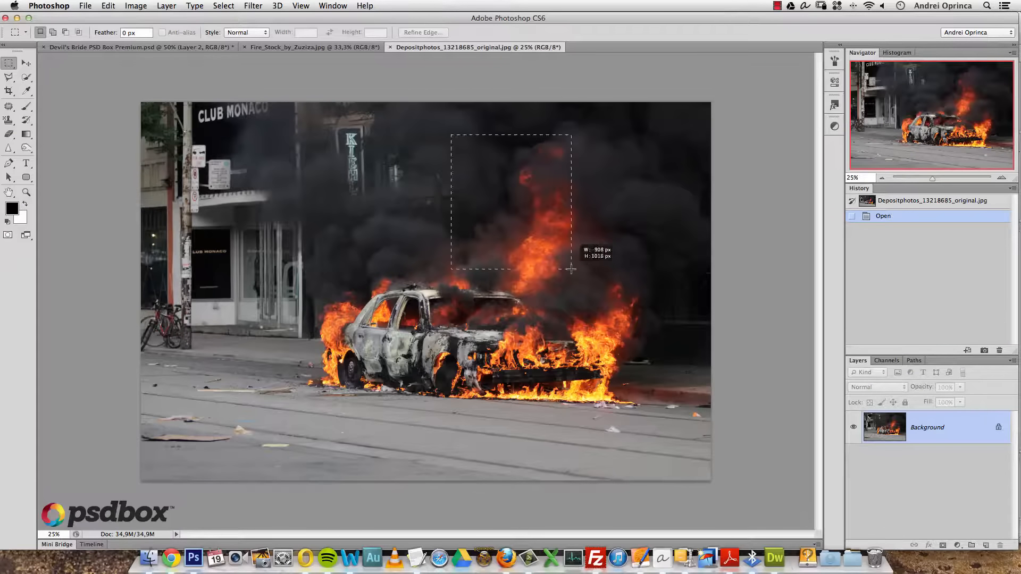
left_click(568, 265)
mouse_move(516, 232)
left_mouse_down()
mouse_move(642, 380)
mouse_move(654, 379)
left_mouse_up()
left_click(538, 239)
left_click_drag(466, 183, 654, 389)
key("super+c")
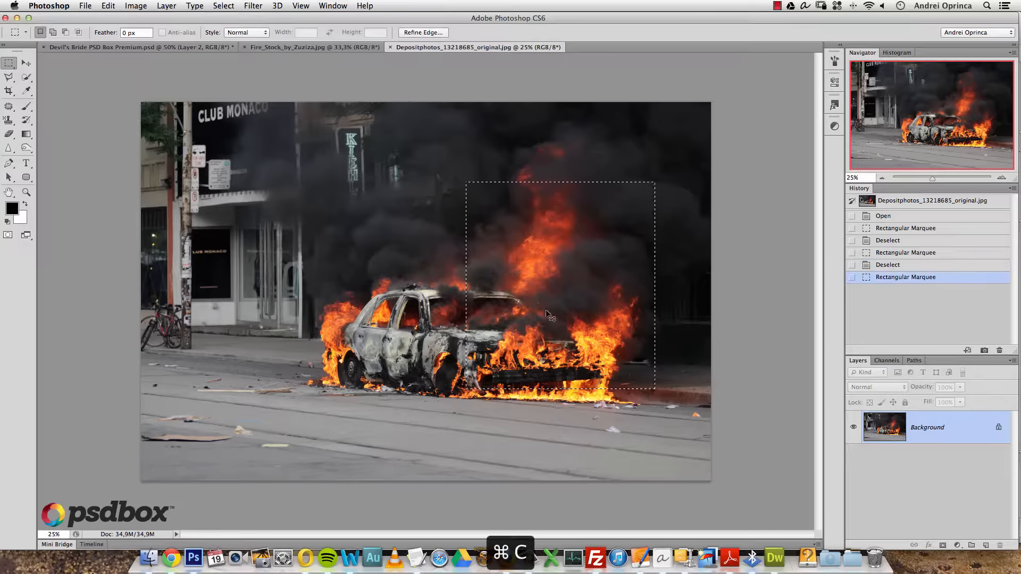
key("super+w")
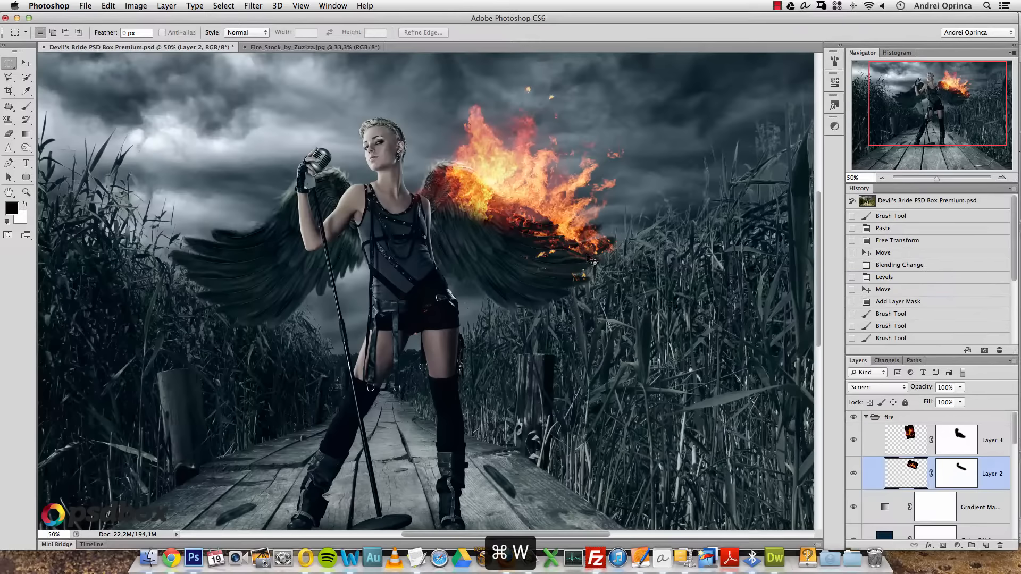
- Paste the car flames as Layer 4 in Screen mode and crush its blacks with Levels input 45
left_click(903, 439)
key("super+v")
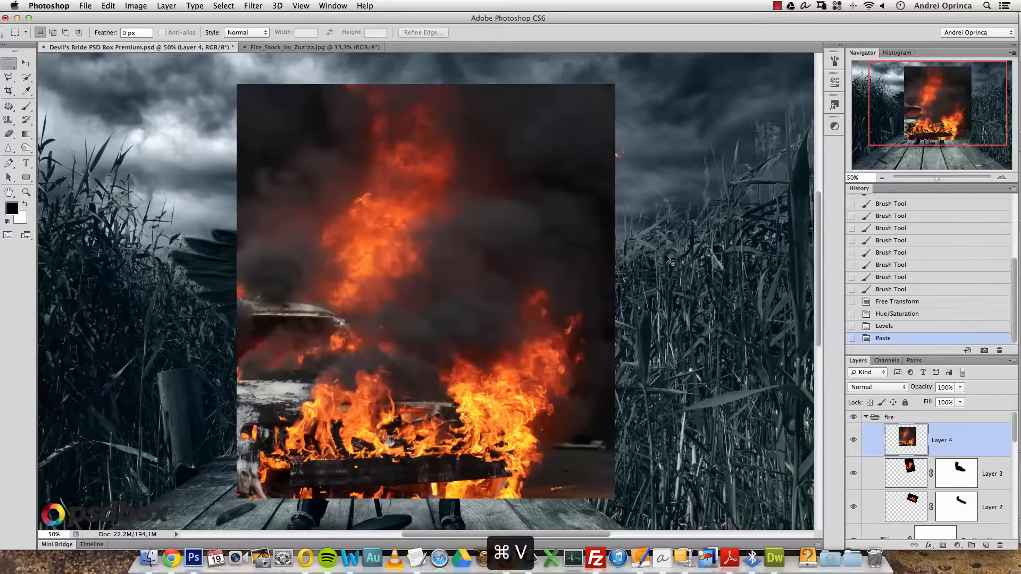
left_click(876, 387)
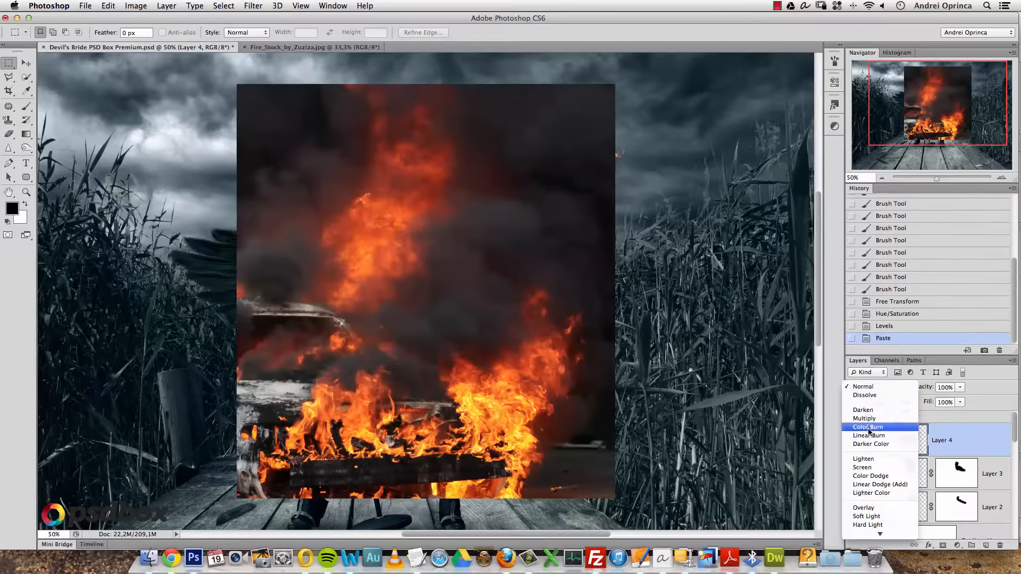
left_click(865, 467)
key("super+l")
mouse_move(683, 325)
left_mouse_down()
mouse_move(771, 325)
mouse_move(697, 325)
left_mouse_up()
left_click(857, 223)
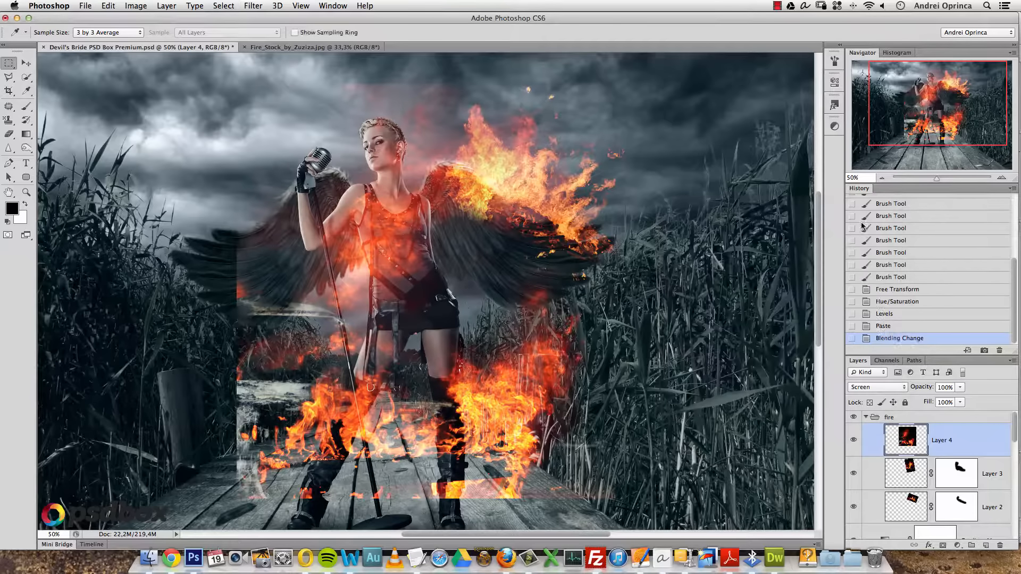
- Scale the fire to about 57% over the right wing and add a layer mask
key("v")
left_click_drag(464, 308, 578, 229)
key("super+t")
left_click_drag(682, 343, 522, 157)
left_click_drag(456, 97, 506, 259)
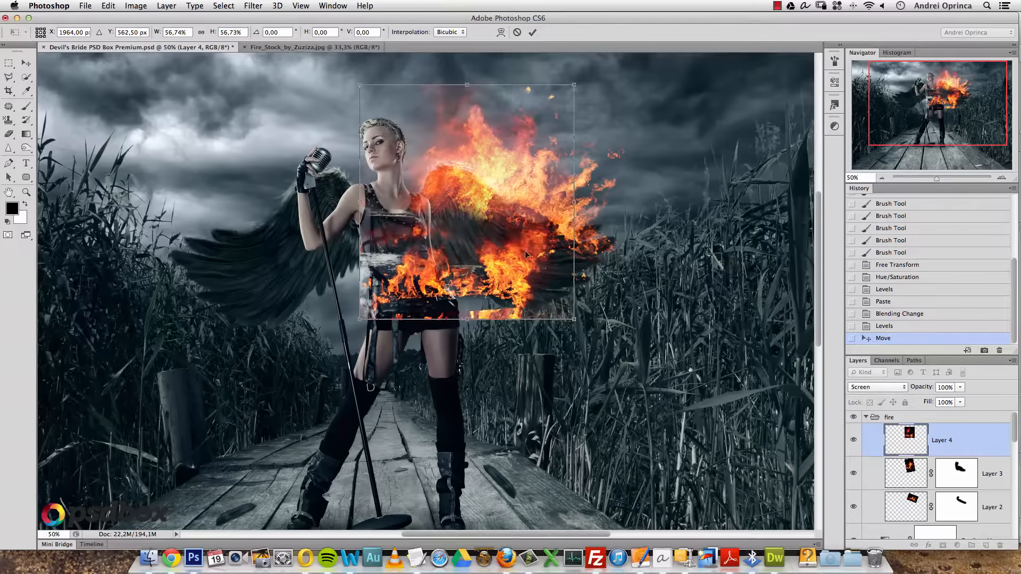
key("Return")
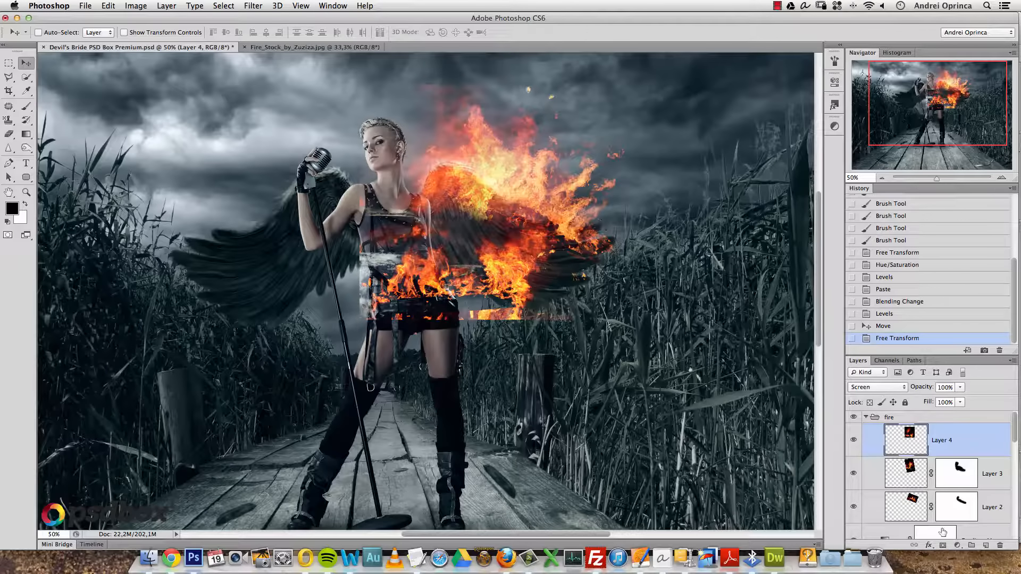
left_click(942, 545)
- Brush black on Layer 4's mask to hide the fire's hard edges and glow near the singer
key("b")
mouse_move(590, 311)
left_mouse_down()
mouse_move(389, 303)
mouse_move(348, 257)
mouse_move(375, 204)
mouse_move(358, 201)
mouse_move(417, 266)
mouse_move(437, 263)
mouse_move(460, 283)
mouse_move(536, 261)
mouse_move(503, 306)
left_mouse_up()
left_click_drag(541, 75, 522, 74)
mouse_move(440, 68)
left_mouse_down()
mouse_move(396, 85)
mouse_move(368, 160)
mouse_move(387, 184)
left_mouse_up()
mouse_move(494, 276)
left_mouse_down()
mouse_move(507, 251)
mouse_move(484, 260)
mouse_move(553, 256)
left_mouse_up()
left_click_drag(398, 146, 390, 149)
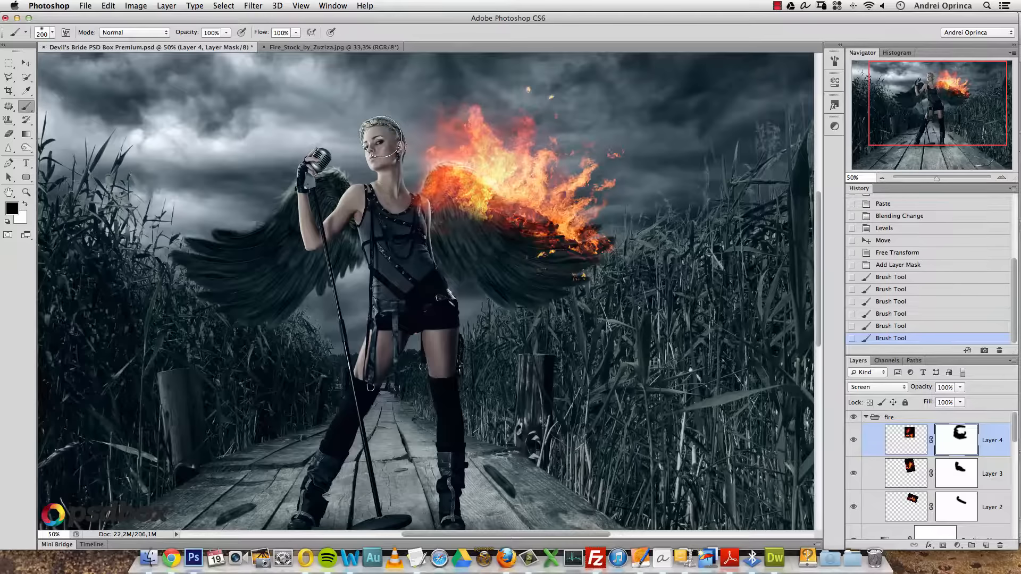
- Duplicate the fire, shift the copy right along the wing, and mask its stray red patch
left_click(26, 63)
key("ctrl+j")
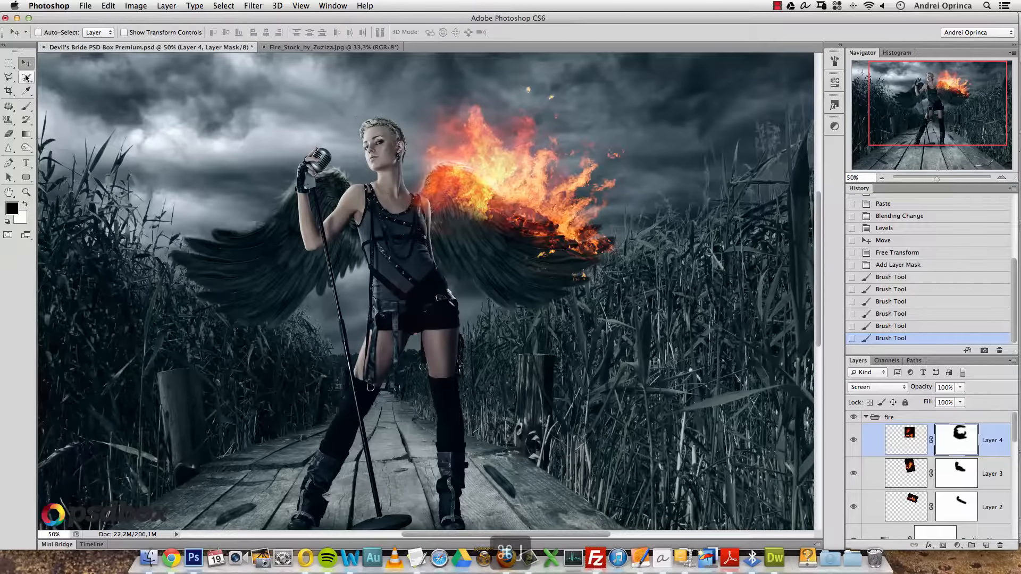
left_click_drag(471, 146, 626, 185)
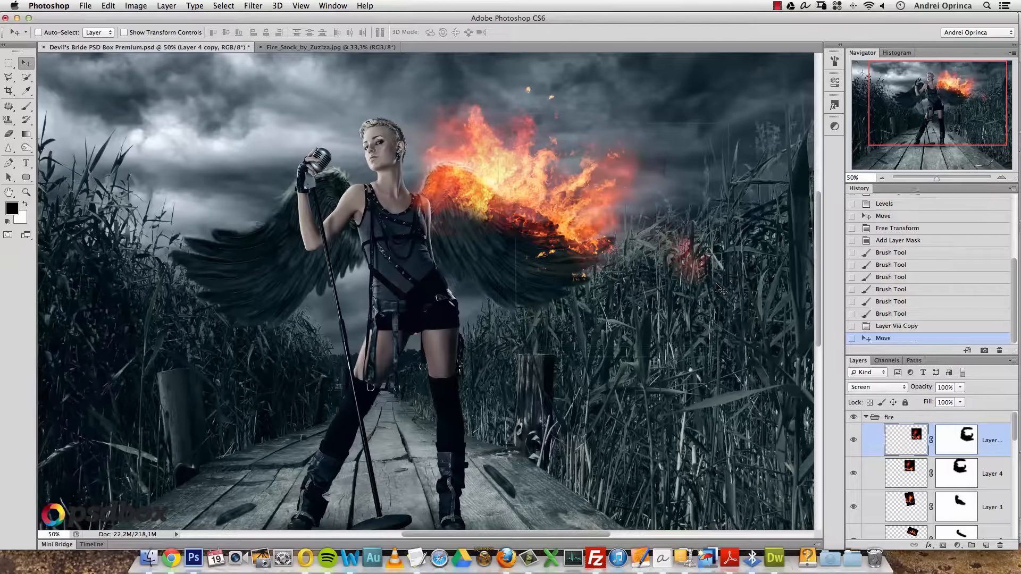
key("b")
mouse_move(692, 275)
left_mouse_down()
mouse_move(700, 253)
mouse_move(685, 259)
mouse_move(696, 207)
mouse_move(697, 263)
left_mouse_up()
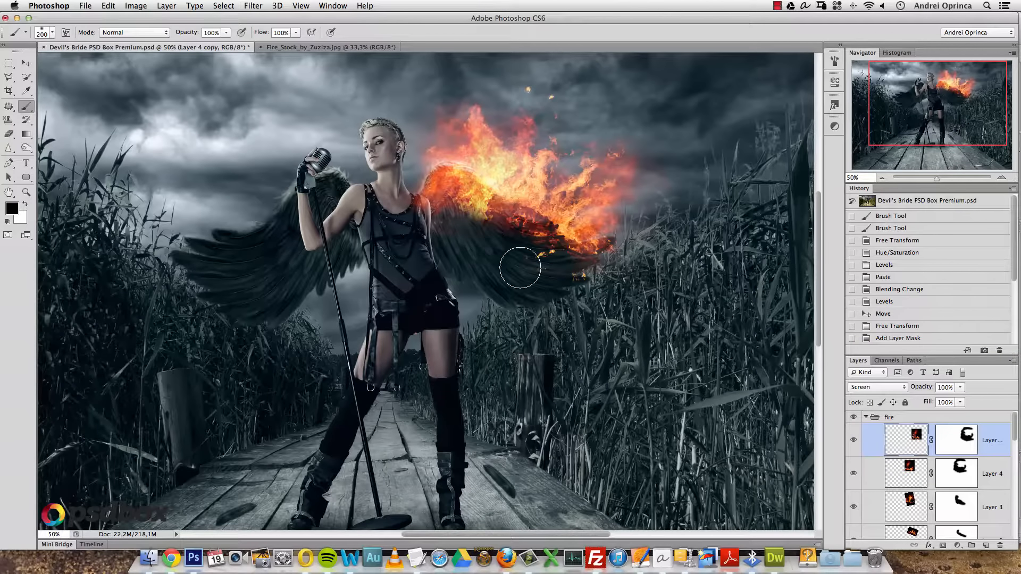
key("super+o")
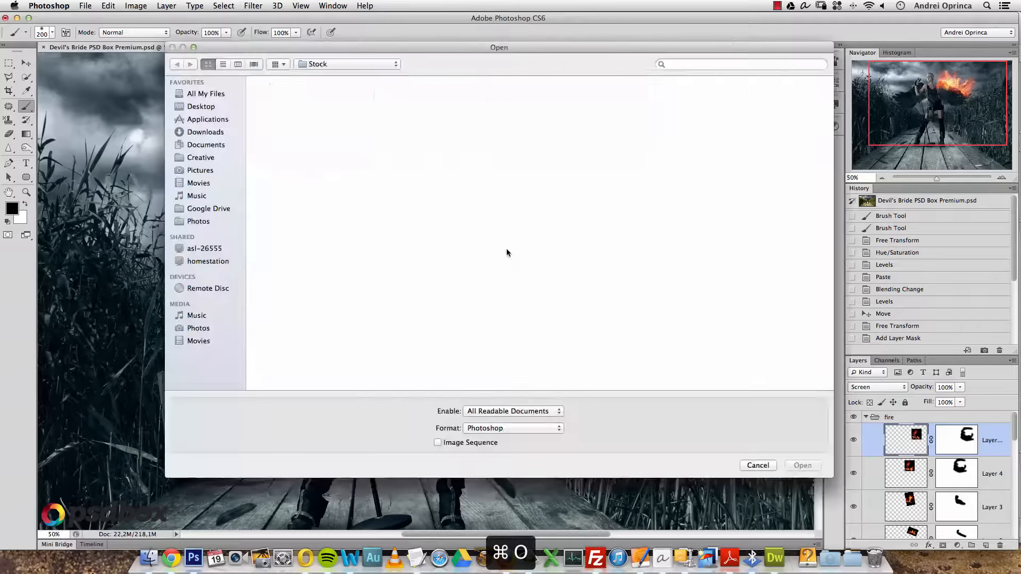
- Open Fire_Stock_by_Zuziza.jpg and copy the embers across its lower left
left_click(726, 93)
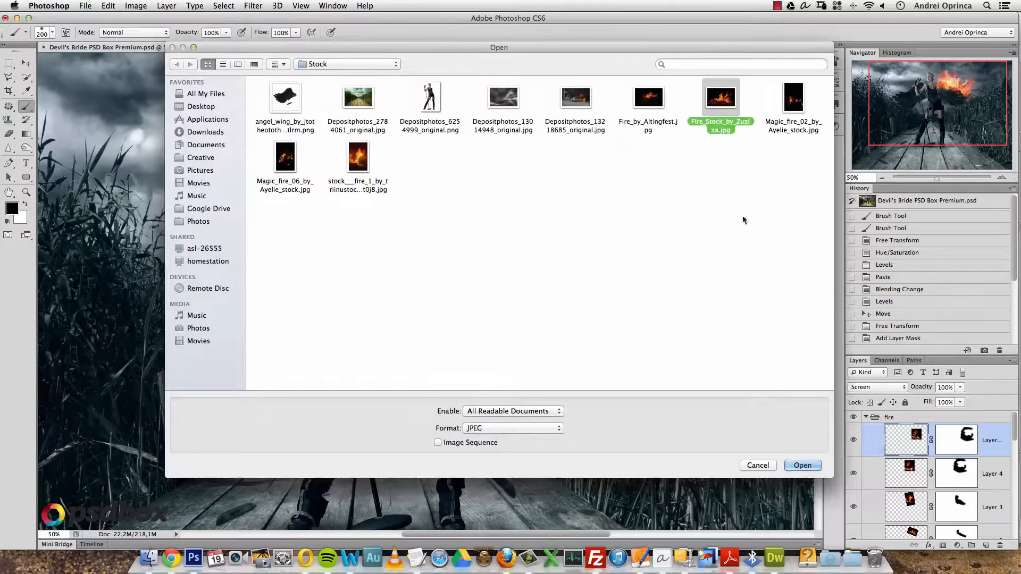
left_click(795, 467)
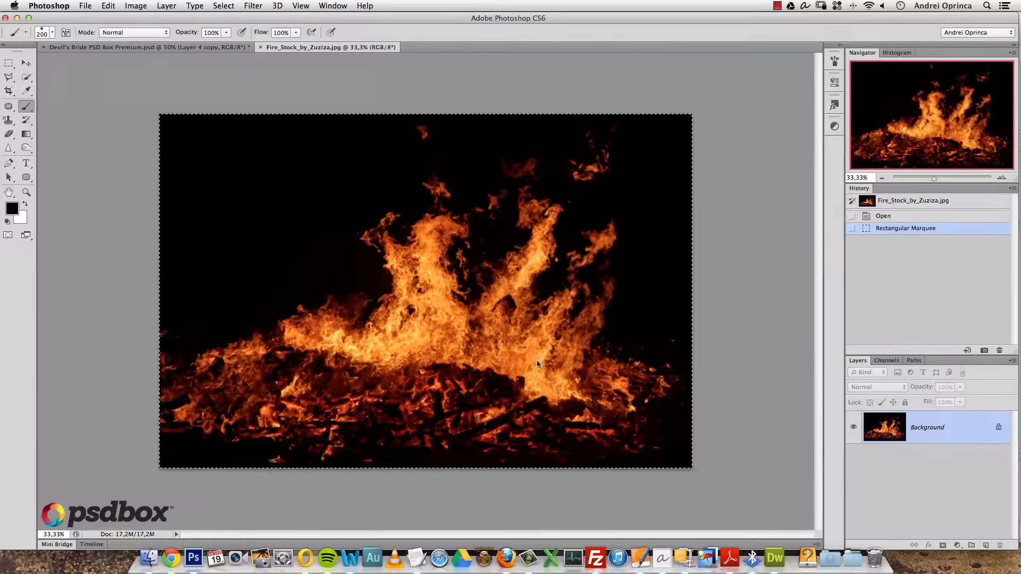
left_click(9, 64)
key("super+d")
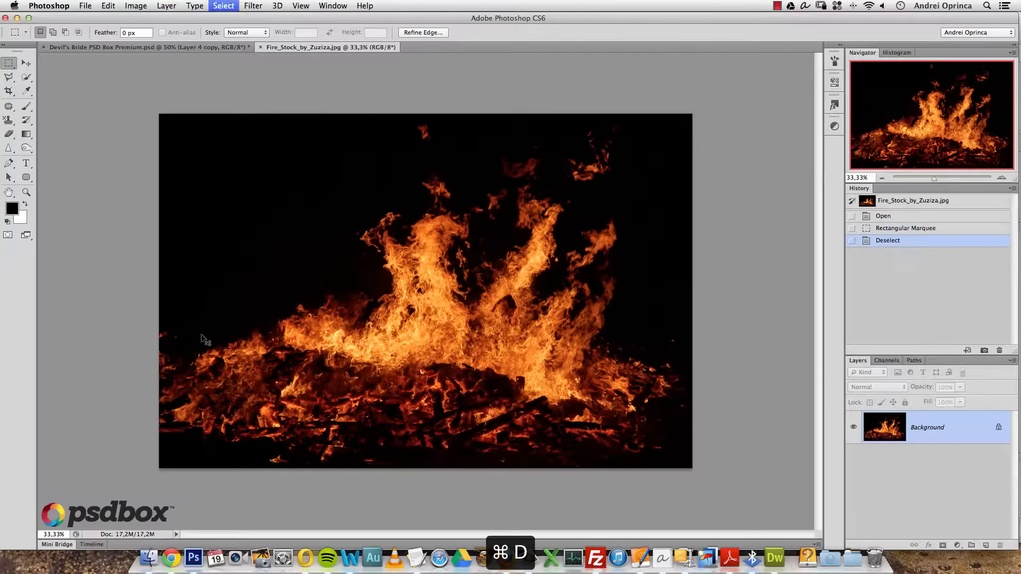
left_click_drag(160, 342, 512, 459)
key("super+c")
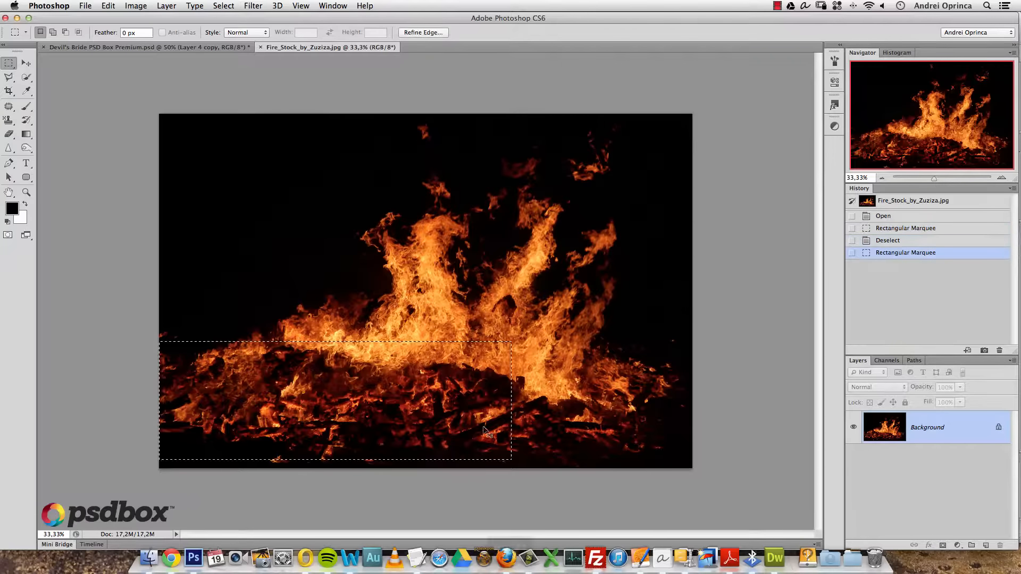
- Paste the embers into Devil's Bride, scaled to 36% and rotated 19.6° over the wing
key("ctrl+Tab")
key("super+v")
key("super+t")
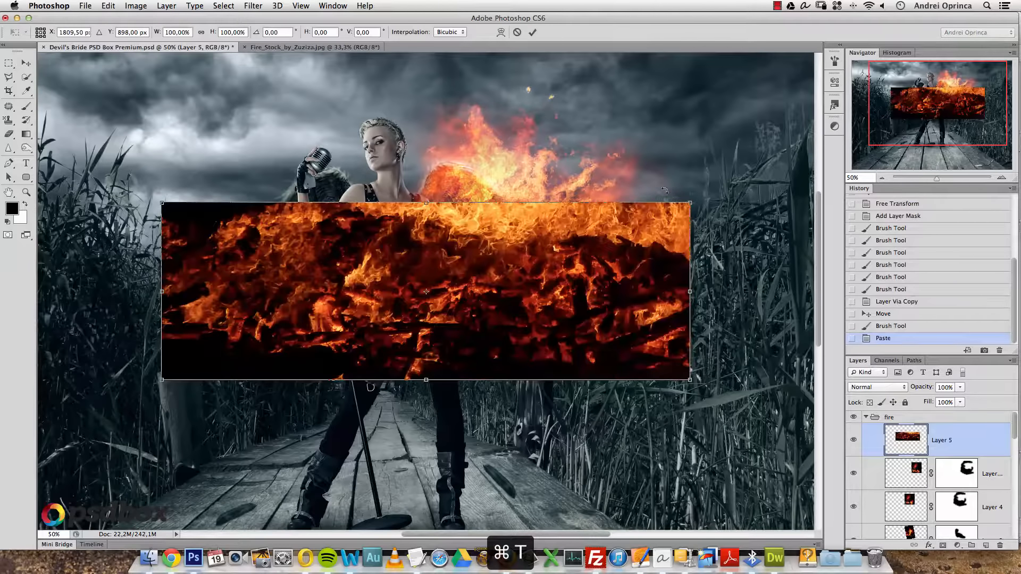
key("Escape")
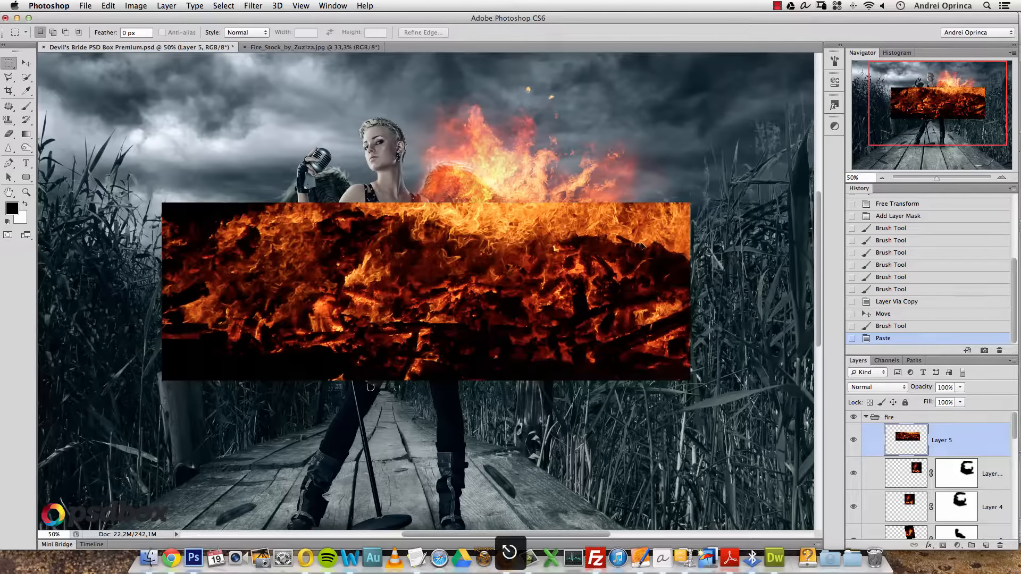
key("super+t")
left_click_drag(690, 203, 528, 313)
left_click_drag(462, 285, 532, 224)
- Commit the embers' transform, set Layer 5 to Screen, and add a layer mask
key("Return")
left_click(882, 392)
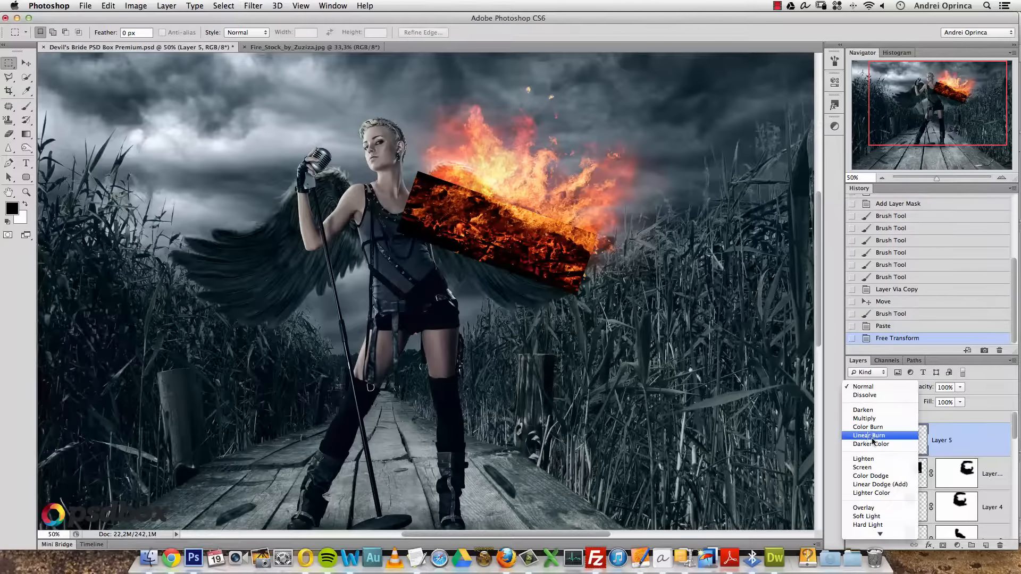
left_click(871, 471)
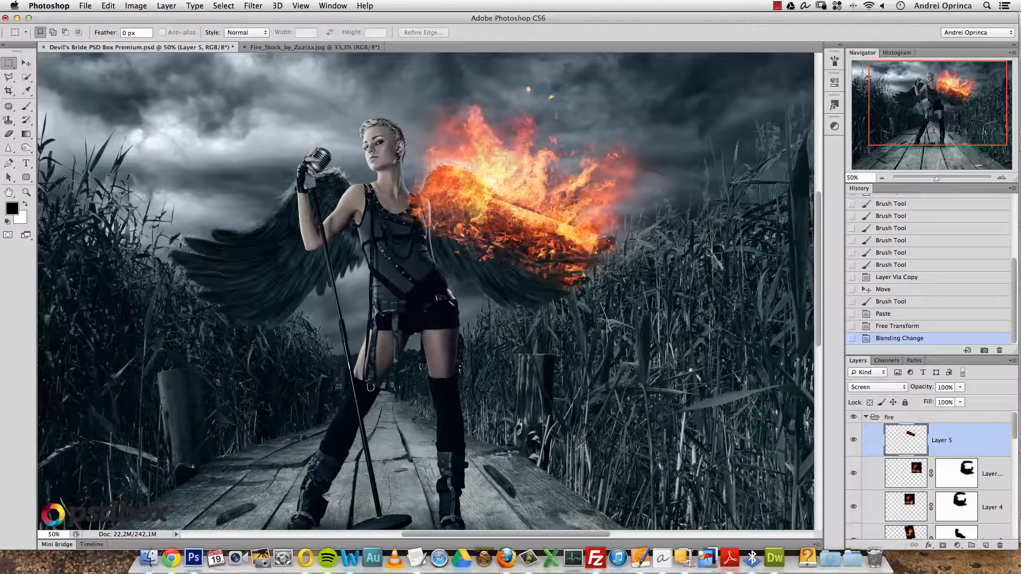
left_click(943, 545)
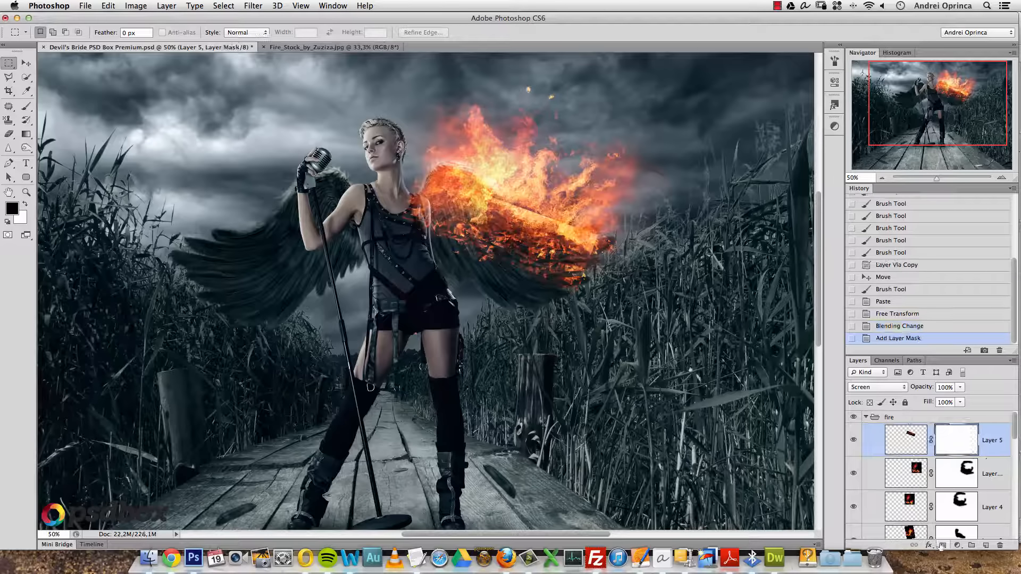
- Paint the mask black to hide the embers' hard edges and their overlap on the shoulder
key("b")
left_click(583, 222)
left_click(547, 209)
left_click_drag(591, 219, 533, 199)
left_click_drag(526, 193, 502, 182)
left_click(382, 208)
mouse_move(405, 185)
left_mouse_down()
mouse_move(391, 234)
mouse_move(402, 256)
mouse_move(400, 205)
mouse_move(414, 186)
mouse_move(407, 231)
left_mouse_up()
left_click_drag(596, 286, 581, 308)
left_click(557, 302)
left_click(510, 286)
left_click(483, 277)
left_click(470, 276)
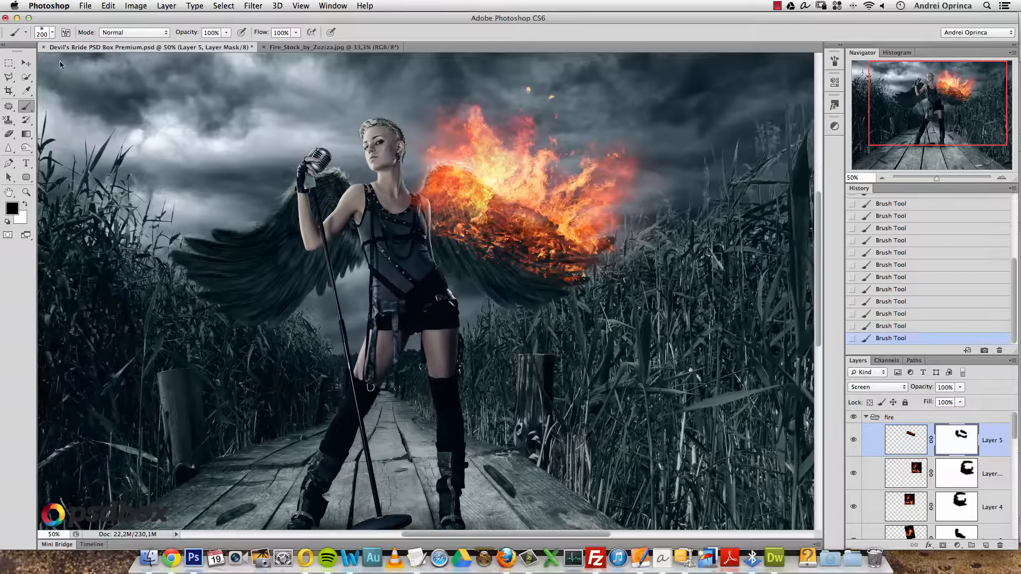
- Nudge the embers down and left on the right wing
left_click(26, 62)
left_click_drag(514, 219, 510, 221)
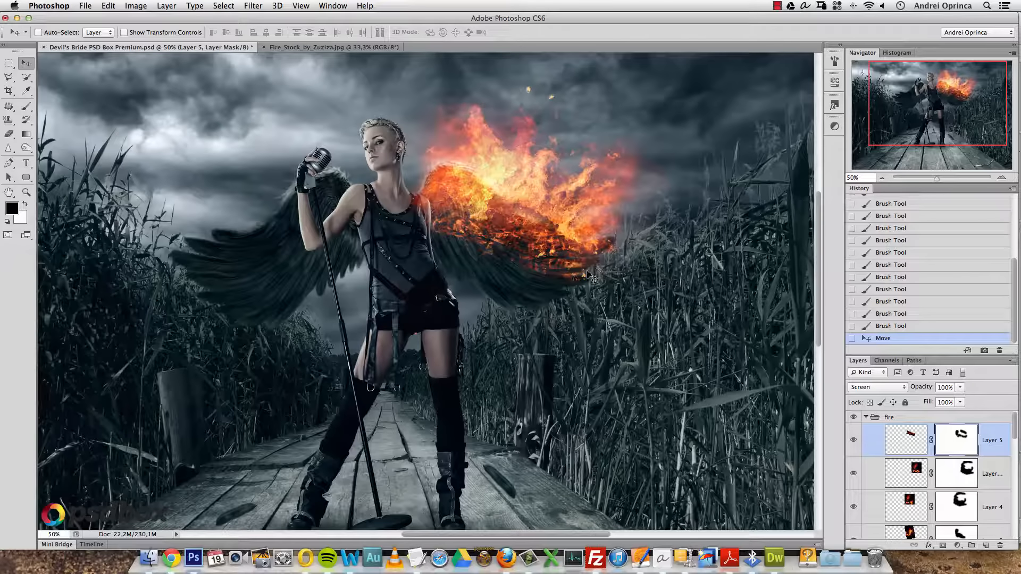
left_click_drag(553, 246, 544, 262)
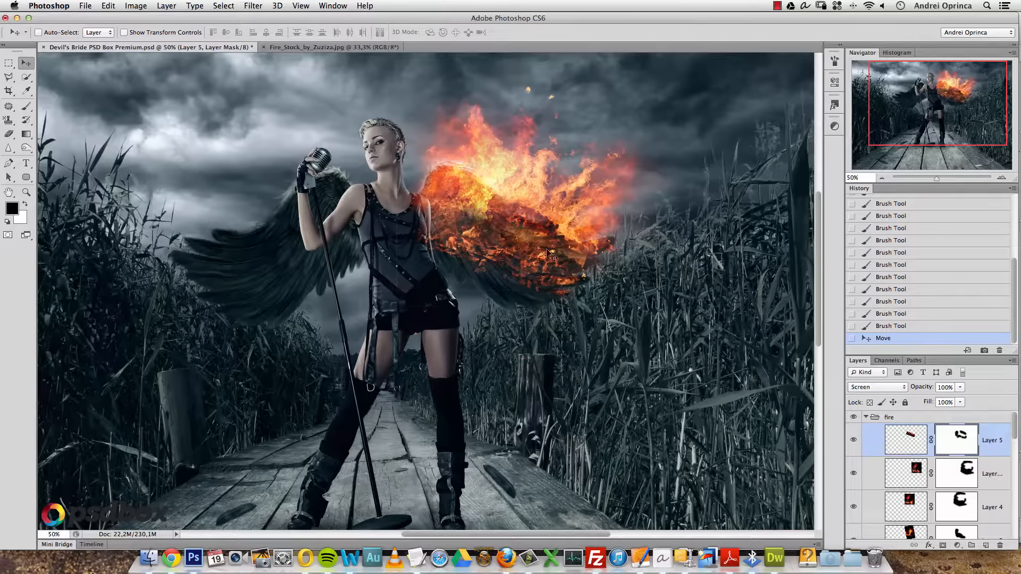
- At 100% zoom with a smaller brush, mask the embers over the shoulder and lower wing edge
key("b")
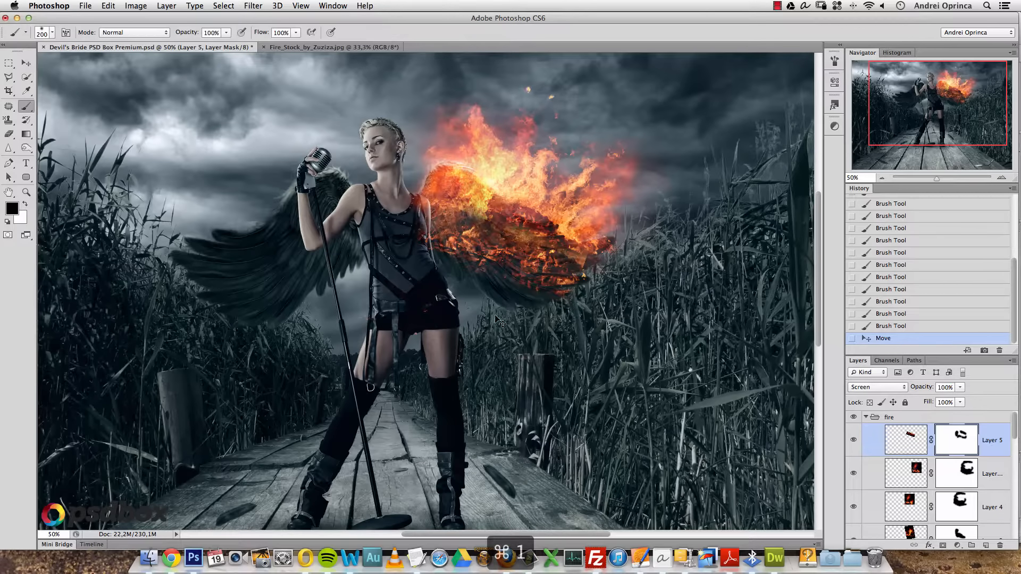
key("super+1")
left_click_drag(565, 229, 510, 341)
key("bracketleft")
key("bracketleft")
key("bracketleft")
key("bracketleft")
key("bracketleft")
key("bracketleft")
mouse_move(373, 229)
left_mouse_down()
mouse_move(367, 311)
mouse_move(379, 347)
left_mouse_up()
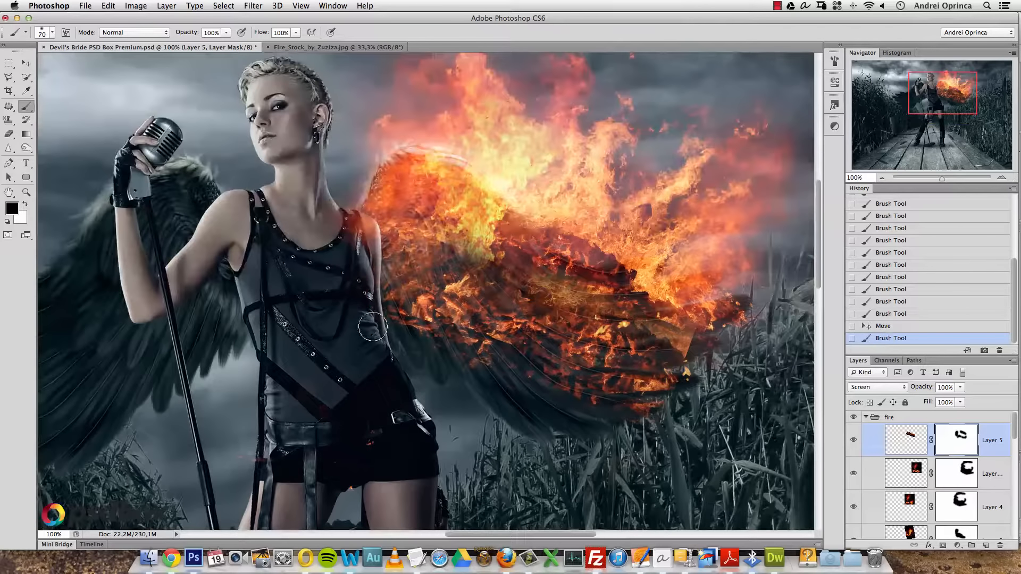
mouse_move(635, 431)
left_mouse_down()
mouse_move(549, 423)
mouse_move(419, 359)
mouse_move(557, 409)
left_mouse_up()
- Toggle the Layer 4 copy and Layer 4 visibility to compare their fire
left_click(853, 473)
left_click(854, 473)
left_click(852, 507)
left_click(852, 507)
left_click(852, 507)
left_click(853, 507)
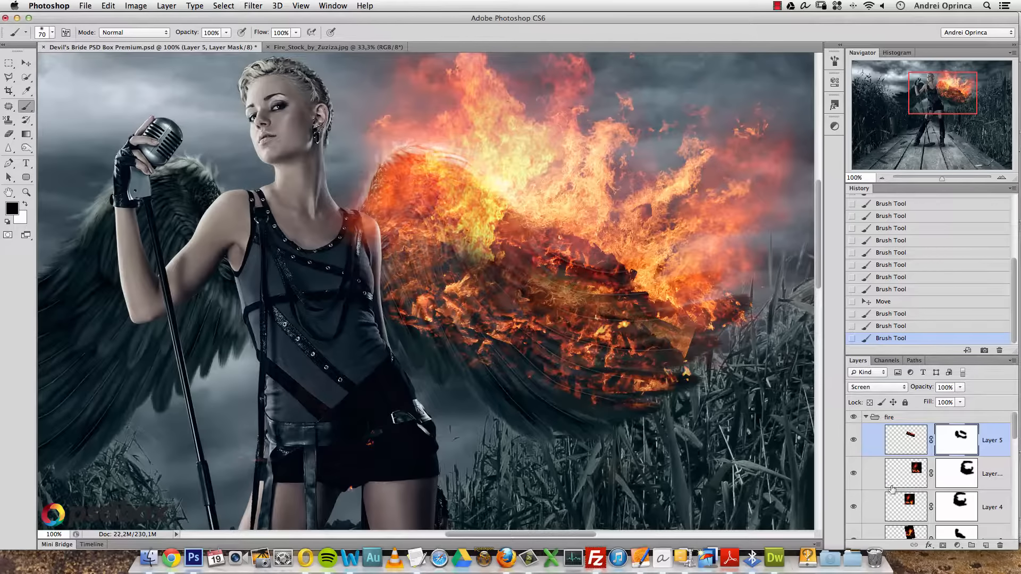
left_click(852, 508)
left_click(852, 507)
- Mask Layer 4's fire over the singer's shoulder
left_click(956, 508)
mouse_move(341, 215)
left_mouse_down()
mouse_move(366, 244)
mouse_move(354, 227)
mouse_move(356, 236)
left_mouse_up()
left_click_drag(245, 470, 318, 364)
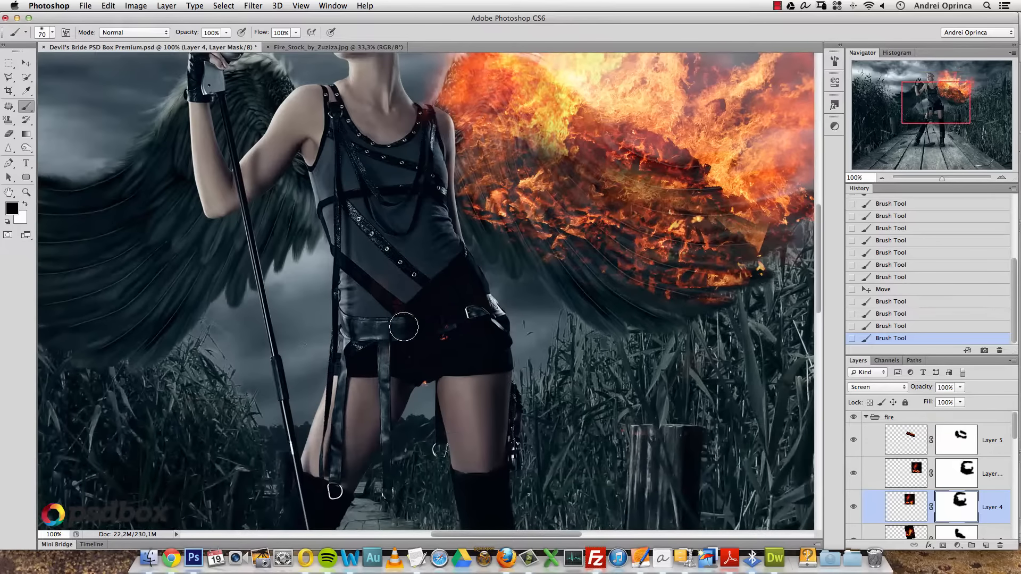
left_click_drag(721, 392, 643, 366)
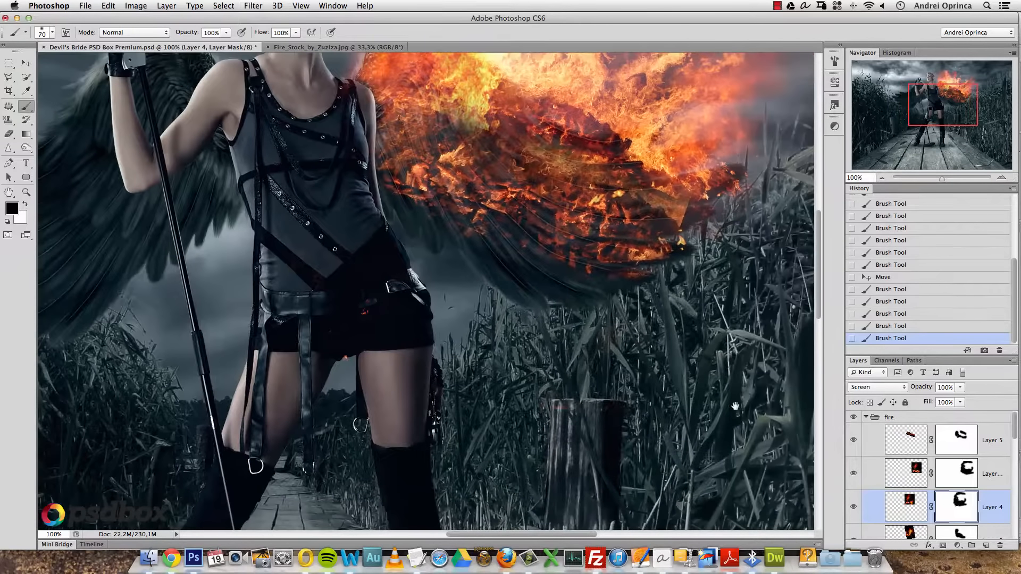
key("v")
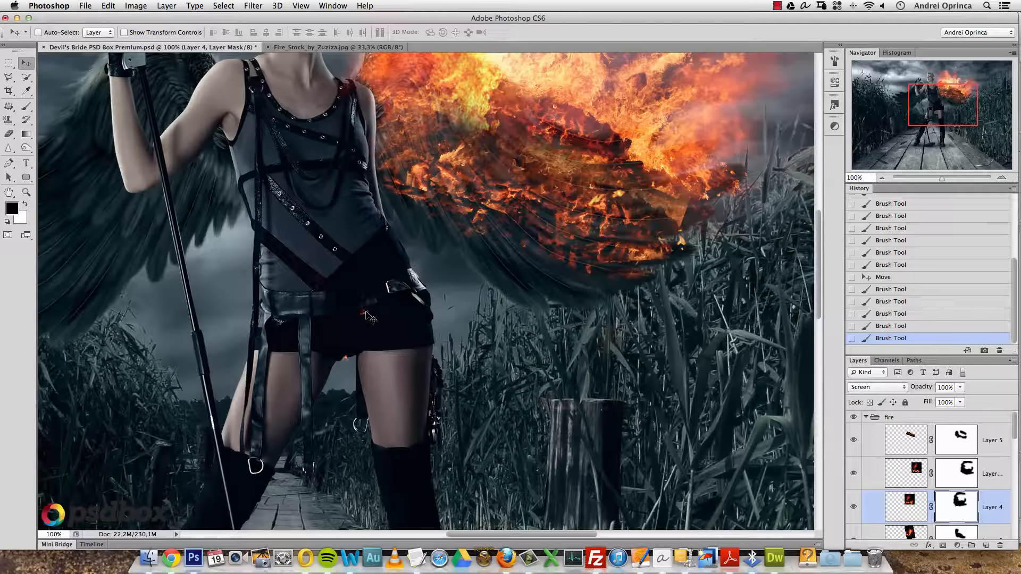
scroll(967, 474, "down", 3)
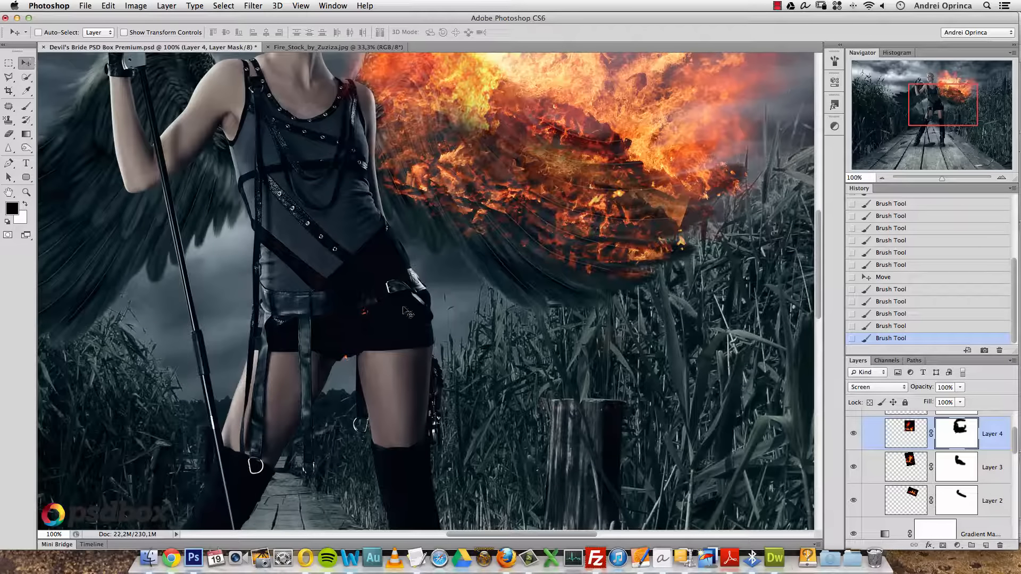
- Mask away Layer 3's stray fire specks on the singer's shorts and the post
key("alt+bracketleft")
left_click(854, 467)
left_click(853, 469)
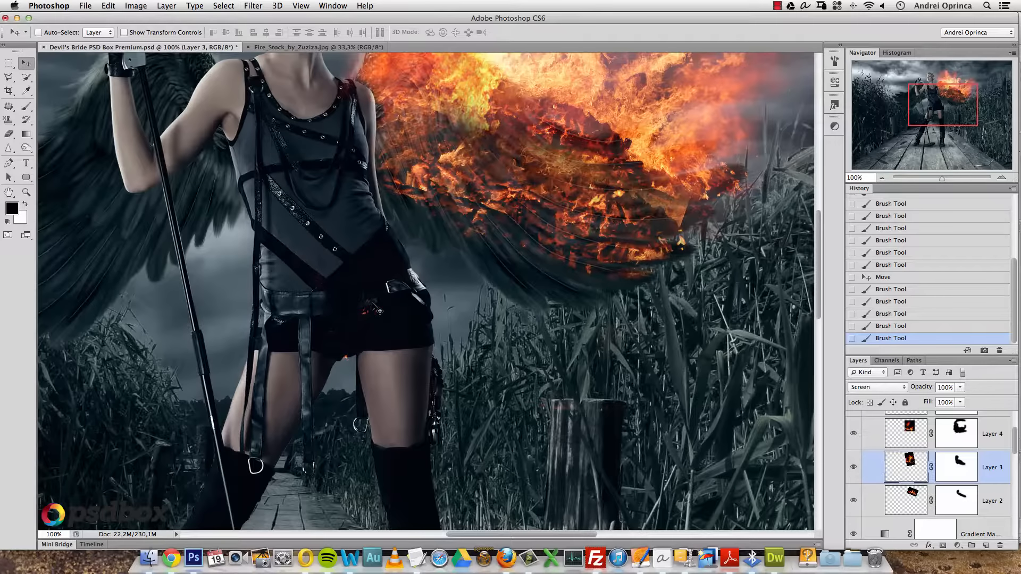
left_click_drag(336, 352, 360, 296)
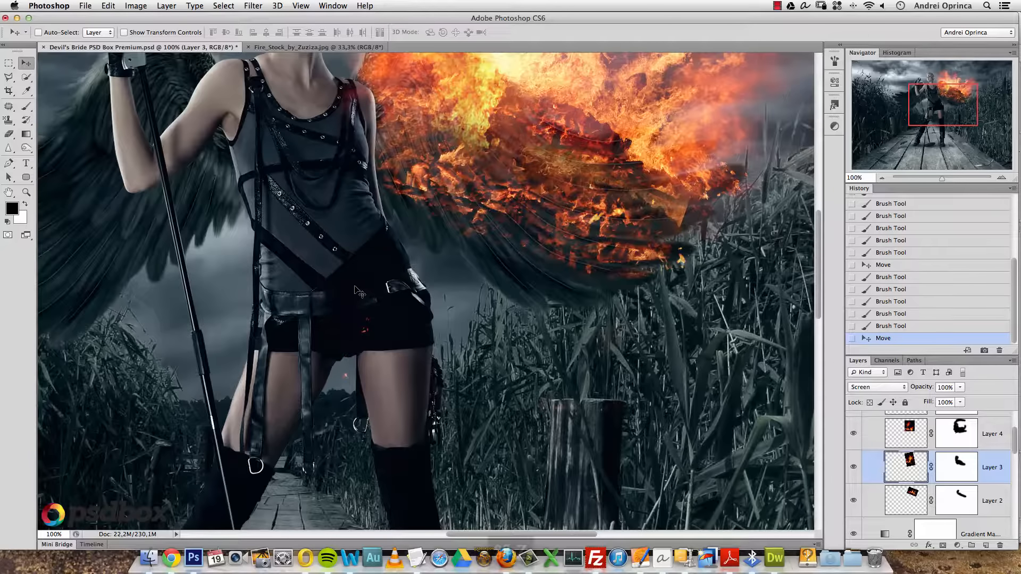
key("super+z")
key("b")
left_click(960, 467)
mouse_move(319, 334)
left_mouse_down()
mouse_move(358, 314)
mouse_move(329, 354)
mouse_move(316, 291)
mouse_move(385, 423)
left_mouse_up()
mouse_move(575, 412)
left_mouse_down()
mouse_move(554, 415)
mouse_move(562, 398)
mouse_move(599, 407)
left_mouse_up()
- Zoom in on the wooden post, target the Layer 4 copy mask, then zoom back out
key("v")
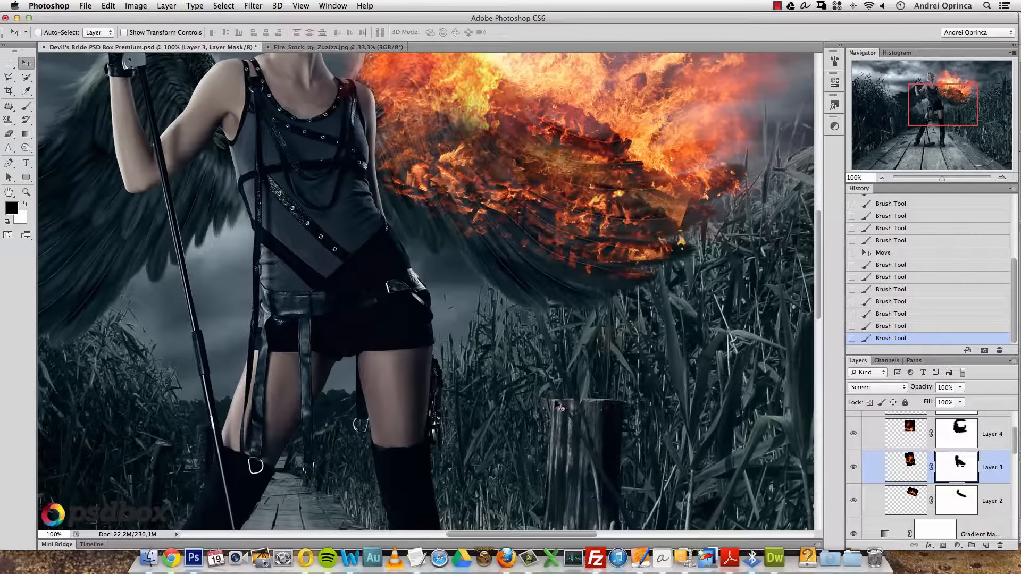
left_click(580, 412, "super")
left_click_drag(611, 388, 480, 359)
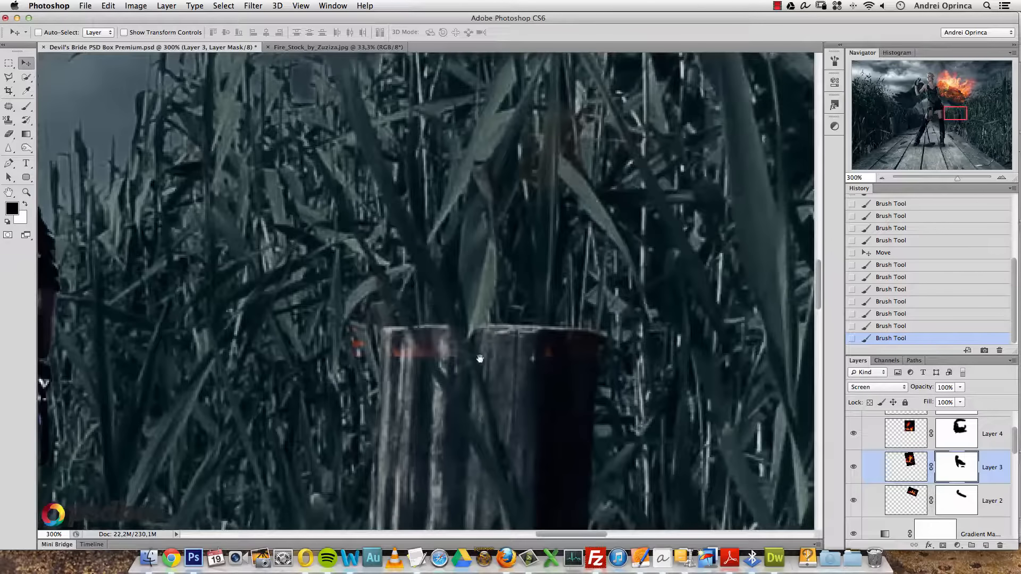
left_click(412, 354, "super")
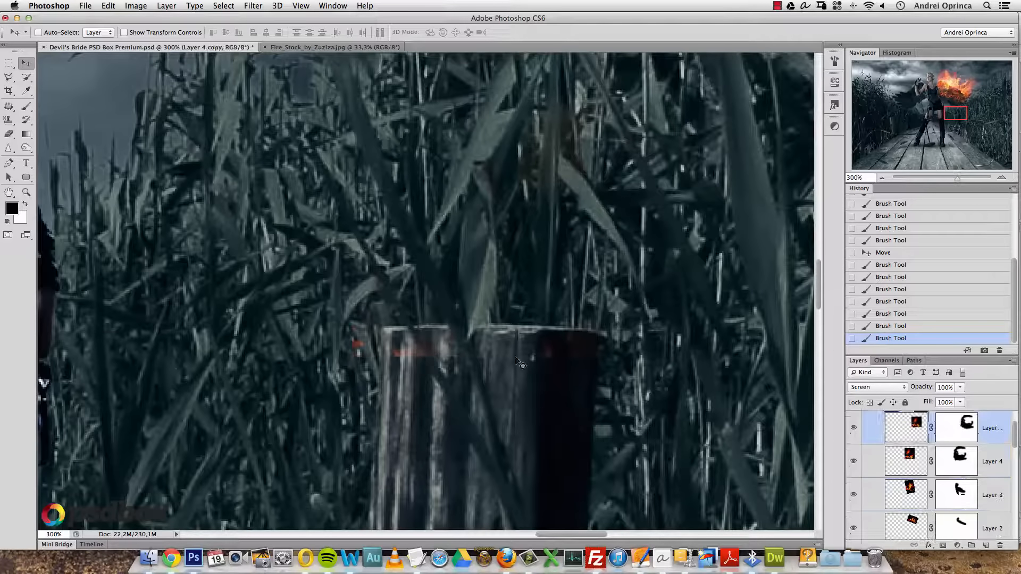
left_click(962, 437)
key("b")
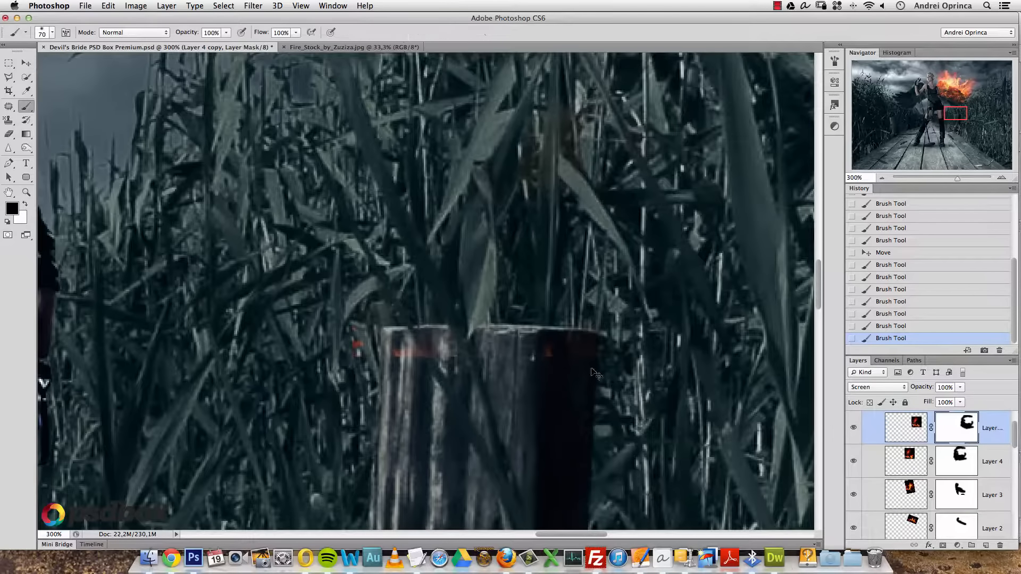
left_click(572, 345, "alt")
left_click(573, 345, "alt")
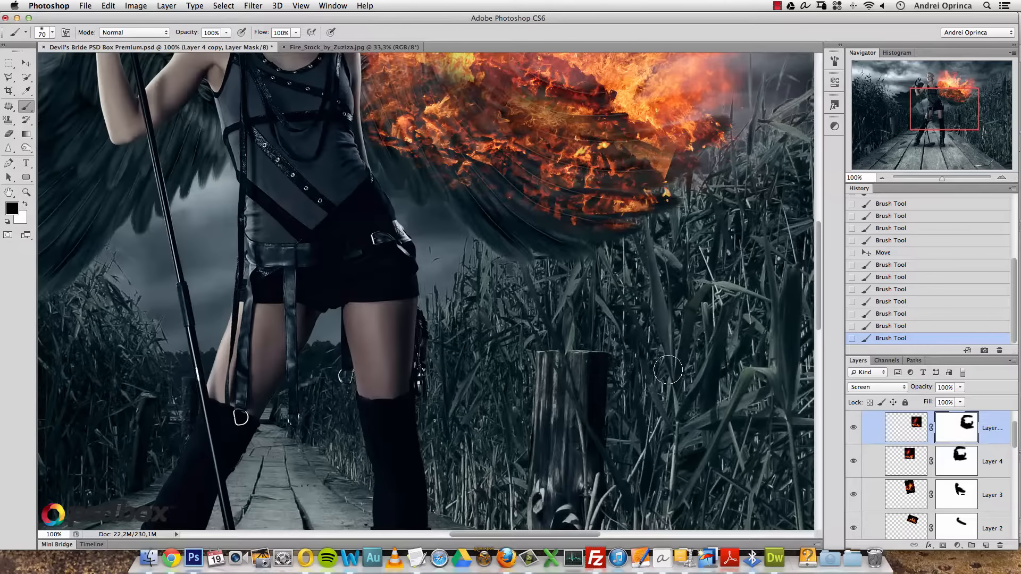
left_click(590, 353, "alt")
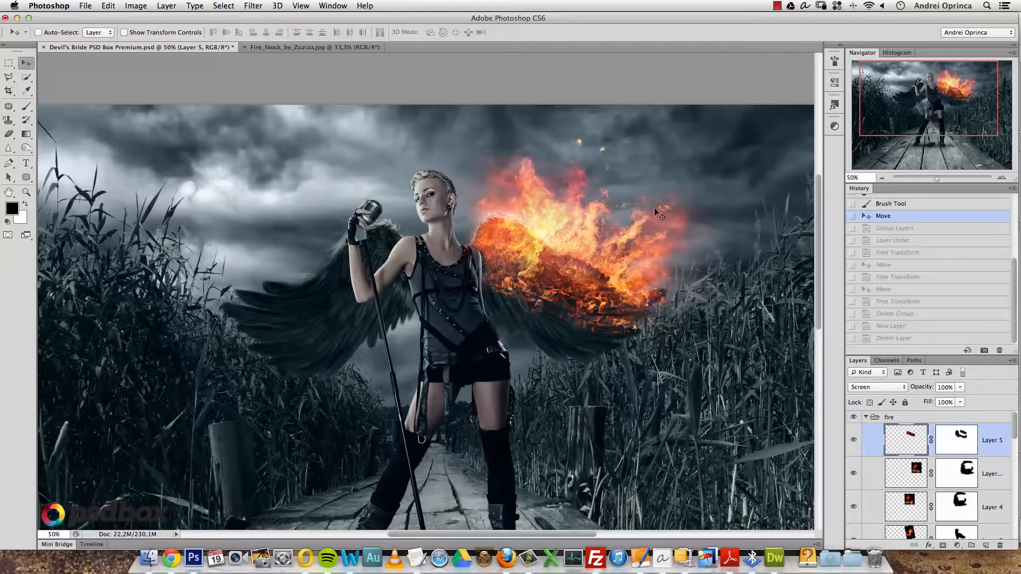
- Group the fire layers down to Layer 2 as 'Right fire' and add an empty Layer 6 above
mouse_move(1012, 425)
left_mouse_down()
mouse_move(1011, 449)
mouse_move(1014, 424)
left_mouse_up()
left_click(993, 464, "shift")
key("super+g")
double_click(925, 431)
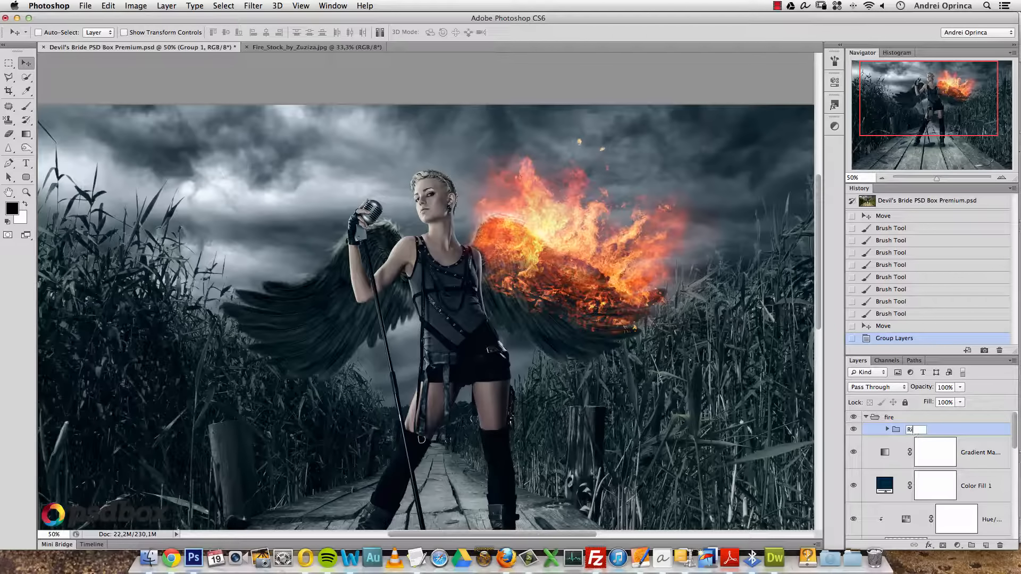
type("Right fire")
key("Return")
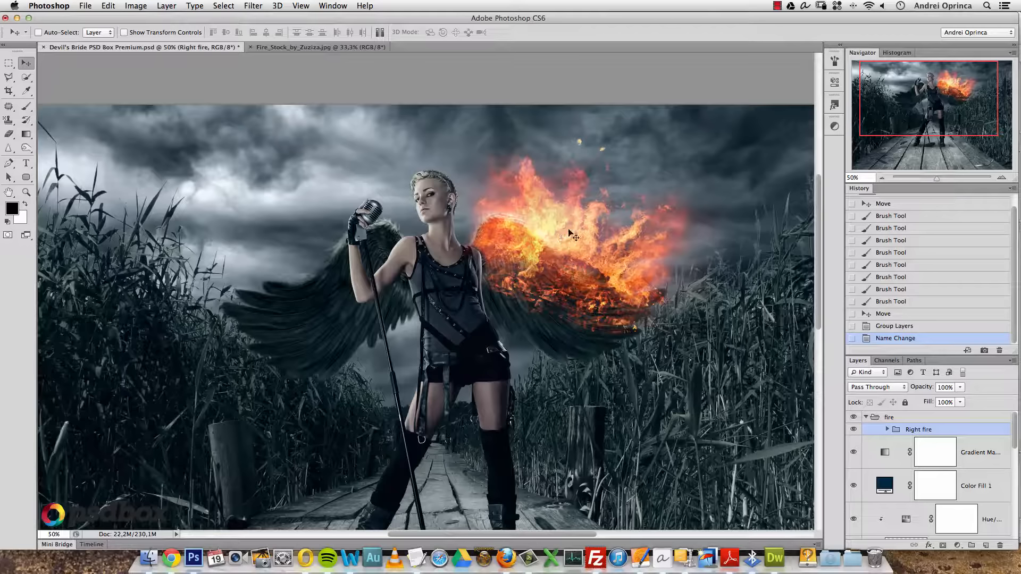
left_click(984, 545)
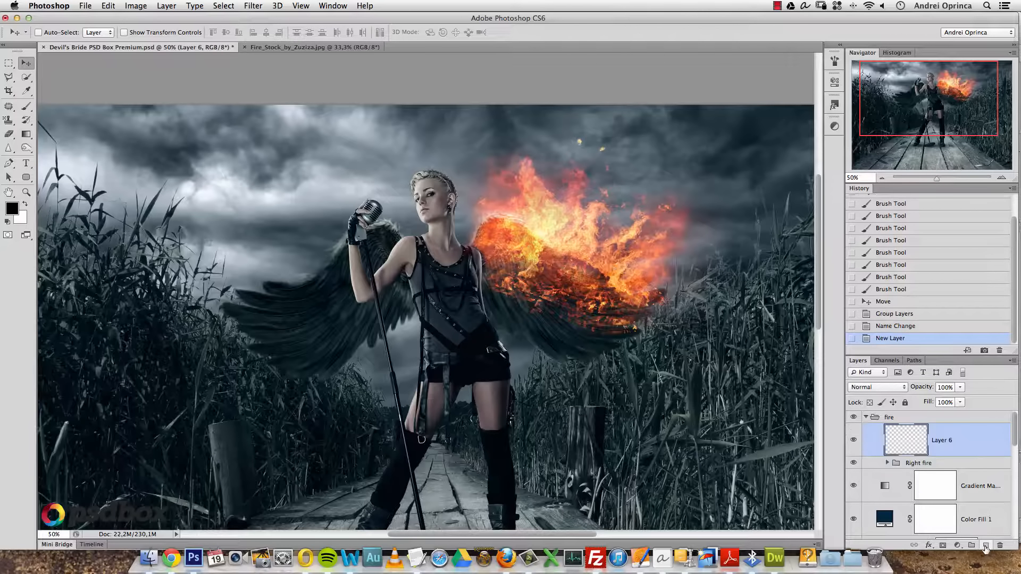
- Copy most of Fire_by_Altingfest.jpg's flames, close it, and paste them into Layer 6
key("super+o")
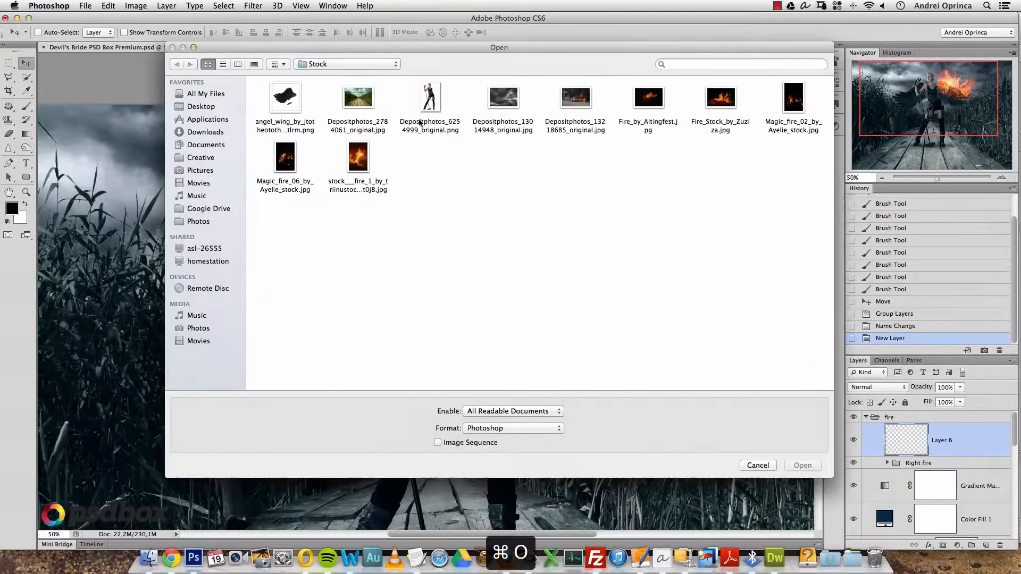
left_click(648, 97)
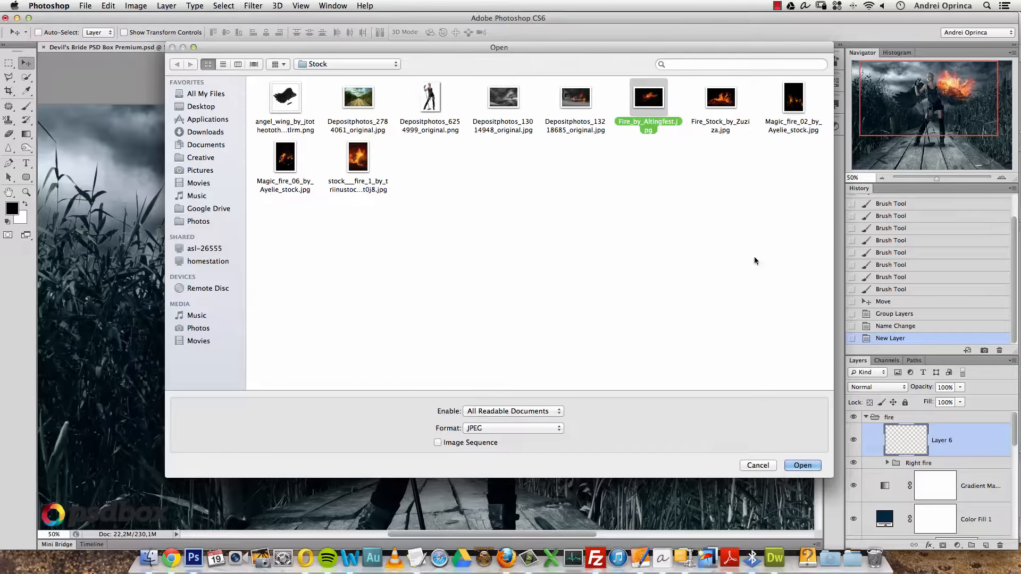
left_click(802, 466)
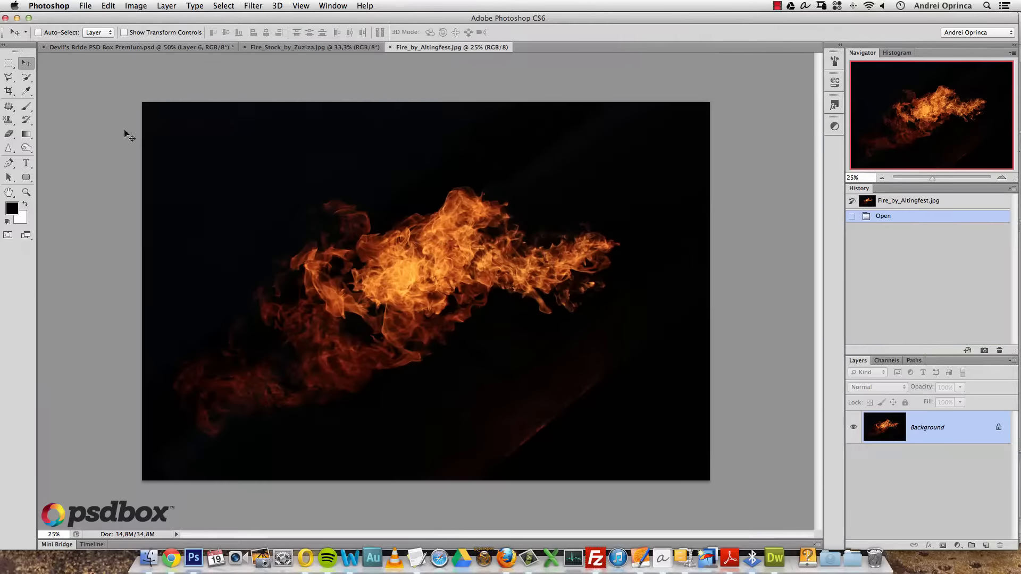
left_click(9, 63)
left_click_drag(120, 123, 640, 440)
key("super+c")
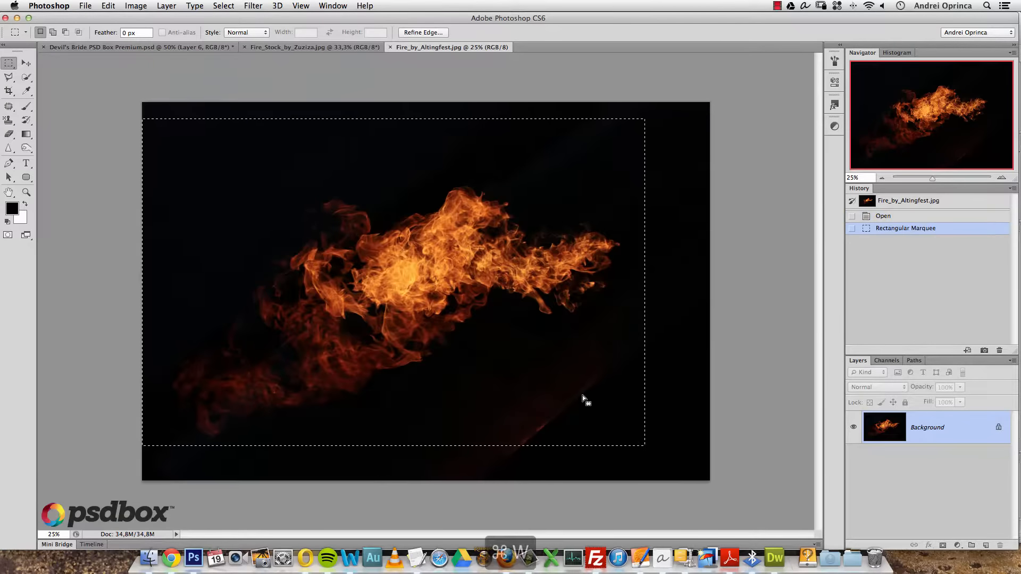
key("super+w")
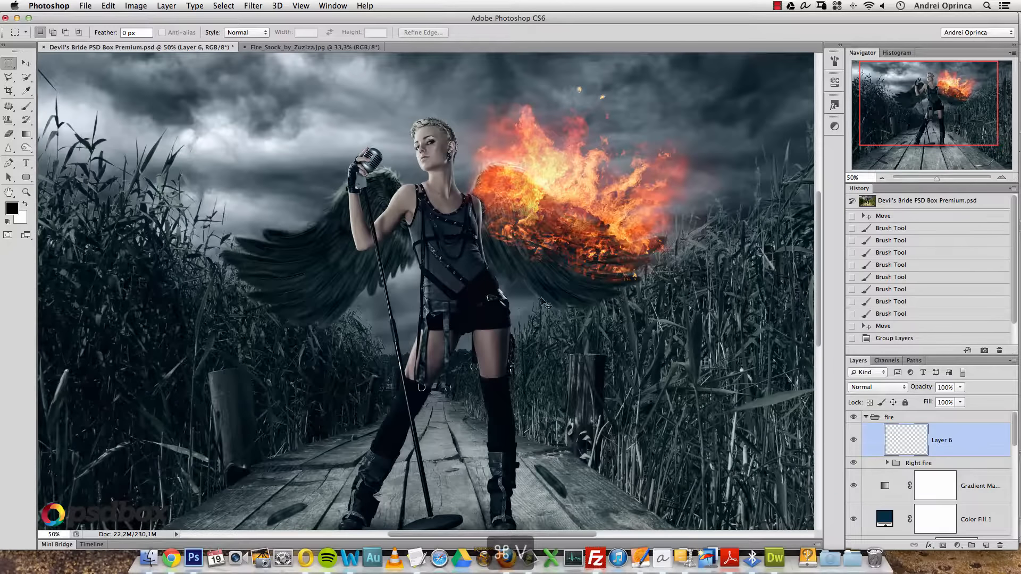
key("super+v")
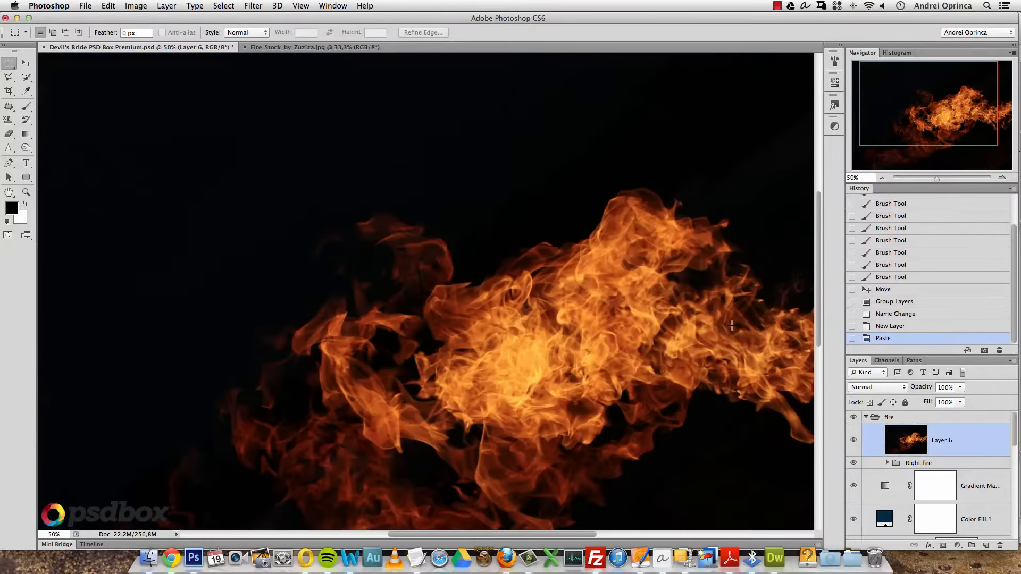
- Scale the pasted flames to 20% with width and height linked
key("alt+super+t")
left_click(201, 32)
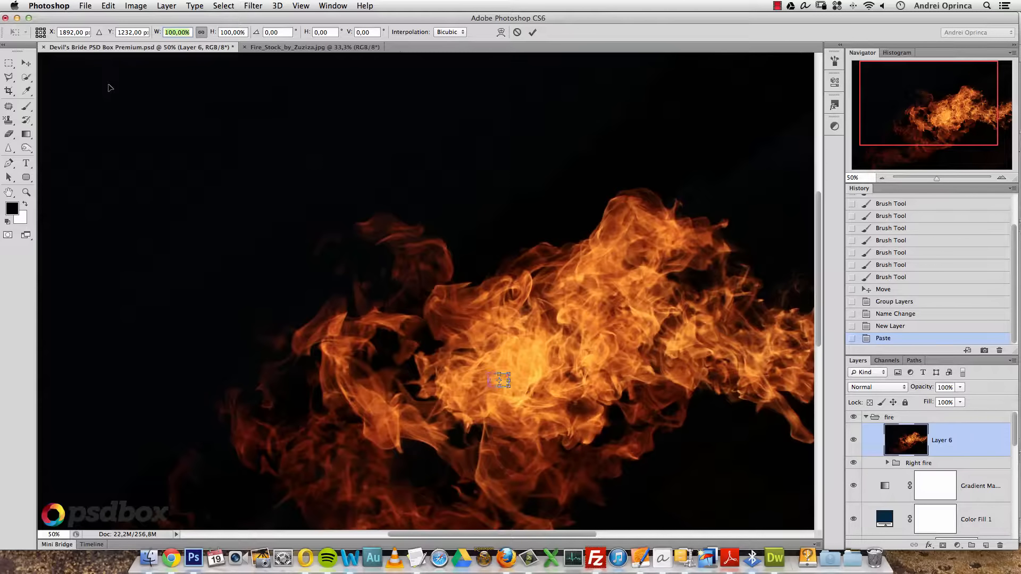
type("20")
key("Return")
- Alt-drag a copy of the small flame up and left, then delete the original Layer 6
key("m")
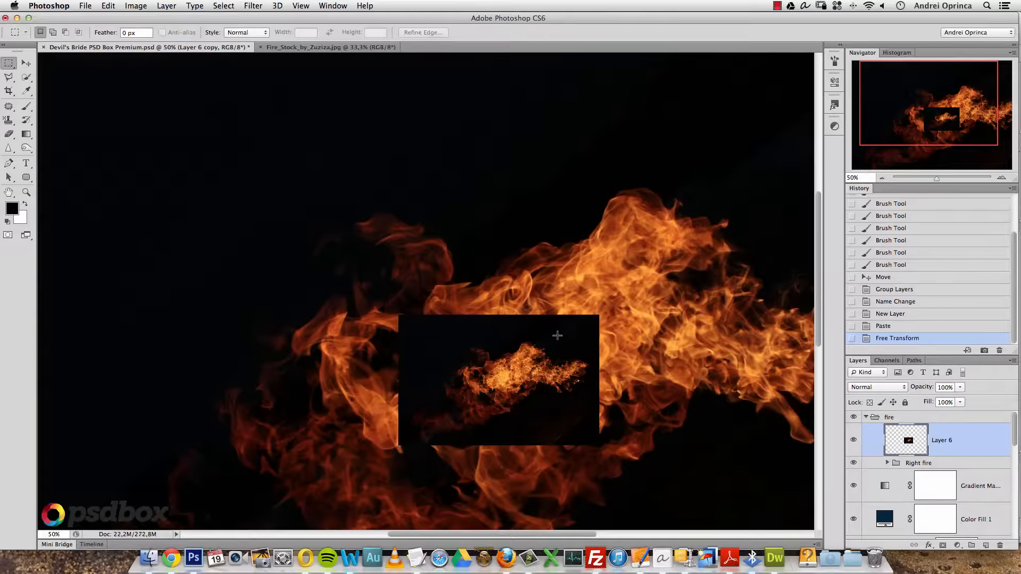
left_click(26, 63)
left_click_drag(425, 252, 389, 217)
left_click_drag(461, 299, 373, 187)
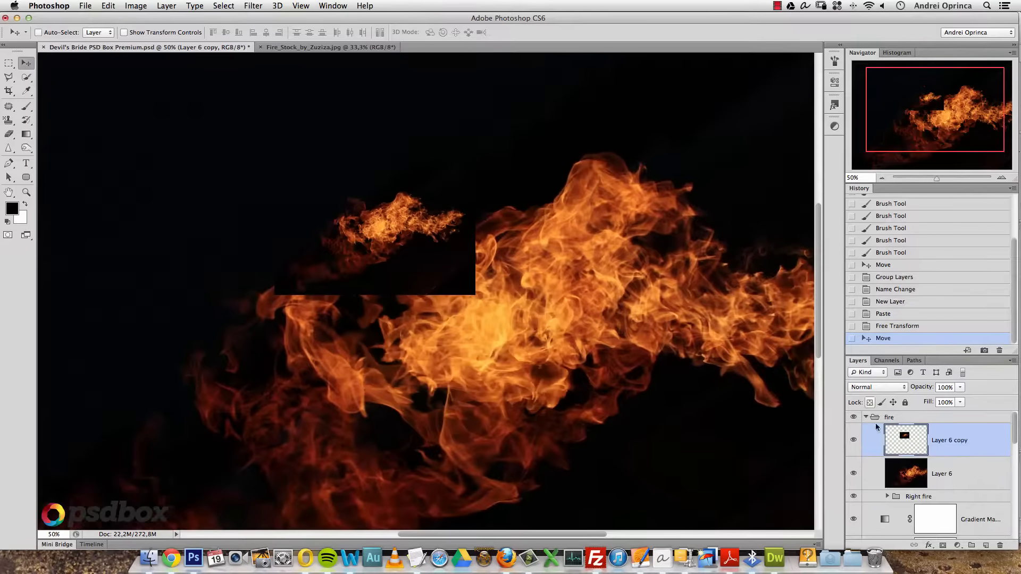
left_click_drag(984, 474, 1003, 546)
- Set Layer 6 copy's blend mode to Screen and move the flame left onto the wing
scroll(453, 262, "up", 5)
scroll(454, 262, "left", 5)
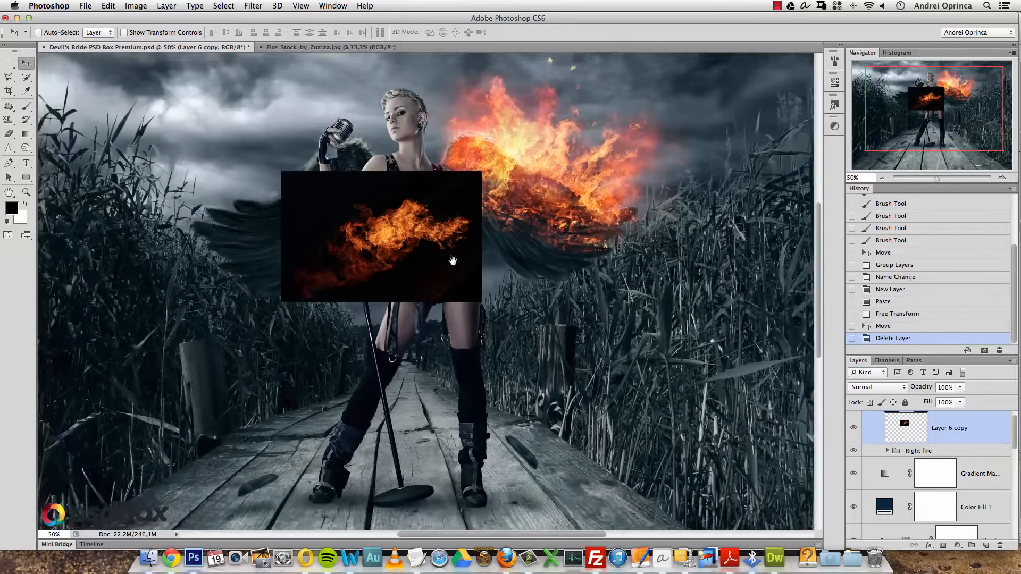
left_click(879, 387)
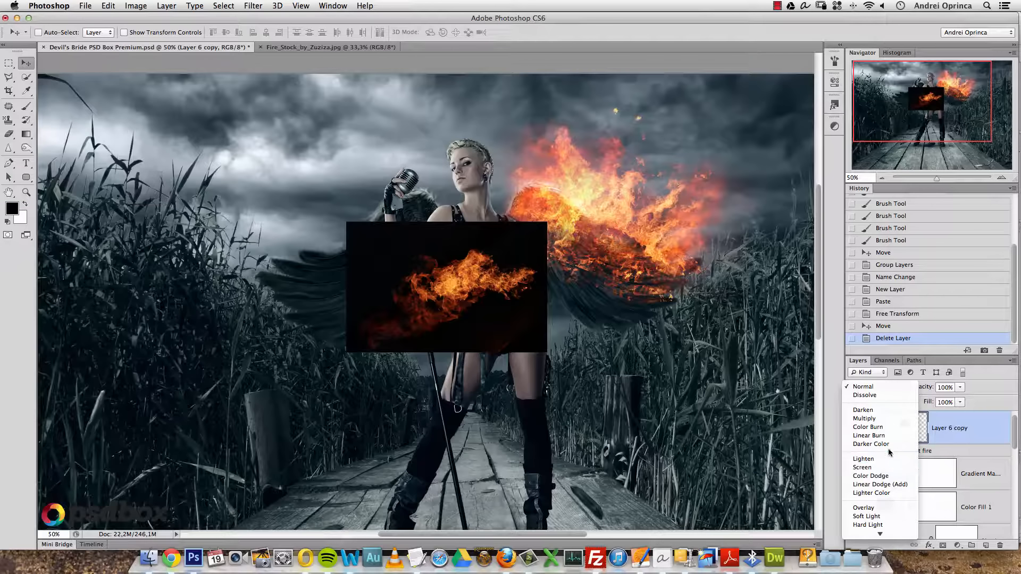
left_click(862, 467)
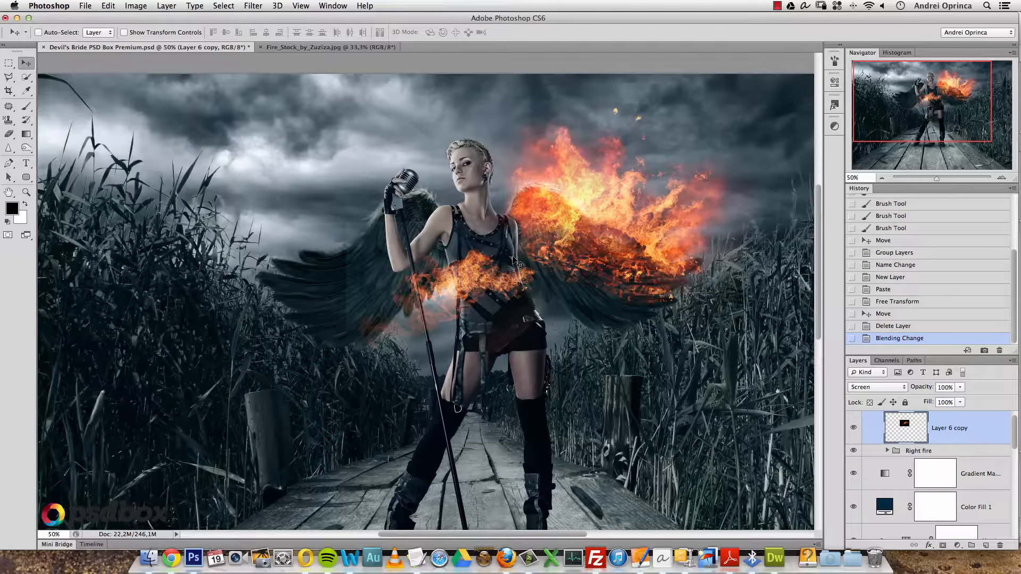
left_click_drag(433, 268, 353, 238)
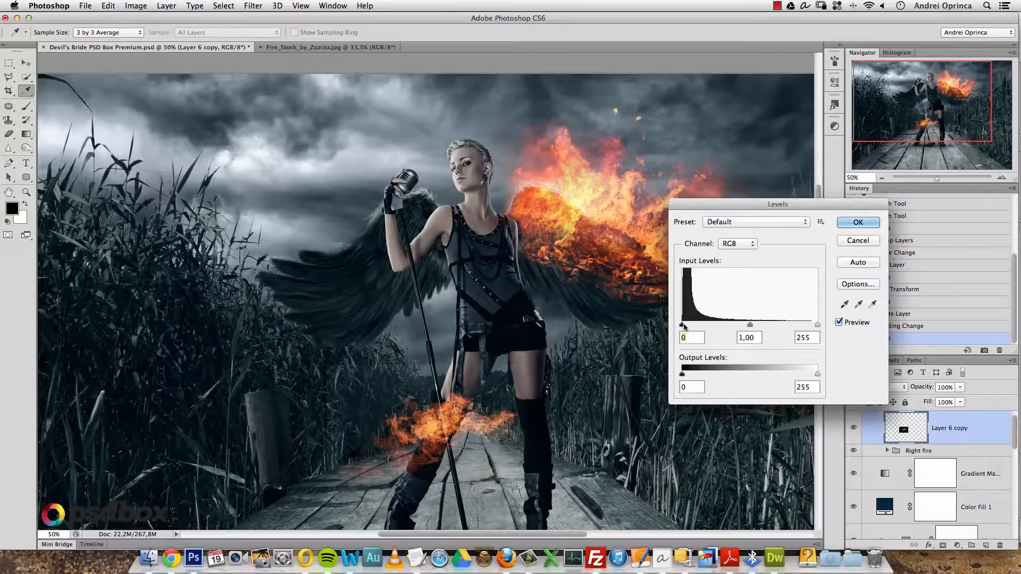
- Set the small flame's Levels input values to 14, 1.19 and 208, then apply
mouse_move(684, 326)
left_mouse_down()
mouse_move(700, 325)
mouse_move(691, 330)
left_mouse_up()
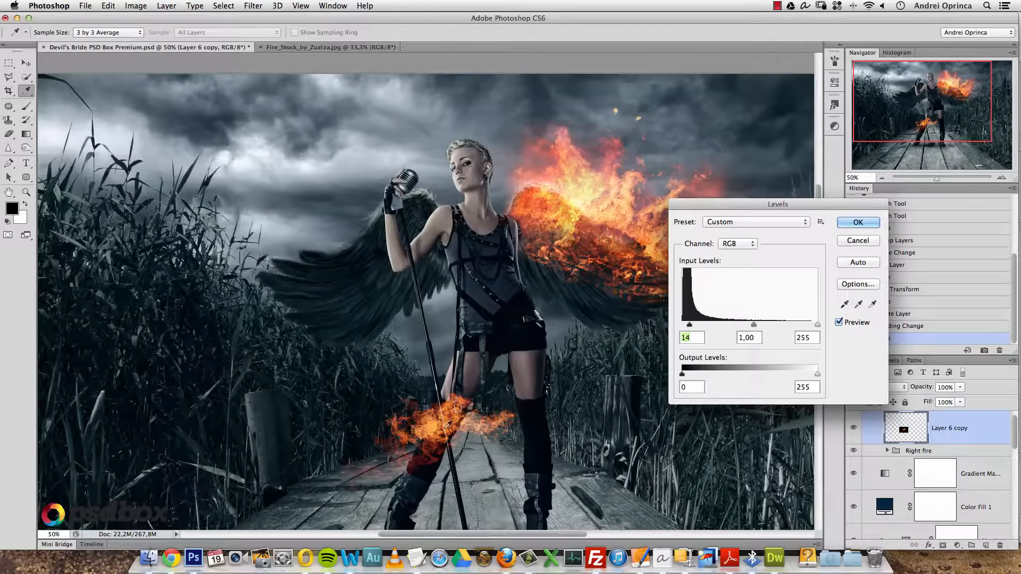
left_click_drag(817, 325, 738, 325)
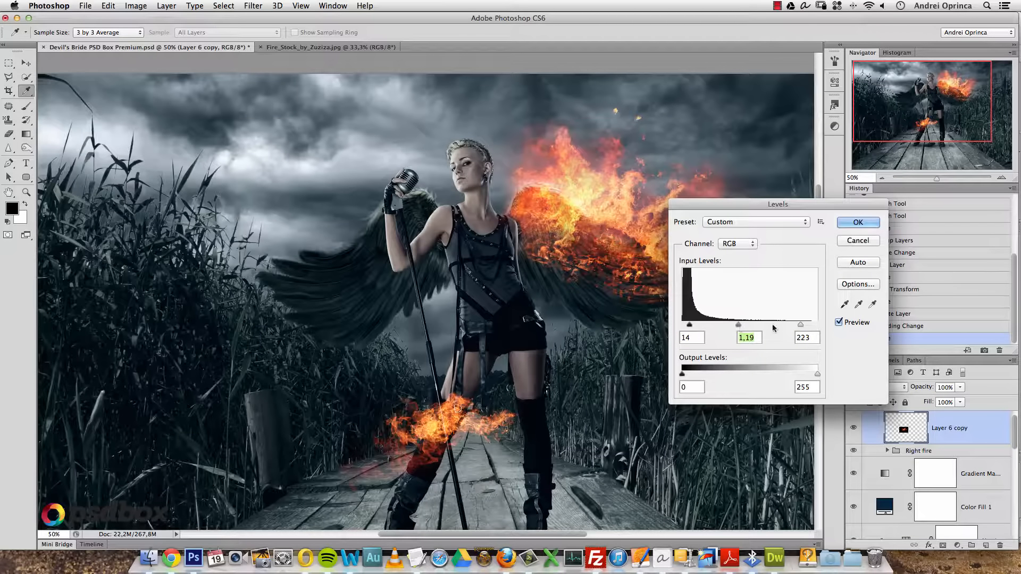
left_click_drag(800, 325, 793, 325)
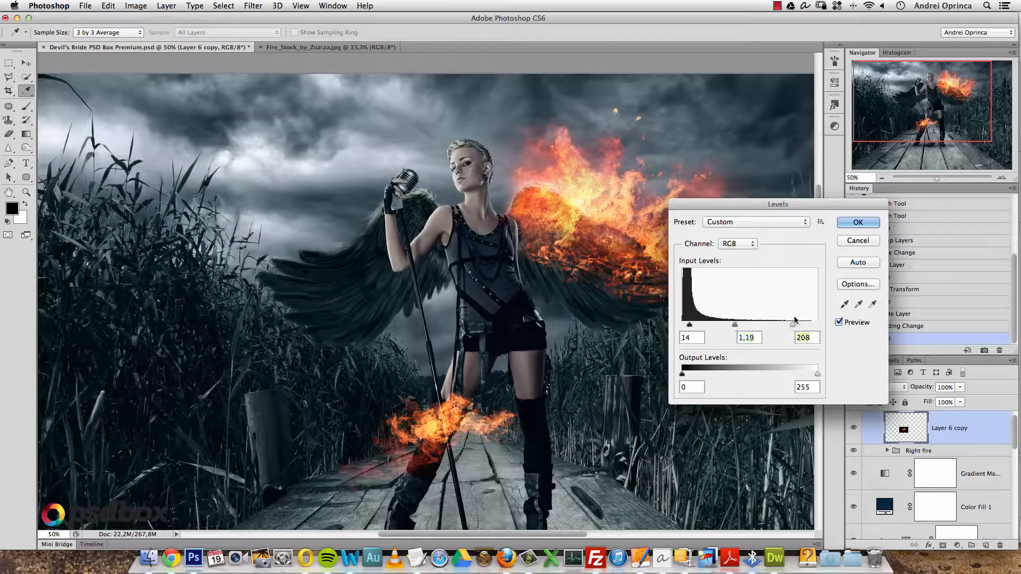
left_click(858, 221)
- Move the small flame from the singer's legs up onto the left wing, then open the Stock folder
key("v")
left_click_drag(456, 409, 348, 265)
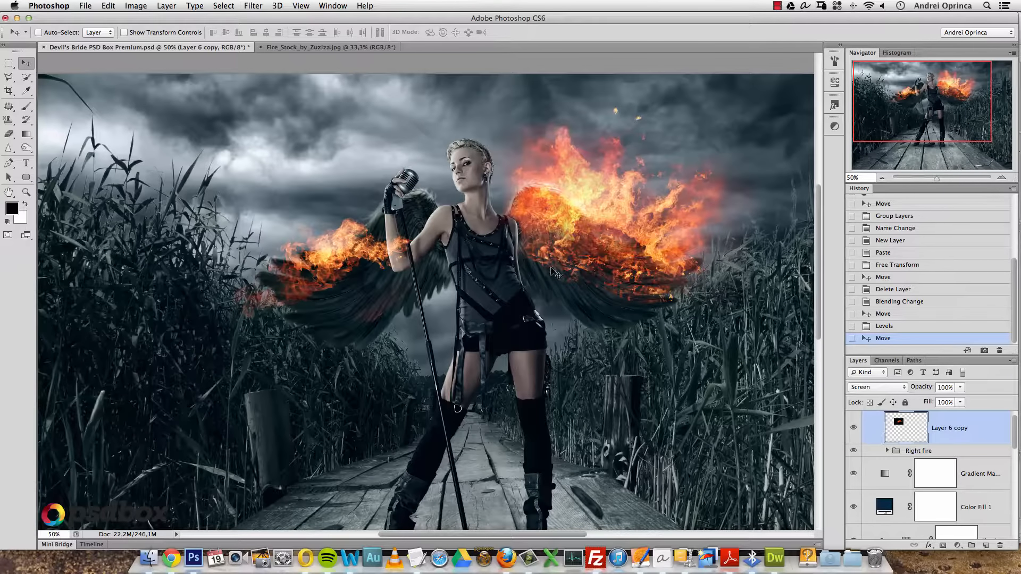
key("super+o")
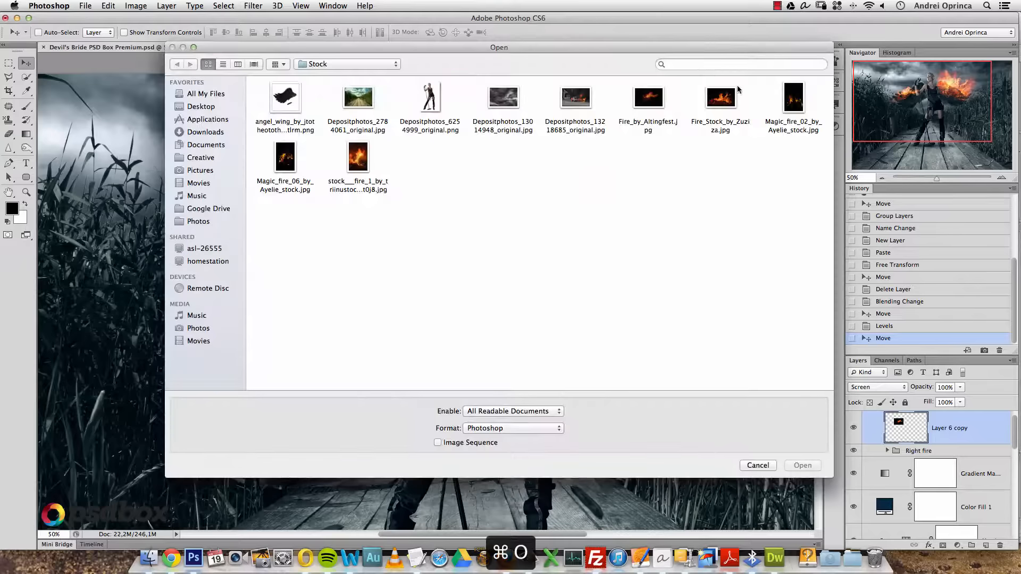
- Open Fire_Stock_by_Zuziza.jpg and marquee-select the whole bonfire photo
left_click(736, 101)
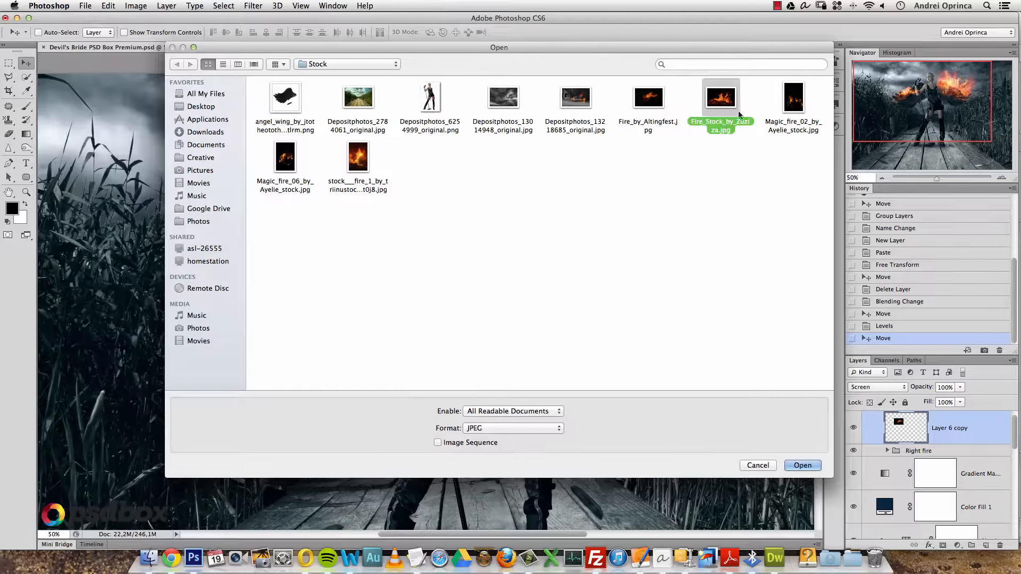
left_click(802, 465)
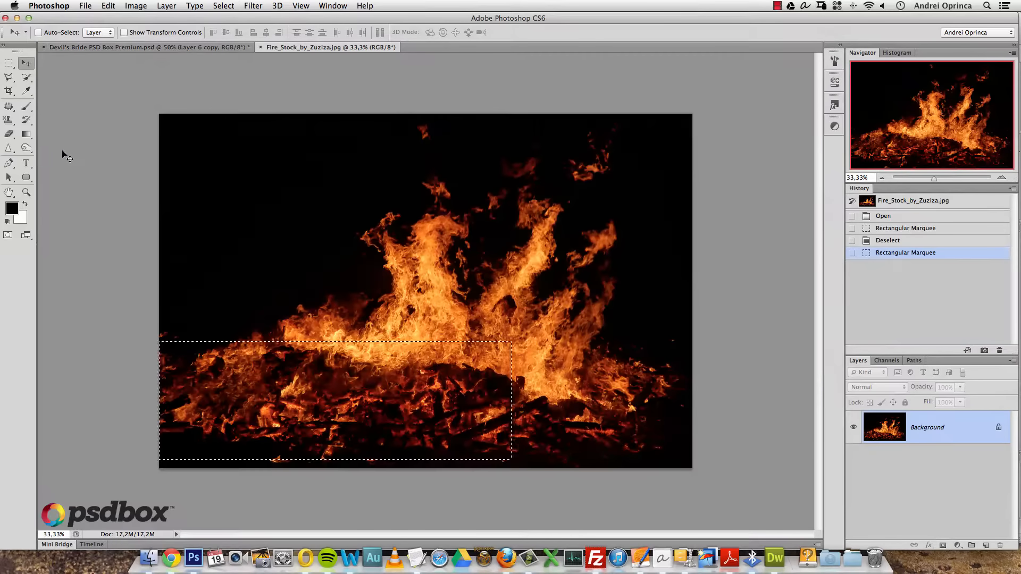
key("super+d")
key("m")
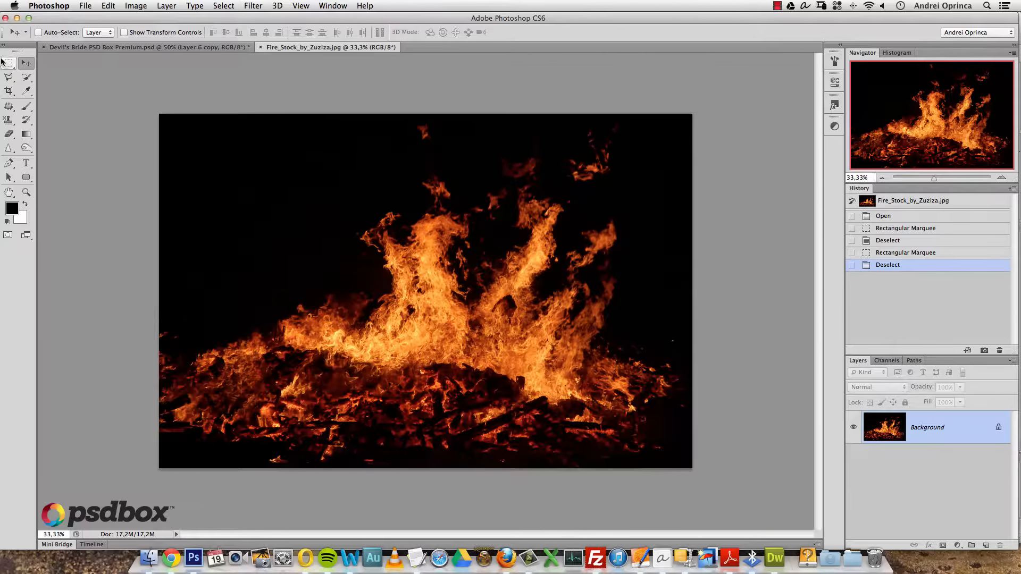
left_click_drag(165, 115, 696, 473)
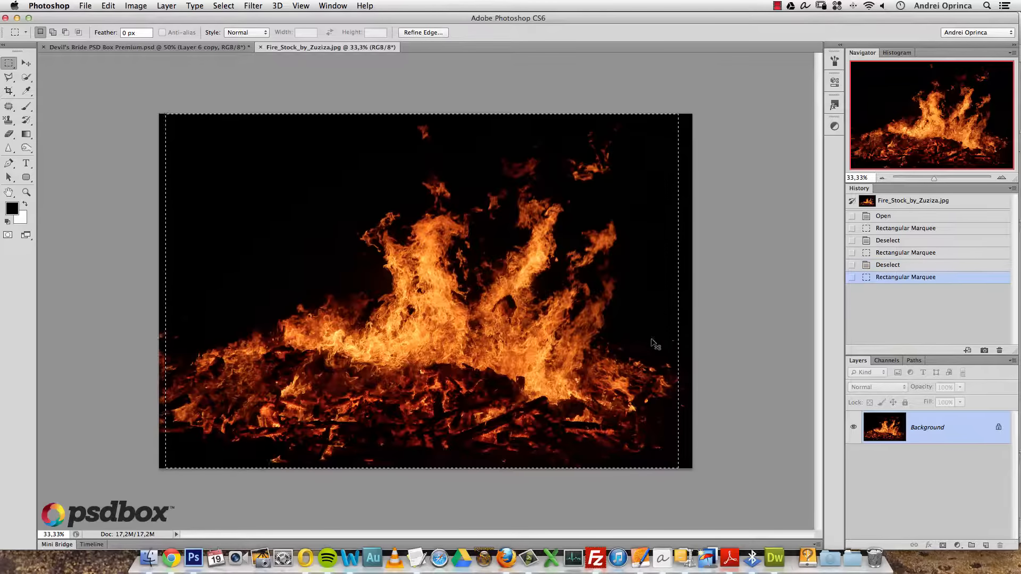
- Copy the bonfire and paste it as a new layer into the Devil's Bride composition
key("super+c")
left_click(169, 47)
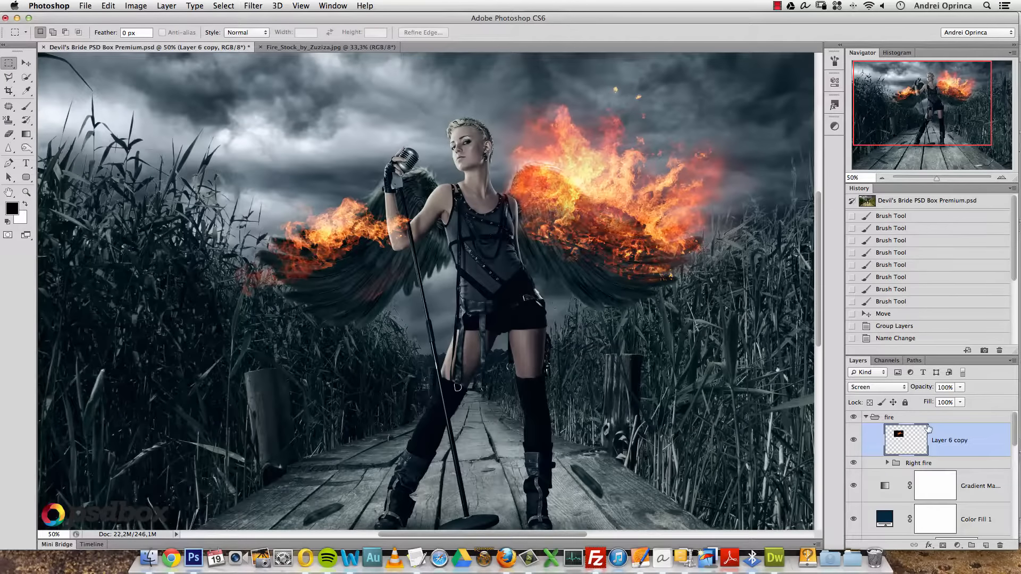
key("super+v")
key("super+t")
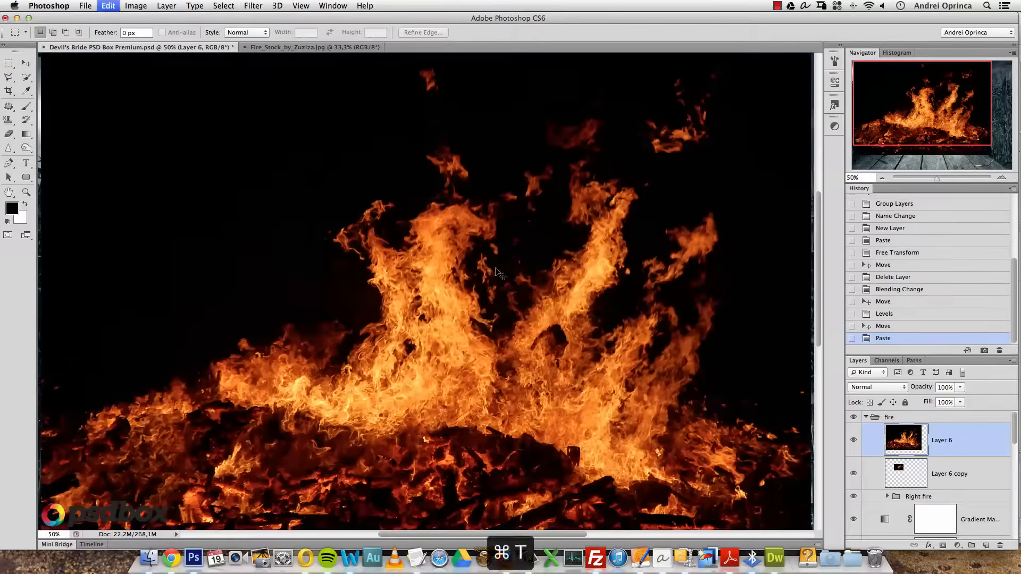
- Shrink the pasted bonfire to about half size
left_click(349, 250, "alt")
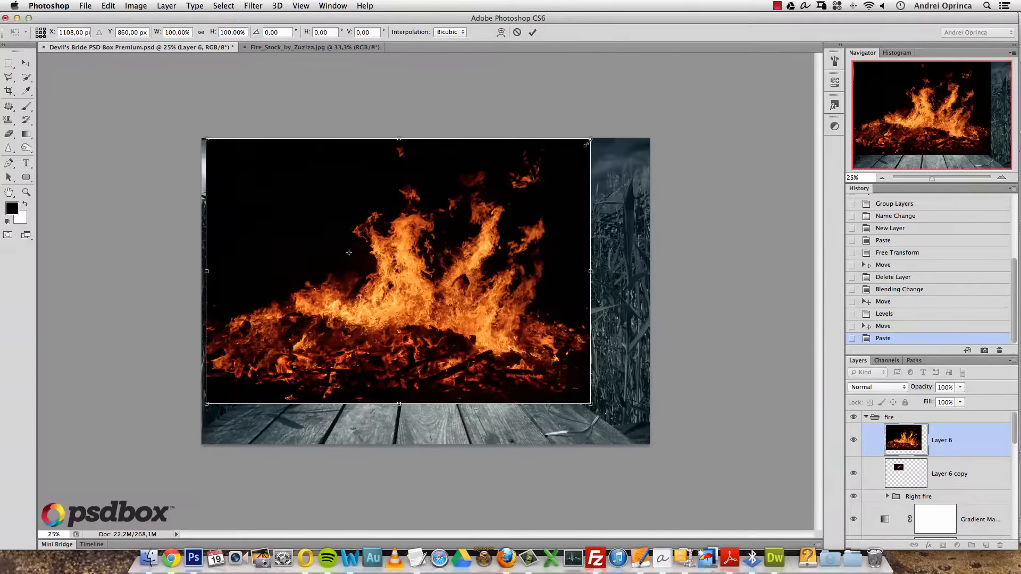
left_click_drag(592, 140, 476, 157)
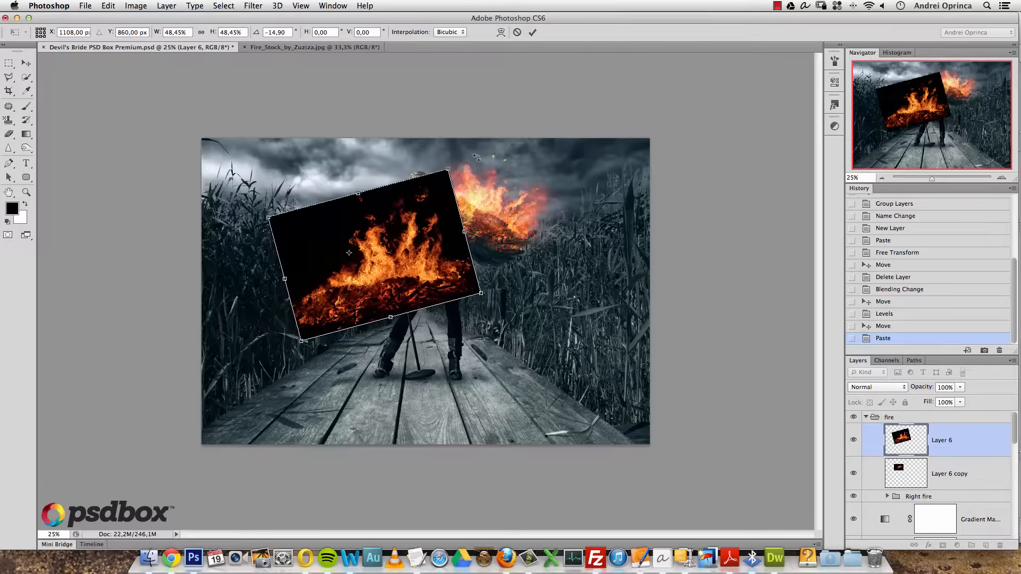
key("Return")
key("m")
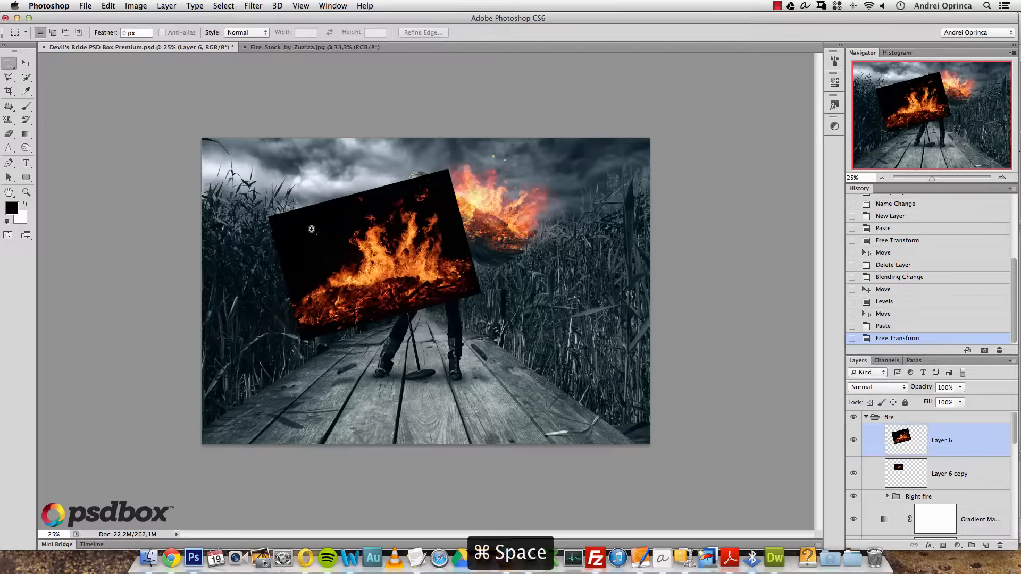
left_click(313, 233, "super")
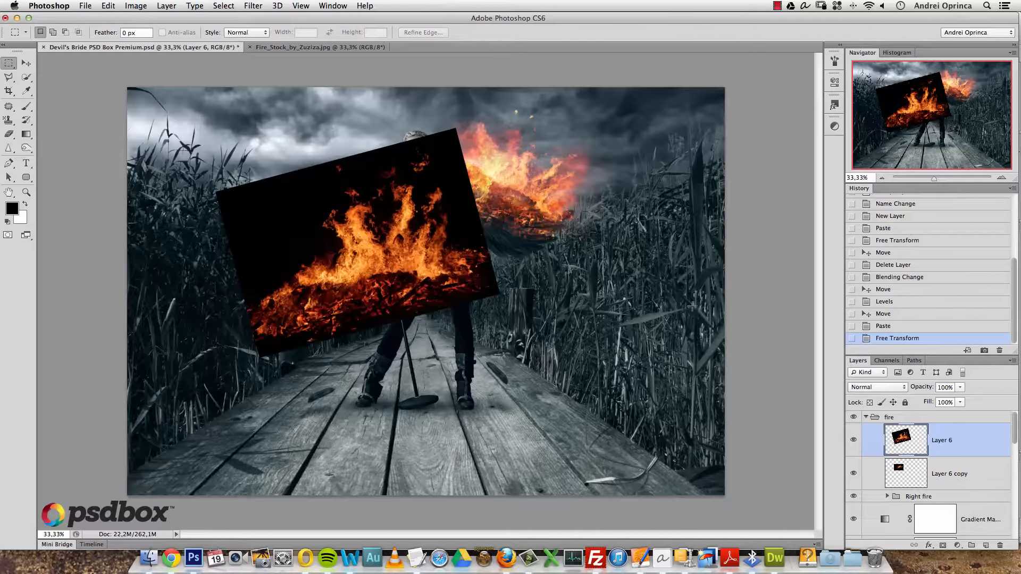
- Set the bonfire layer to Screen, flip it horizontally and move it up and left
left_click(875, 389)
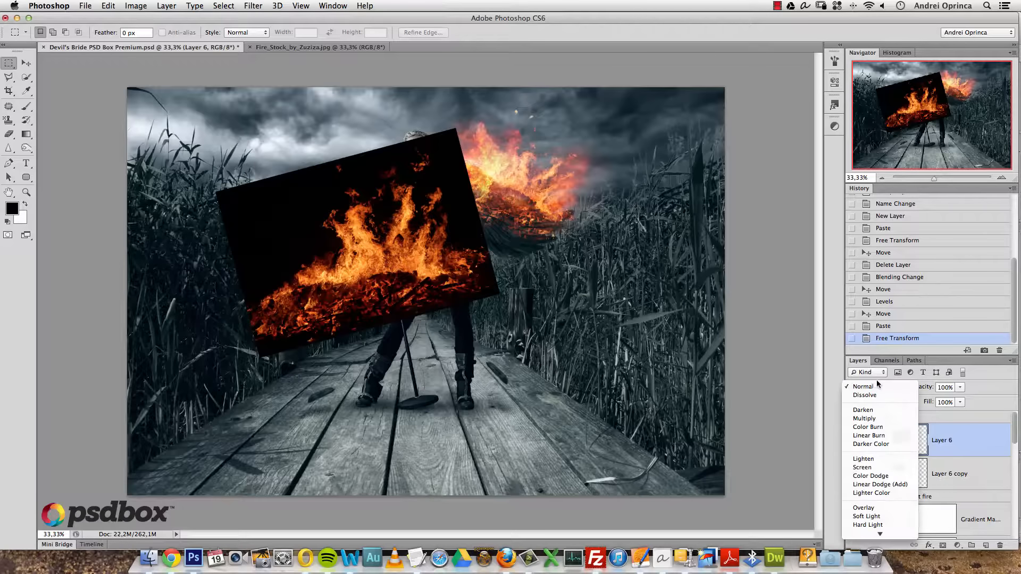
left_click(864, 468)
key("super+t")
right_click(404, 241)
left_click(429, 310)
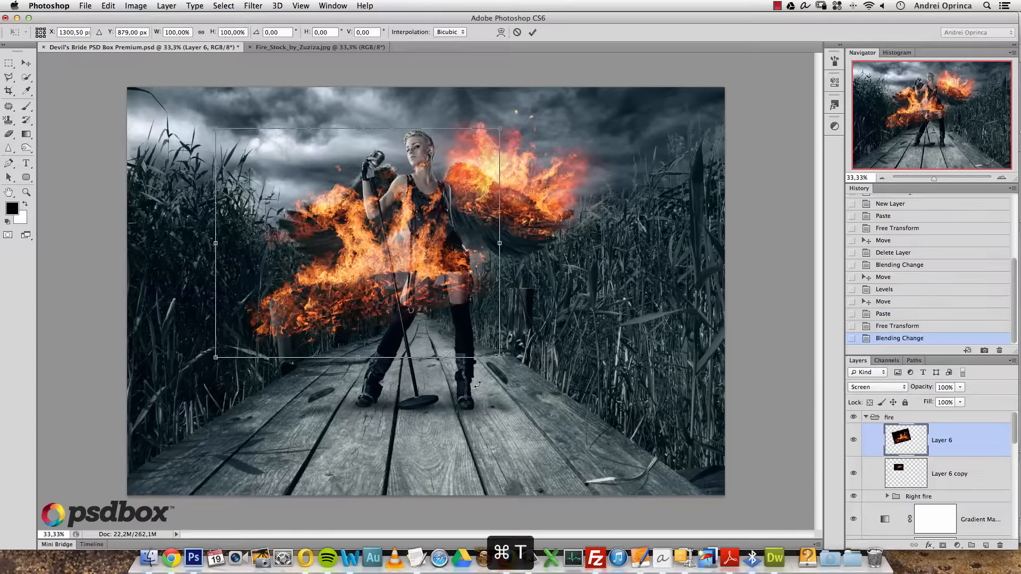
right_click(431, 312)
left_click(485, 445)
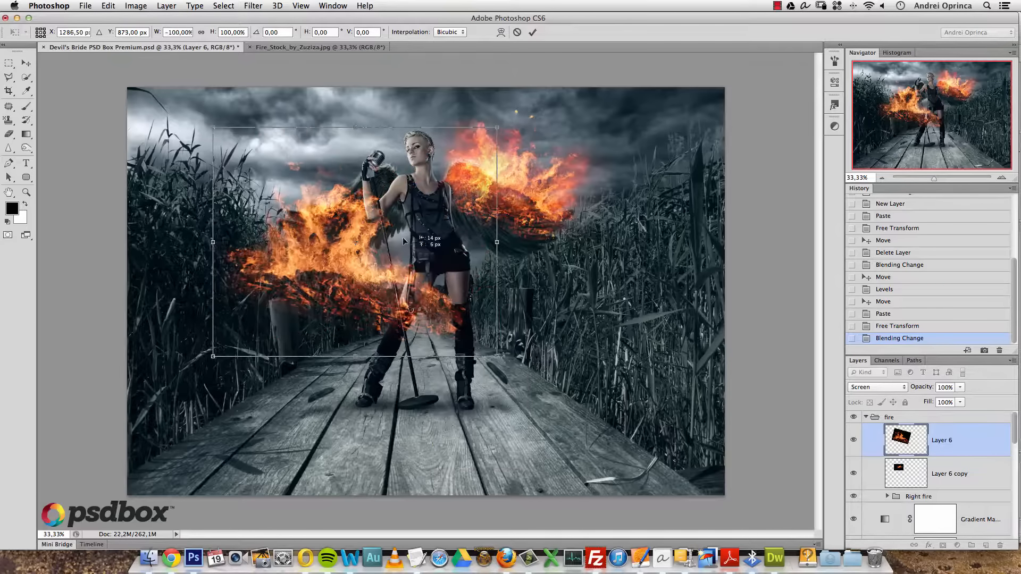
left_click_drag(411, 272, 394, 216)
left_click_drag(485, 76, 464, 83)
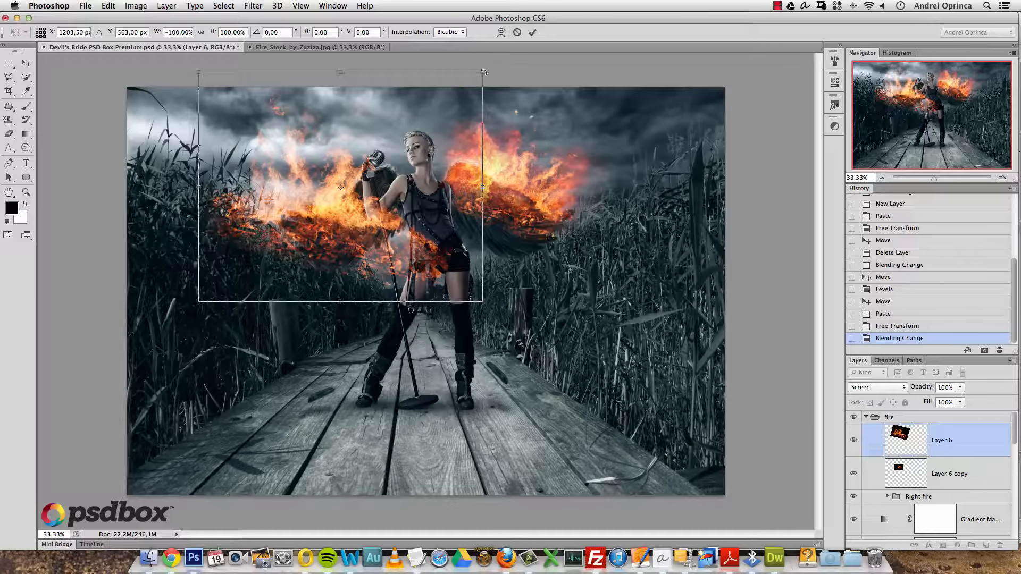
key("Return")
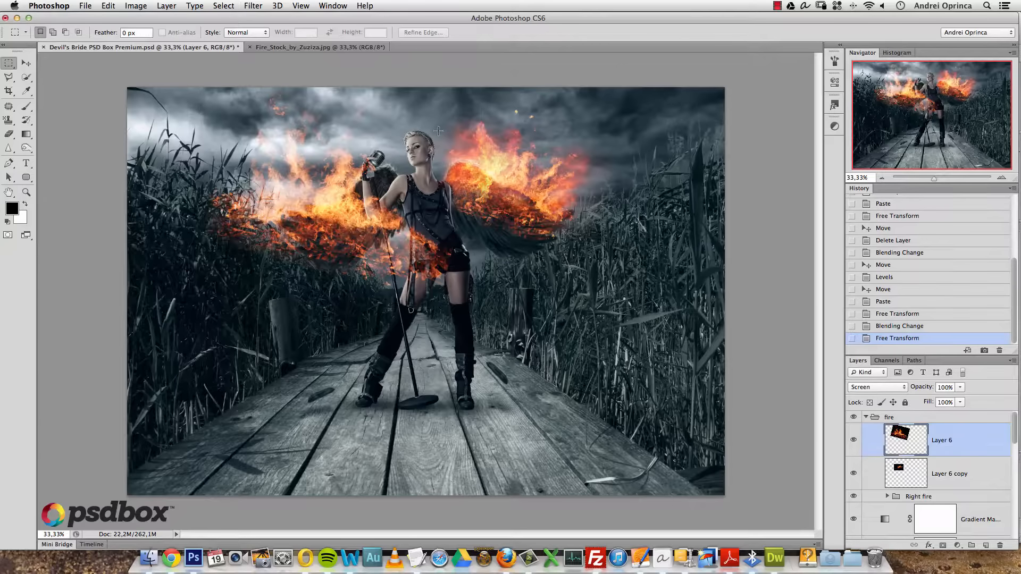
- Shrink, tilt and position the fire so it burns along the left wing
key("super+t")
left_click_drag(483, 74, 330, 179)
left_click_drag(367, 150, 324, 123)
left_click_drag(305, 234, 391, 150)
left_click_drag(456, 165, 447, 136)
left_click_drag(393, 170, 402, 169)
key("Return")
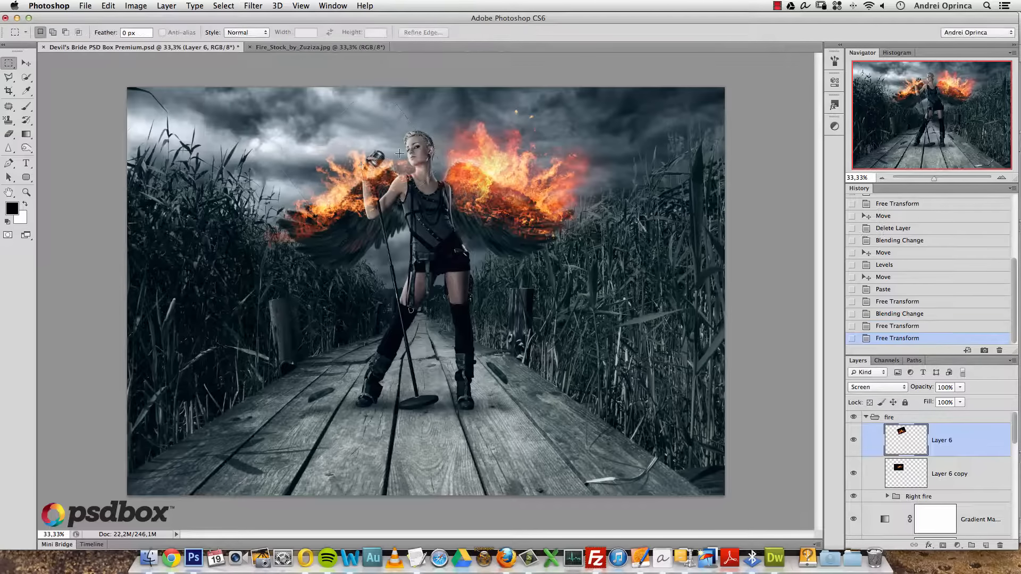
left_click(318, 175)
left_click_drag(403, 230, 405, 269)
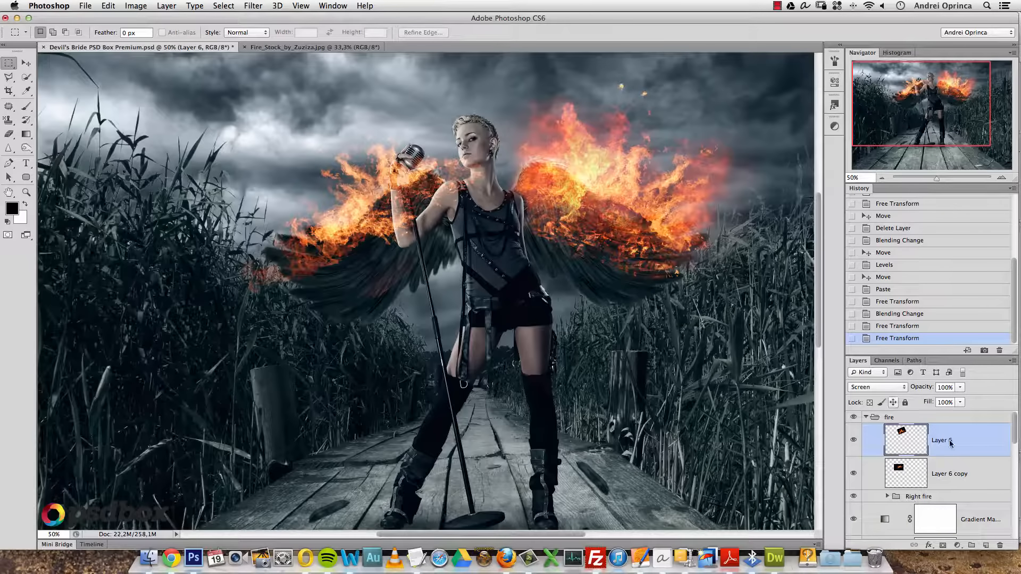
- Select Layer 6 and Layer 6 copy and toggle their visibility to compare
left_click(960, 471, "shift")
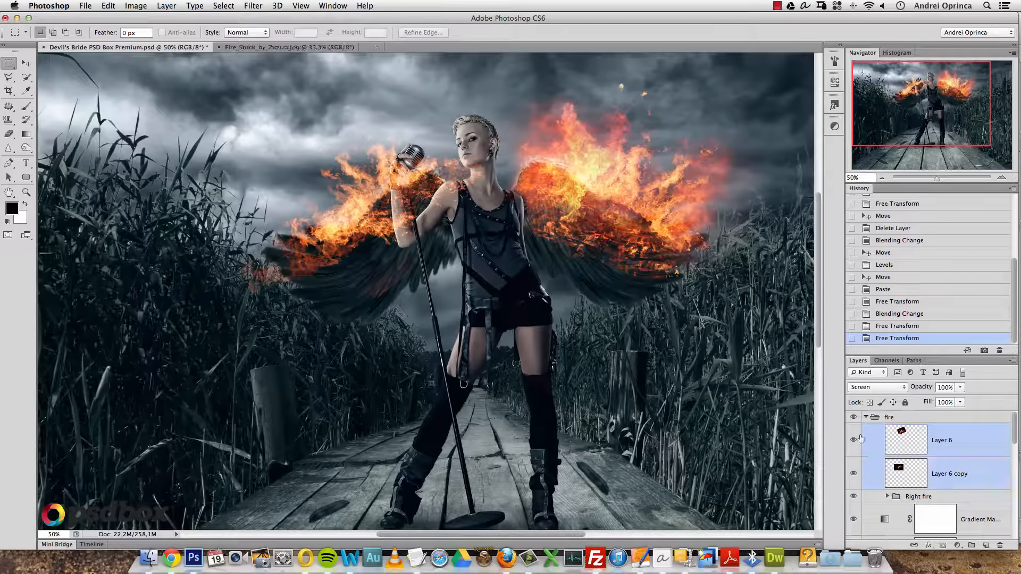
left_click(854, 441)
left_click(854, 473)
left_click(854, 444)
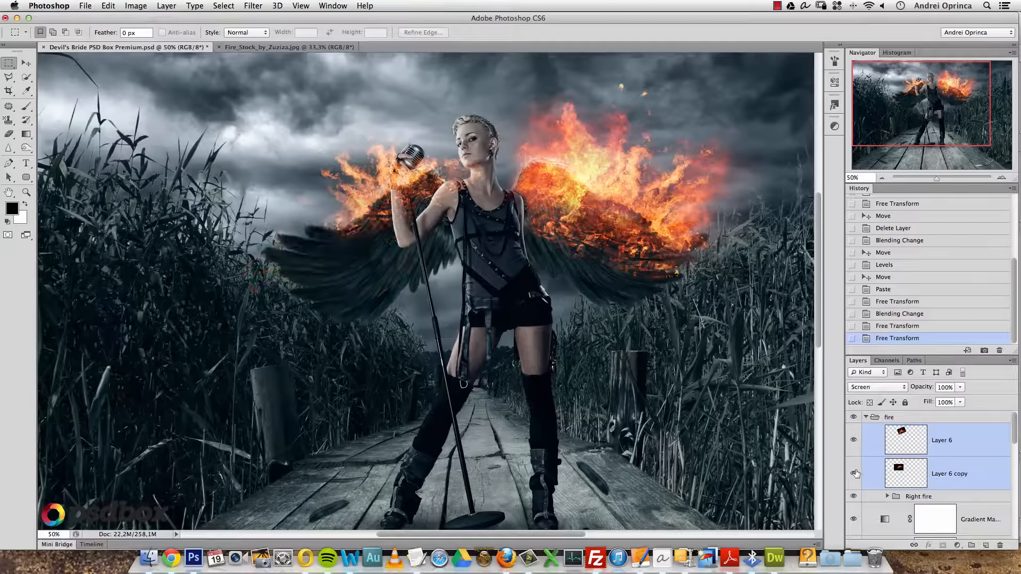
left_click(853, 473)
- Group the two fire layers and name the group 'Left fire'
key("super+g")
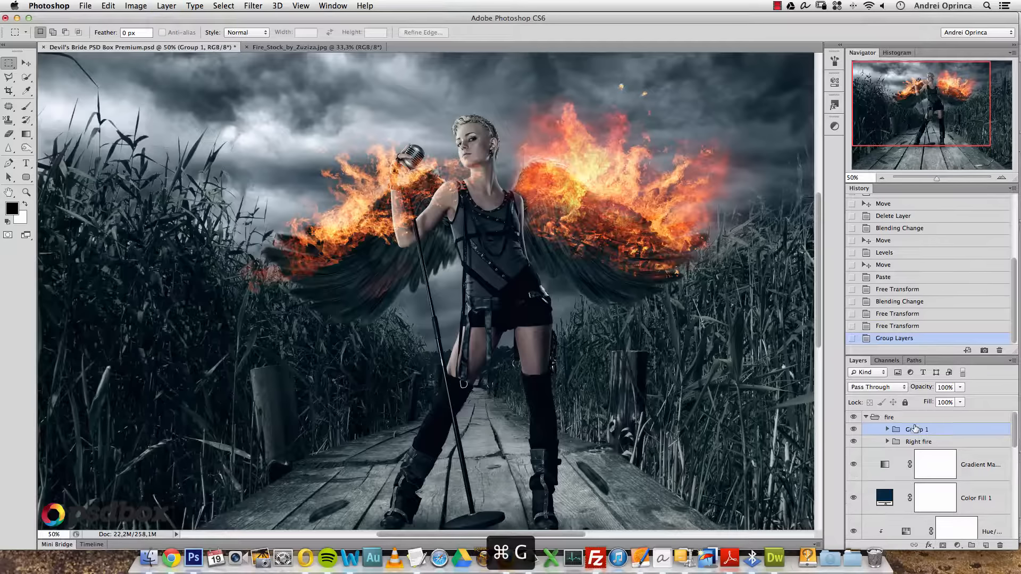
double_click(914, 428)
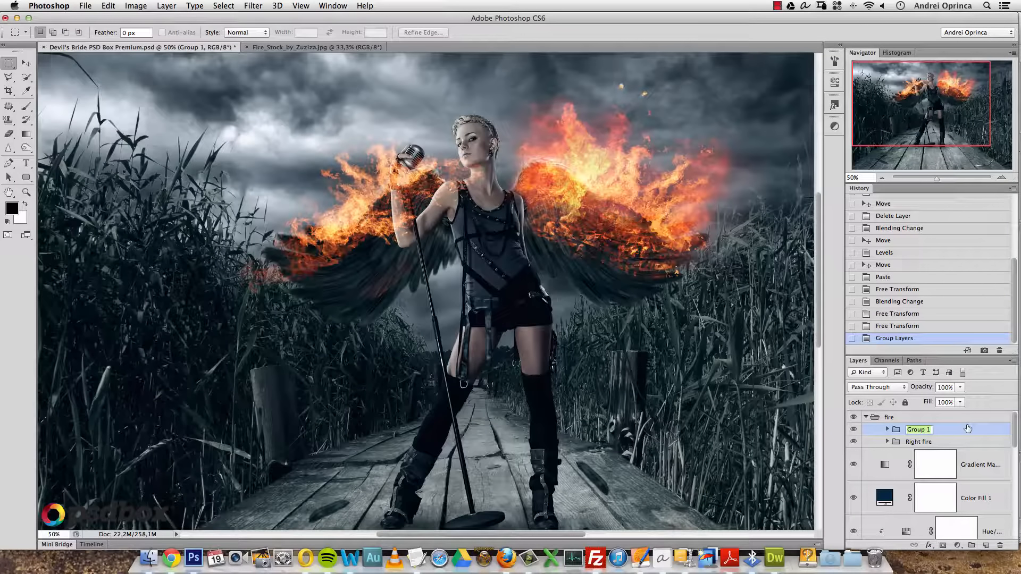
type("Left fire")
key("Return")
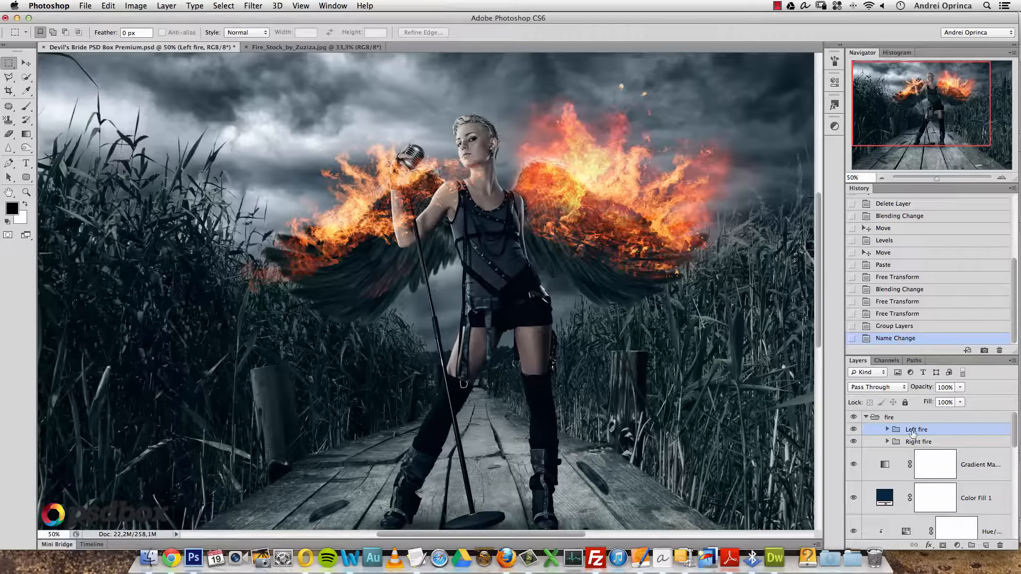
- Add a layer mask to Left fire and load the singer's outline as a selection
left_click(943, 546)
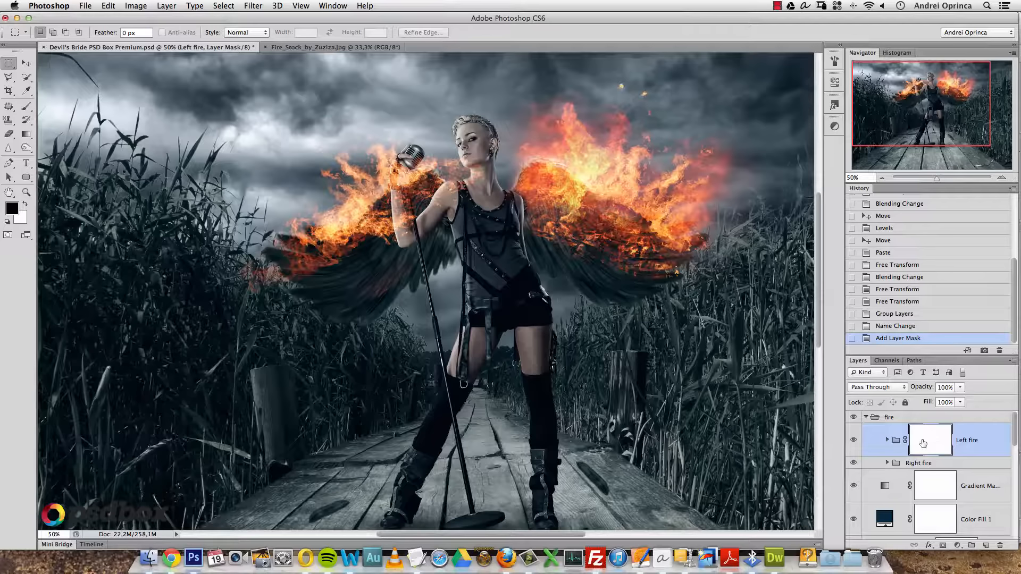
left_click_drag(1014, 422, 1013, 423)
left_click_drag(1015, 422, 1014, 464)
left_click(948, 492)
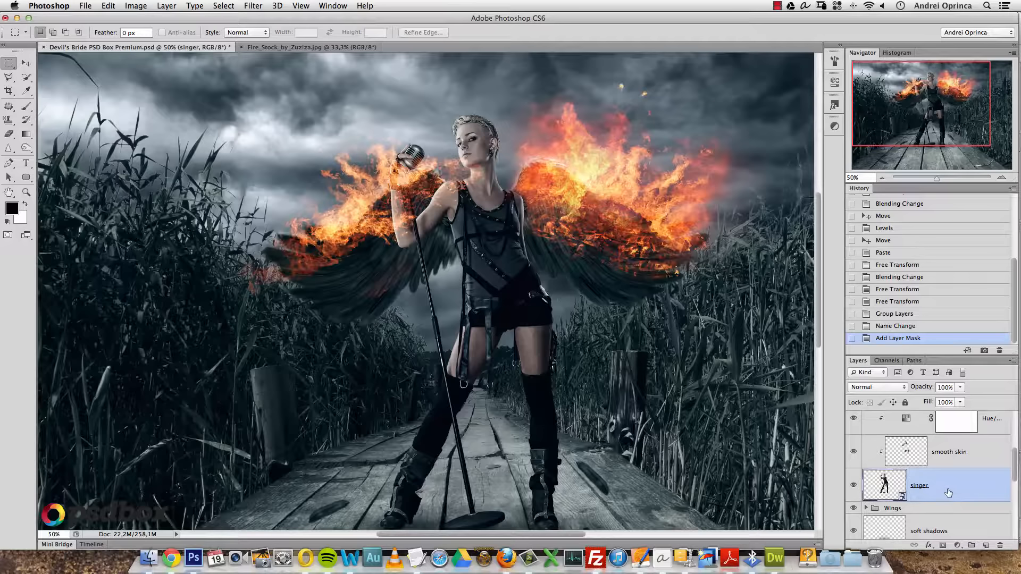
left_click(893, 490, "super")
key("super+d")
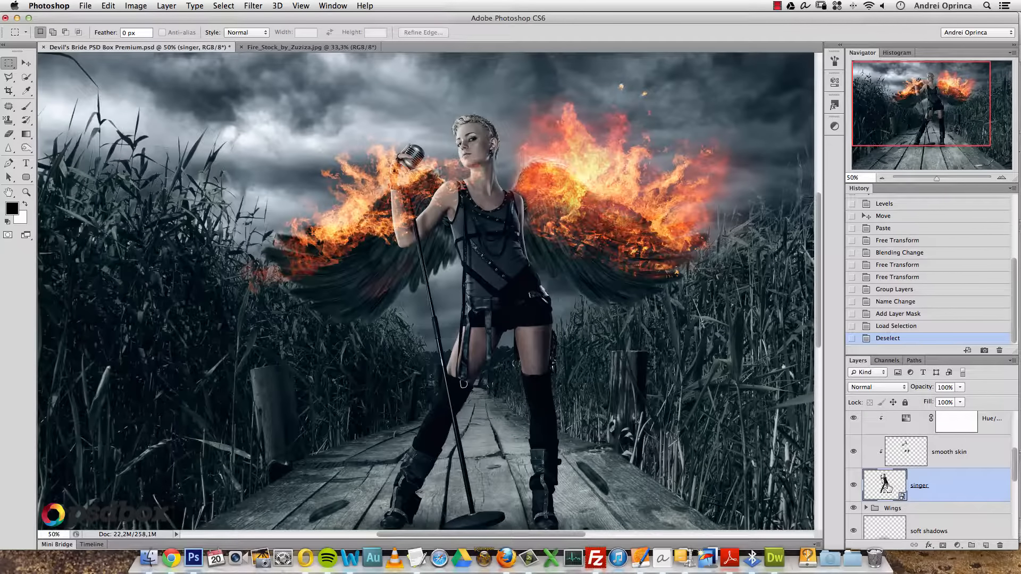
left_click(885, 486, "super")
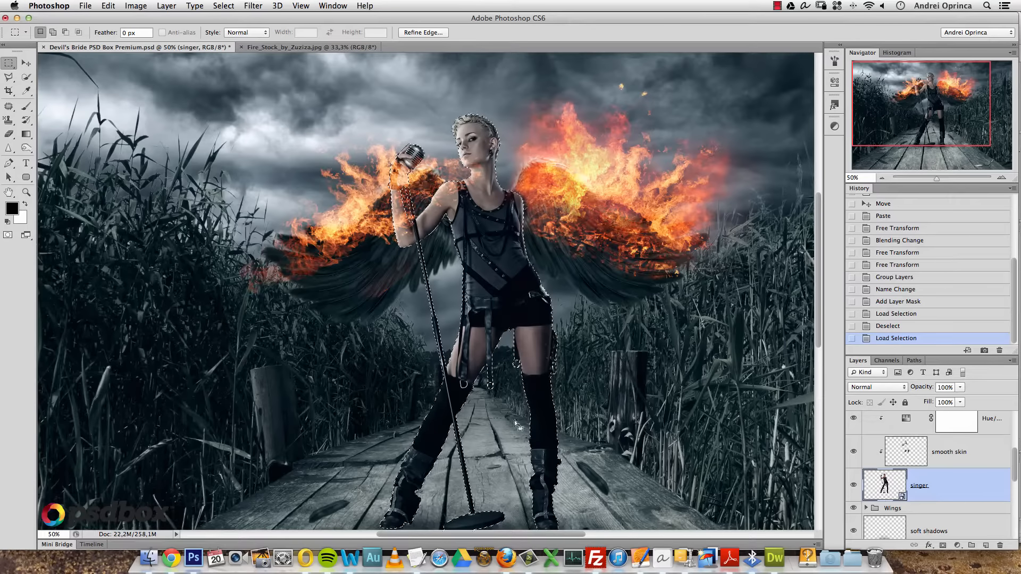
left_click_drag(1015, 463, 1014, 422)
- Fill the singer selection on the mask with black, deselect, and check the result
left_click(940, 444)
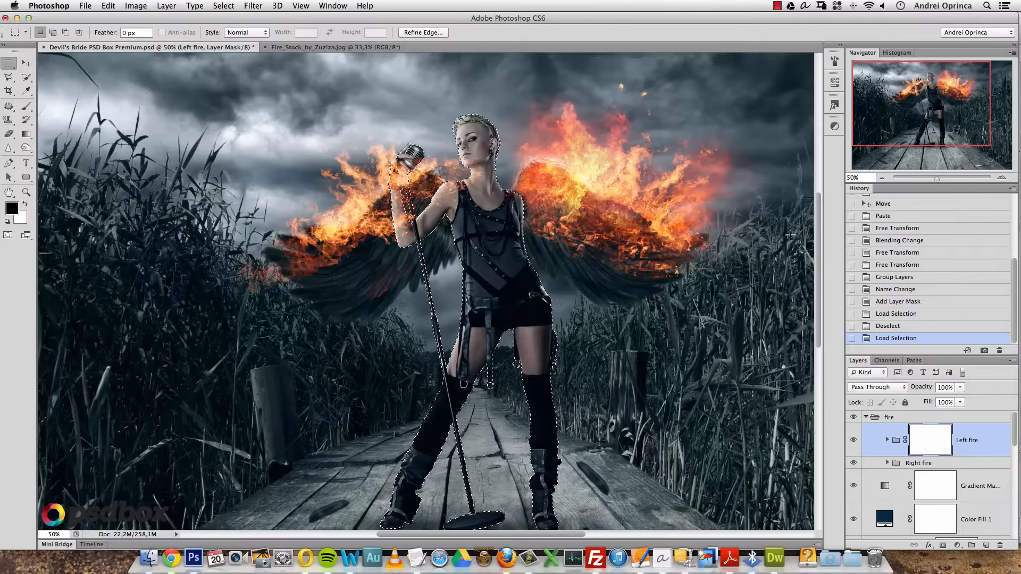
key("alt")
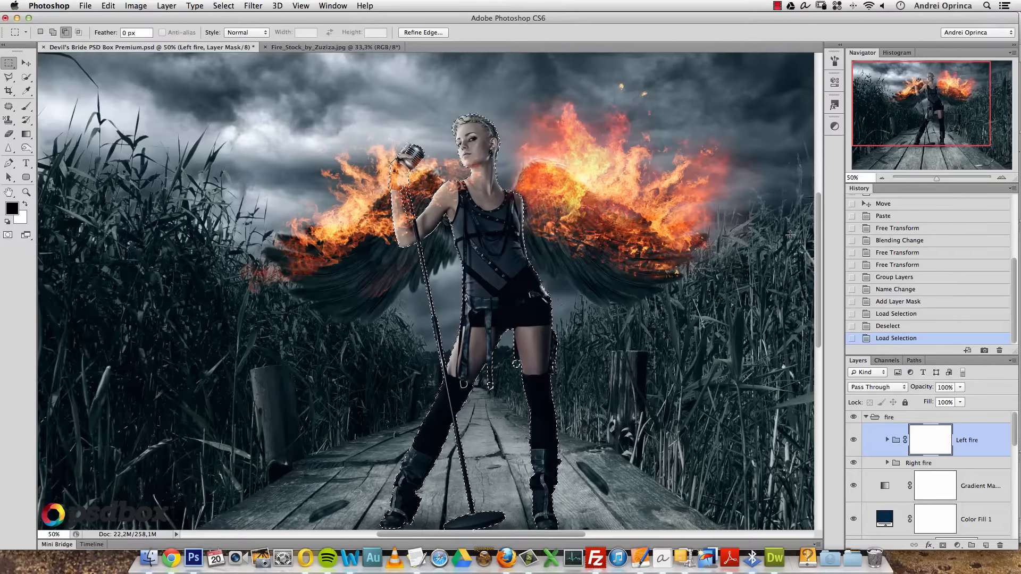
key("alt+BackSpace")
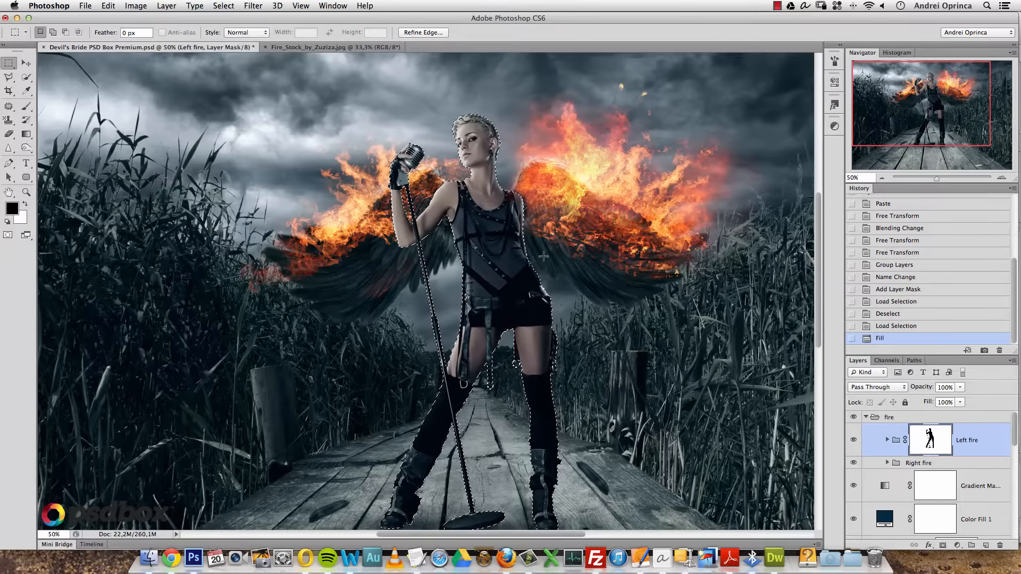
key("super+d")
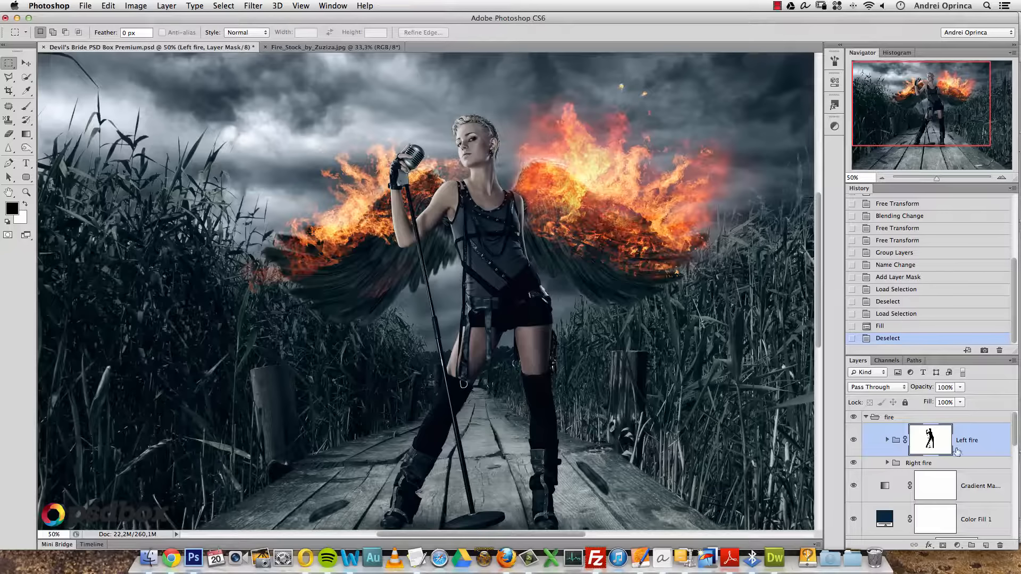
left_click(931, 442, "shift")
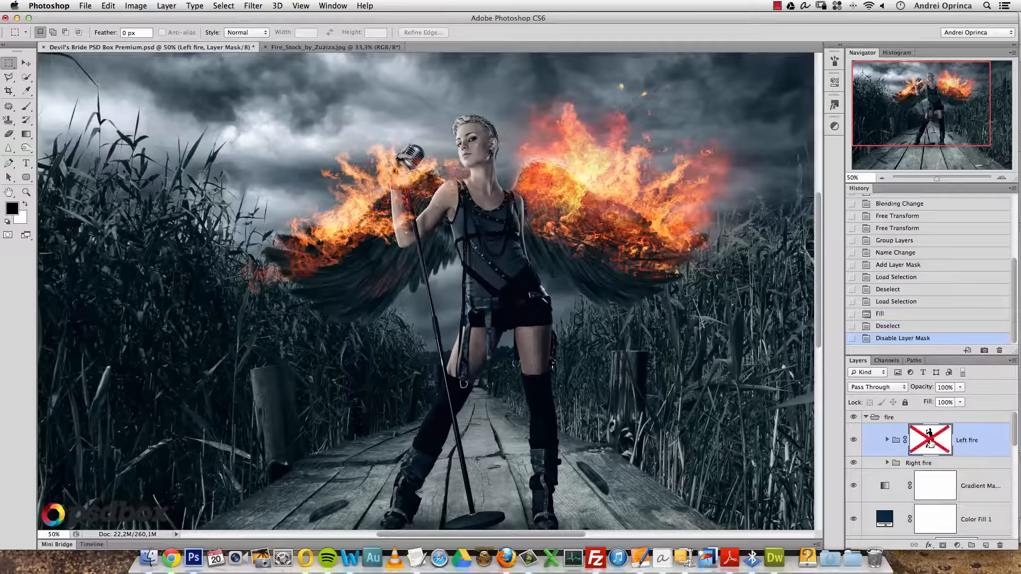
left_click(929, 441, "shift")
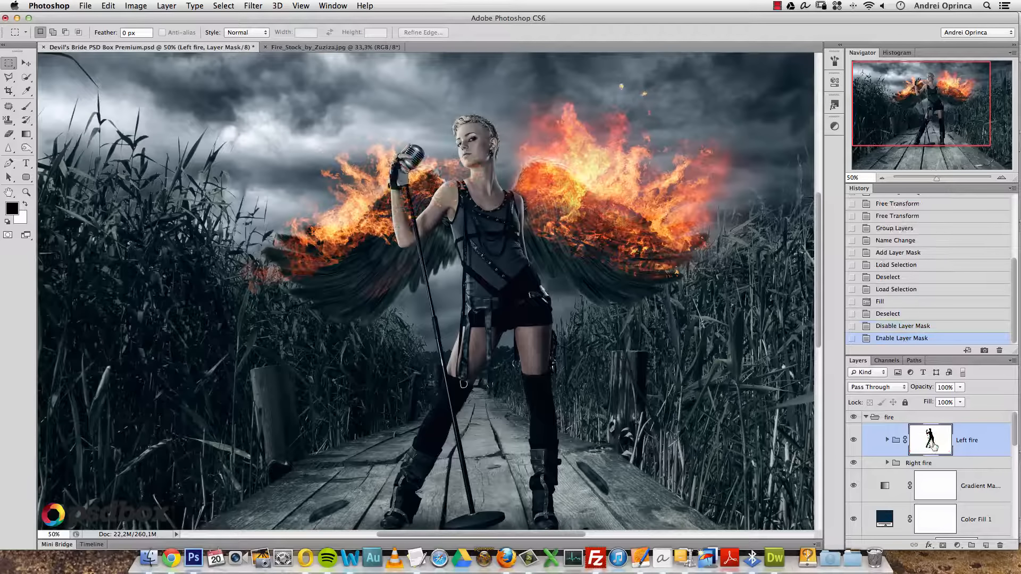
left_click(887, 439)
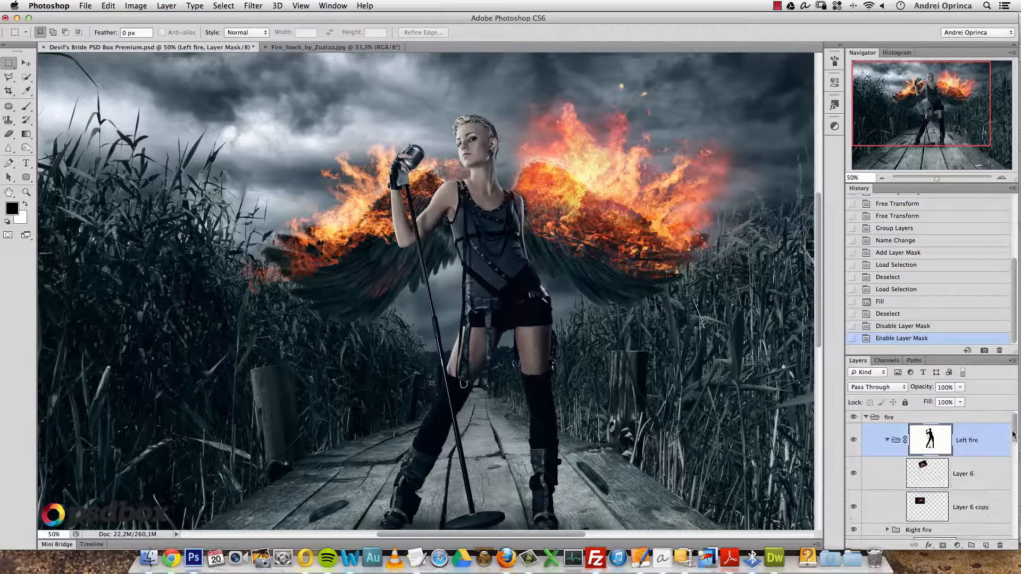
- Revert a trial move of Layer 6 in History and open the Stock folder's images
scroll(1013, 434, "down", 2)
left_click(986, 452)
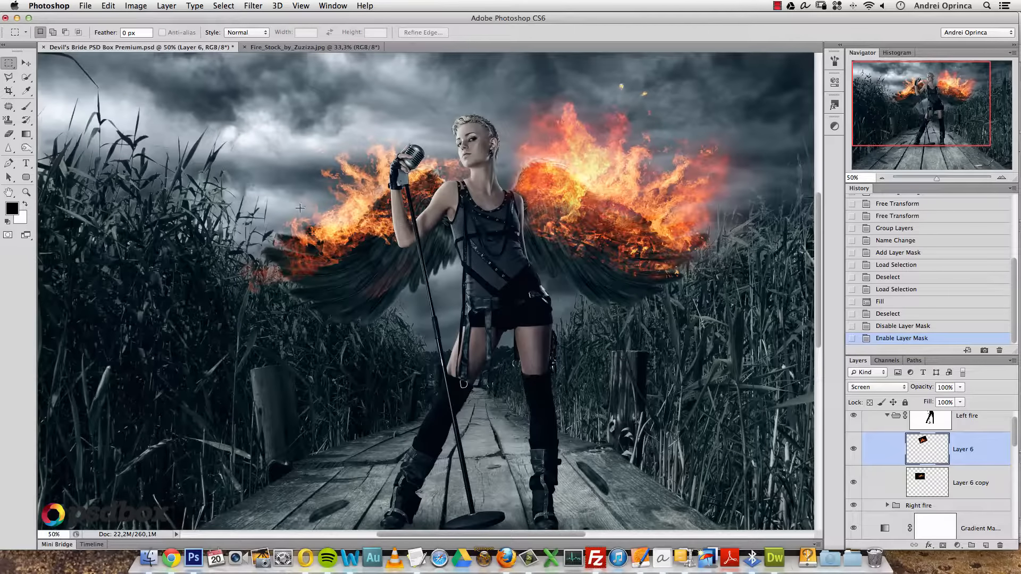
key("v")
left_click_drag(372, 234, 457, 234)
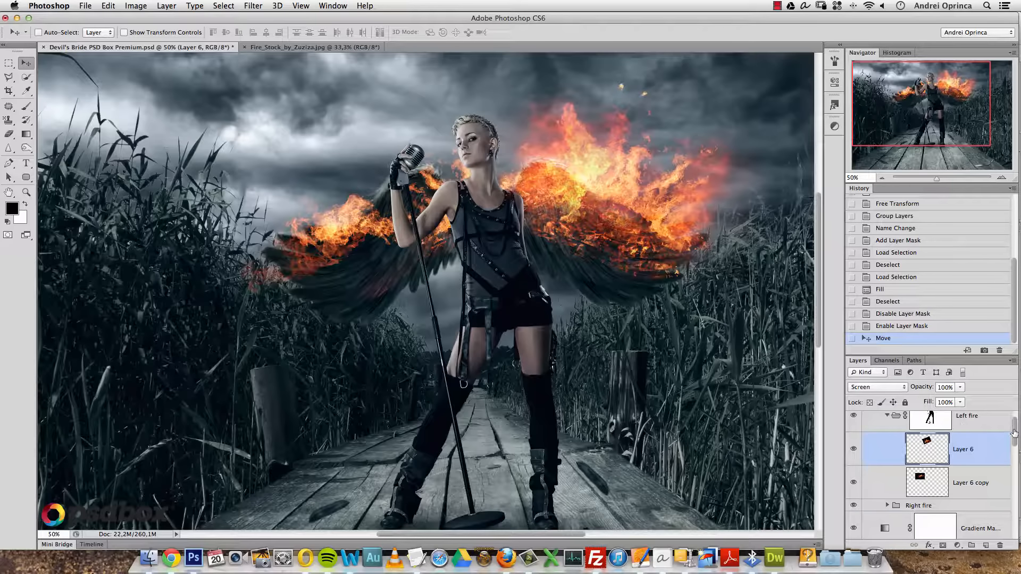
scroll(944, 436, "up", 1)
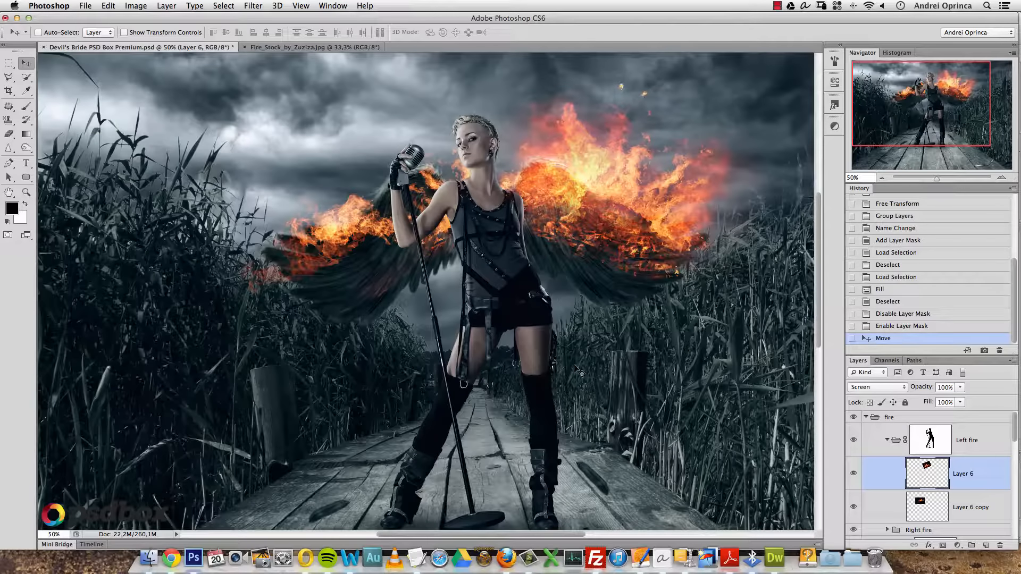
key("super+c")
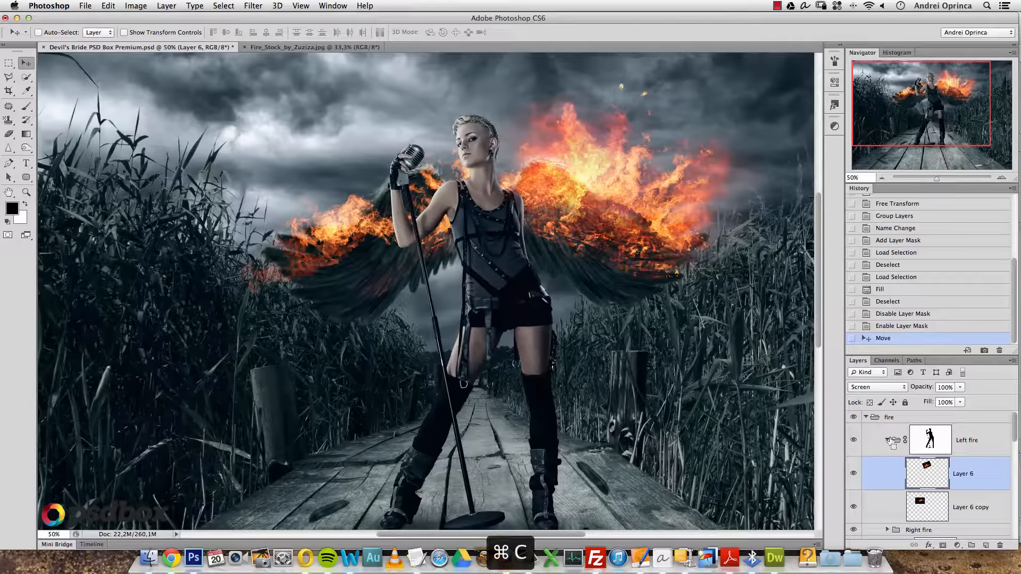
left_click(901, 326)
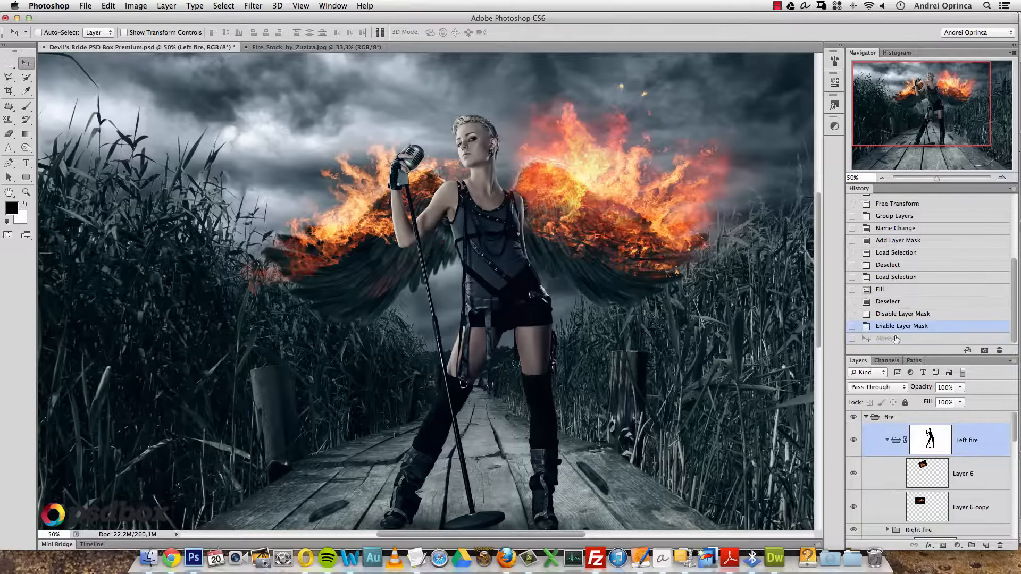
key("super+o")
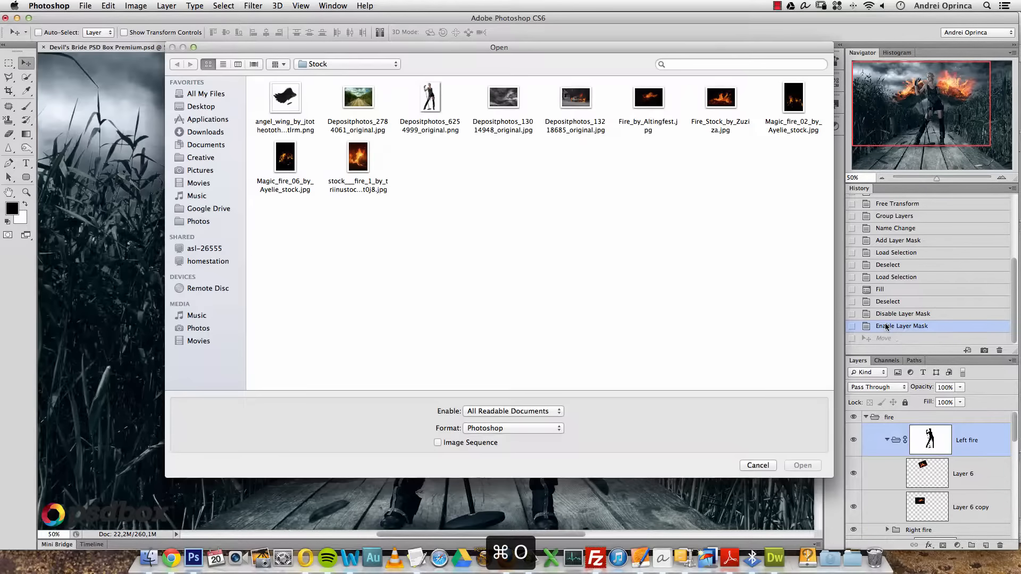
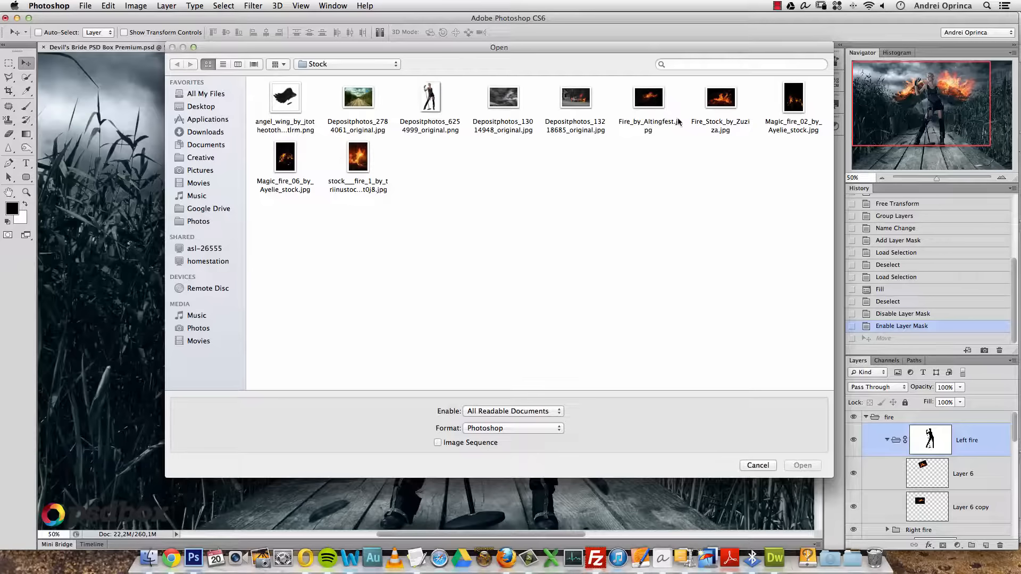
- Open the orange stock fire JPEG and copy the fire image
left_click(371, 172)
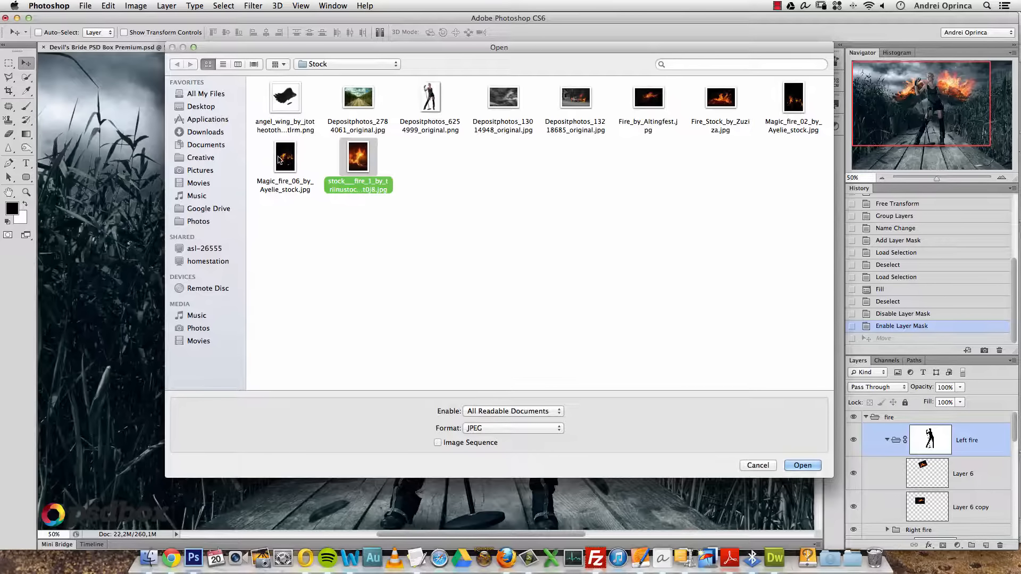
left_click(353, 160)
left_click(802, 465)
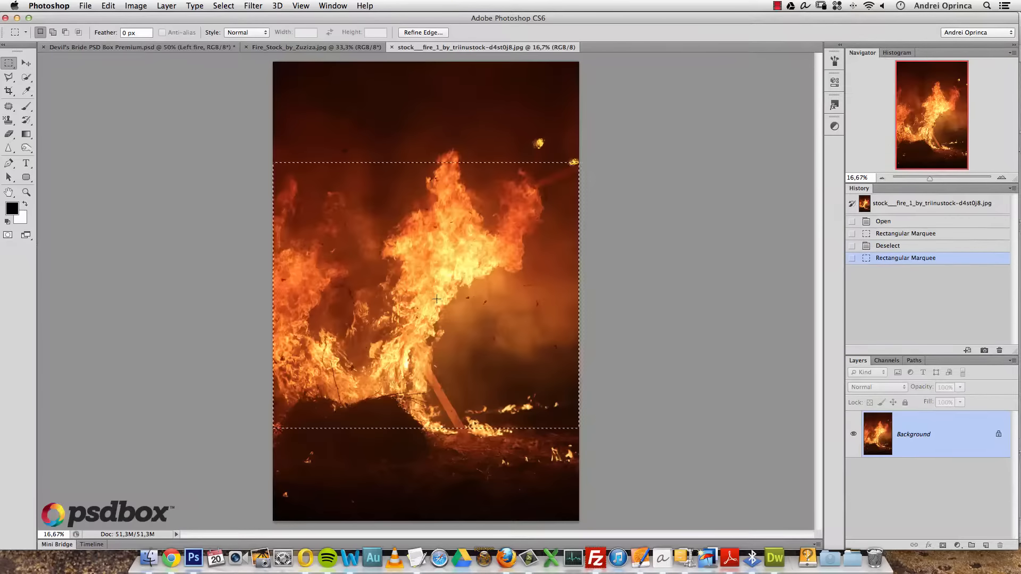
left_click_drag(428, 305, 430, 277)
left_click_drag(444, 279, 431, 277)
key("super+c")
- Close the fire photo without saving and paste it above Layer 6 as Layer 7
key("super+w")
left_click(481, 200)
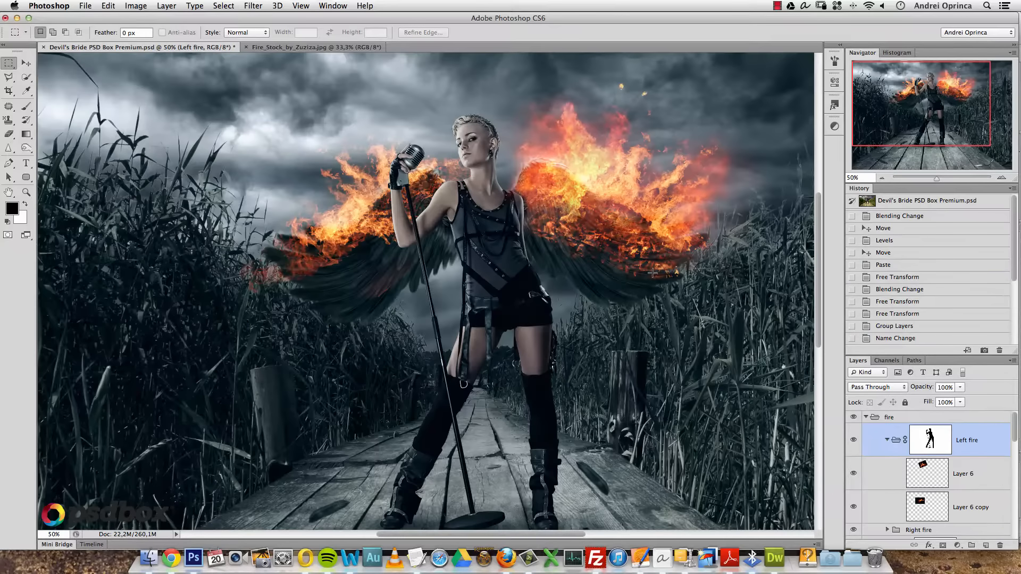
left_click(998, 467)
key("super+v")
key("alt+space")
left_click(585, 254)
- Scale the pasted fire to about 14%, flip it horizontally and place it on the left wing
key("super+t")
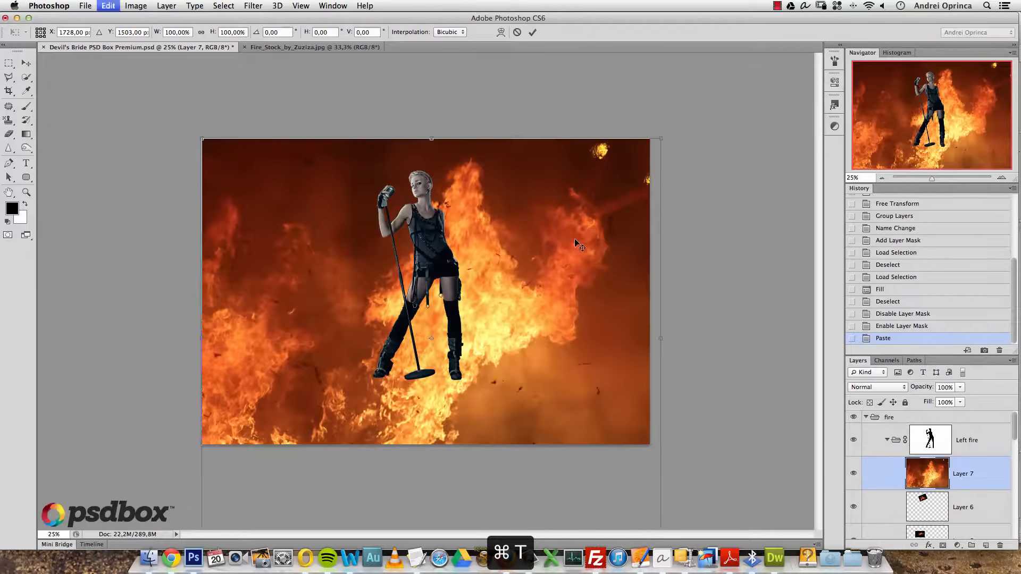
left_click(201, 32)
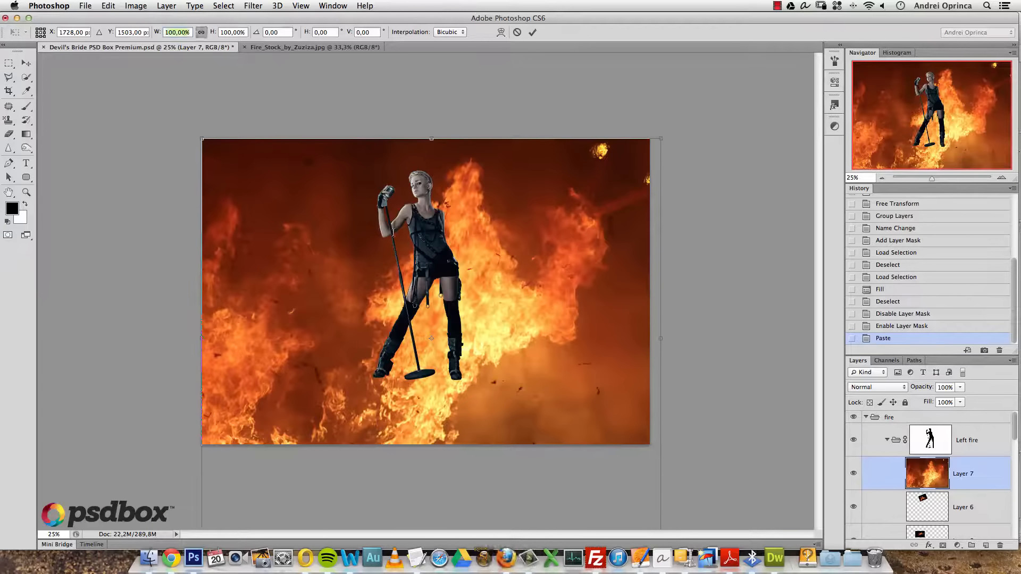
type("30")
left_click_drag(444, 370, 375, 250)
left_click_drag(431, 158, 358, 203)
left_click_drag(353, 250, 384, 223)
right_click(383, 224)
left_click(428, 356)
right_click(373, 240)
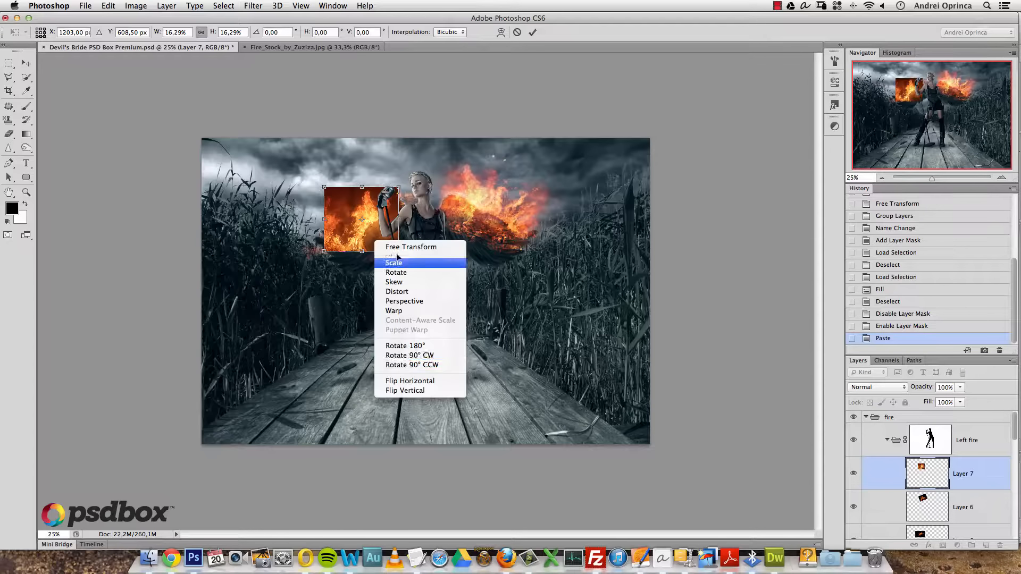
left_click(415, 381)
left_click_drag(398, 186, 369, 223)
key("Return")
- Set Layer 7's blend mode to Screen
key("m")
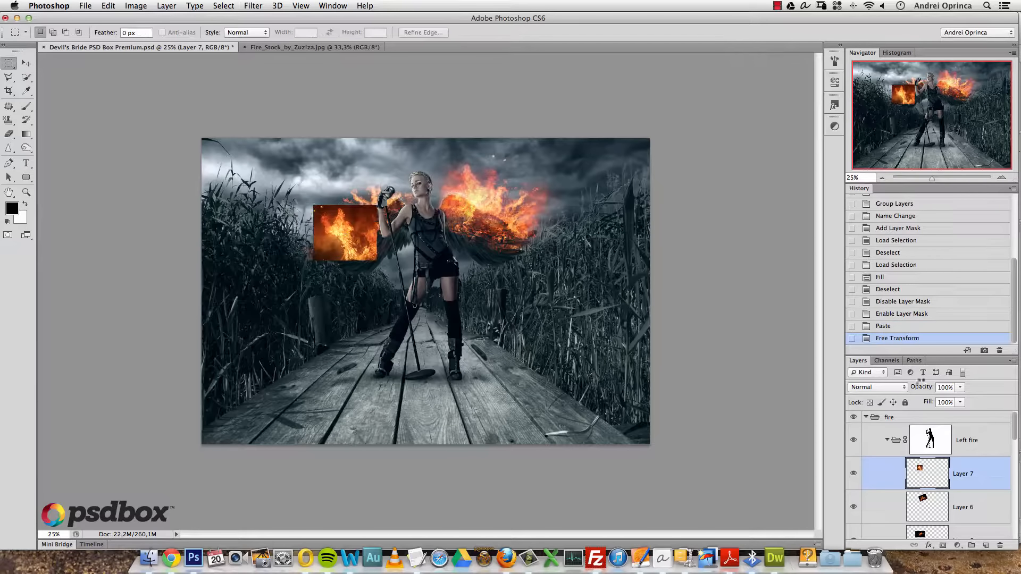
left_click(877, 387)
left_click(908, 472)
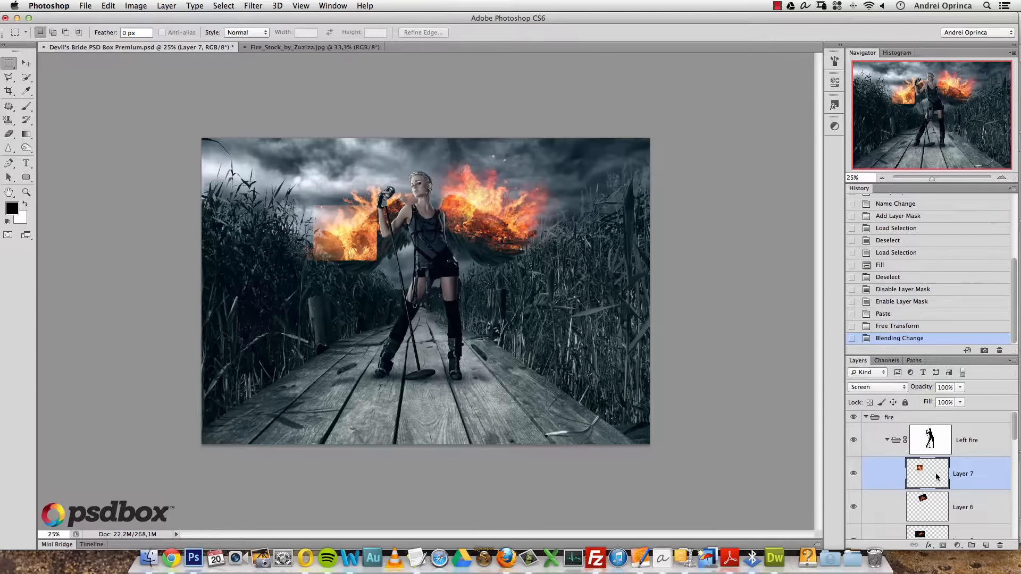
key("super+l")
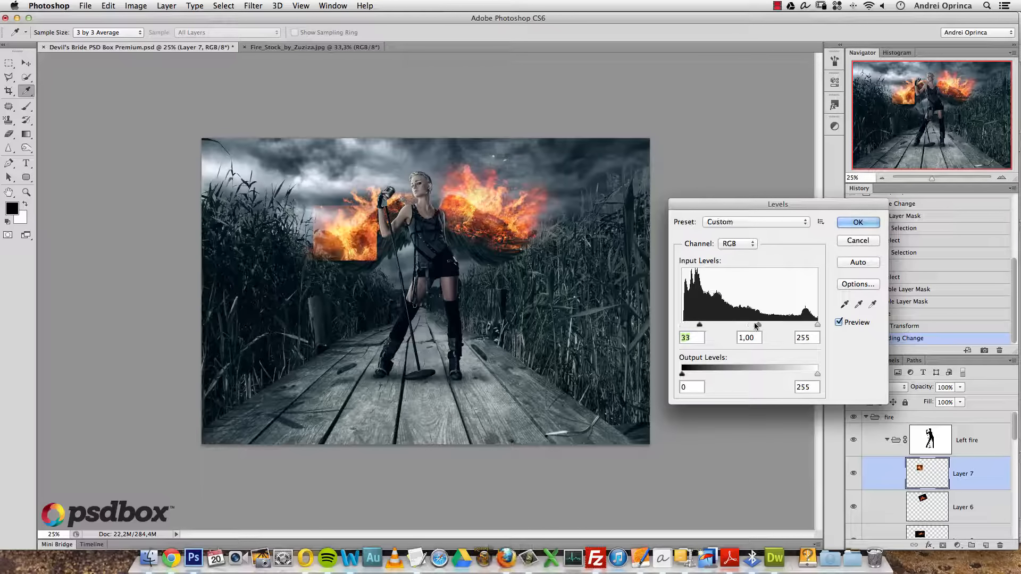
- Darken the fire patch with Levels input values 53 and 0.63
left_click(775, 325)
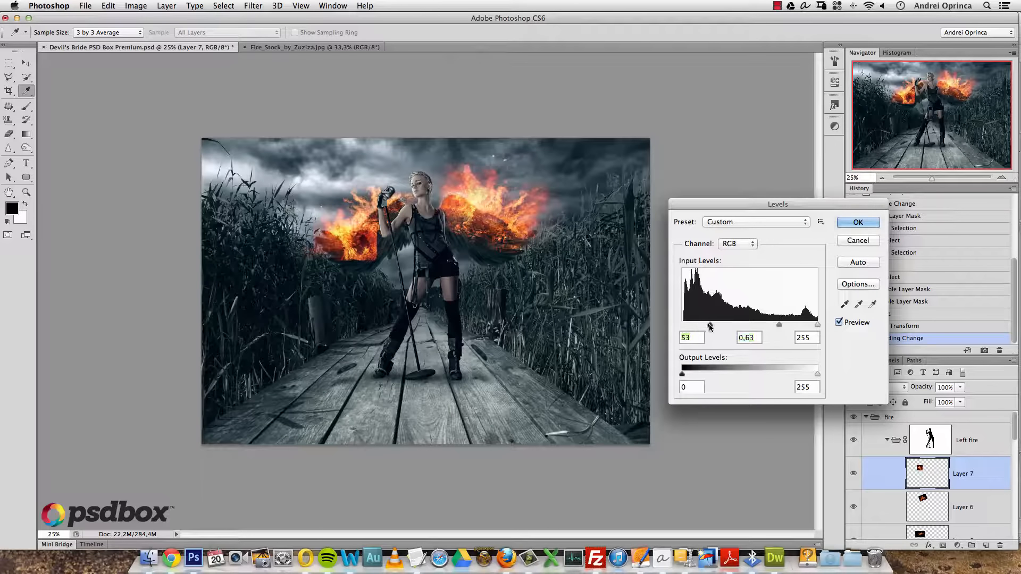
left_click(856, 227)
left_click(340, 240, "super")
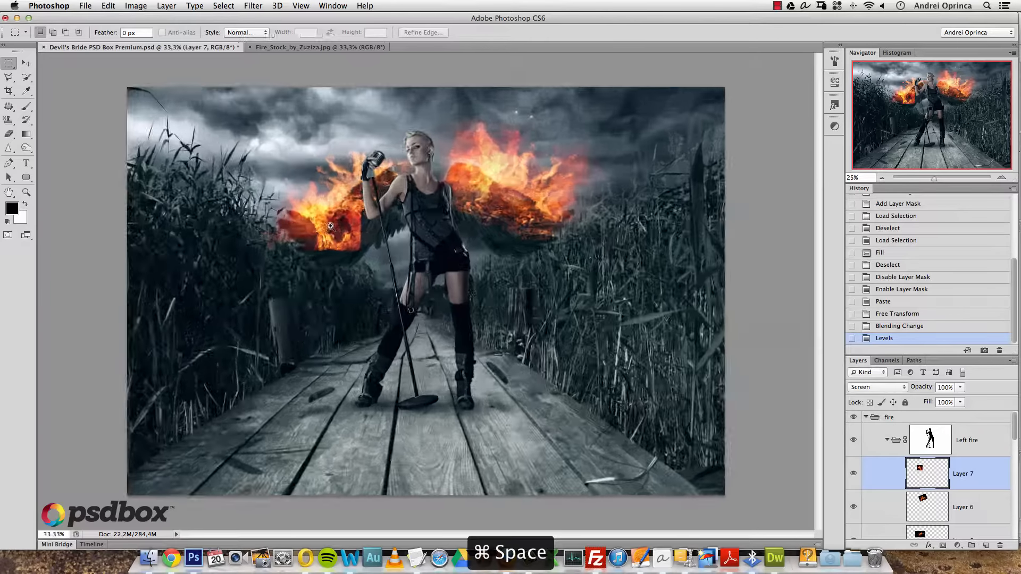
left_click(338, 240, "super")
left_click_drag(336, 216, 420, 275)
- Desaturate the fire patch to about -28 and move it up onto the wing
key("super+u")
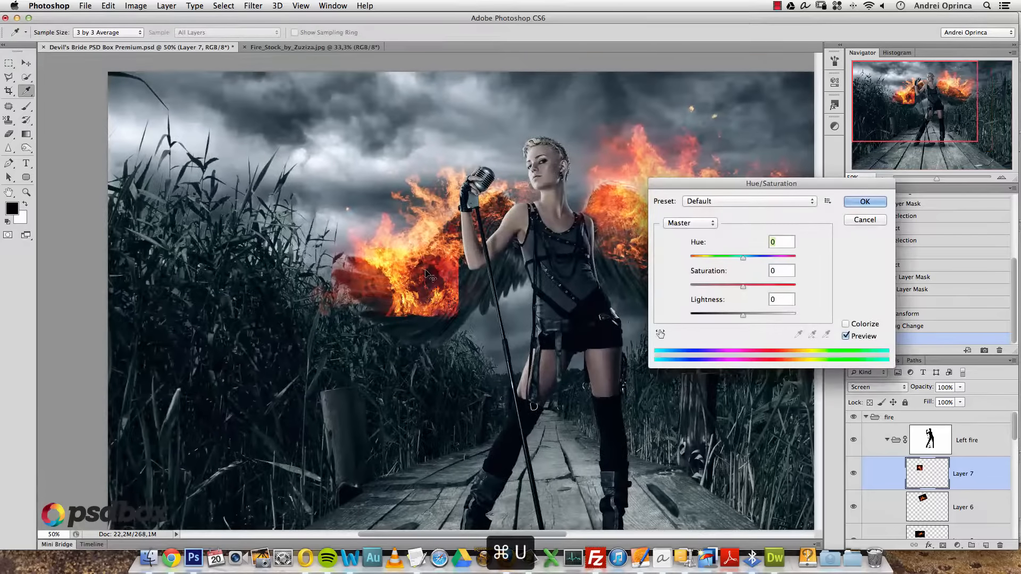
left_click_drag(741, 288, 732, 317)
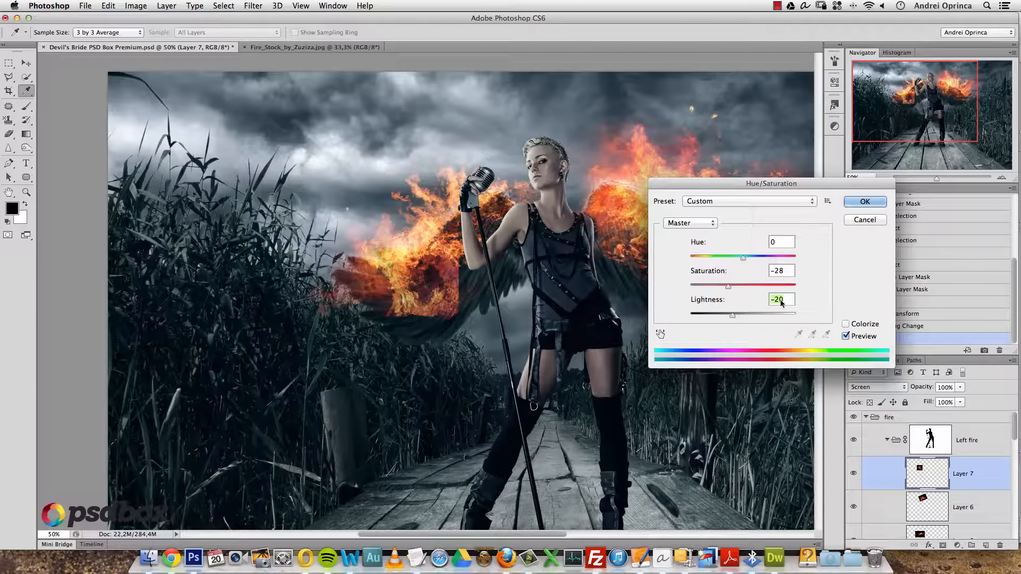
type("0")
left_click_drag(726, 291, 719, 291)
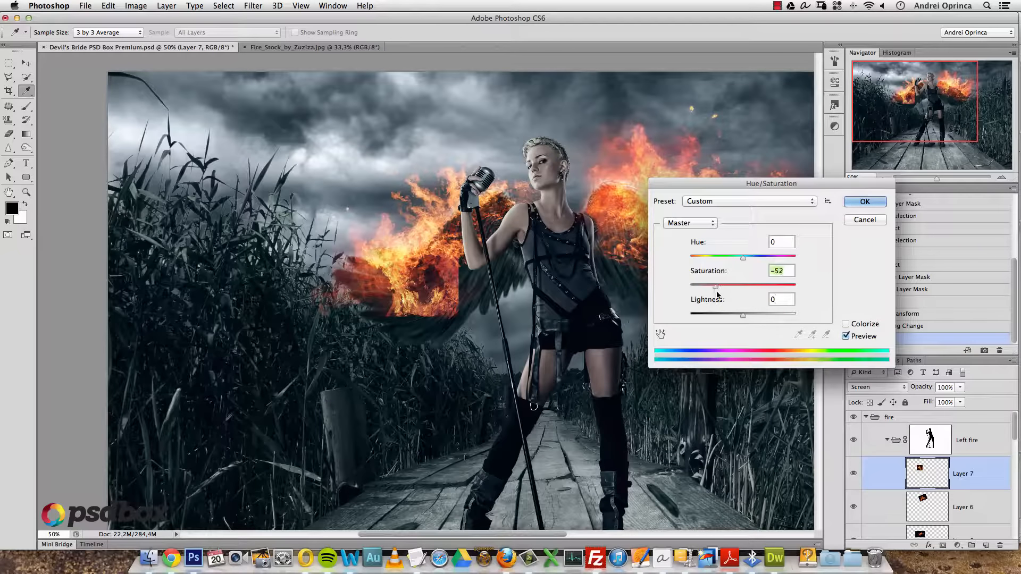
key("Return")
key("v")
left_click_drag(448, 274, 442, 230)
- Revert to the Levels state in History and shift the fire patch slightly lower left
left_click(890, 327)
left_click(884, 314)
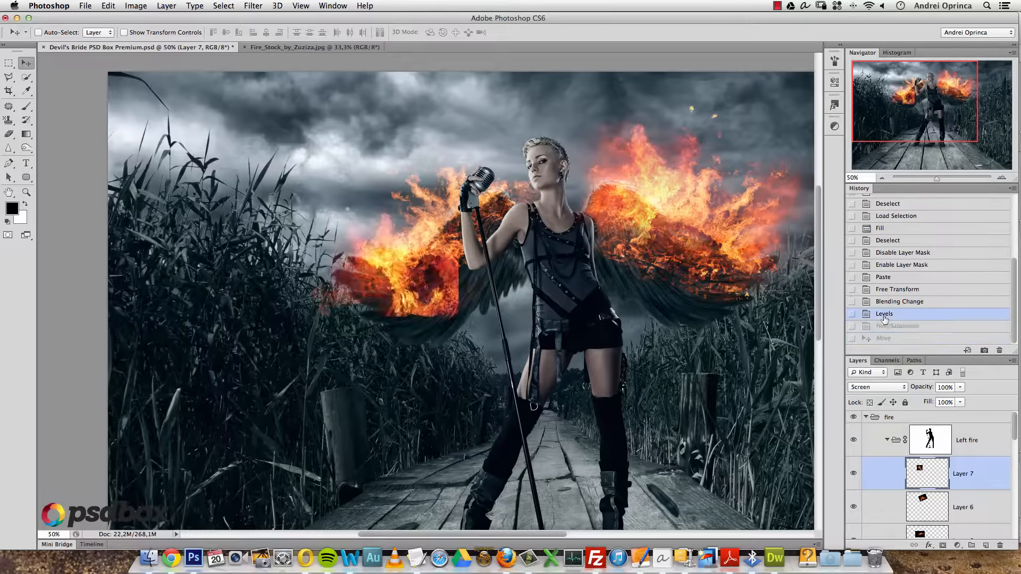
mouse_move(431, 304)
left_mouse_down()
mouse_move(391, 255)
mouse_move(420, 309)
left_mouse_up()
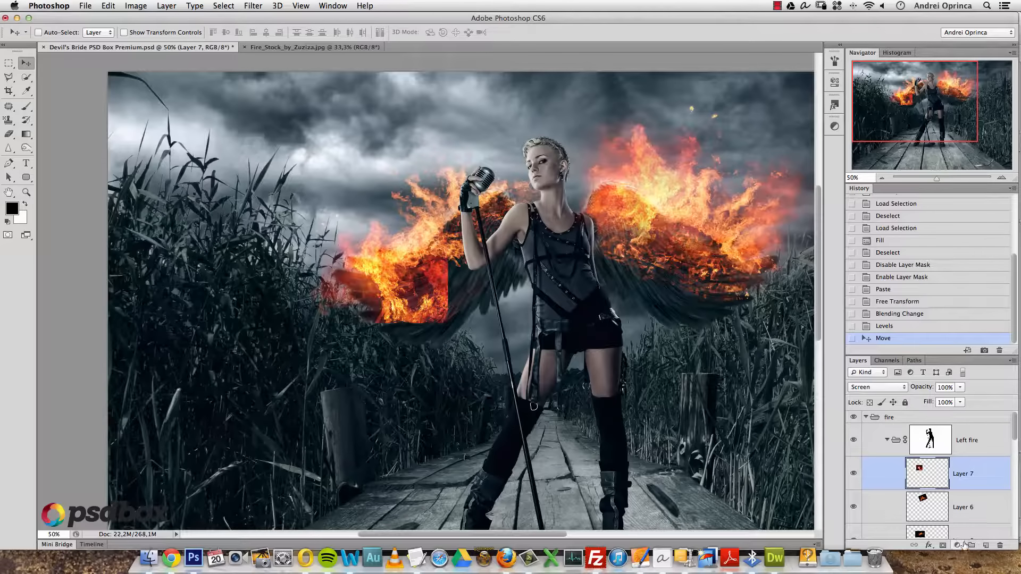
- Add a layer mask to Layer 7 and brush black over the fire patch's hard edges
left_click(943, 546)
key("b")
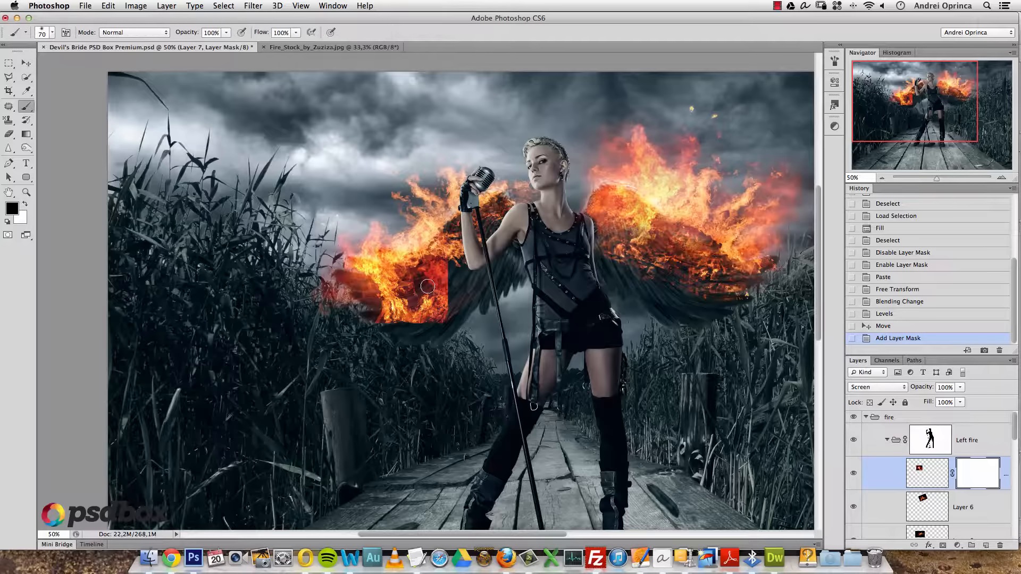
key("]")
left_click_drag(450, 250, 447, 314)
left_click_drag(447, 268, 433, 305)
mouse_move(444, 313)
left_mouse_down()
mouse_move(424, 319)
mouse_move(440, 295)
left_mouse_up()
mouse_move(412, 331)
left_mouse_down()
mouse_move(431, 290)
mouse_move(348, 298)
left_mouse_up()
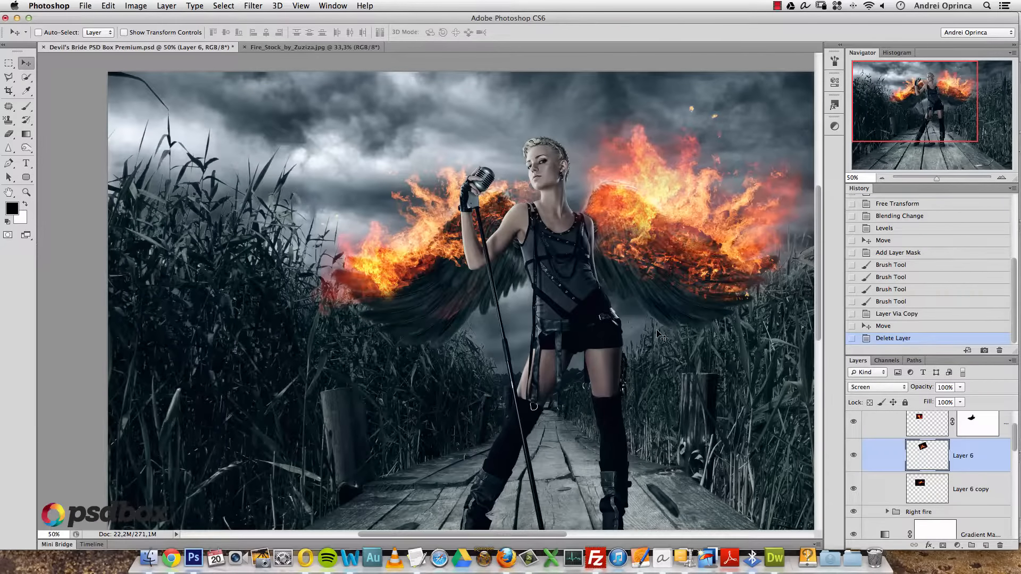
key("super+o")
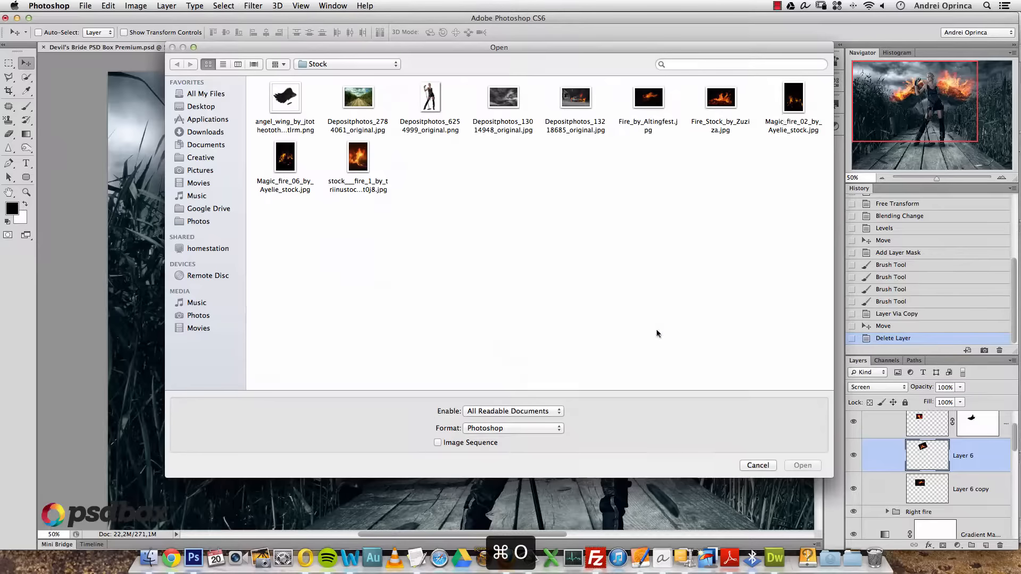
- Copy Fire_Stock_by_Zuziza.jpg and paste it above the masked fire layer as Layer 8
double_click(709, 118)
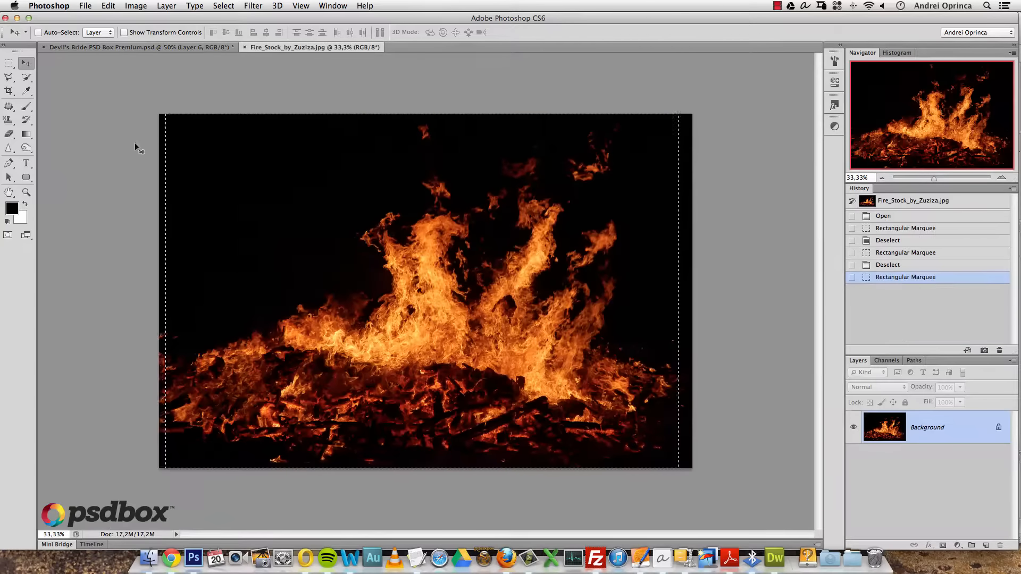
key("super+c")
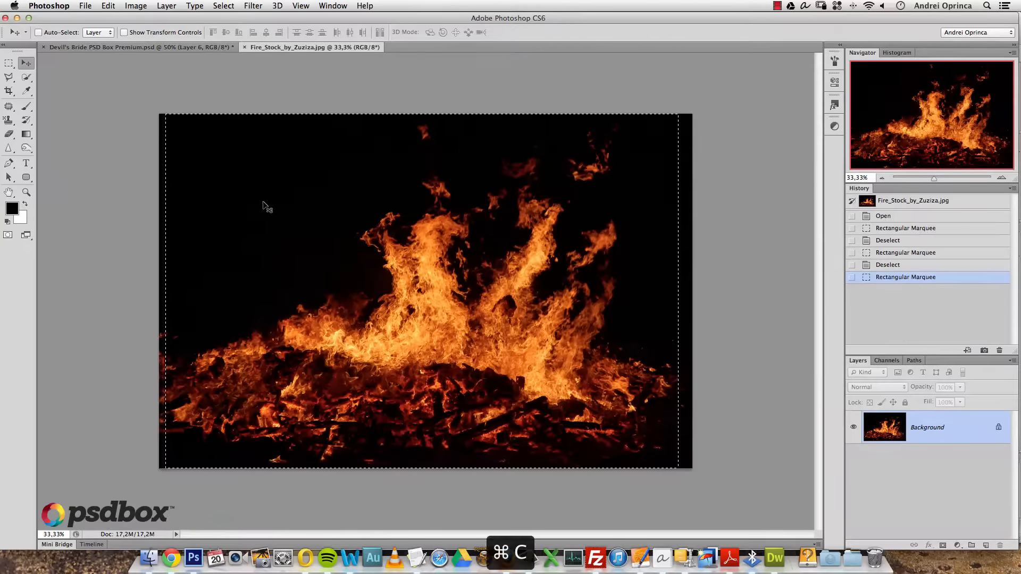
left_click(160, 47)
left_click(968, 483)
key("super+v")
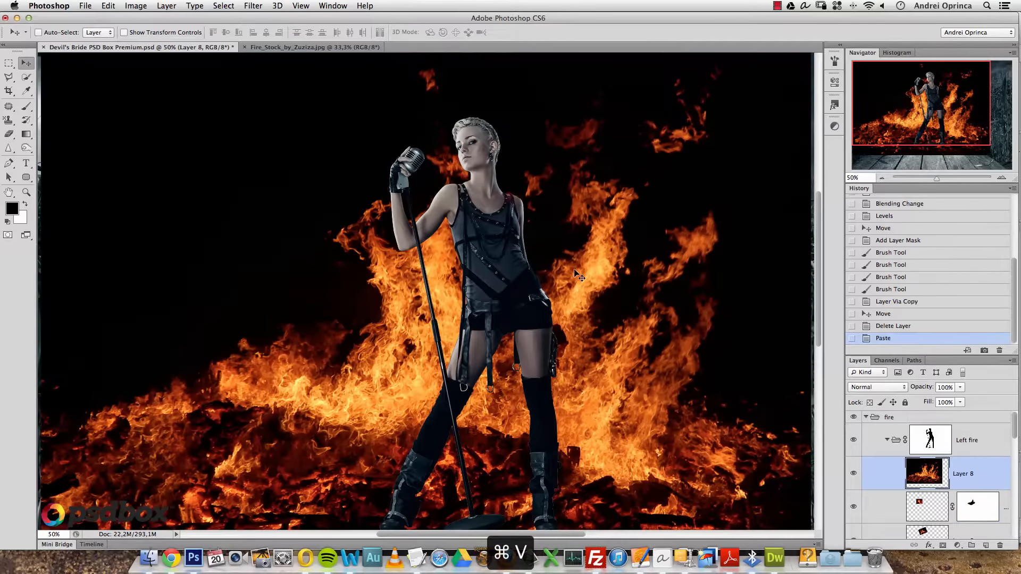
- Shrink the bonfire to about half size and blend it in Screen mode
key("super+t")
left_click(579, 227, "alt")
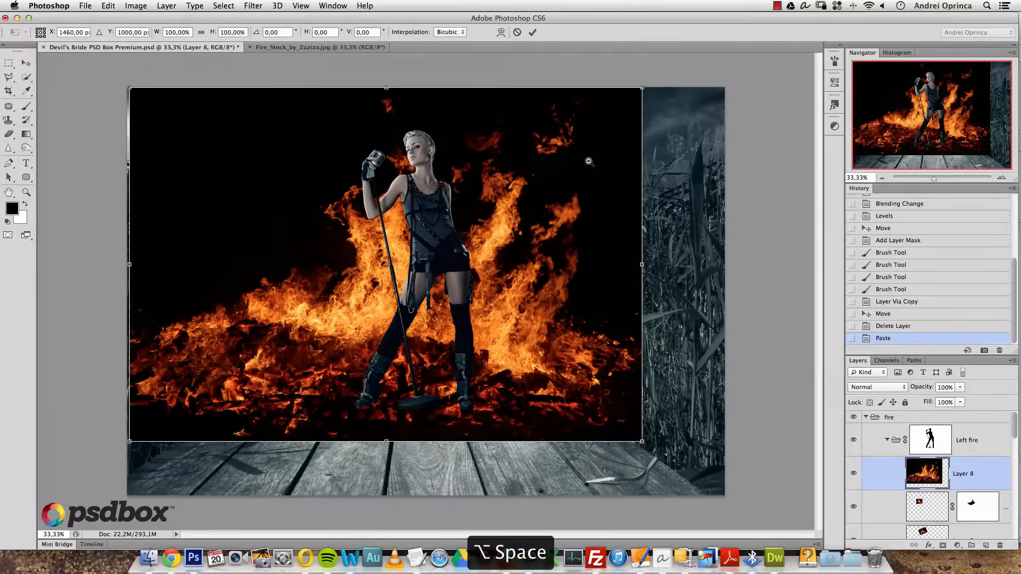
left_click_drag(642, 87, 500, 176)
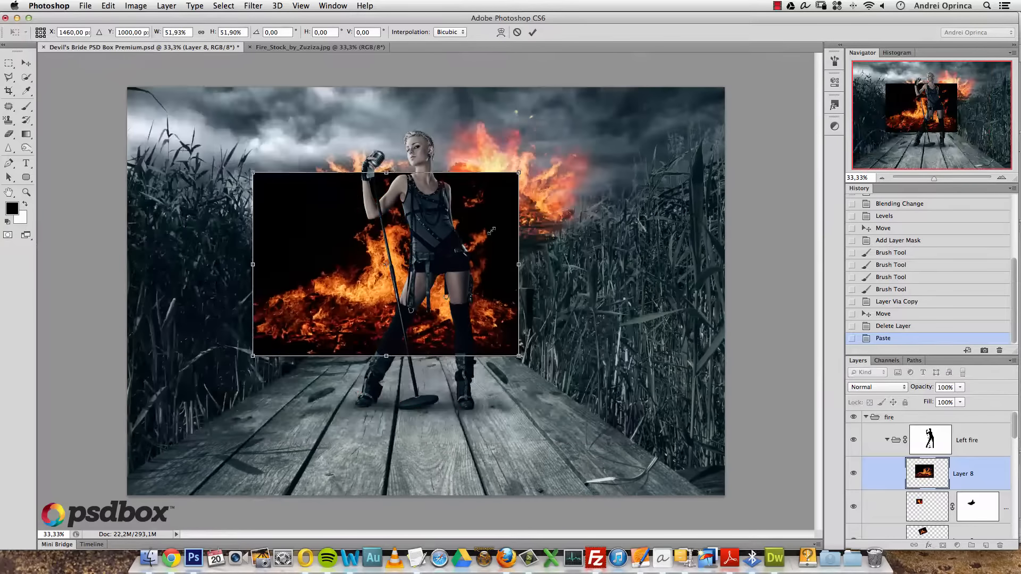
key("Return")
left_click(878, 387)
left_click(861, 468)
- Rotate the bonfire to about -39°, scale it to 52%, flip it horizontally onto the left wing
key("super+t")
left_click_drag(558, 229, 361, 106)
left_click_drag(354, 72, 238, 178)
left_click_drag(298, 205, 277, 190)
left_click_drag(259, 267, 324, 208)
right_click(326, 209)
left_click(343, 221)
right_click(333, 215)
left_click(343, 220)
right_click(323, 194)
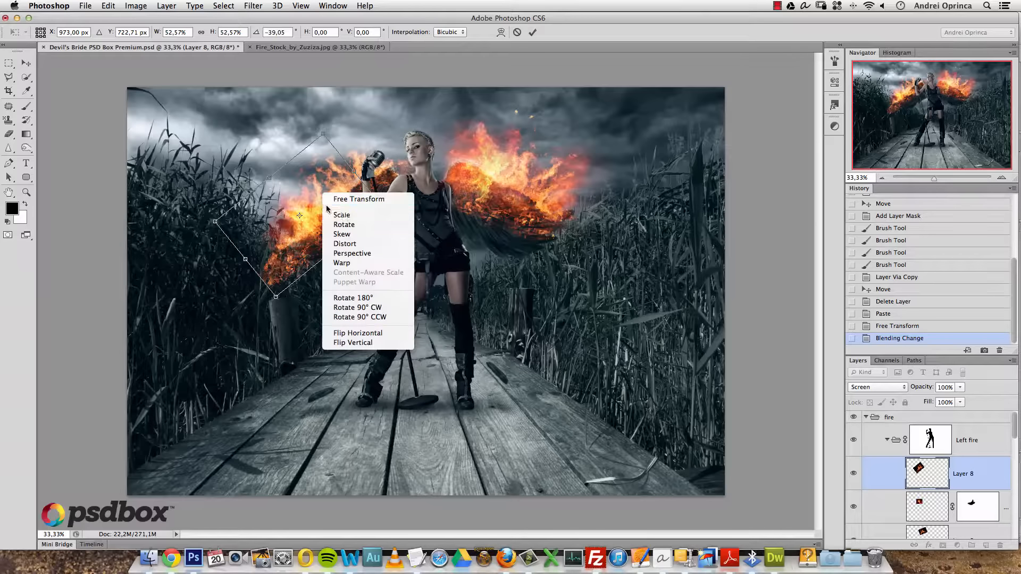
left_click(372, 333)
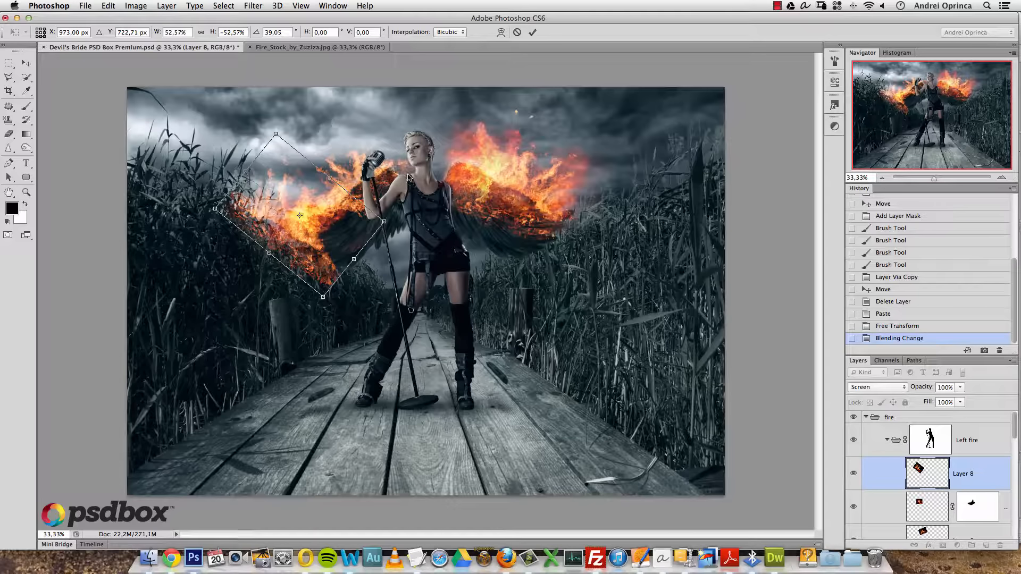
key("Return")
- Nudge the bonfire up-left, then enlarge and reposition it along the wing
key("alt+t")
left_click_drag(433, 201, 290, 151)
key("super+t")
left_click_drag(326, 208, 350, 194)
left_click_drag(386, 281, 394, 290)
left_click_drag(368, 241, 372, 246)
key("Return")
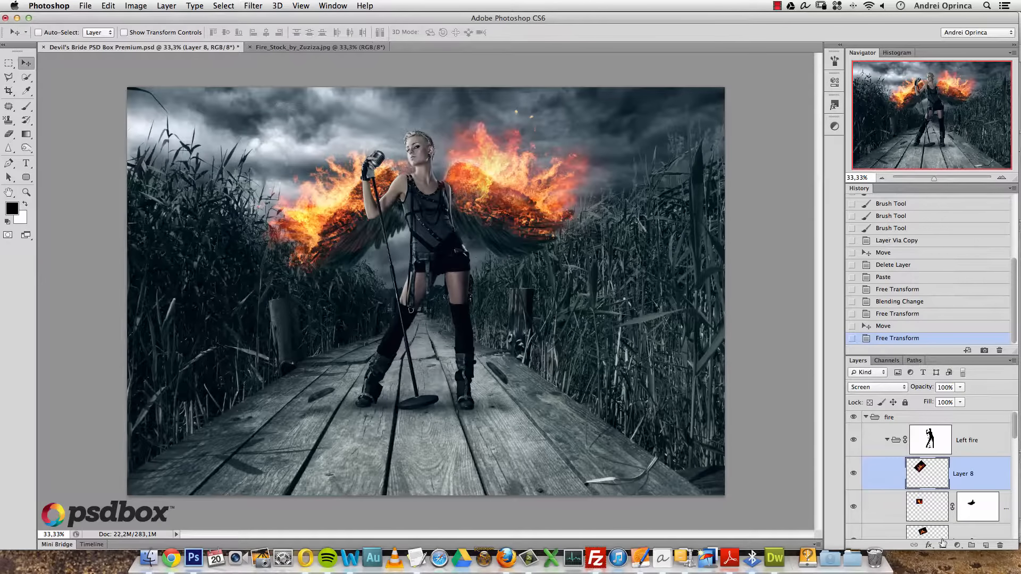
- Add a layer mask to the bonfire and paint out fire along the left wing, undoing some strokes
left_click(945, 545)
key("b")
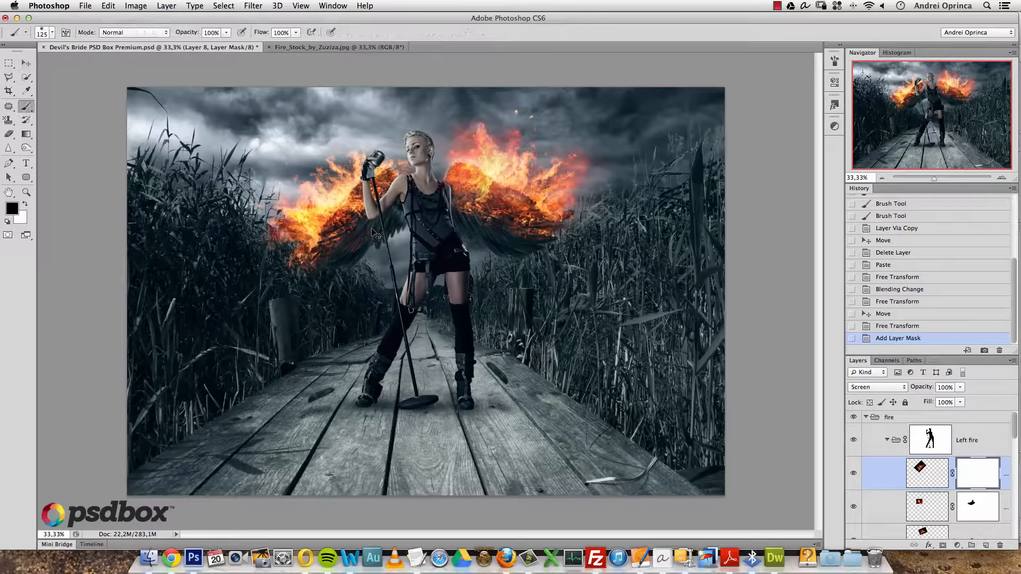
left_click_drag(351, 196, 338, 208)
left_click(334, 215)
left_click(329, 219)
left_click(326, 224)
left_click(323, 231)
left_click(322, 235)
left_click(319, 240)
left_click(319, 242)
key("alt+super+z")
key("alt+super+z")
key("alt+super+z")
key("alt+super+z")
key("alt+super+z")
key("alt+super+z")
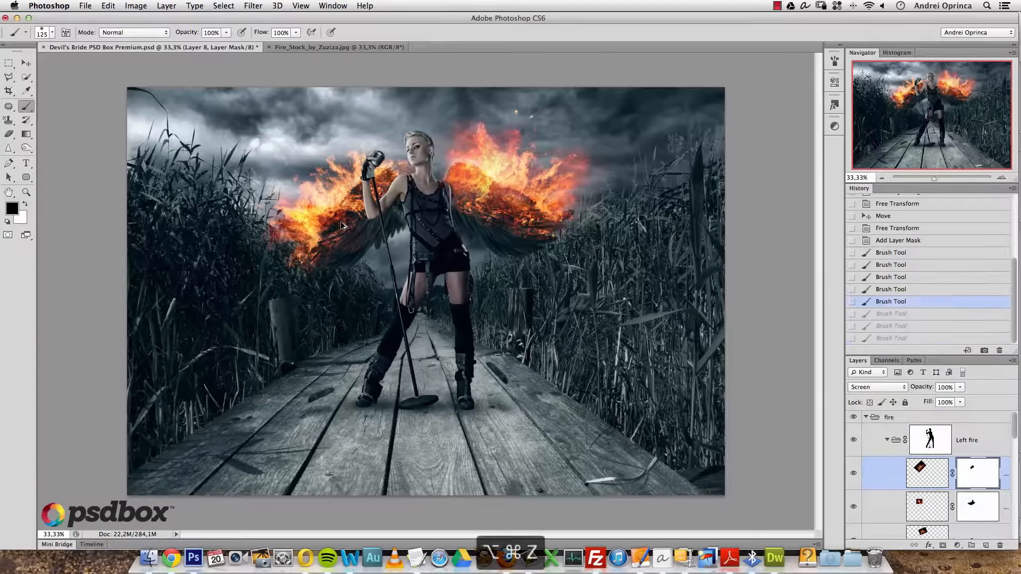
- Fade the bonfire's left edge with more black mask strokes
left_click(312, 205)
left_click(308, 208)
left_click(302, 208)
left_click(296, 211)
left_click(298, 207)
left_click(301, 209)
left_click(299, 217)
left_click(291, 210)
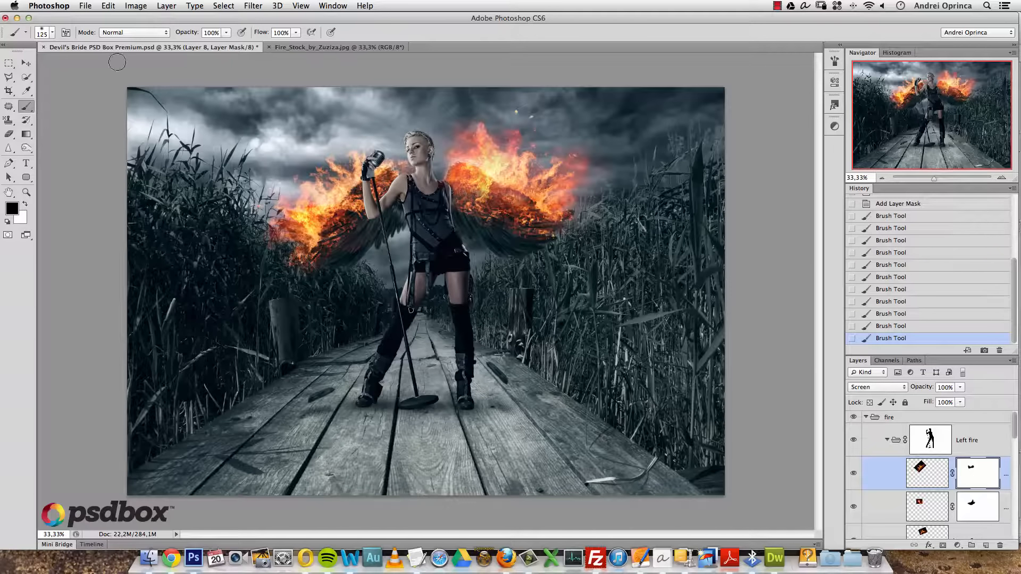
left_click(27, 63)
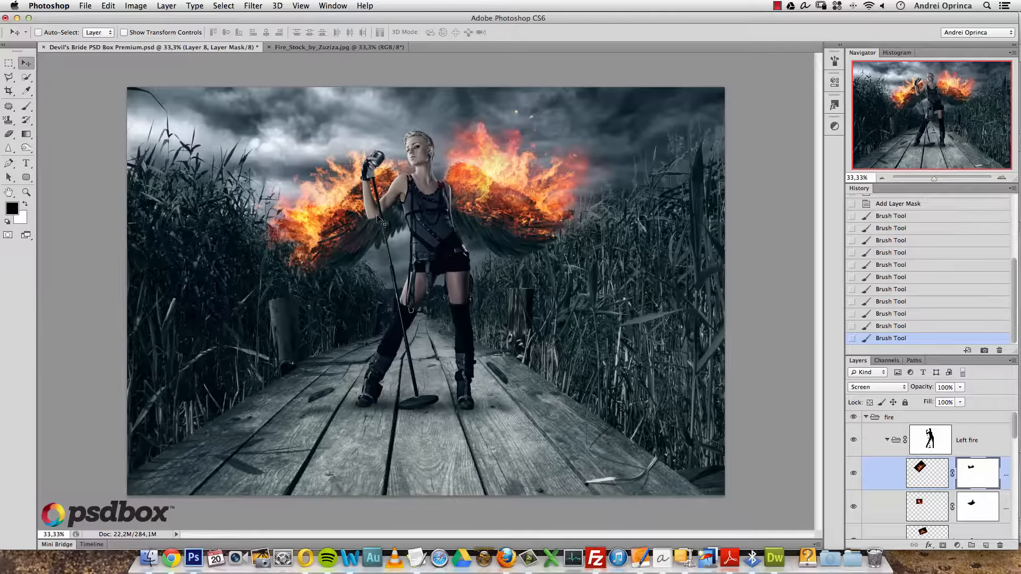
scroll(380, 212, "up", 1)
left_click_drag(363, 197, 322, 273)
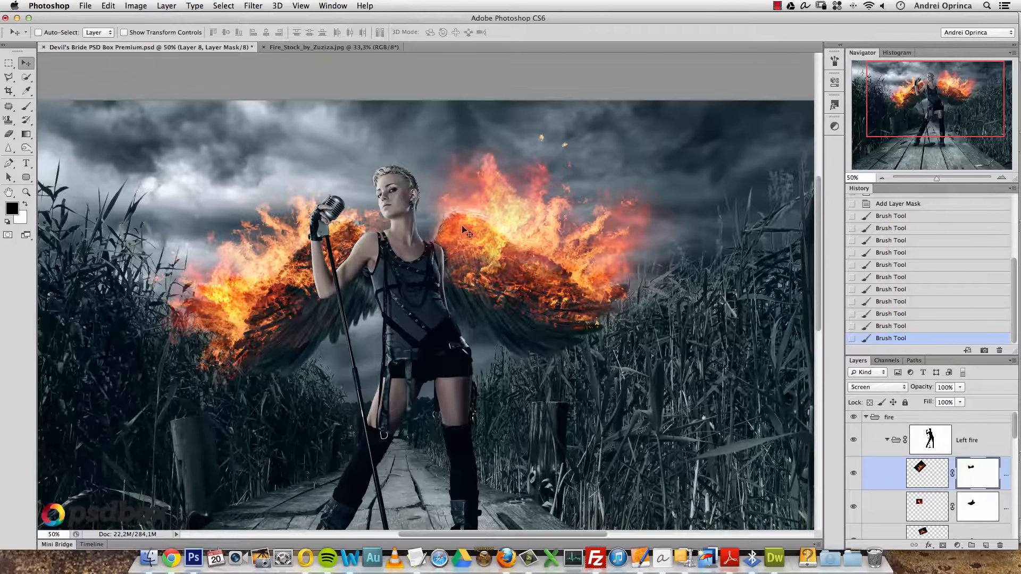
key("super+o")
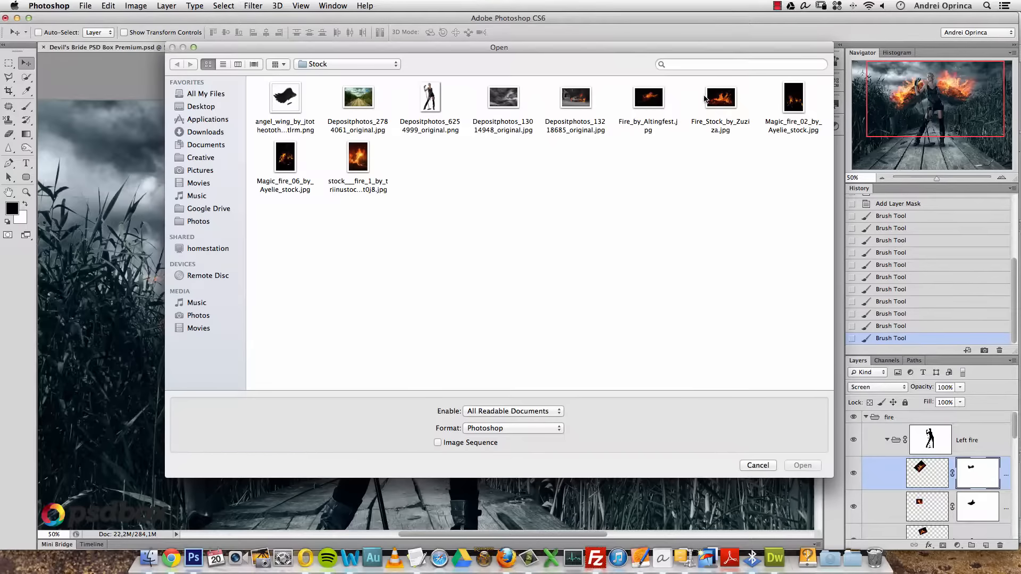
- Copy a marquee of flames from the dark Depositphotos fire photo and paste it in
left_click(583, 95)
left_click(802, 465)
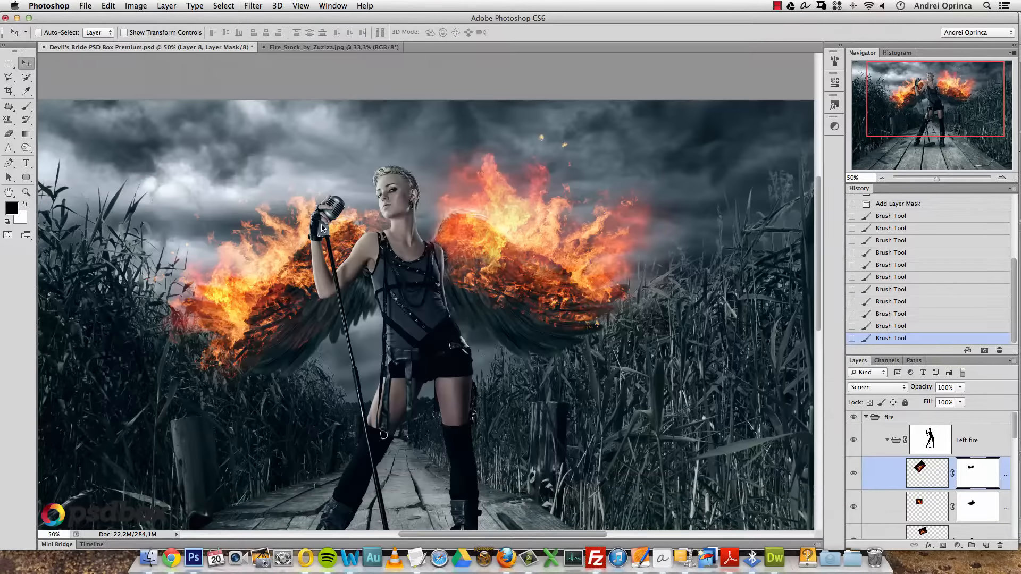
left_click(10, 63)
left_click_drag(561, 244, 654, 361)
key("super+c")
key("super+w")
key("super+v")
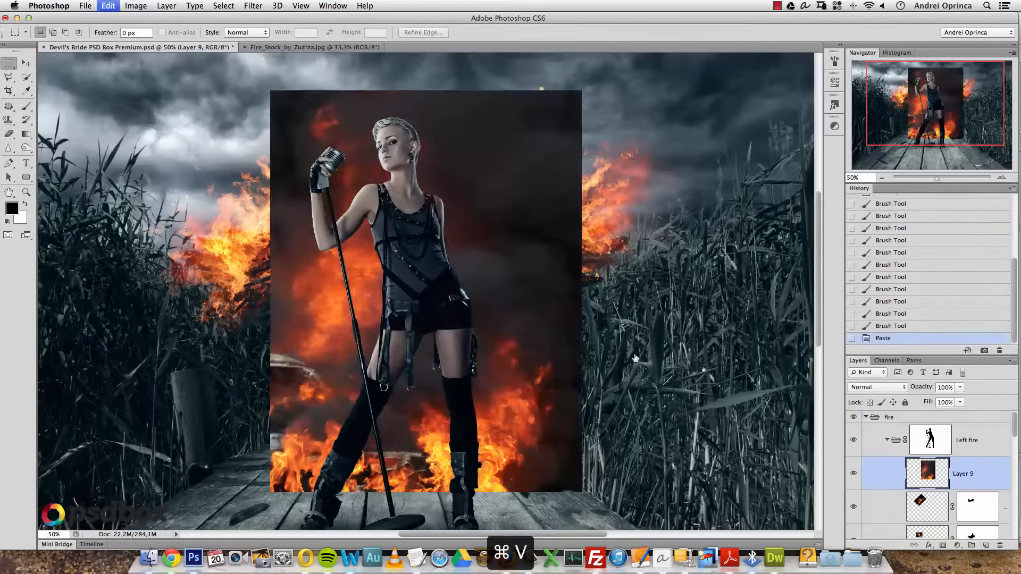
- Rotate the fire patch about 41°, shrink it to 54% on the left wing and set Screen
key("super+t")
left_click_drag(633, 321, 558, 192)
left_click_drag(525, 273, 431, 218)
left_click_drag(581, 283, 352, 239)
left_click_drag(287, 246, 305, 228)
key("Return")
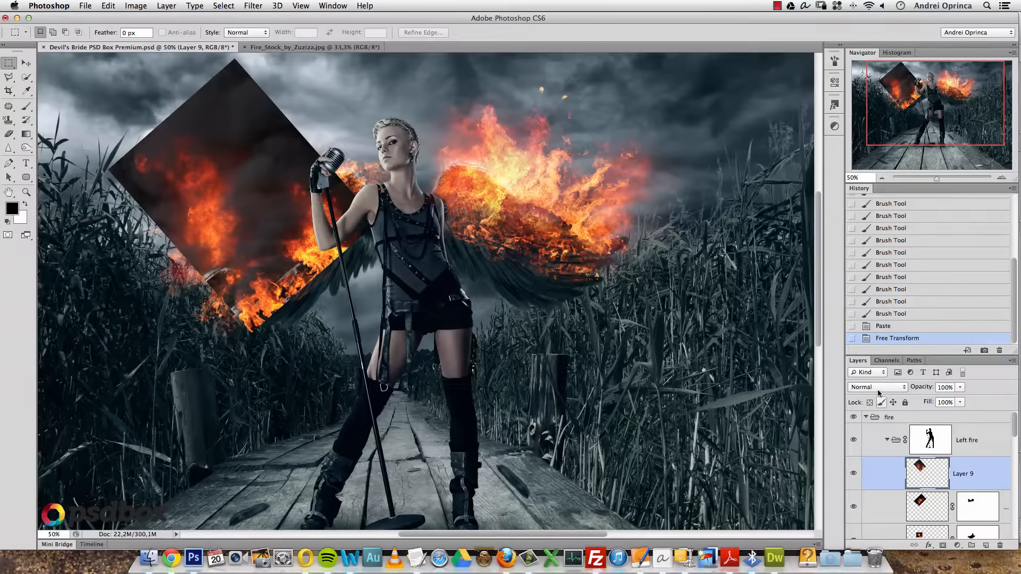
left_click(877, 387)
left_click(877, 462)
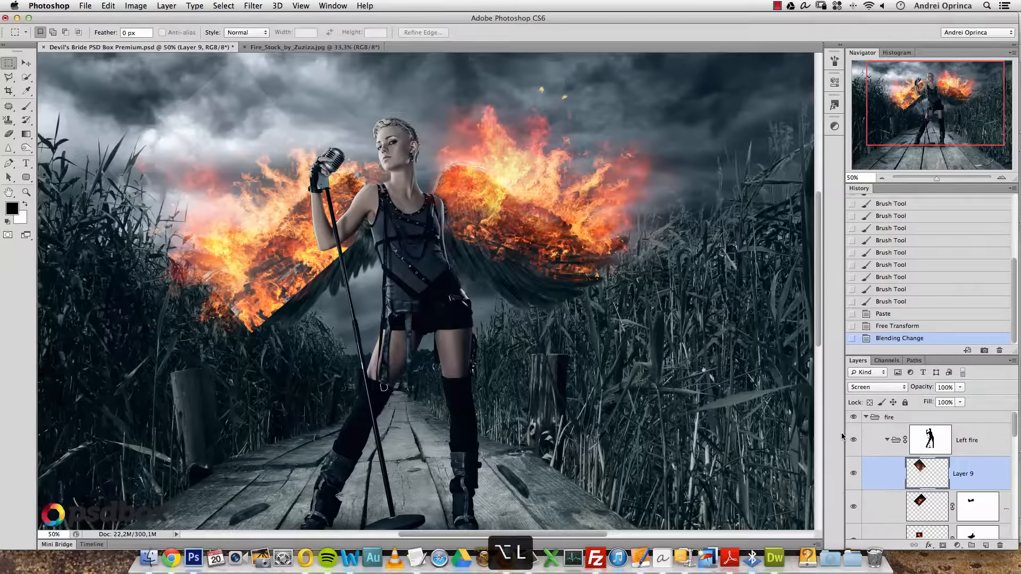
key("super+l")
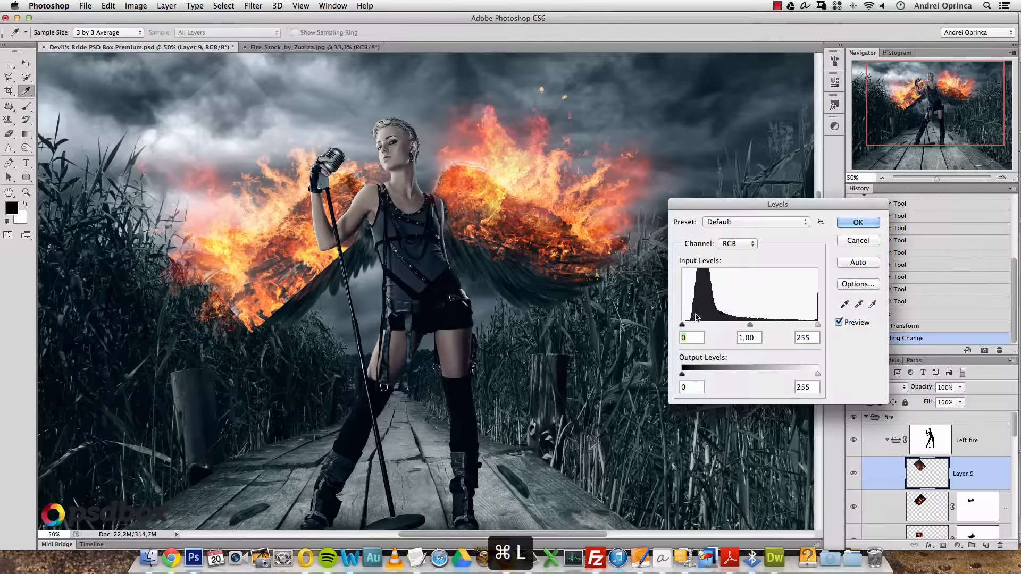
- Darken Layer 9's fire with Levels: black point 12, midtones 0.79
left_click_drag(683, 324, 688, 325)
left_click_drag(755, 325, 764, 325)
key("Return")
key("m")
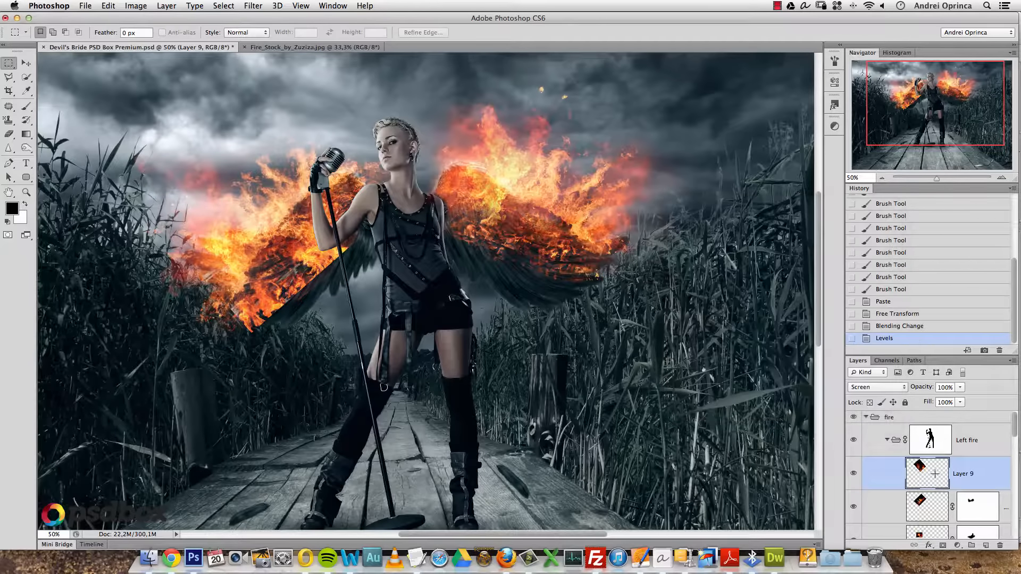
- Mask away the fire's excess lower flames and shift the patch along the wing
left_click(942, 546)
key("b")
left_click_drag(307, 257, 321, 266)
mouse_move(294, 291)
left_mouse_down()
mouse_move(310, 284)
mouse_move(226, 340)
left_mouse_up()
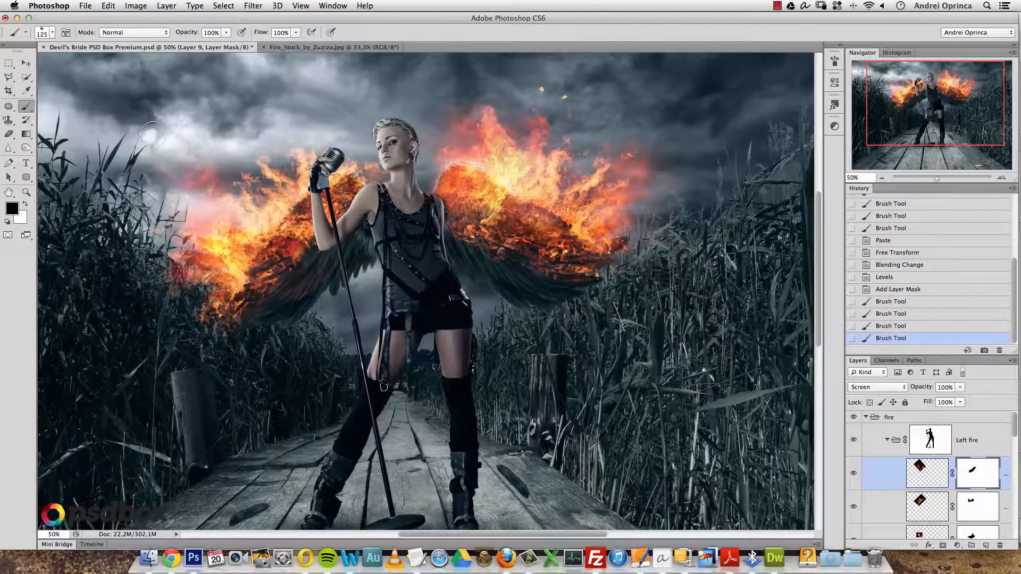
left_click_drag(147, 170, 143, 169)
left_click(26, 63)
mouse_move(267, 196)
left_mouse_down()
mouse_move(326, 167)
mouse_move(273, 250)
mouse_move(268, 244)
left_mouse_up()
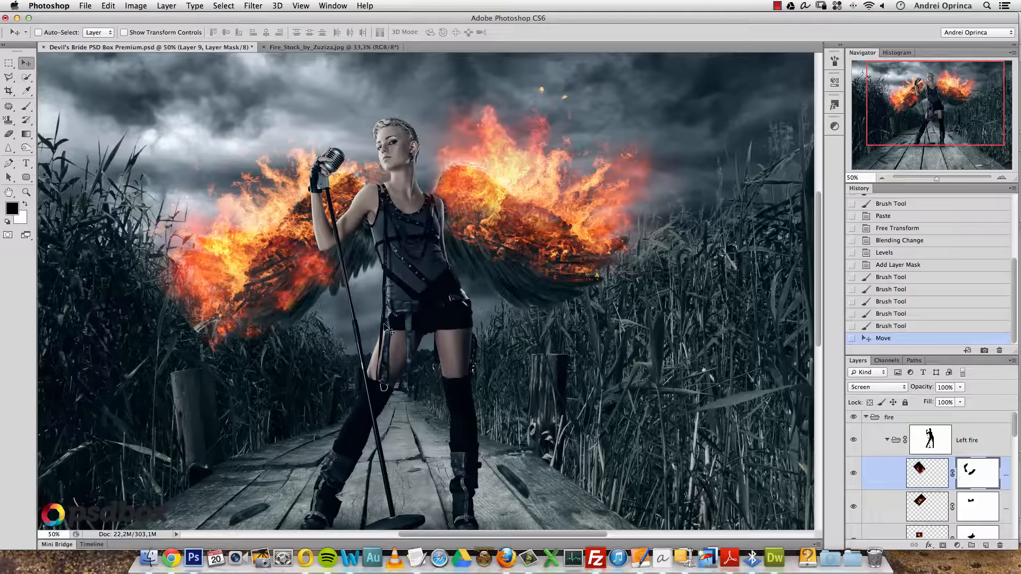
key("b")
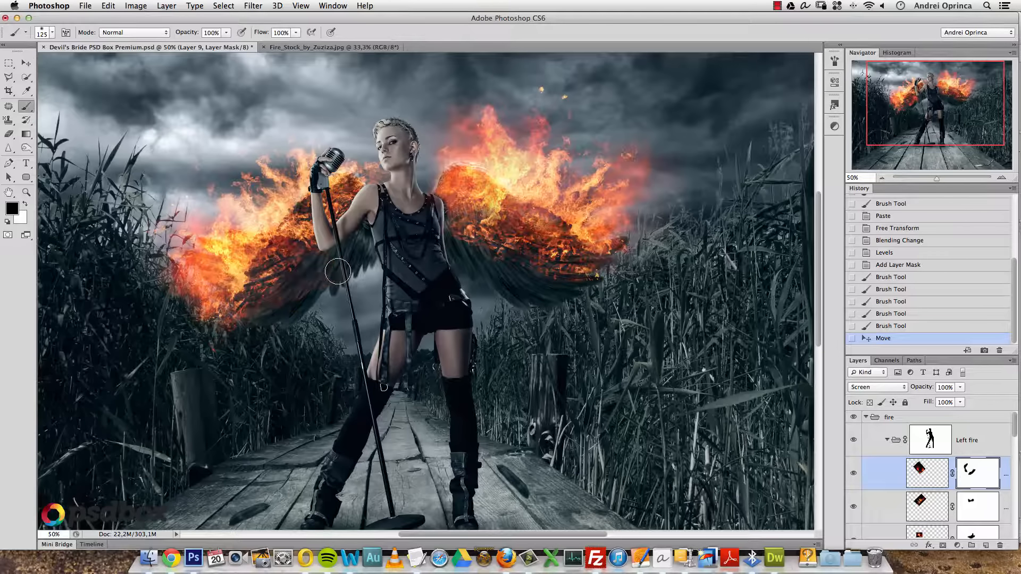
- Duplicate the fire layer and move the copy up onto the right wing
left_click(250, 333)
key("super+j")
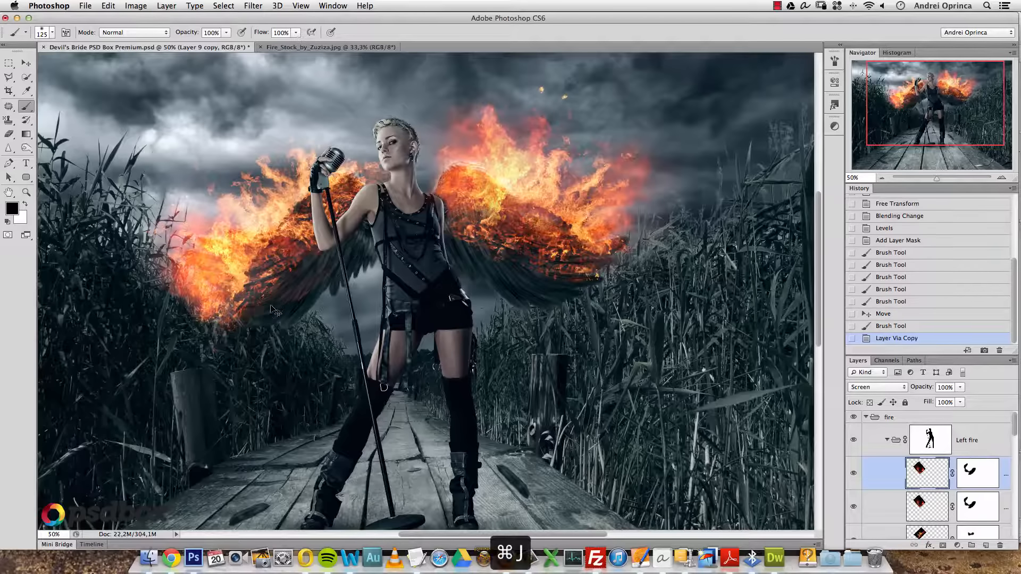
key("v")
mouse_move(229, 269)
left_mouse_down()
mouse_move(318, 133)
mouse_move(352, 178)
mouse_move(344, 188)
left_mouse_up()
scroll(351, 190, "up", 4)
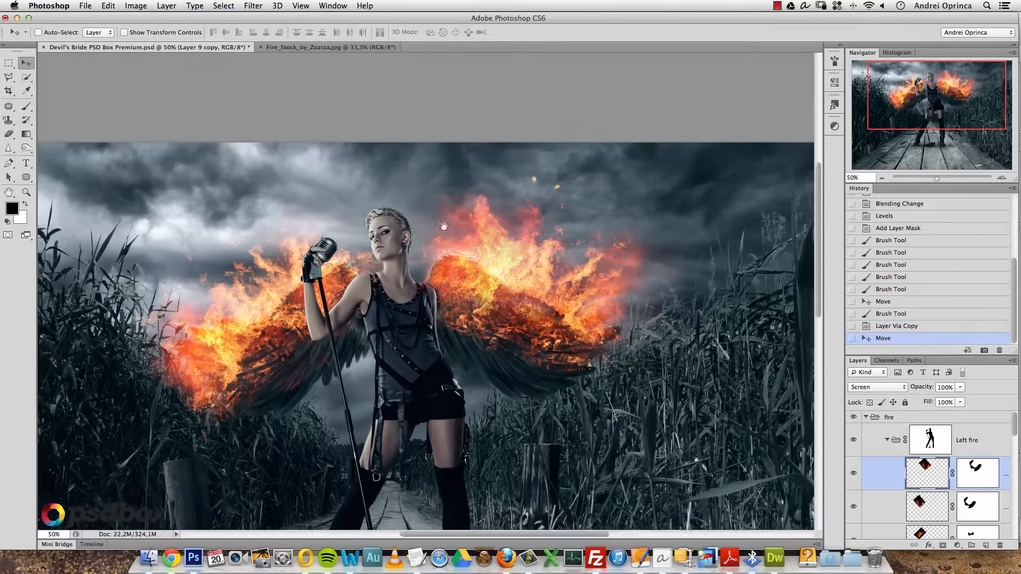
- Paint on the right-wing fire copy's layer mask to blend its edges, then bring up the Open dialog
left_click(852, 473)
left_click(852, 473)
left_click(975, 475)
key("b")
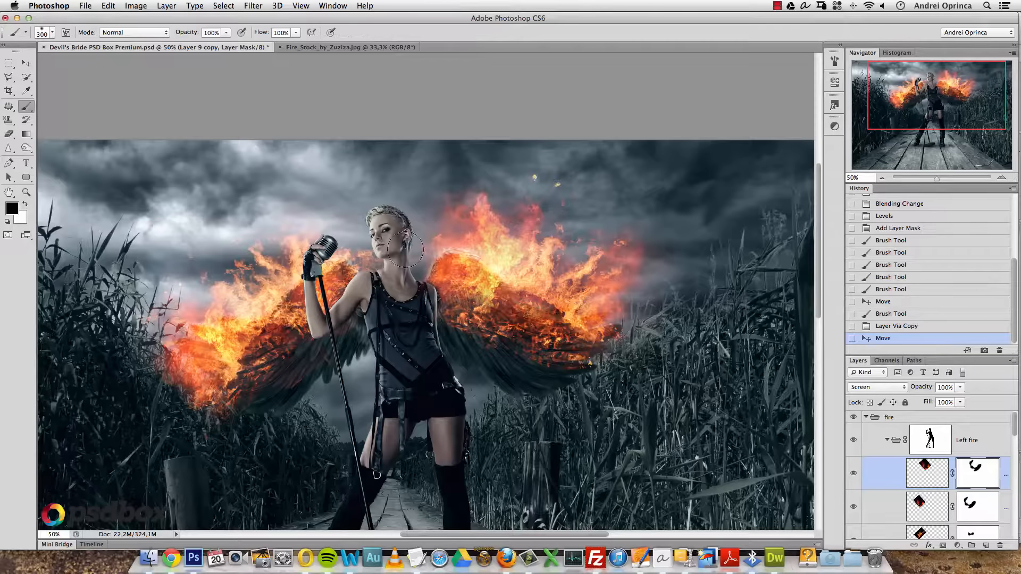
left_click(419, 292)
left_click_drag(274, 424, 274, 444)
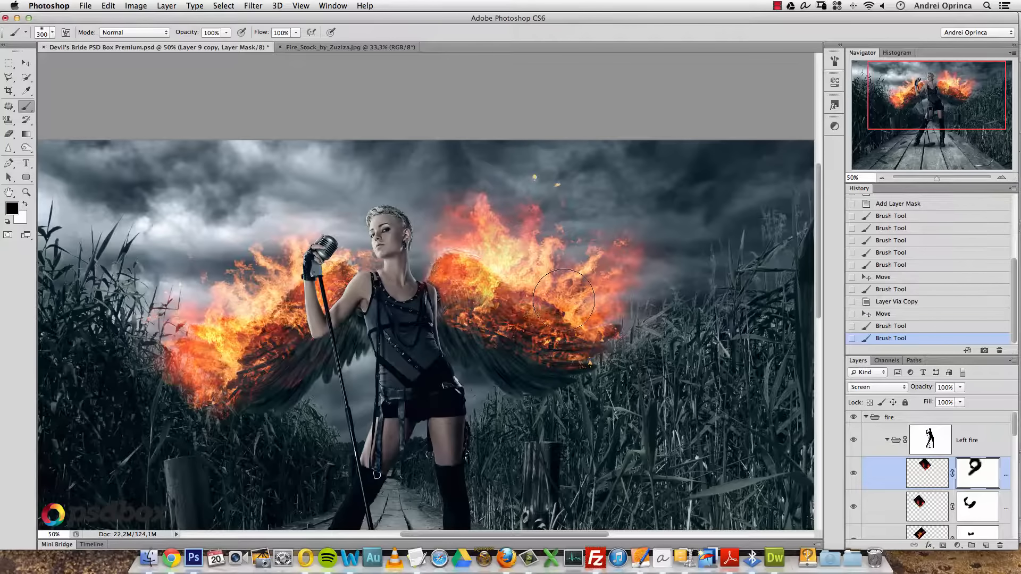
left_click_drag(475, 376, 493, 285)
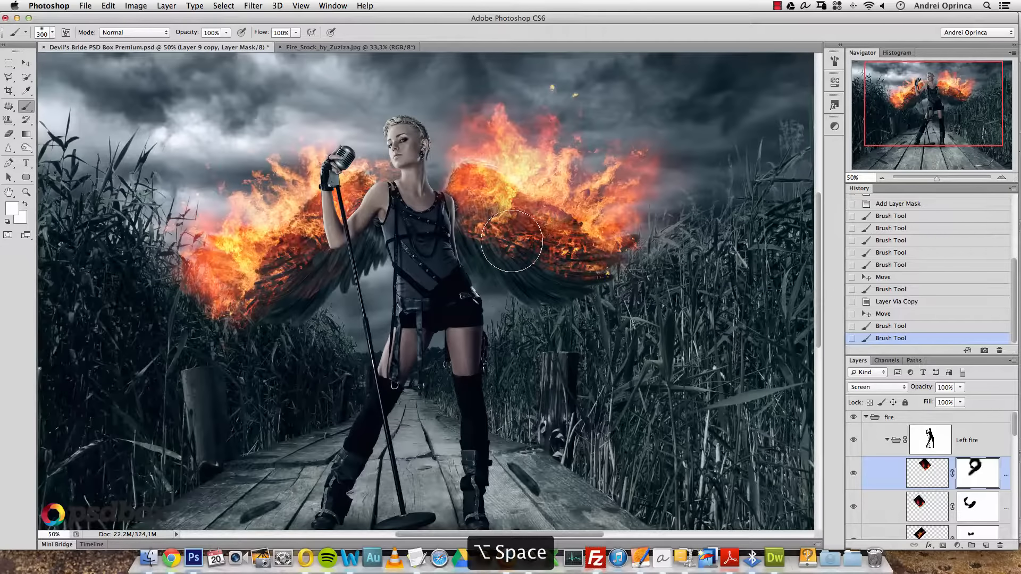
left_click_drag(663, 253, 636, 285)
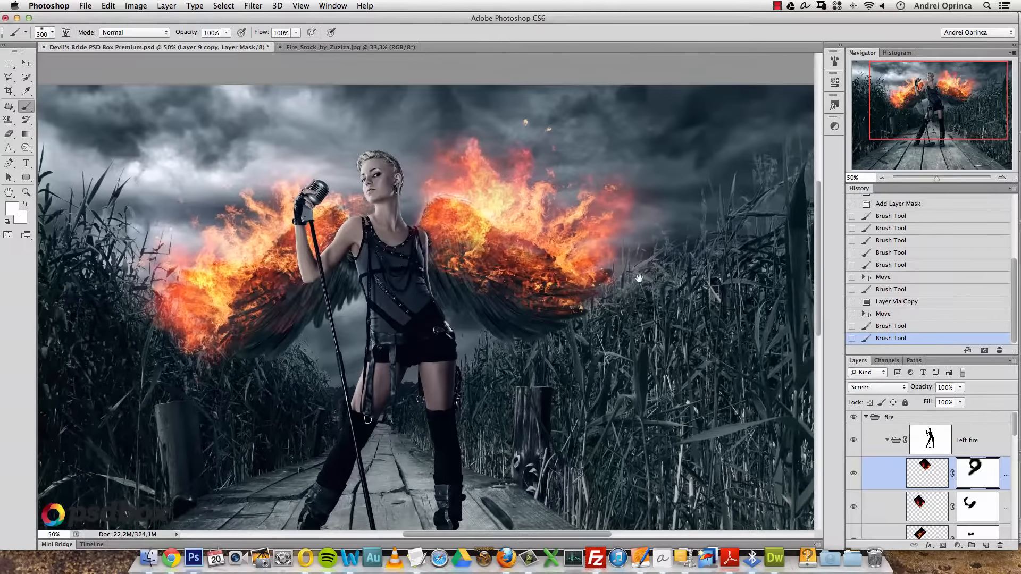
key("super+o")
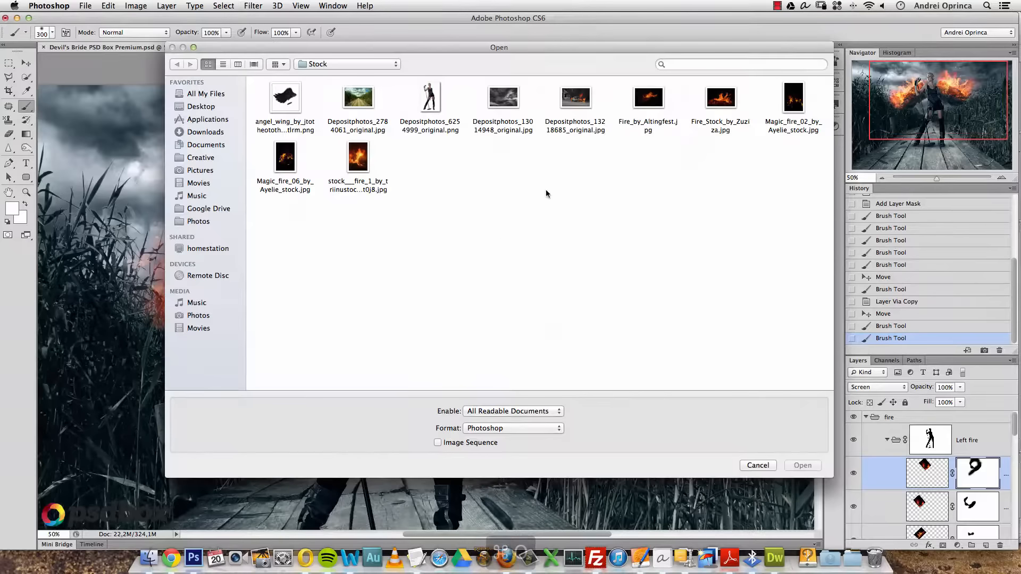
- Open Magic_fire_02_by_Ayelie_stock.jpg, copy its spark-filled top area, and close it
left_click(791, 109)
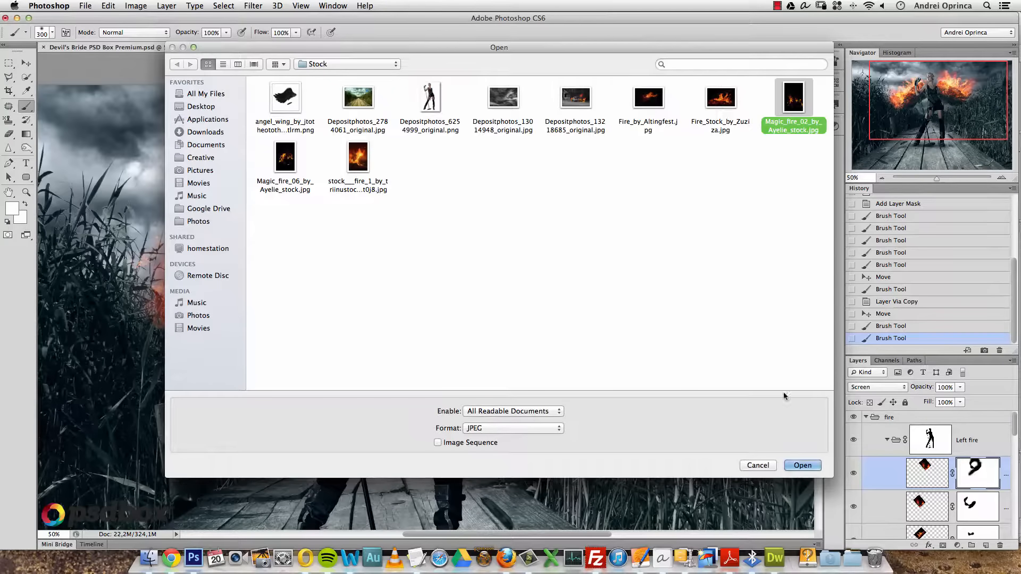
left_click(805, 466)
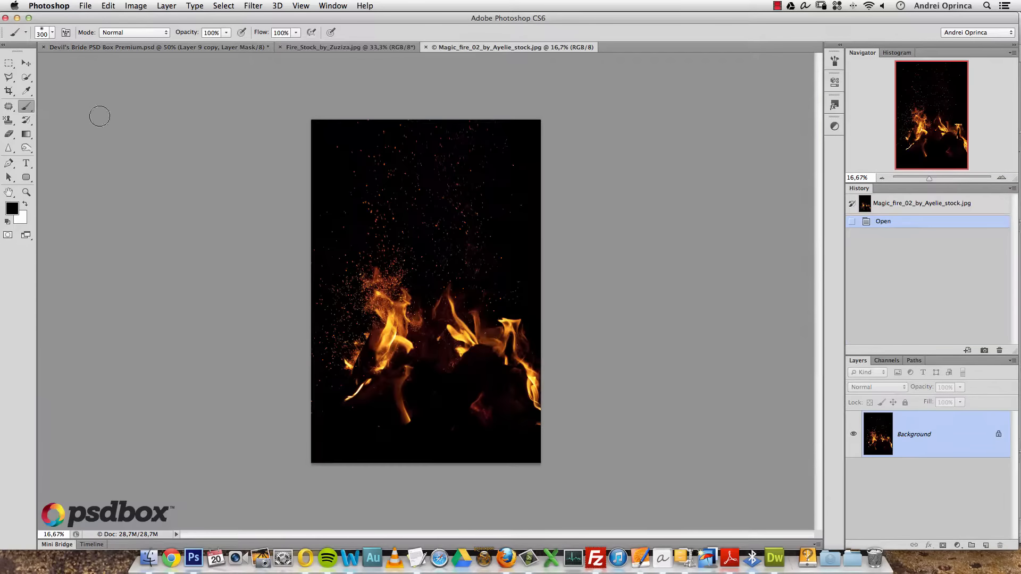
left_click(9, 64)
mouse_move(312, 119)
left_mouse_down()
mouse_move(511, 246)
mouse_move(532, 308)
left_mouse_up()
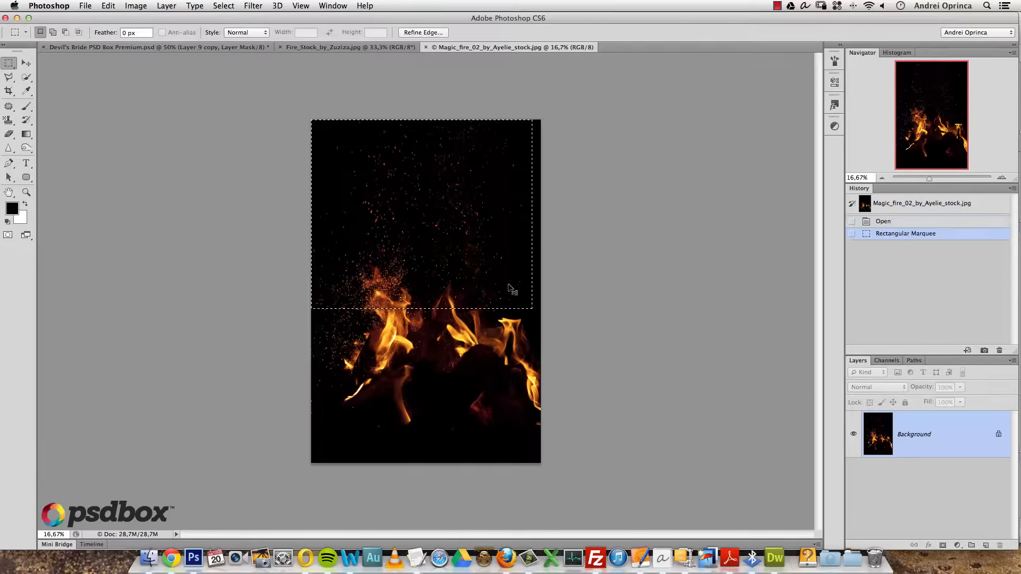
left_click(407, 108)
left_click_drag(416, 181, 534, 267)
key("super+c")
key("super+w")
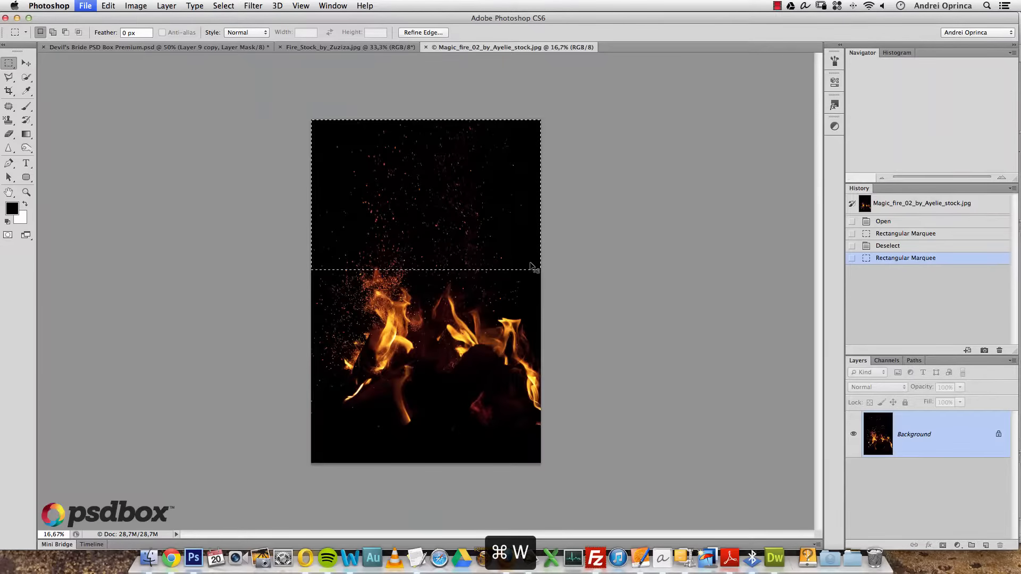
- Paste the sparks above the top layer of the Left fire group as Layer 10
left_click(887, 440)
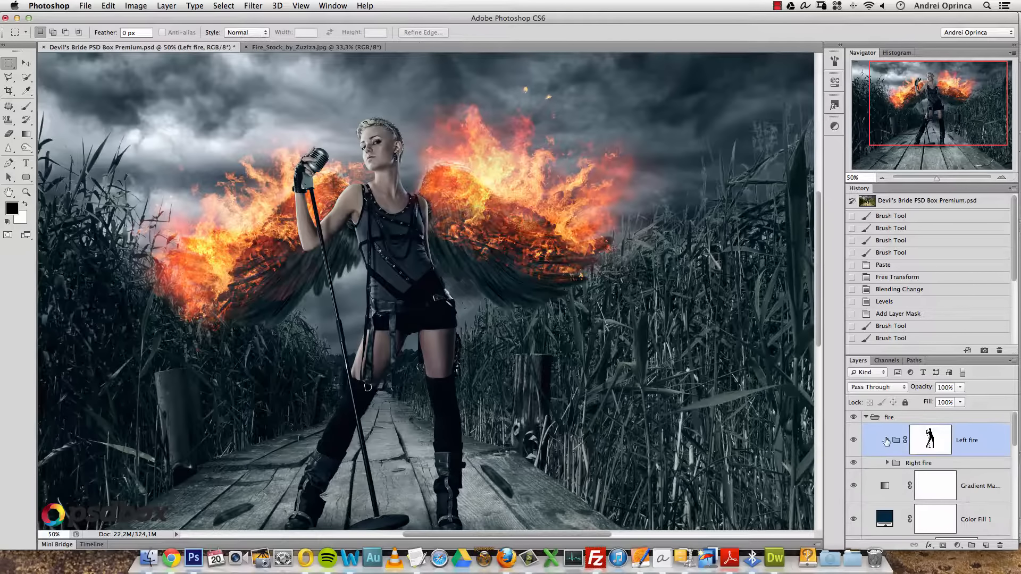
left_click(887, 440)
left_click(887, 441)
left_click(887, 441)
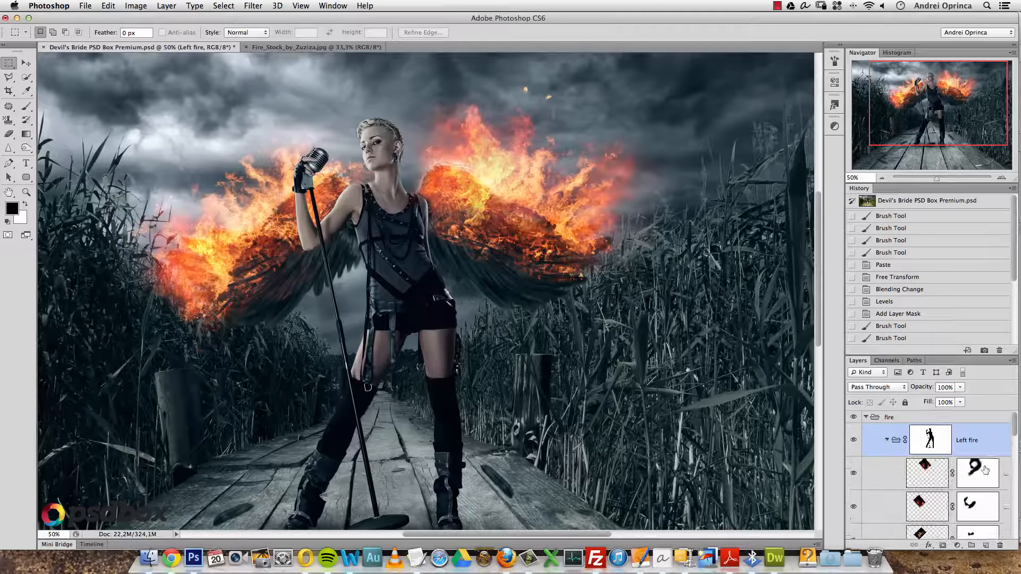
left_click(1003, 471)
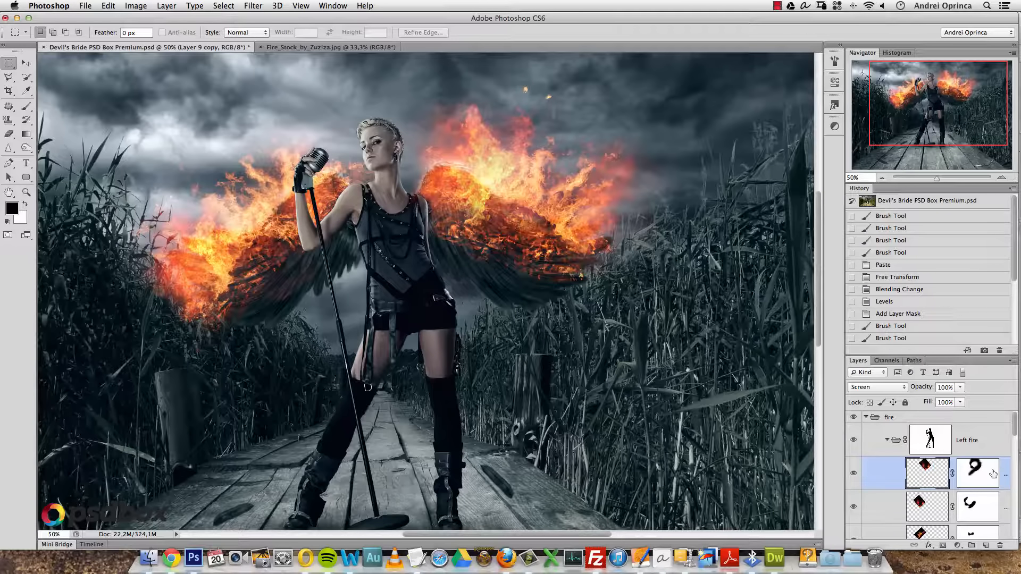
key("super+v")
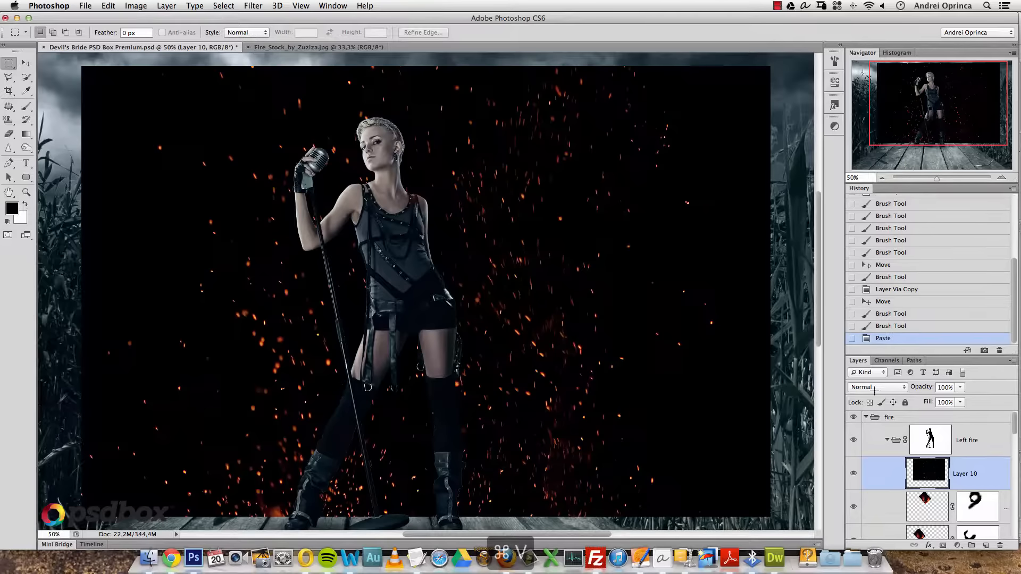
- Set the sparks to Screen, scale them to about 38%, and rotate them about -171°
left_click(878, 387)
left_click(861, 468)
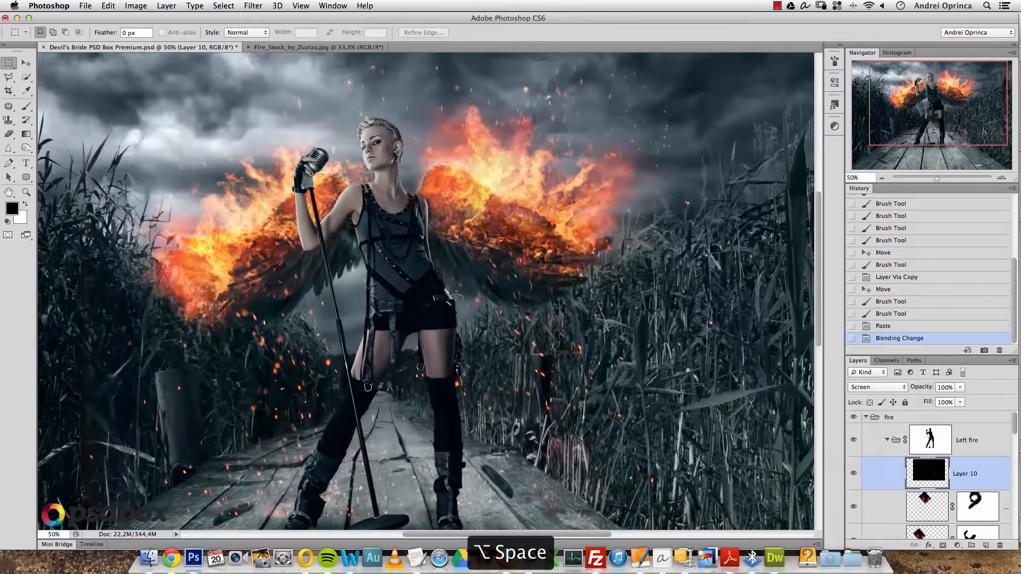
left_click(459, 297, "alt")
key("super+t")
left_click_drag(615, 145, 509, 215)
left_click_drag(520, 223, 379, 292)
left_click_drag(498, 239, 555, 243)
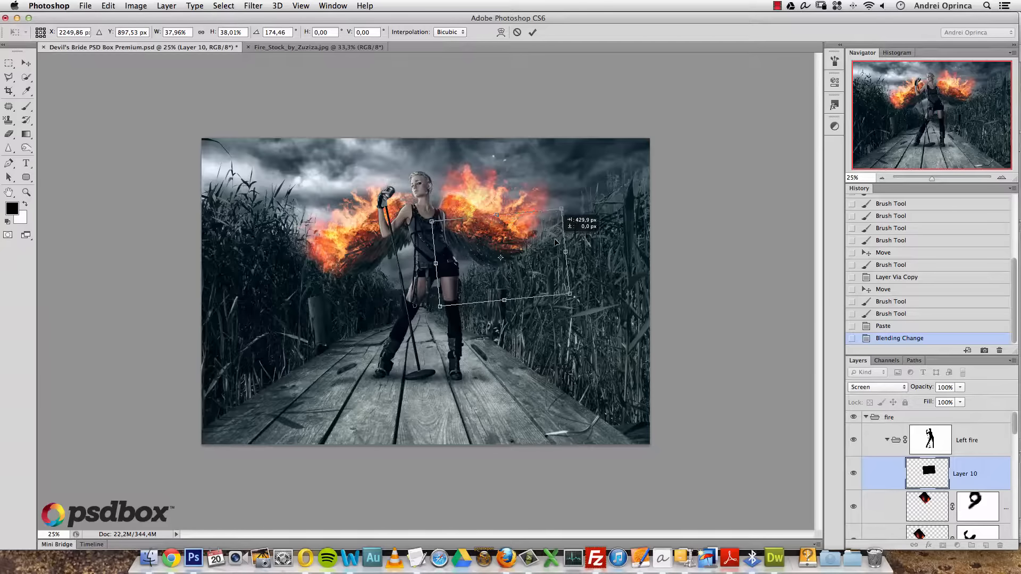
double_click(514, 231)
- Add a sparks copy moved left, scaled to about 63% and tilted about 5°
key("super+space")
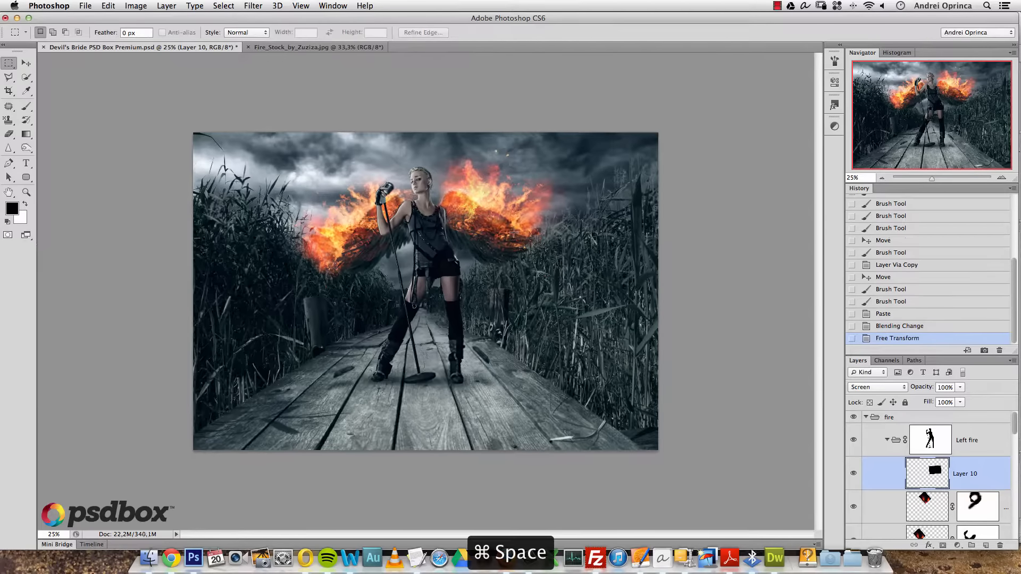
left_click(514, 232, "super")
left_click(519, 227, "super")
left_click_drag(583, 231, 548, 250)
key("v")
key("super+j")
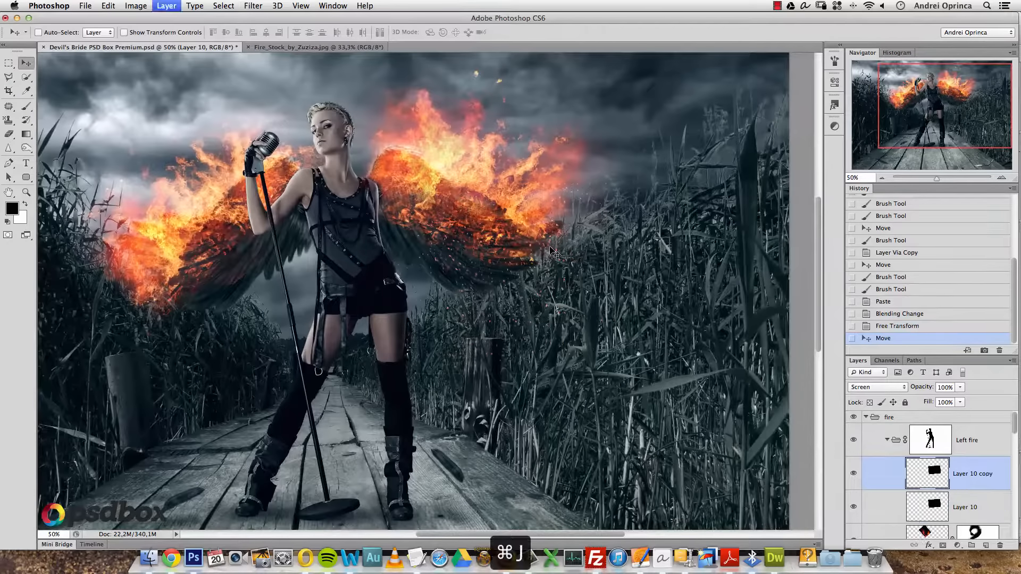
left_click_drag(509, 316, 421, 299)
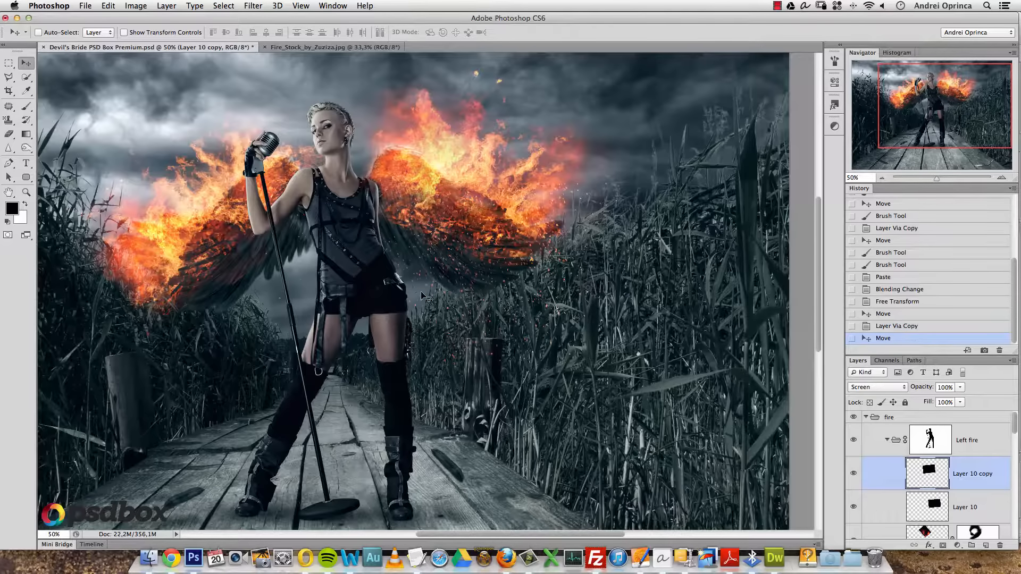
key("super+t")
left_click_drag(513, 158, 462, 193)
left_click_drag(486, 183, 494, 195)
left_click_drag(413, 235, 475, 215)
key("Return")
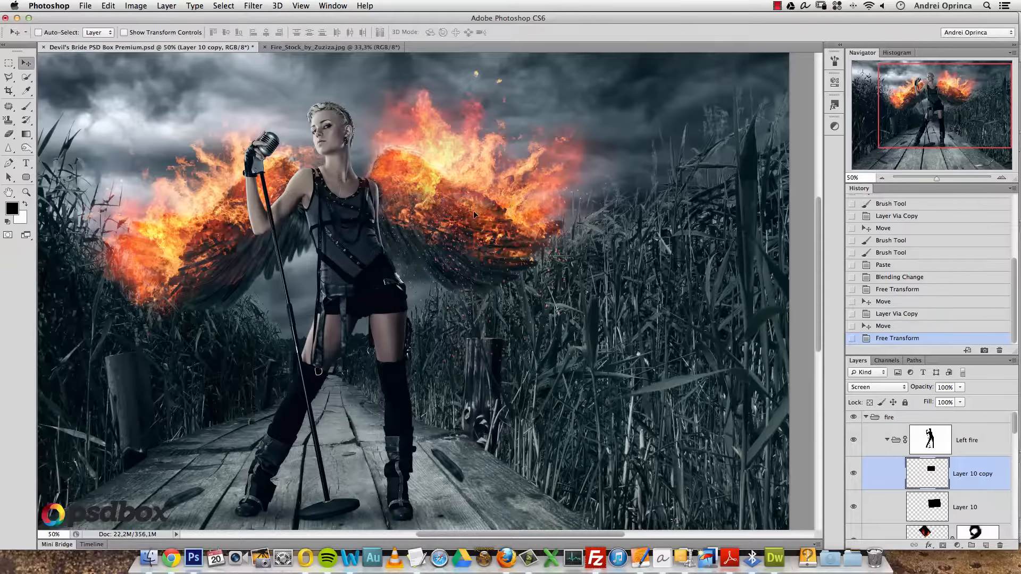
- Add another flame patch copy placed down on the left reeds
left_click_drag(433, 308, 518, 290)
key("super+j")
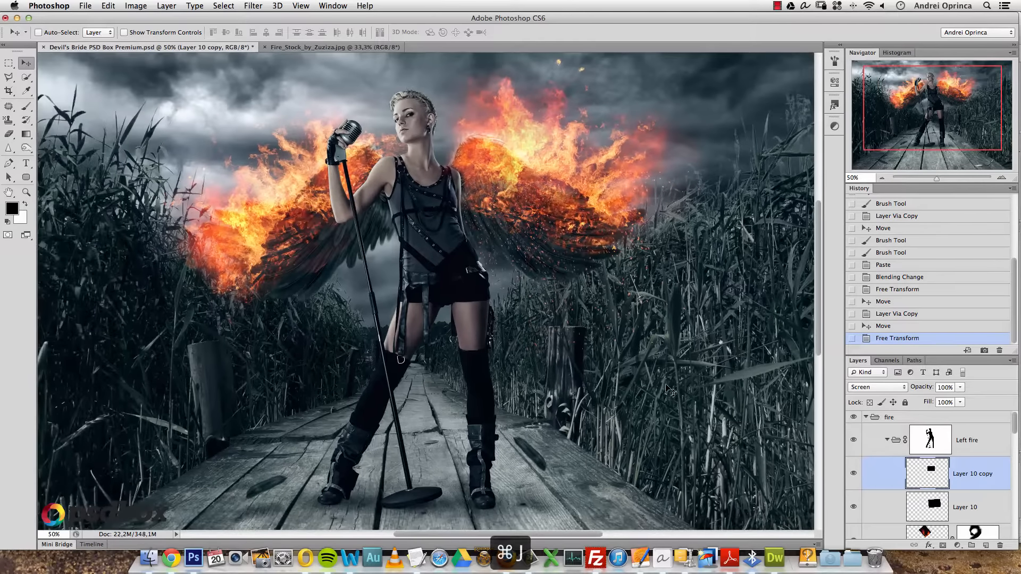
key("super+t")
left_click_drag(582, 222, 331, 294)
key("Return")
- Add a third flame copy rotated about 22° and placed on the left wing
key("super+j")
key("super+t")
left_click_drag(582, 179, 591, 313)
left_click_drag(278, 320, 335, 276)
key("Return")
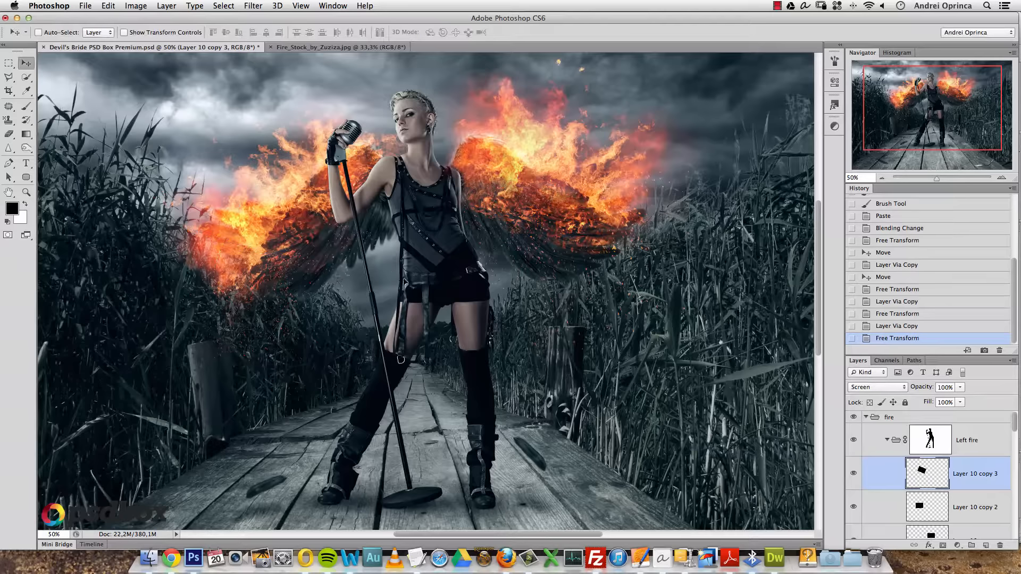
- Select the Layer 10 copy layer and bring up the Open dialog
left_click(962, 509)
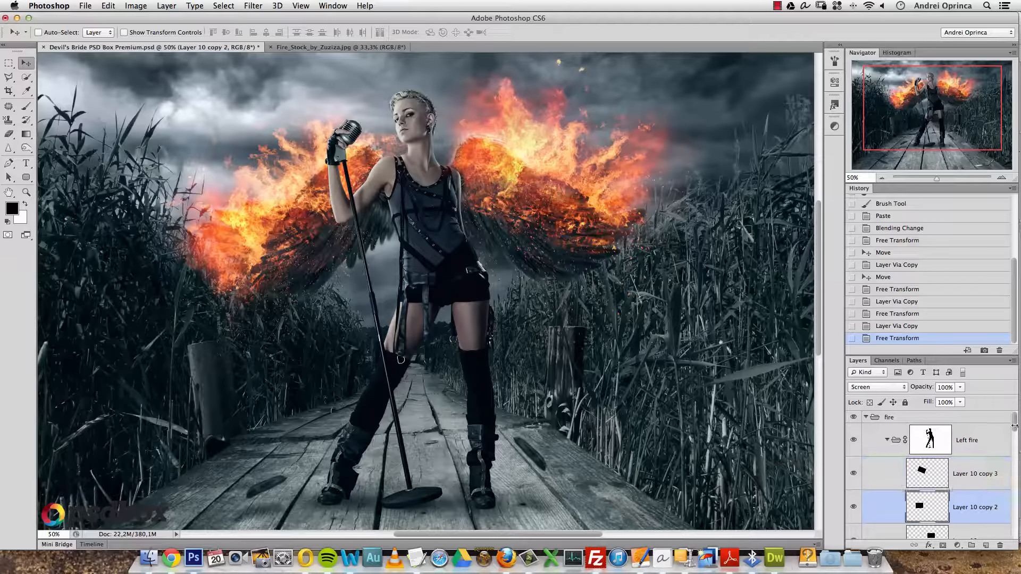
scroll(1017, 428, "down", 2)
double_click(971, 504)
key("super+o")
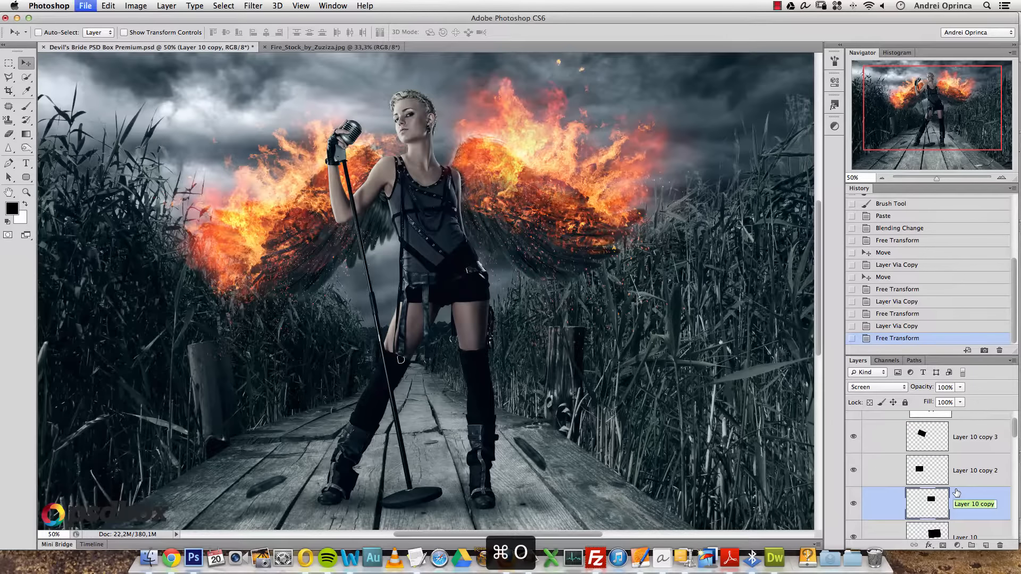
- Copy all of Magic_fire_06_by_Ayelie_stock.jpg and paste it above Layer 10 copy 3
left_click(301, 182)
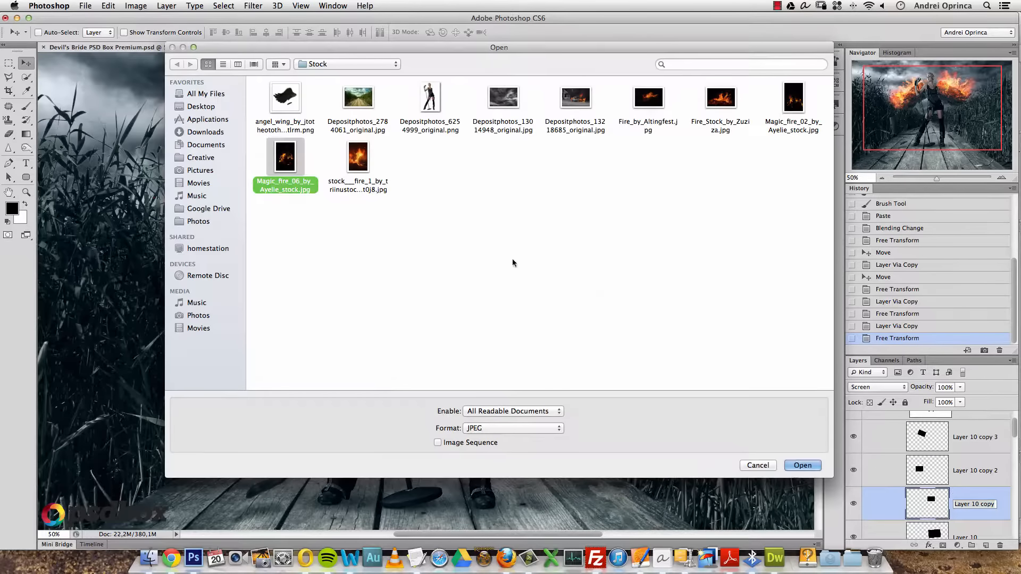
left_click(818, 467)
left_click(9, 63)
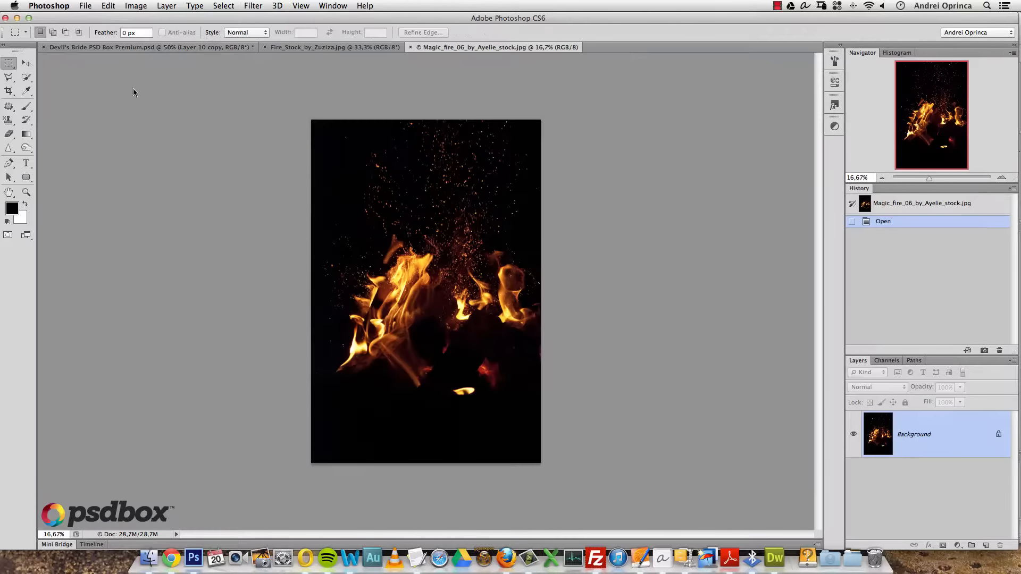
left_click_drag(311, 120, 549, 243)
key("super+c")
key("super+w")
key("alt+bracketright")
key("alt+bracketright")
key("super+v")
- Set the new sparks layer to Screen and scale it to about 37%
left_click(877, 387)
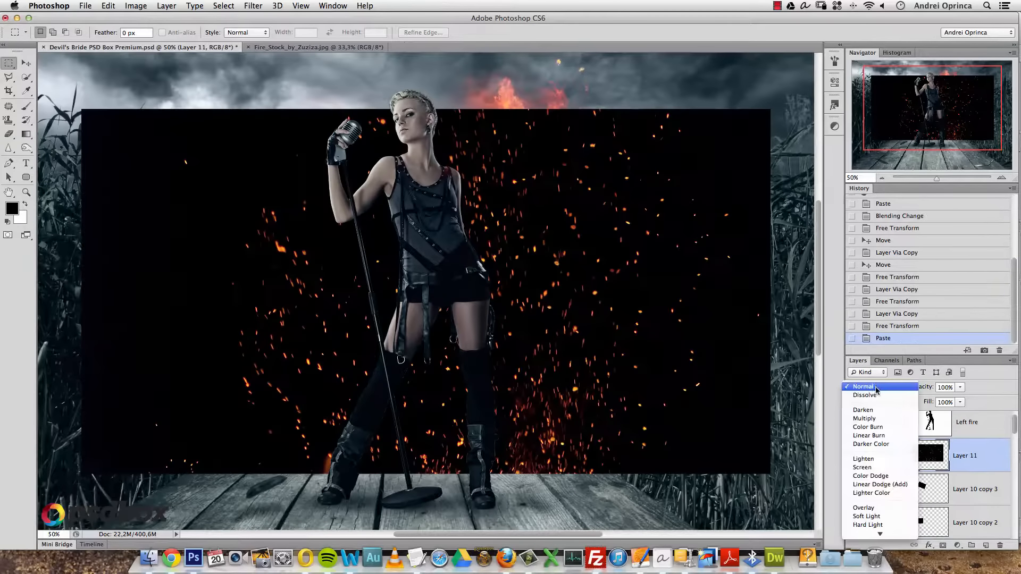
left_click(872, 471)
key("super+t")
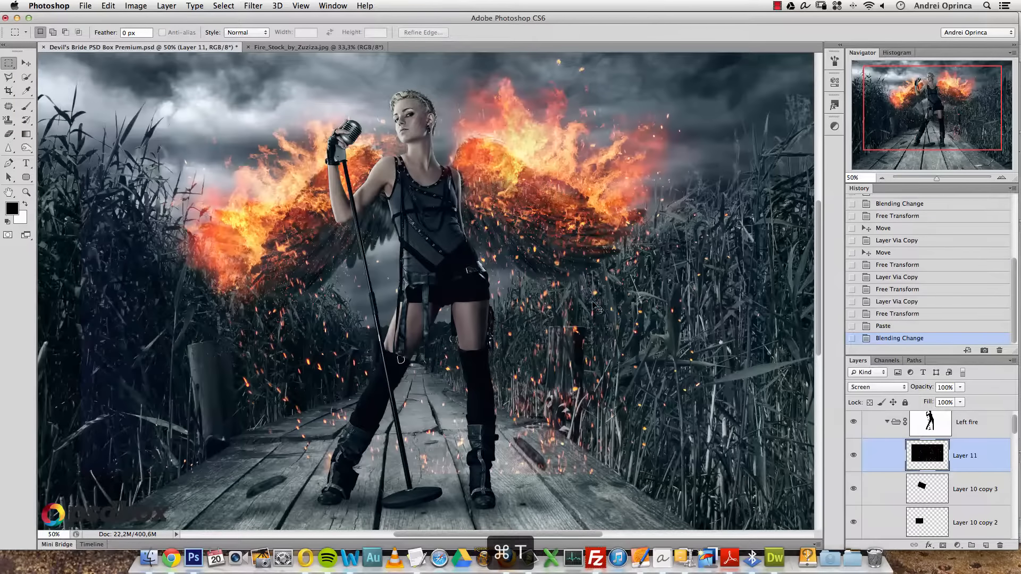
left_click_drag(768, 115, 352, 402)
left_click_drag(476, 289, 470, 224)
left_click_drag(564, 229, 563, 227)
- Rotate the sparks onto the top of the right wing and commit the transform
key("space")
left_click_drag(646, 157, 656, 237)
left_click_drag(656, 237, 293, 244)
left_click_drag(473, 325, 576, 216)
key("Return")
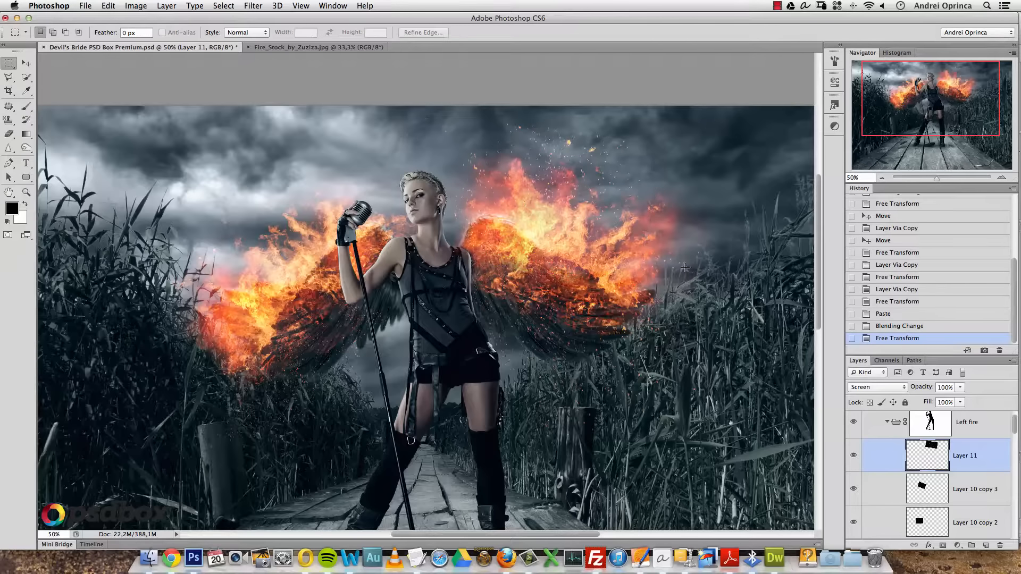
- Mask the sparks layer and paint black to hide the embers above the right wing
left_click(955, 546)
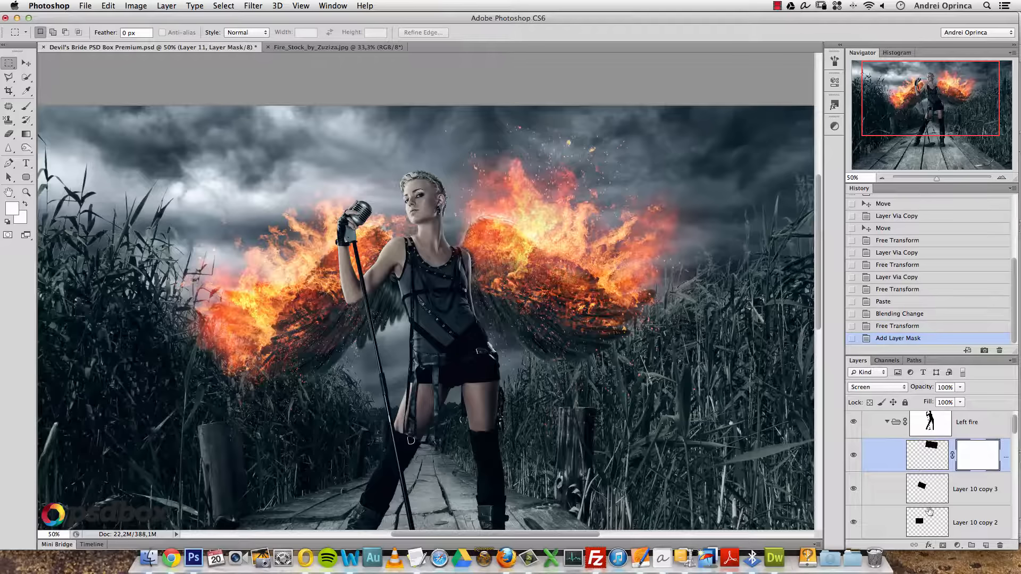
key("b")
left_click_drag(579, 113, 553, 104)
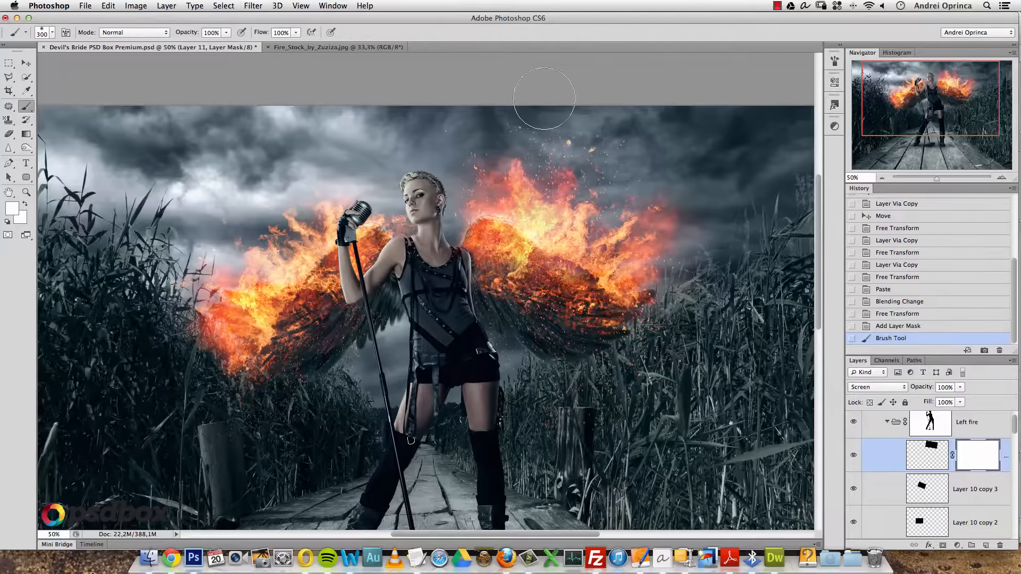
left_click(561, 109)
left_click(564, 111)
key("d")
key("x")
left_click(554, 124)
left_click(544, 118)
left_click(527, 115)
left_click(637, 131)
left_click(642, 127)
- Duplicate the masked sparks, rotate the copy about -17 degrees, and place it on the left wing
key("v")
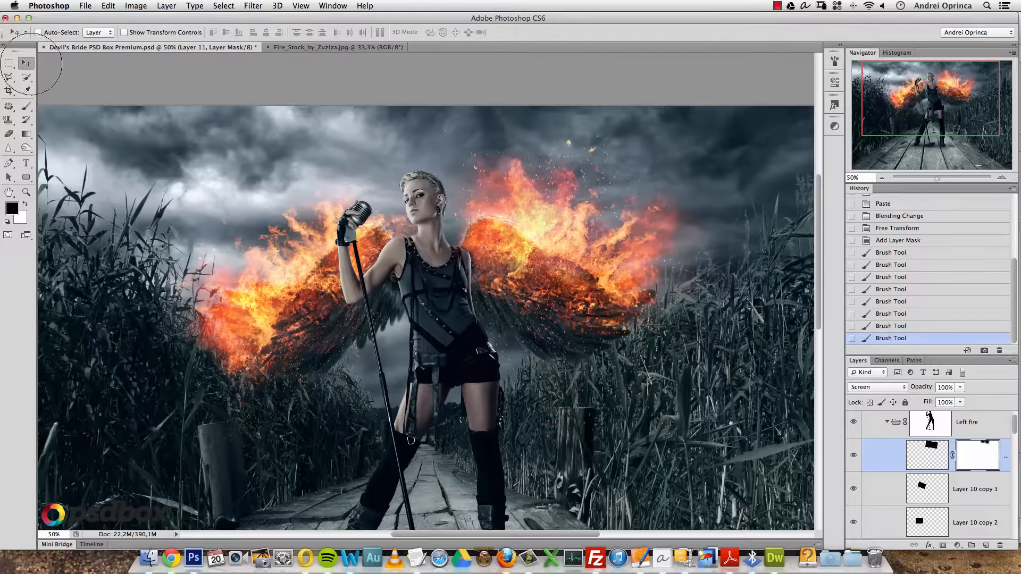
key("super+j")
key("super+t")
left_click_drag(710, 239, 714, 182)
left_click_drag(587, 204, 318, 242)
key("Return")
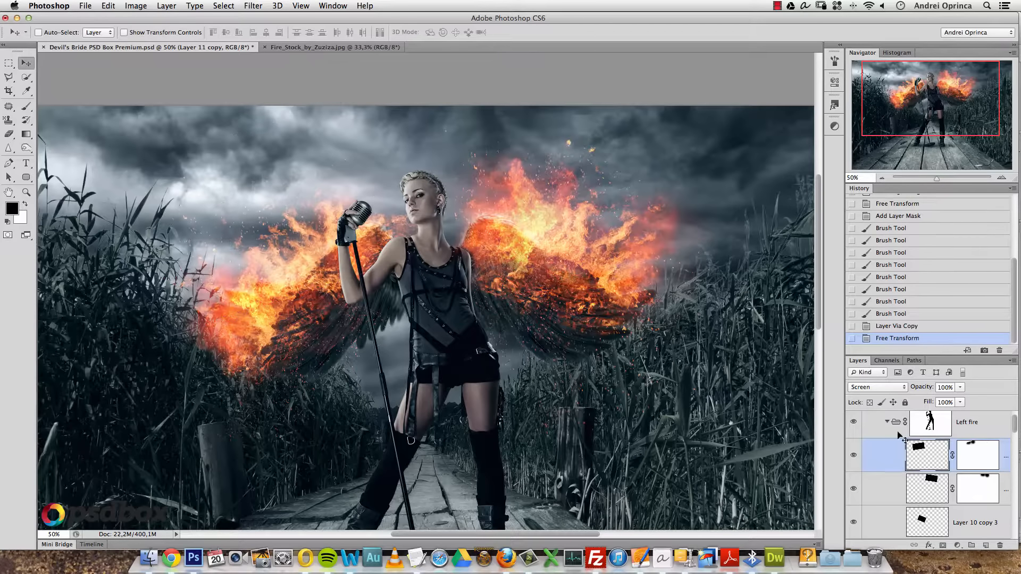
- On the sparks copy's mask, paint out stray sparks over the left reeds
left_click(967, 450)
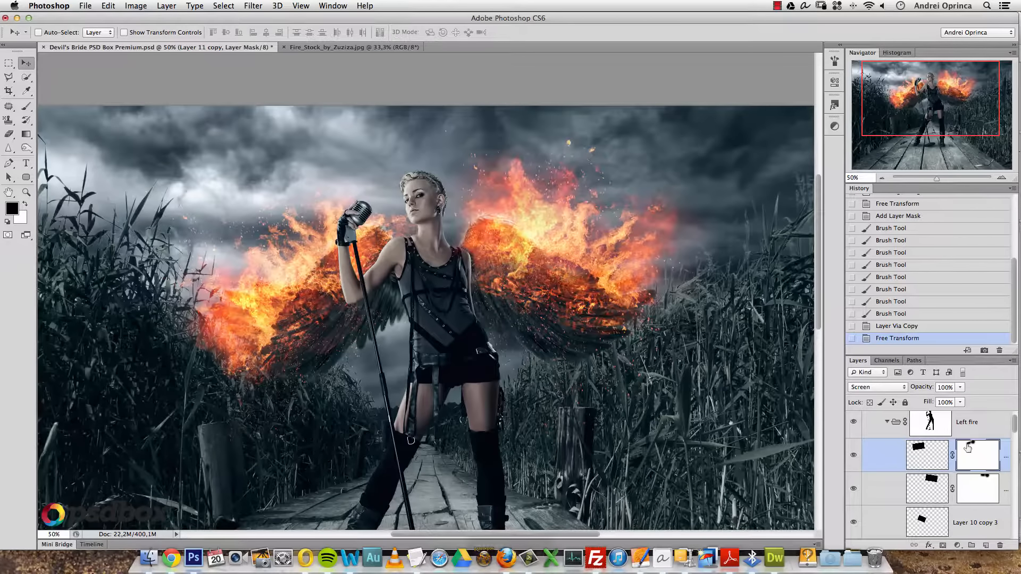
left_click(130, 292, "super")
left_click_drag(185, 334, 295, 355)
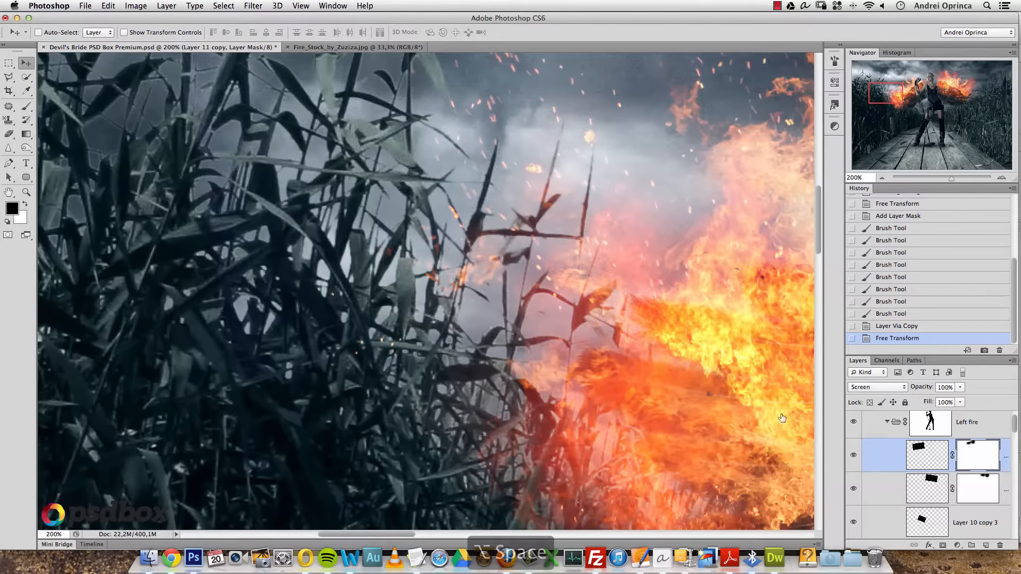
left_click(815, 416, "alt")
left_click(815, 416, "alt")
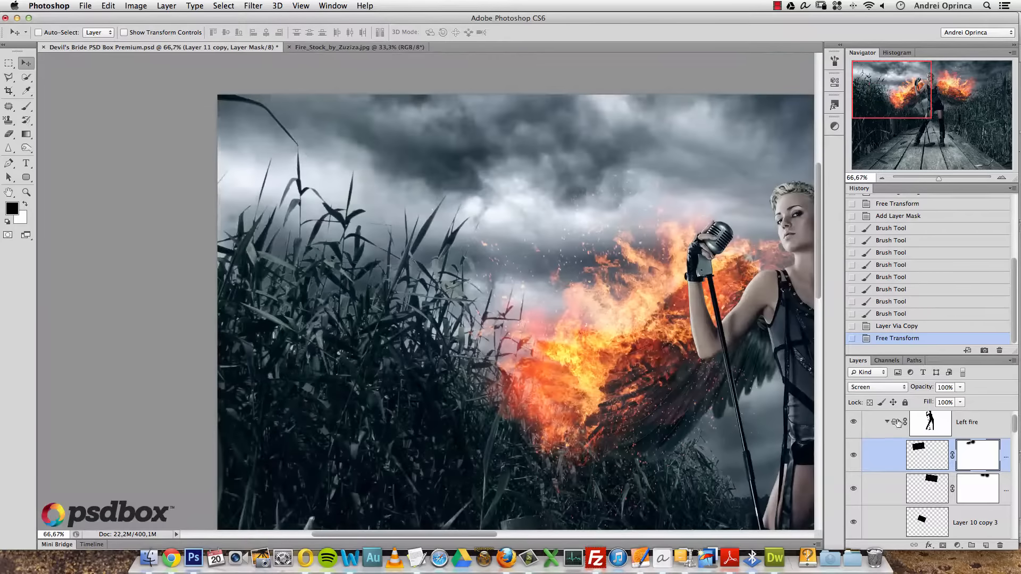
key("b")
left_click(392, 326)
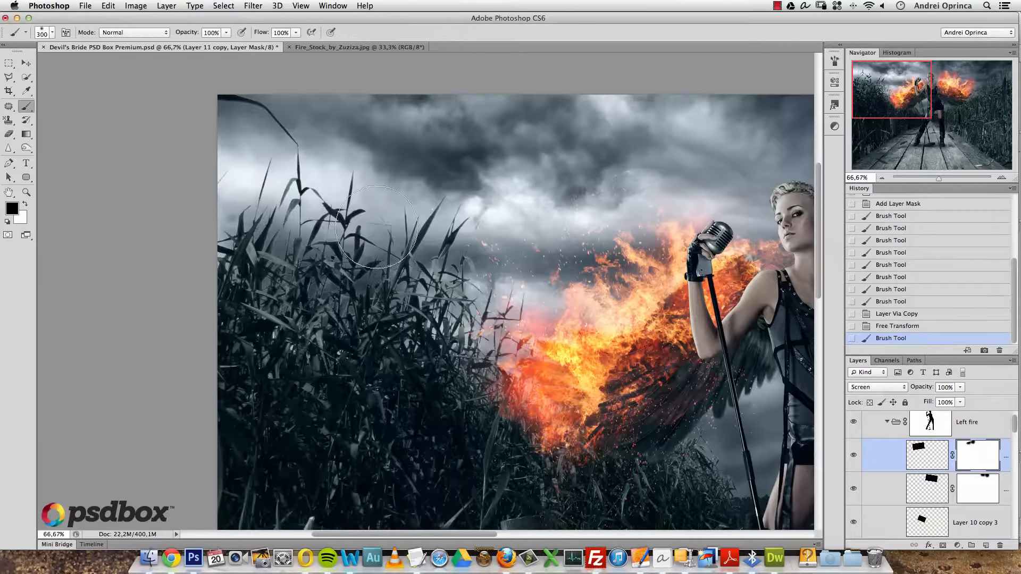
- Review the whole image, collapsing the fire groups and toggling the fire group to compare
left_click(424, 286, "alt")
left_click_drag(715, 372, 401, 264)
left_click(388, 276, "alt")
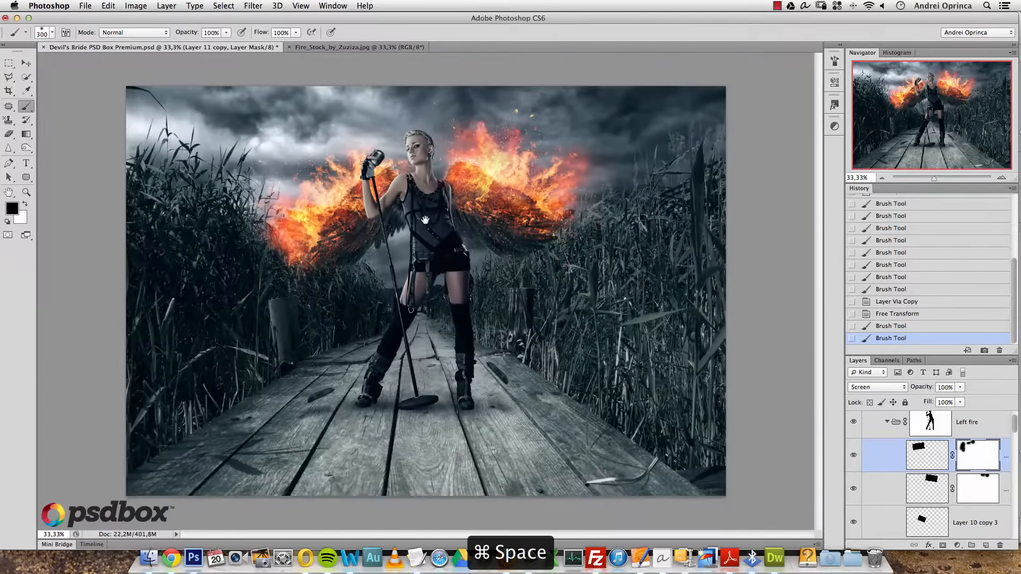
left_click(423, 220, "super")
left_click_drag(484, 222, 483, 281)
left_click(507, 280, "alt")
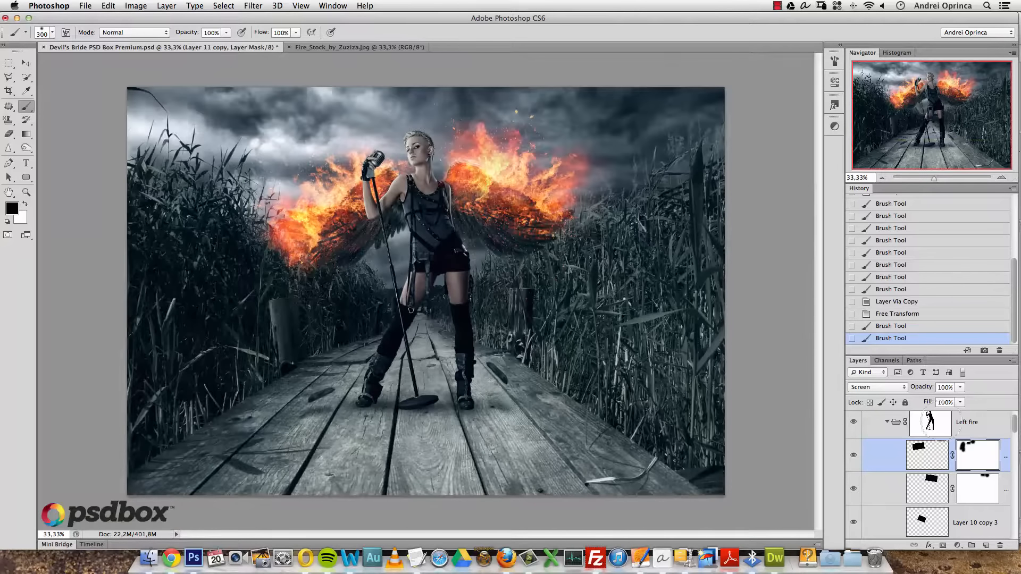
left_click(886, 422)
left_click(964, 437)
scroll(1012, 431, "up", 1)
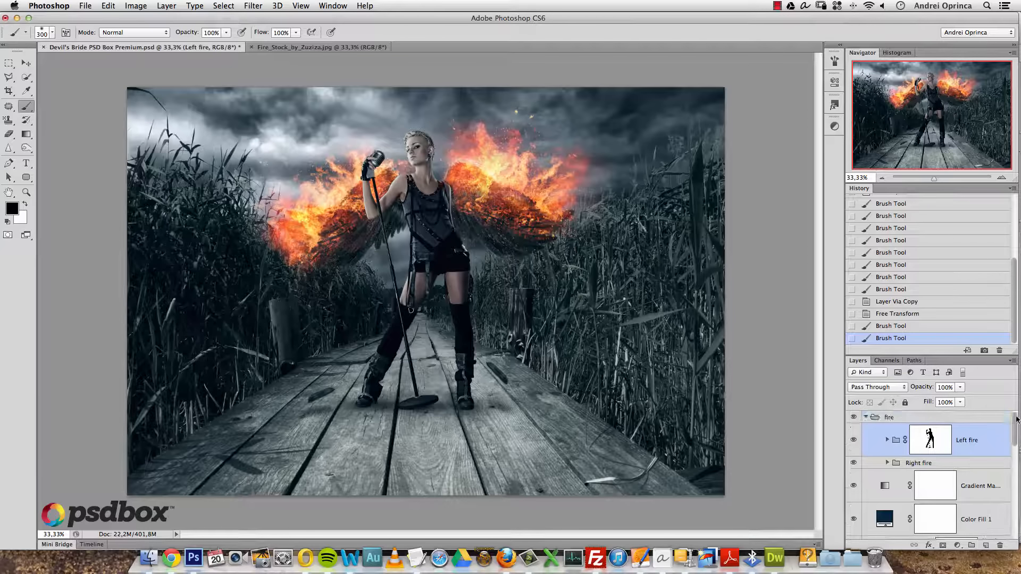
left_click(867, 418)
left_click(853, 418)
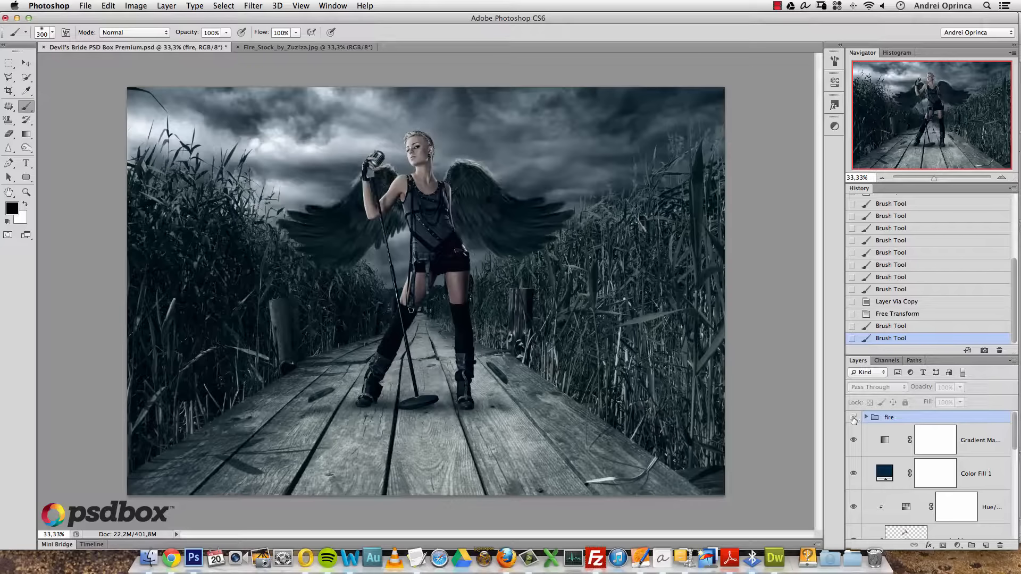
left_click(852, 418)
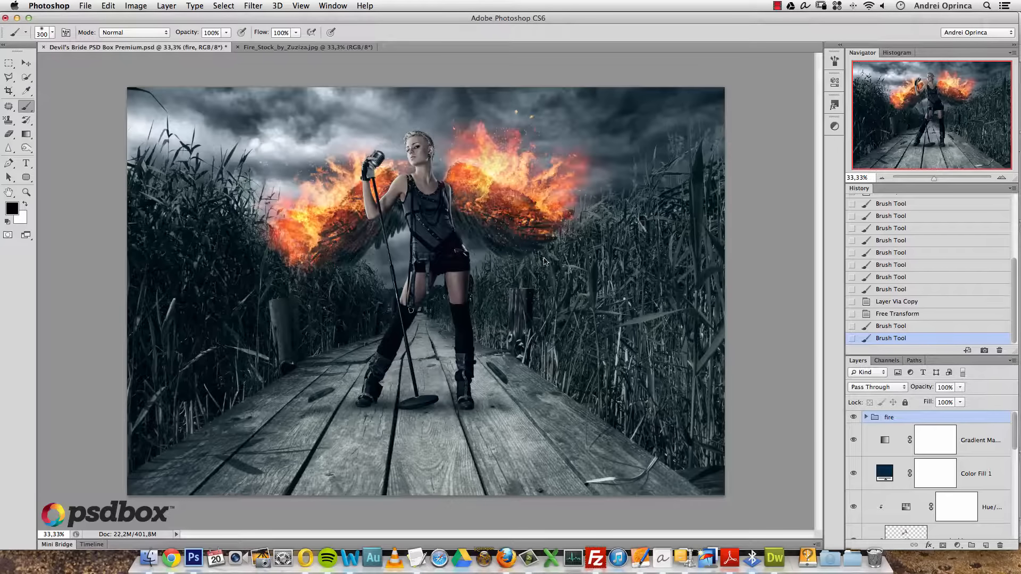
- Zoom in to inspect the wings and torso up close
left_click(325, 189, "super")
left_click_drag(421, 192, 389, 243)
left_click(371, 233, "alt")
left_click(402, 230, "super")
left_click(368, 225, "super")
left_click(367, 224, "super")
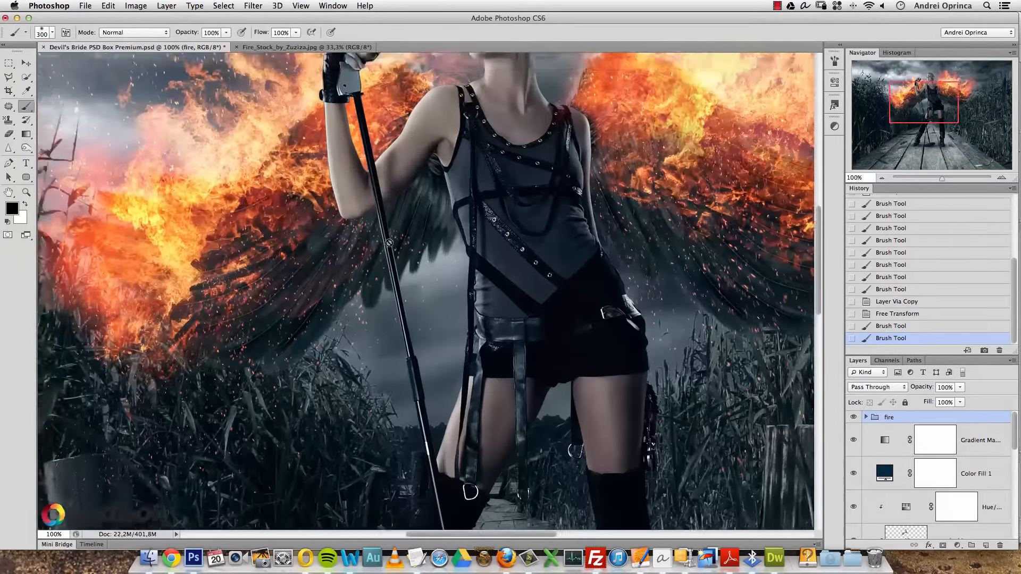
left_click(389, 242, "super")
left_click(458, 237, "alt")
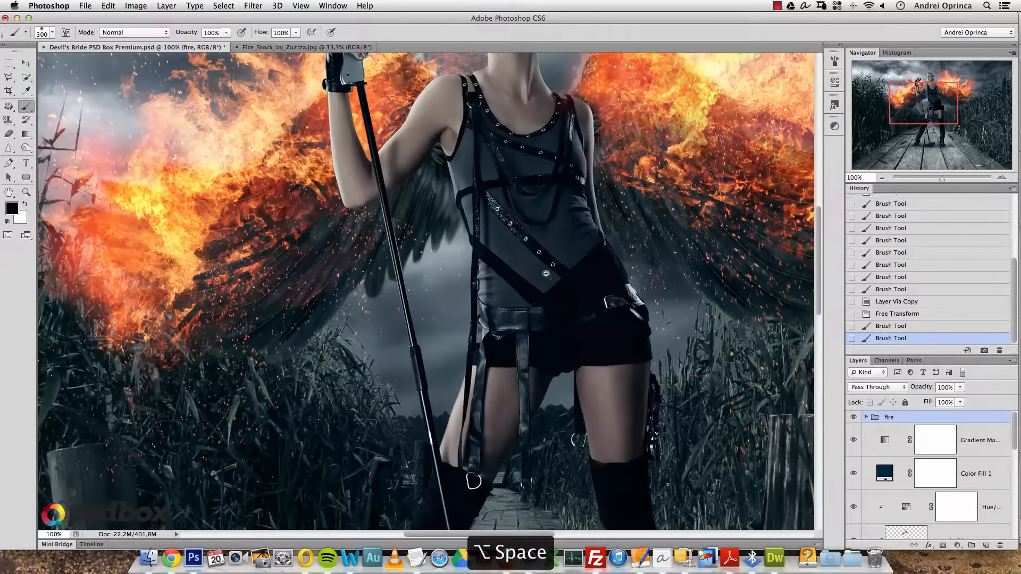
- Mask Layer 10 copy 3 and hide its fire patch near the elbow with a 200 brush
left_click(866, 417)
left_click(887, 440)
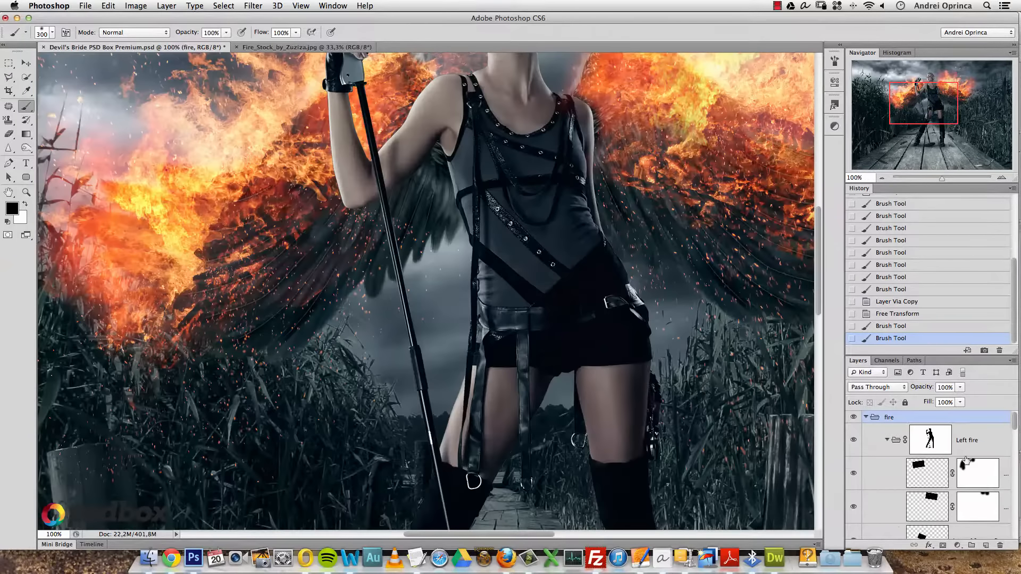
left_click(959, 473)
key("v")
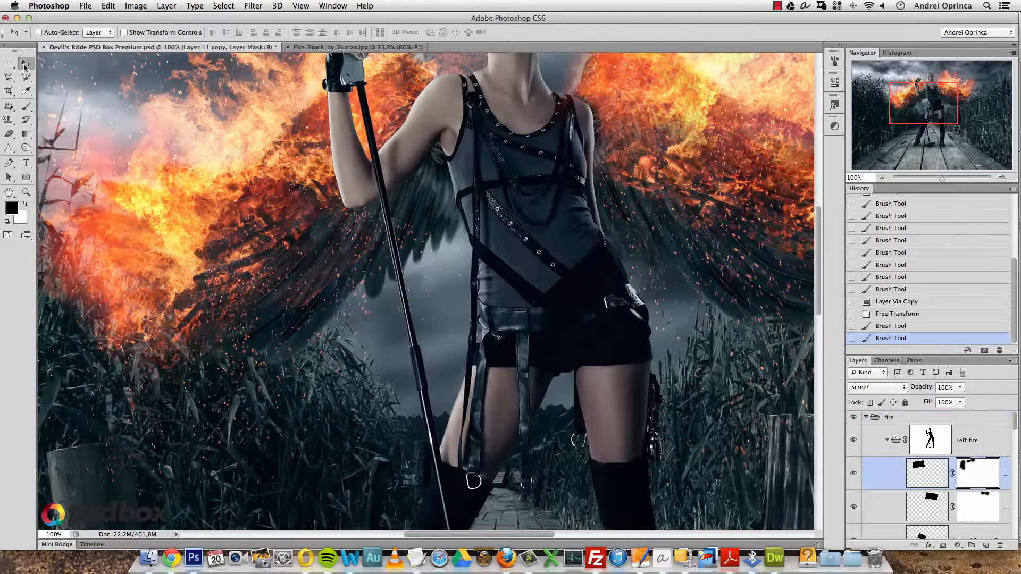
left_click(372, 246, "super")
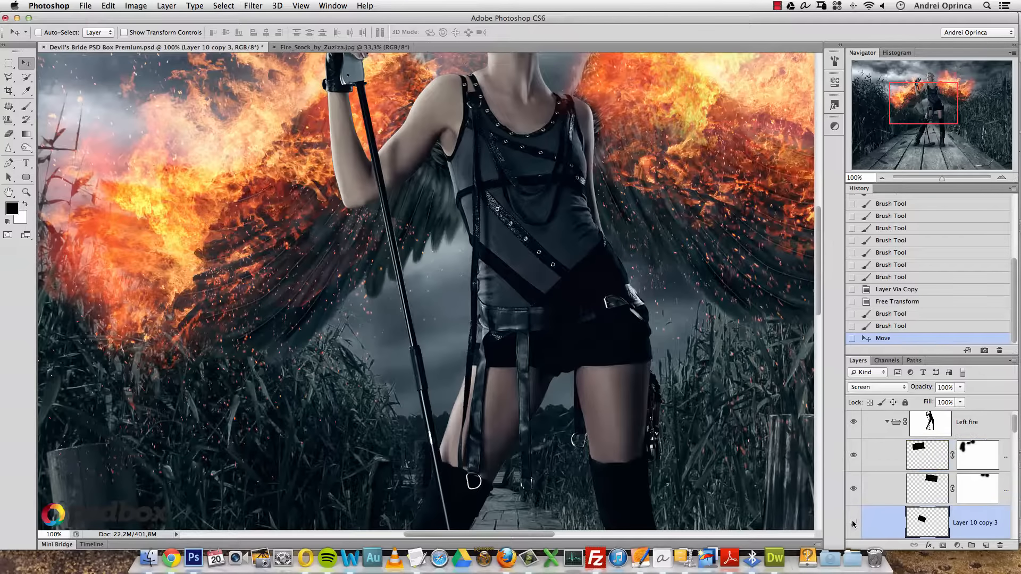
left_click(957, 546)
key("b")
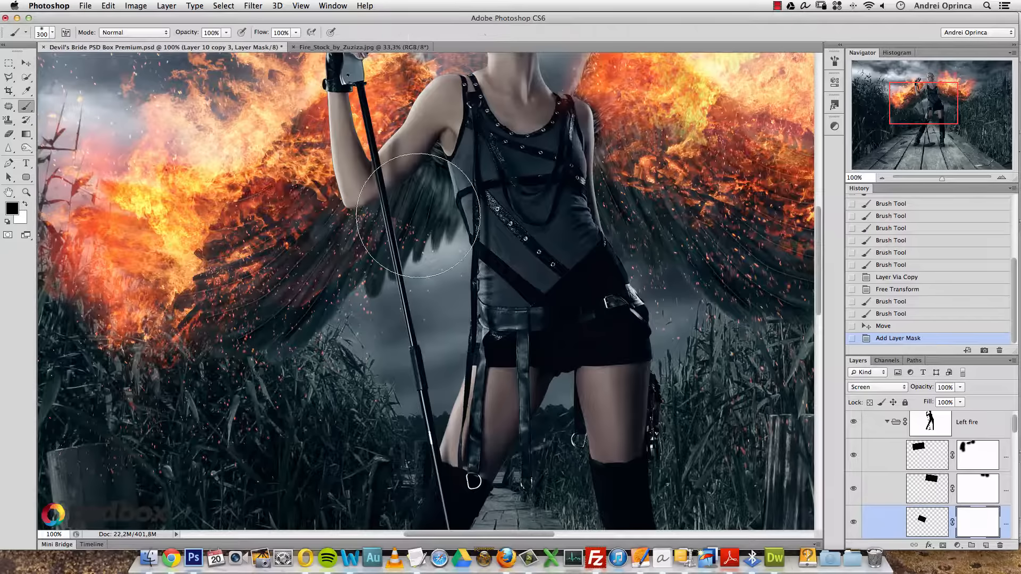
key("bracketleft")
key("bracketleft")
left_click(371, 203)
left_click(387, 205)
left_click(399, 195)
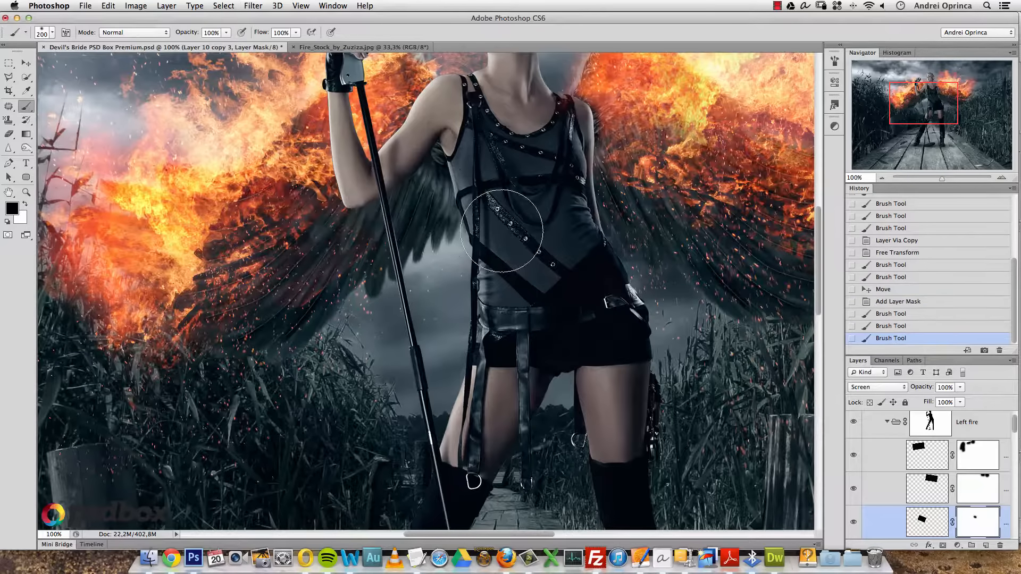
- Duplicate the fire patch, scale it to about 62 percent, rotate it, and move it across the figure
key("super+j")
key("super+t")
left_click_drag(477, 128, 415, 75)
mouse_move(392, 275)
left_mouse_down()
mouse_move(426, 275)
mouse_move(478, 223)
mouse_move(457, 218)
left_mouse_up()
key("Return")
key("b")
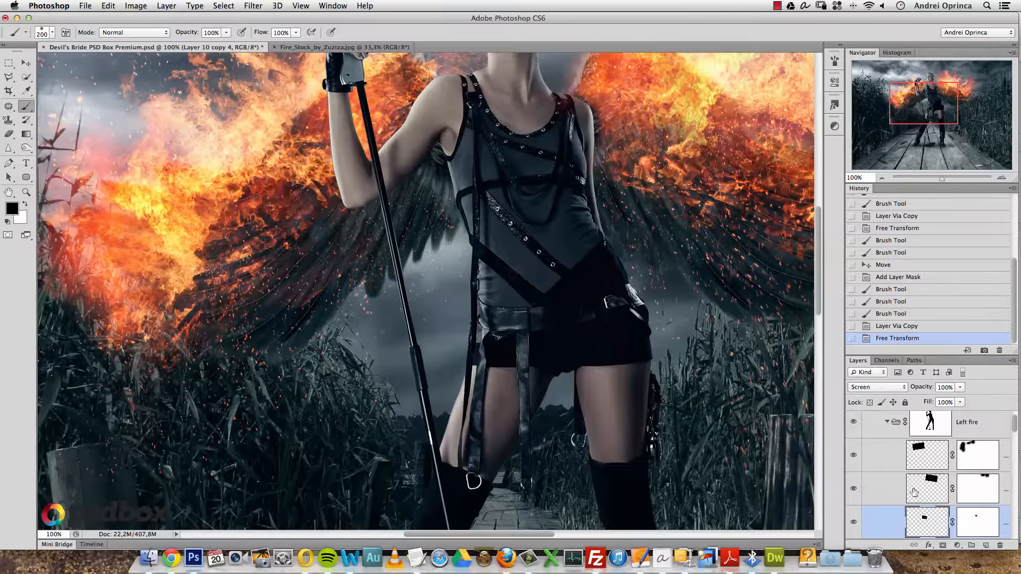
- Select Layer 11 copy, fit the whole image in view, and collapse the Left fire group
left_click(927, 455)
key("alt+space")
left_click(536, 287)
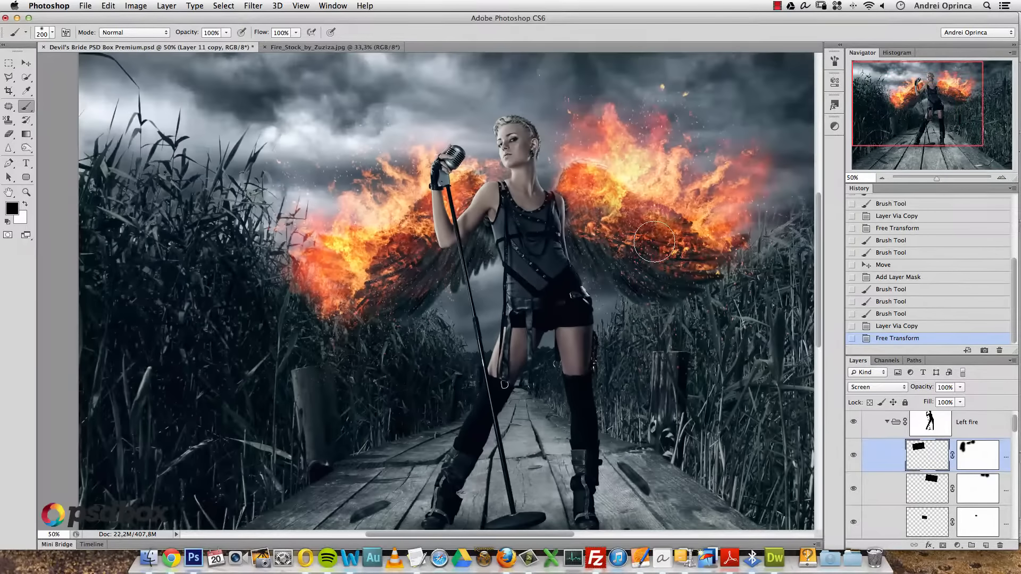
left_click_drag(656, 242, 513, 296)
key("alt+space")
left_click(513, 296)
left_click(887, 422)
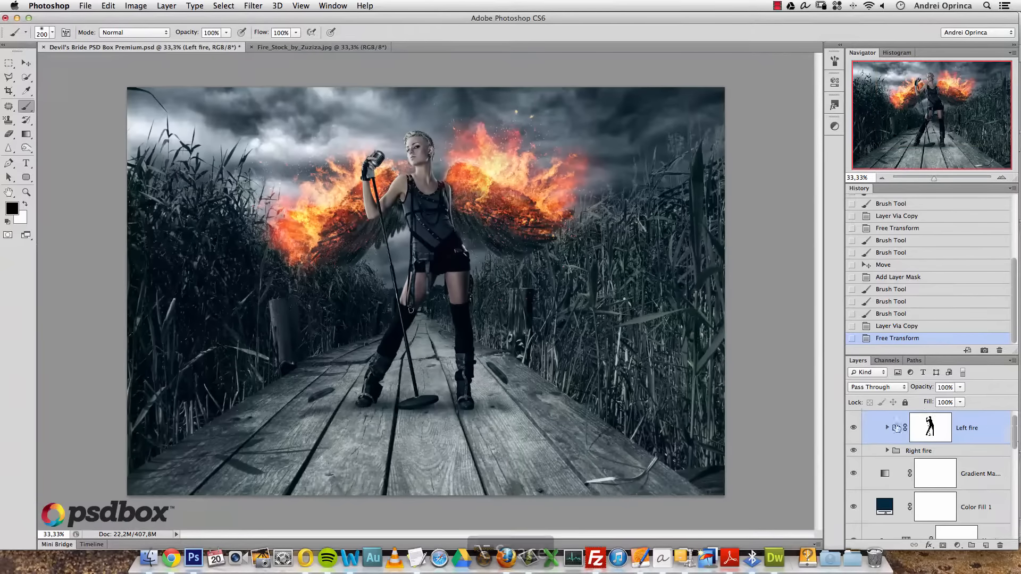
scroll(998, 421, "up", 1)
- Select the Hue/Saturation adjustment layer above the singer and smooth skin layers
left_click(865, 418)
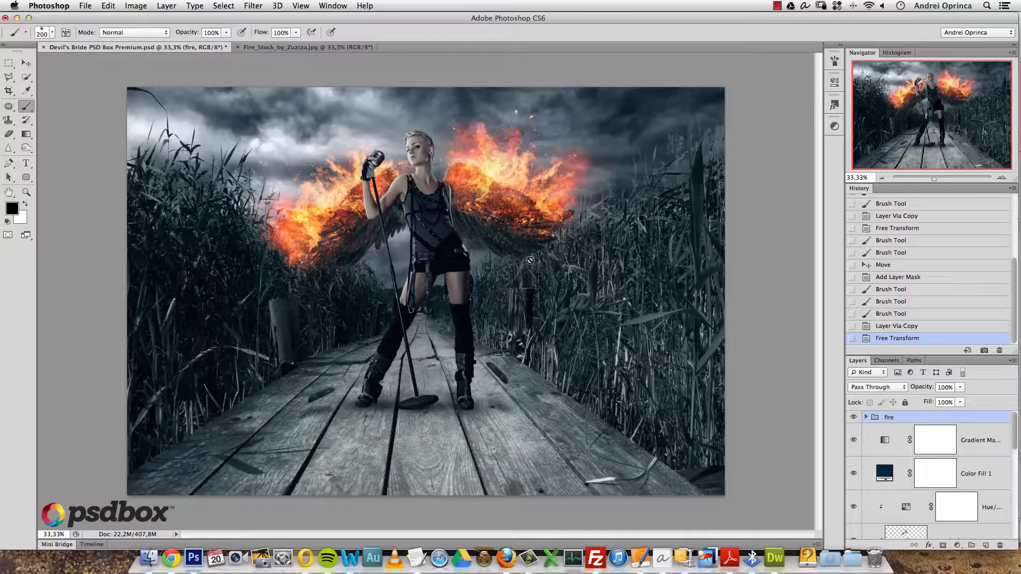
left_click_drag(1012, 428, 1015, 453)
left_click(967, 486)
left_click(983, 469)
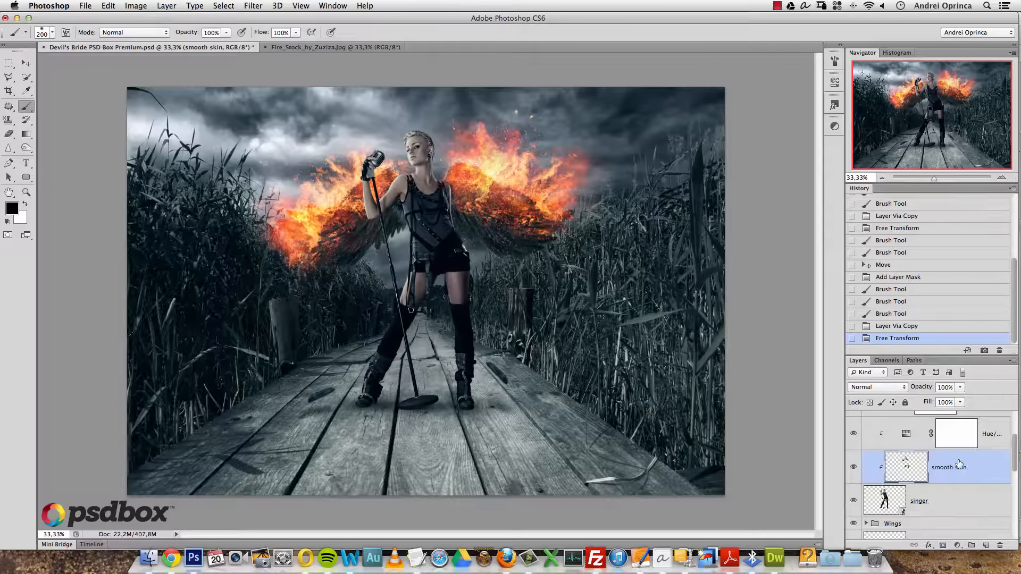
left_click_drag(1010, 455, 1017, 438)
left_click(994, 473)
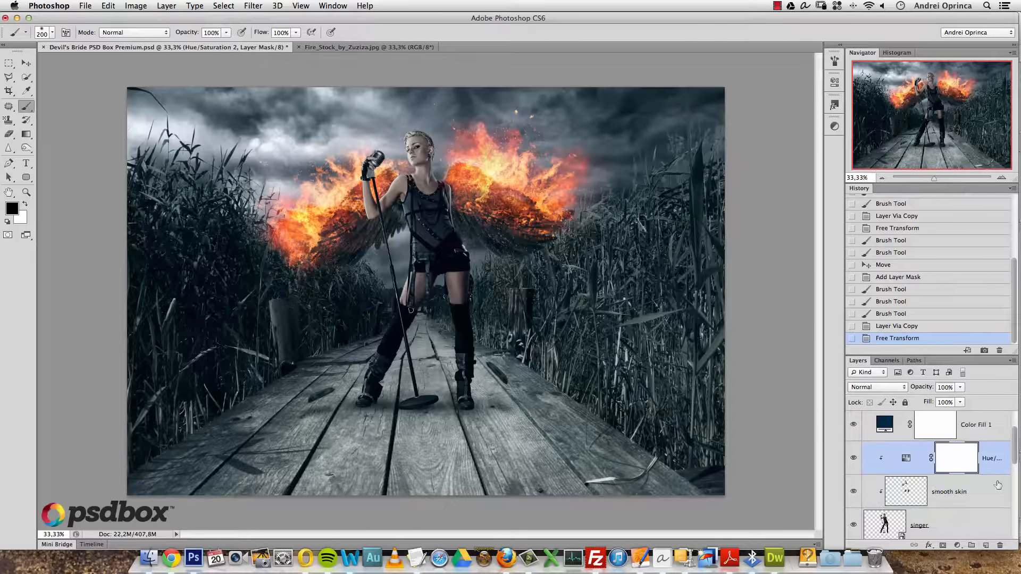
- Create a new layer clipped to that adjustment and name it 'fire light'
left_click(985, 546)
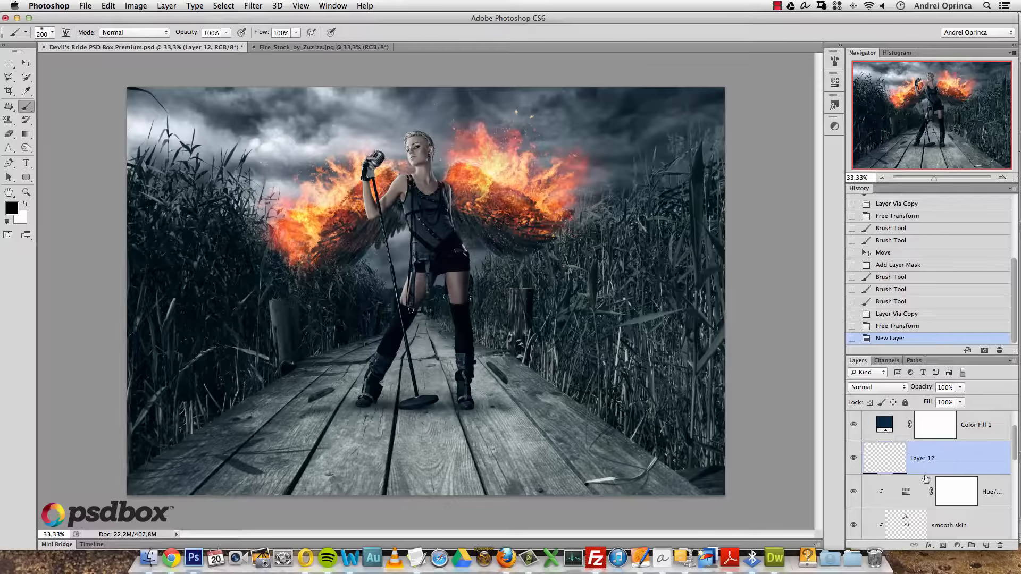
left_click(979, 473, "alt")
left_click_drag(1014, 443, 1015, 450)
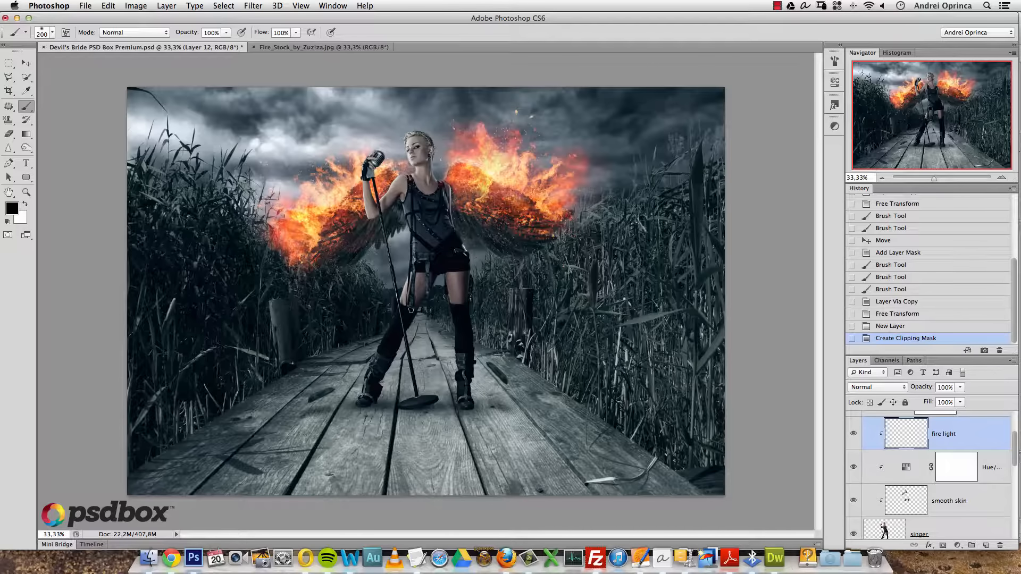
key("super+space")
left_click(404, 182, "super")
left_click(413, 170, "super")
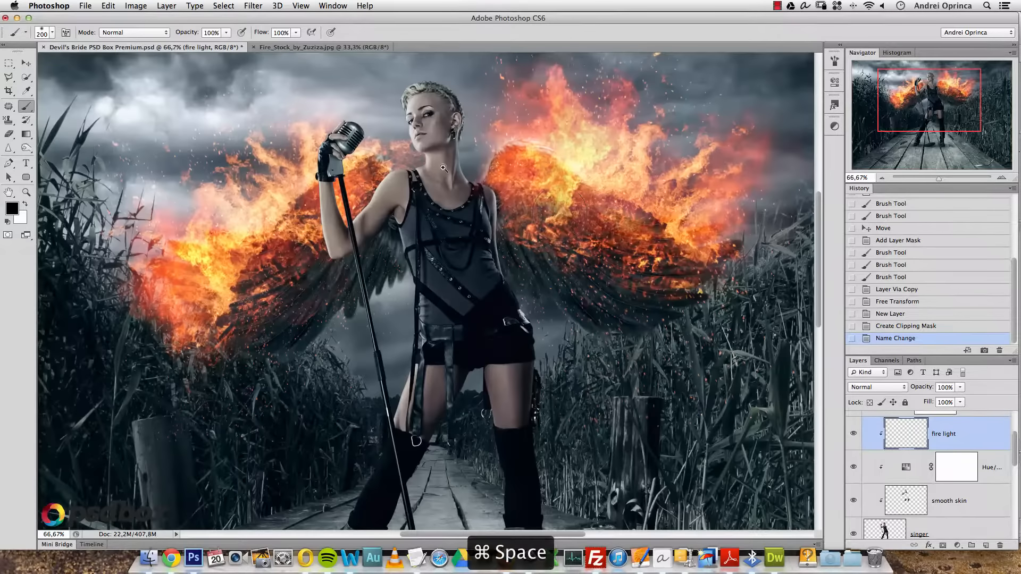
- Set the fire light layer's blend mode to Color Dodge, centred on the singer's shoulder
left_click(414, 168, "super")
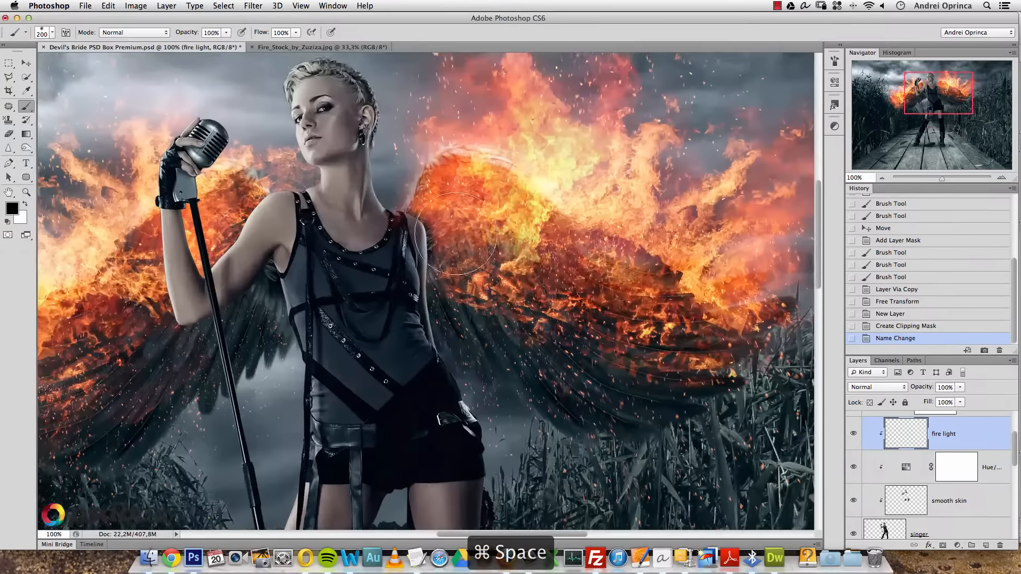
left_click_drag(419, 218, 493, 248)
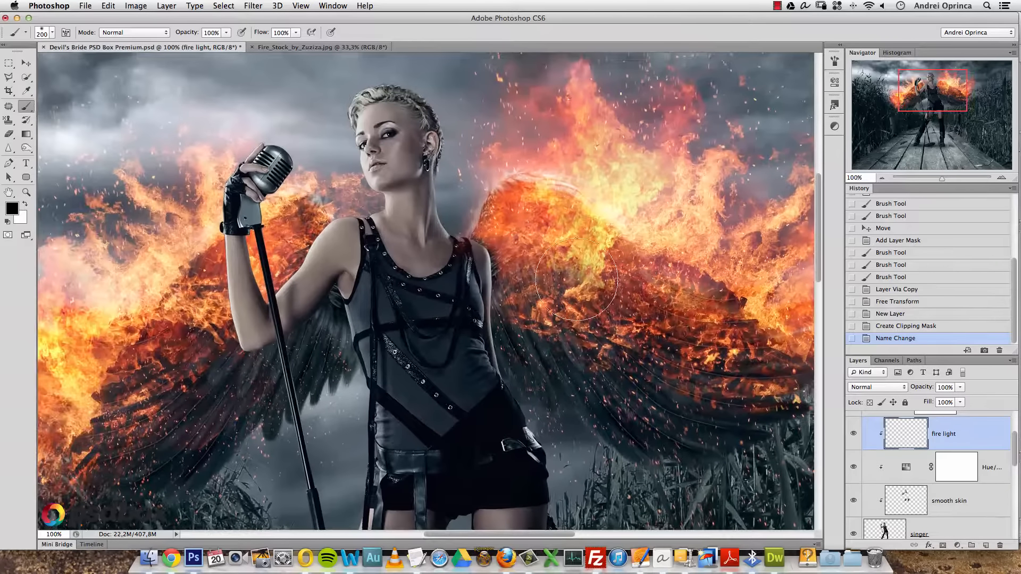
left_click(894, 391)
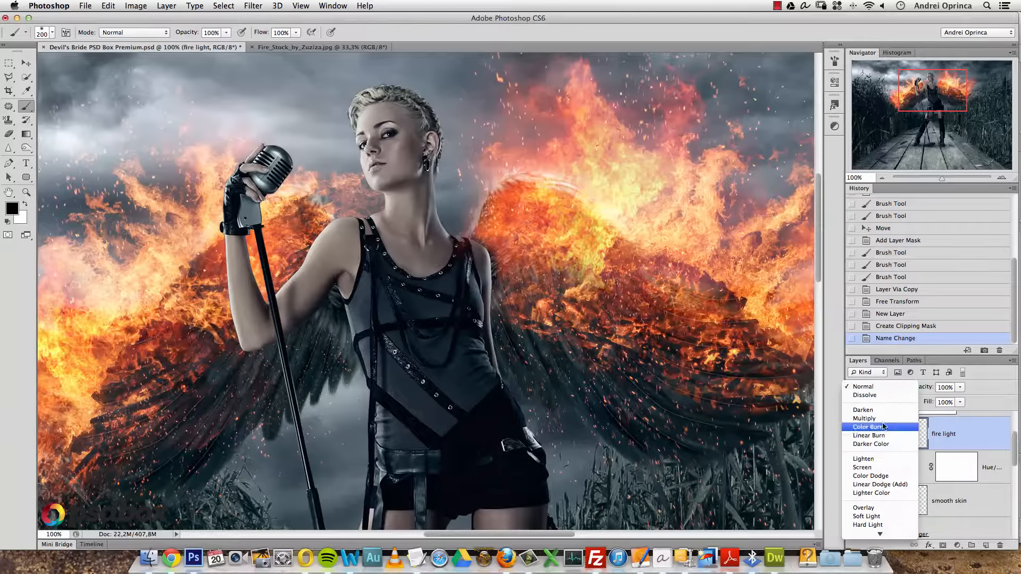
left_click(874, 476)
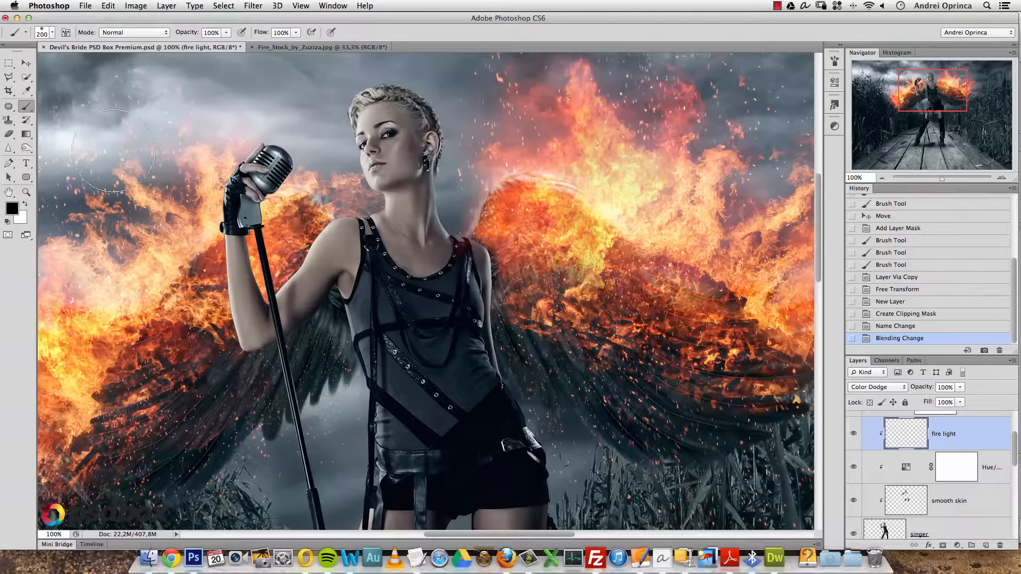
- Choose a vivid orange as the foreground colour
right_click(378, 202)
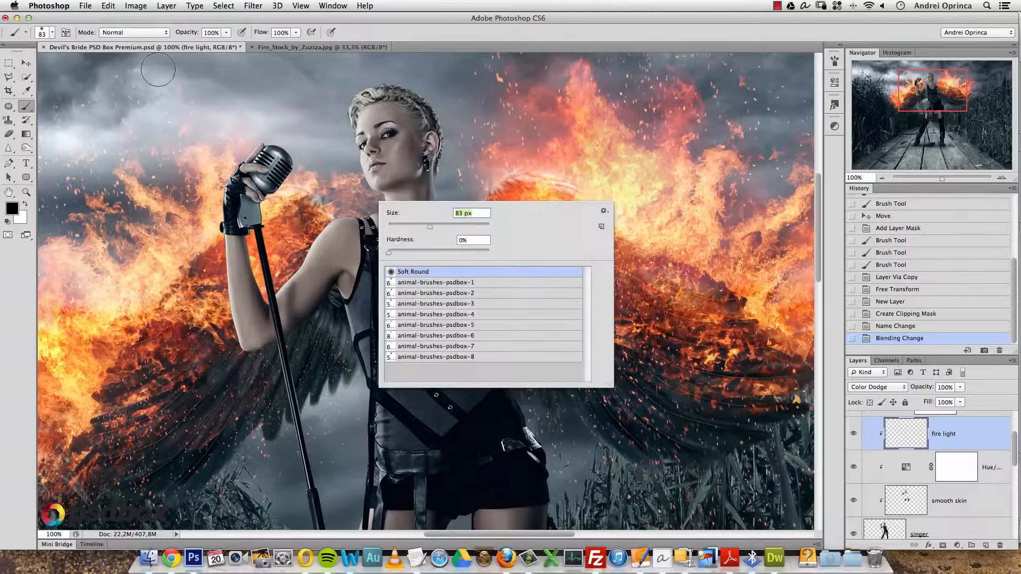
left_click(13, 208)
mouse_move(486, 311)
left_mouse_down()
mouse_move(355, 273)
mouse_move(412, 288)
left_mouse_up()
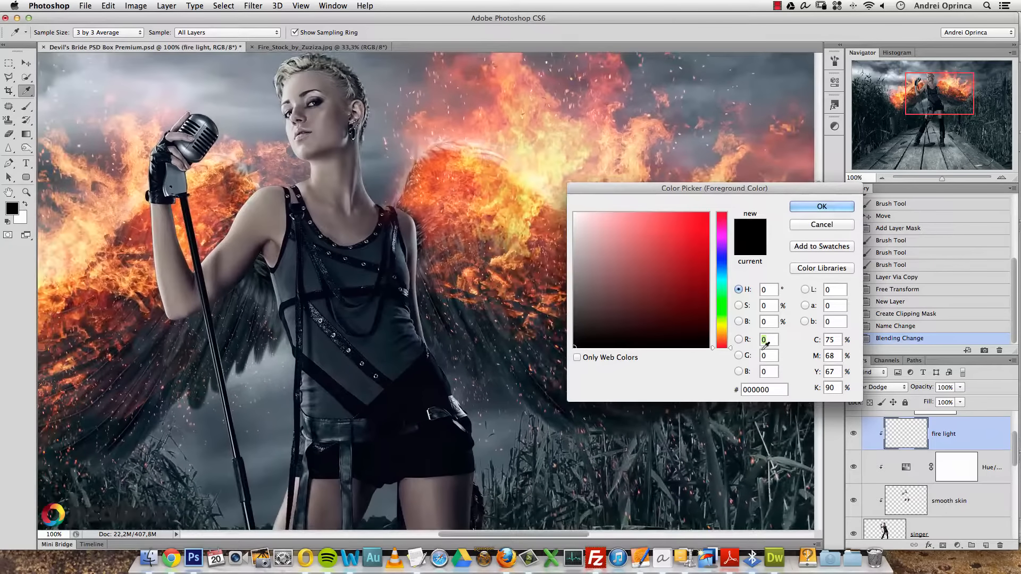
left_click_drag(723, 343, 712, 329)
left_click_drag(723, 336, 724, 335)
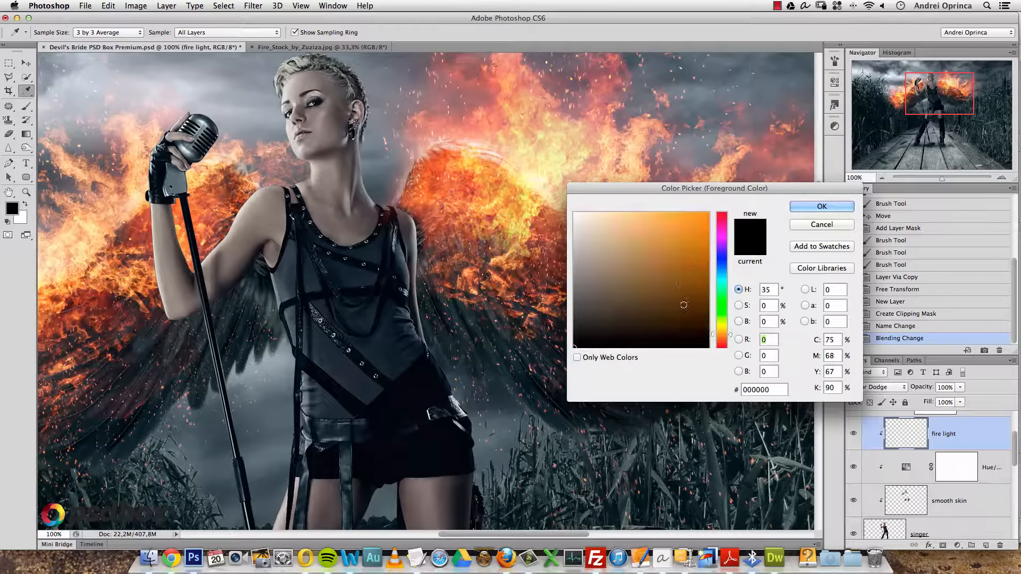
left_click(686, 300)
left_click_drag(685, 301, 688, 242)
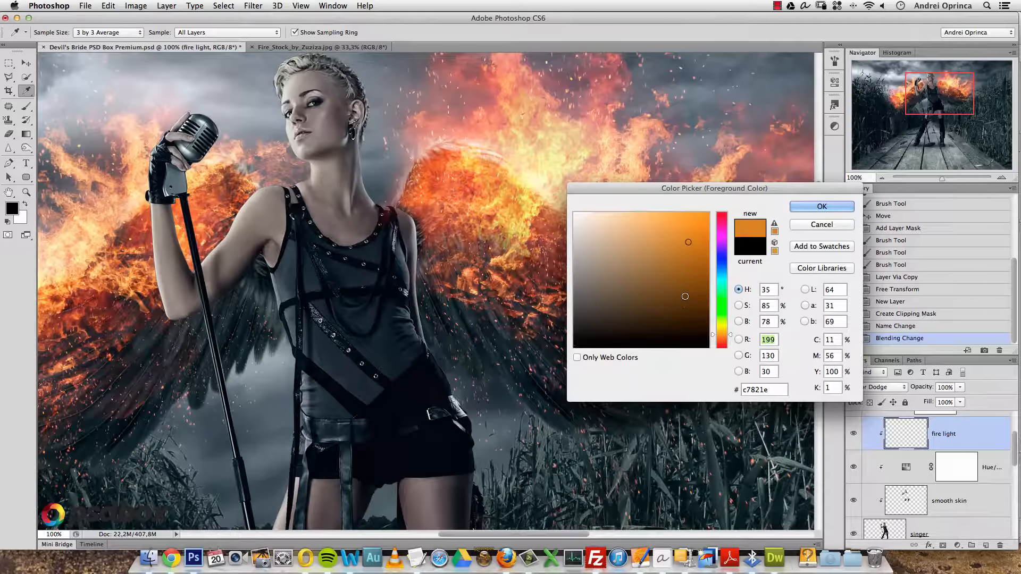
left_click(802, 208)
- Switch to a darker orange and paint firelight along the shoulder edge
key("b")
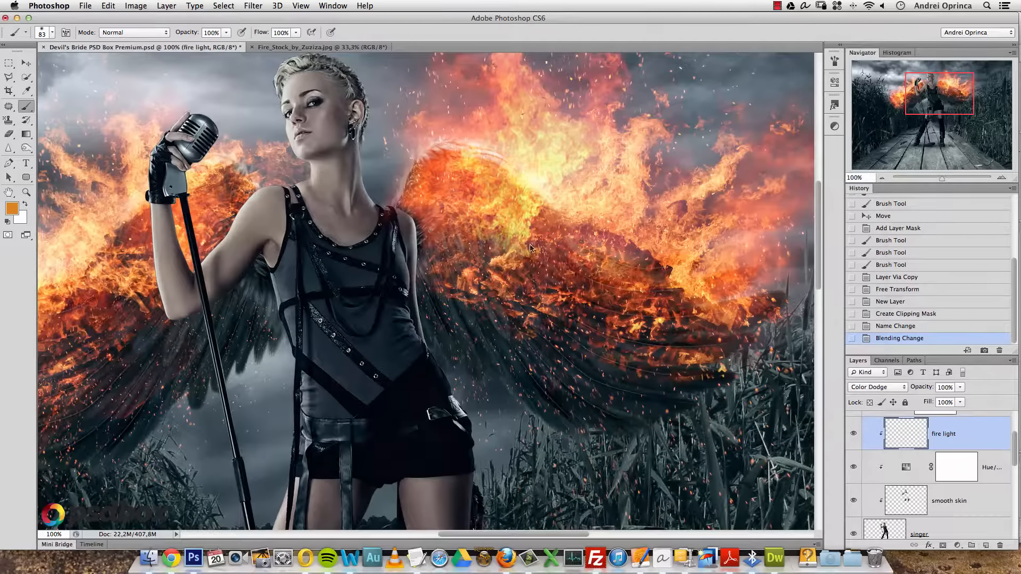
left_click_drag(416, 213, 428, 271)
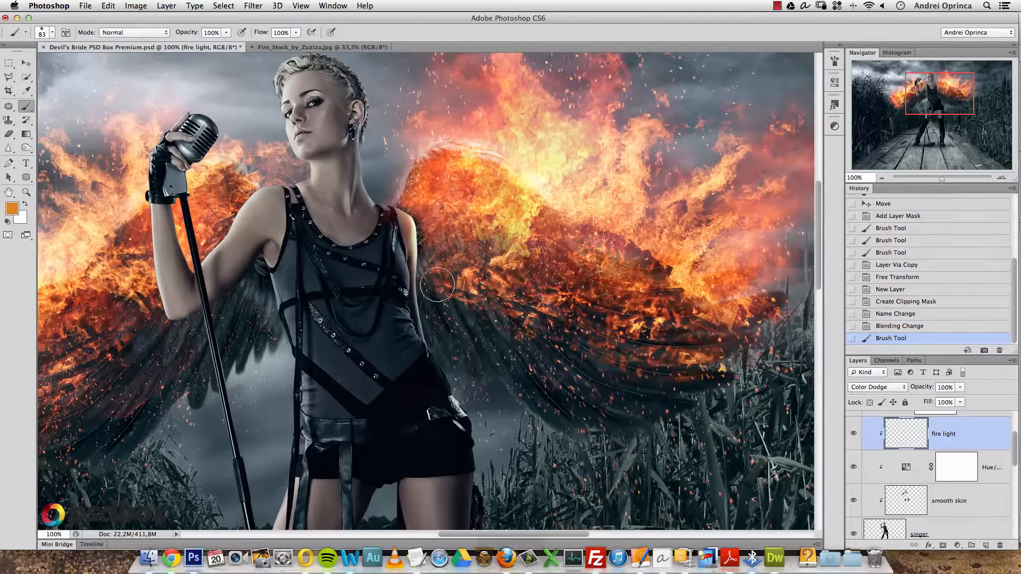
key("alt+super+z")
left_click(11, 207)
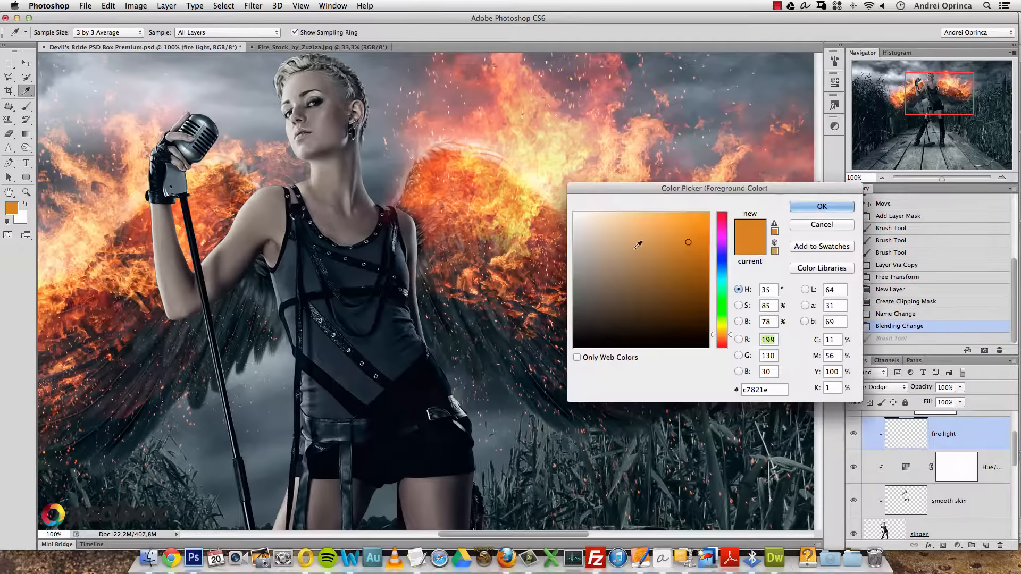
left_click_drag(689, 255, 698, 261)
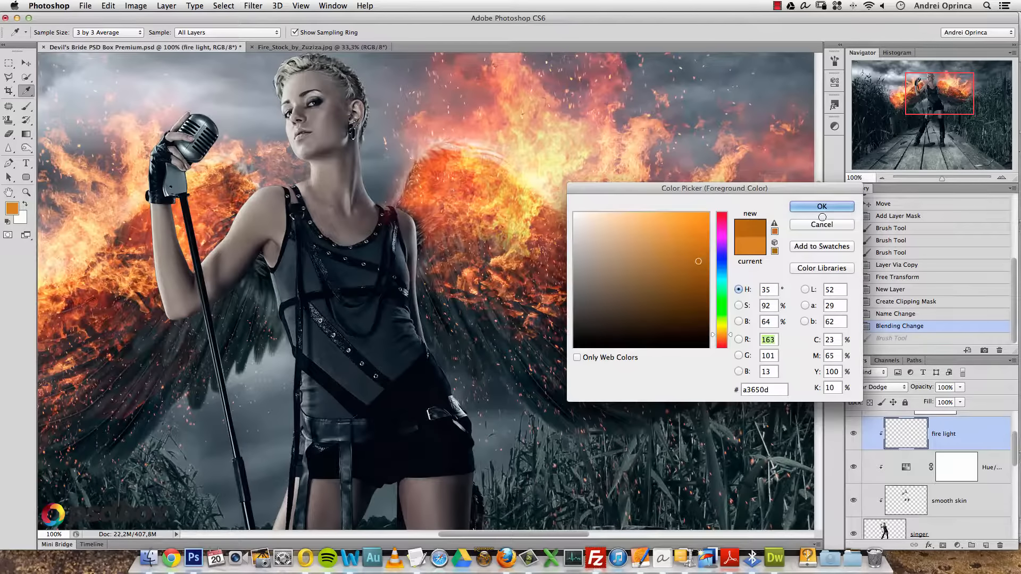
left_click(822, 212)
left_click_drag(407, 203, 417, 231)
key("alt+super+z")
key("alt+super+z")
key("alt+super+z")
key("alt+super+z")
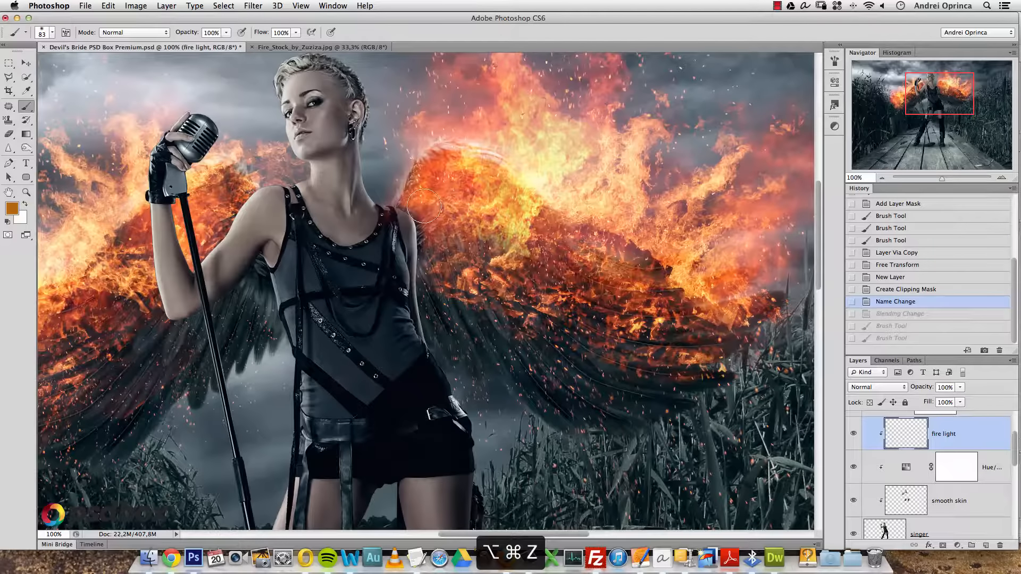
left_click_drag(420, 206, 431, 233)
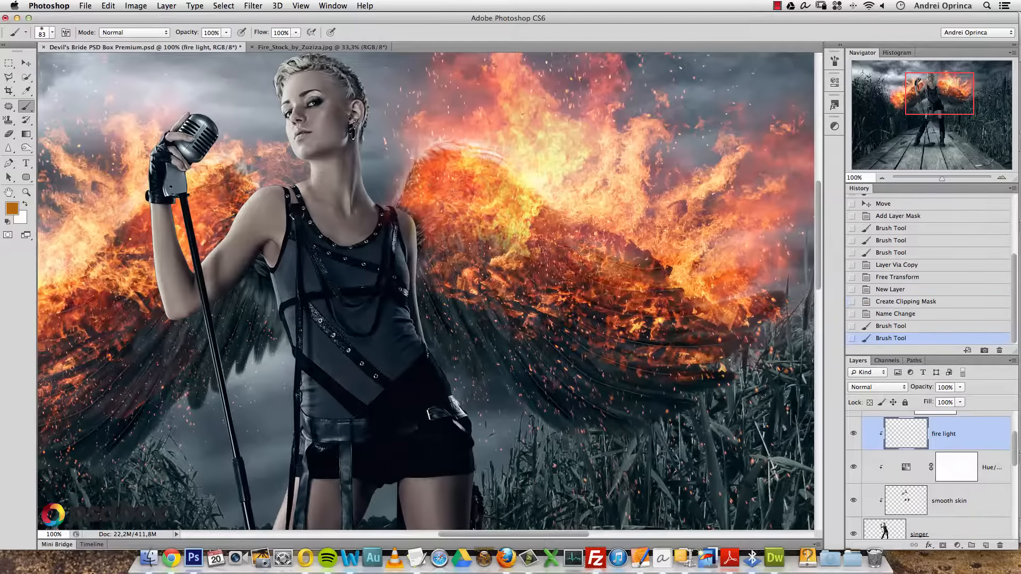
- Reapply Color Dodge and paint firelight down the arm's right edge
left_click(905, 386)
left_click(885, 475)
mouse_move(424, 205)
left_mouse_down()
mouse_move(439, 238)
mouse_move(434, 279)
left_mouse_up()
left_click_drag(432, 281, 439, 315)
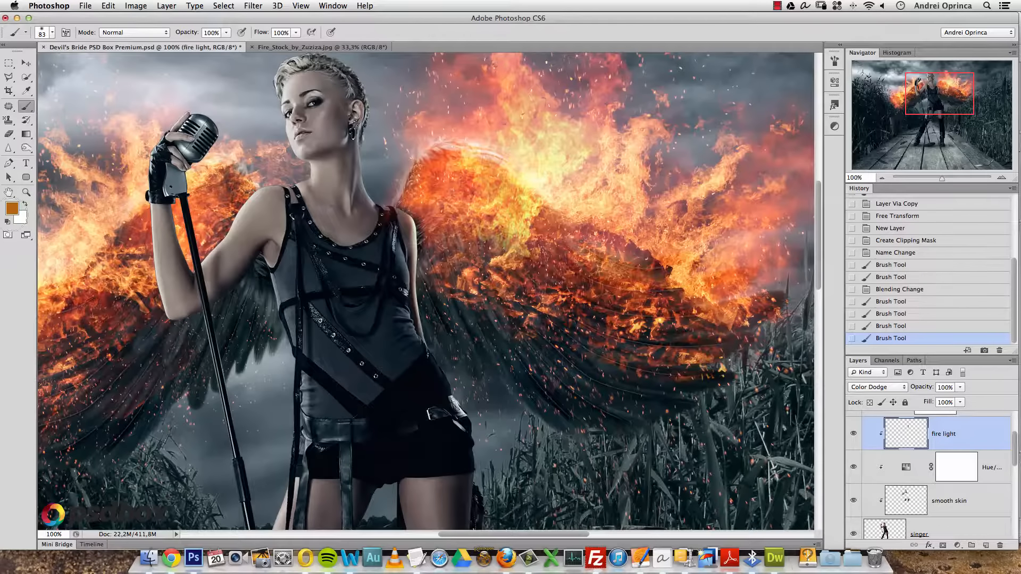
- Pick deeper orange 885000 and paint light along the waist and hip edge
left_click(11, 209)
left_click_drag(685, 266, 712, 275)
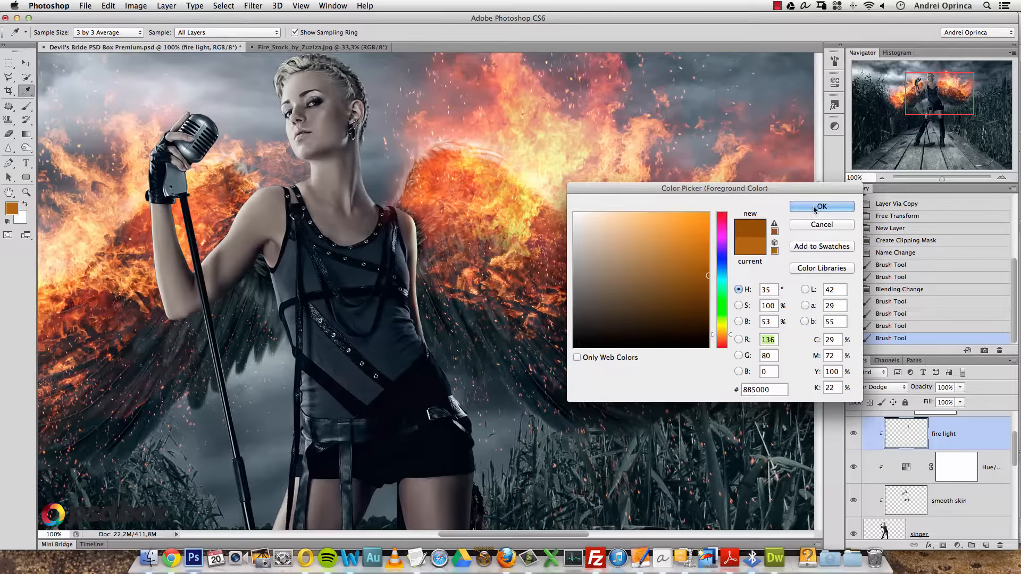
left_click(814, 208)
scroll(489, 325, "down", 2)
scroll(490, 324, "left", 2)
left_click_drag(462, 305, 491, 378)
left_click_drag(490, 376, 494, 384)
left_click_drag(491, 379, 500, 382)
- At 200% zoom, brighten the hip edge and the arm edge beside it
scroll(523, 396, "down", 1)
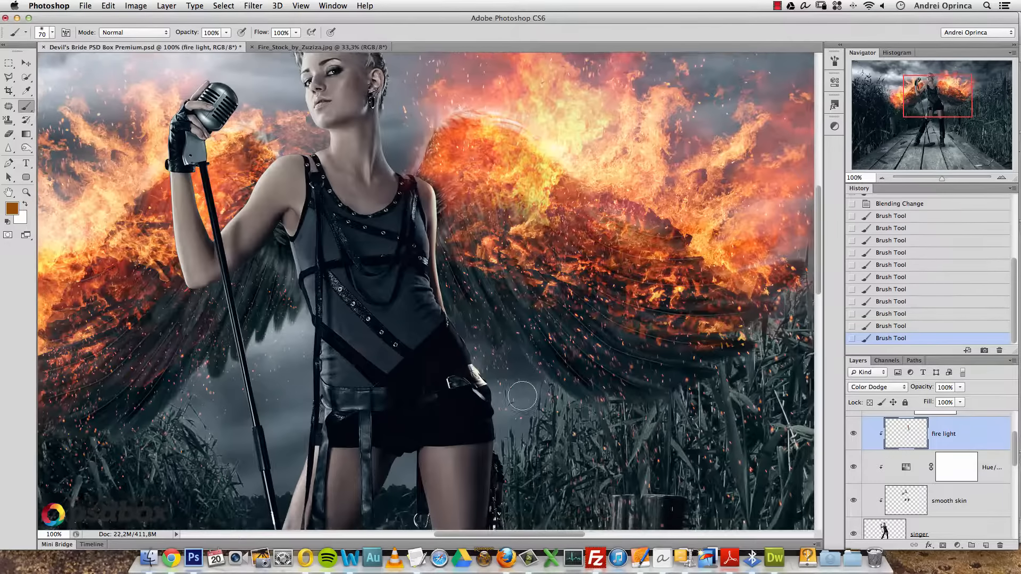
scroll(523, 396, "down", 3)
left_click(497, 317, "super")
mouse_move(486, 289)
left_mouse_down()
mouse_move(465, 319)
mouse_move(478, 293)
left_mouse_up()
left_click_drag(504, 357, 497, 414)
mouse_move(533, 333)
left_mouse_down()
mouse_move(534, 230)
mouse_move(549, 182)
left_mouse_up()
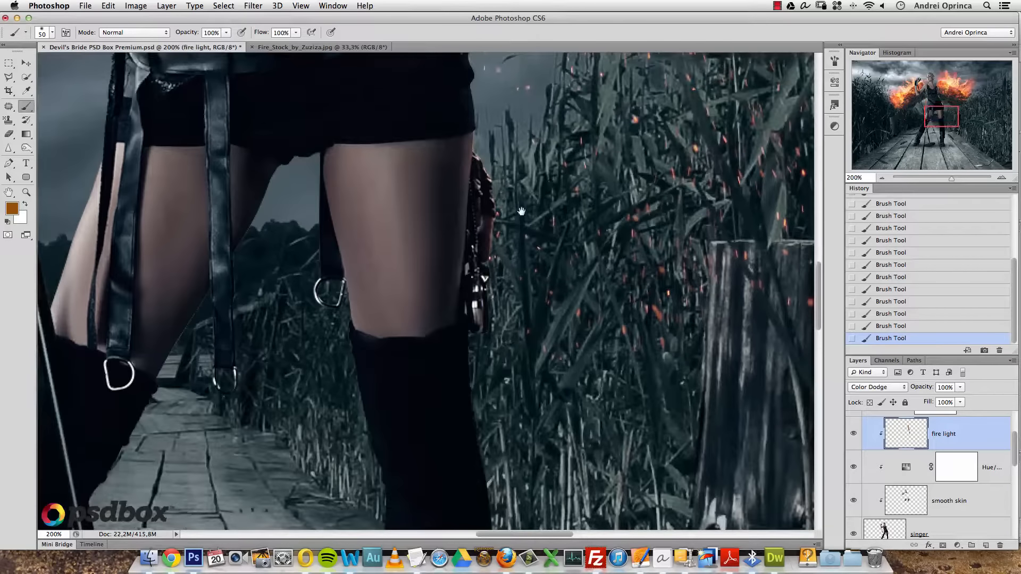
- Halve the brush and try a dark brown glow along the thigh edge, then undo it
key("bracketleft")
key("bracketleft")
key("alt+super+z")
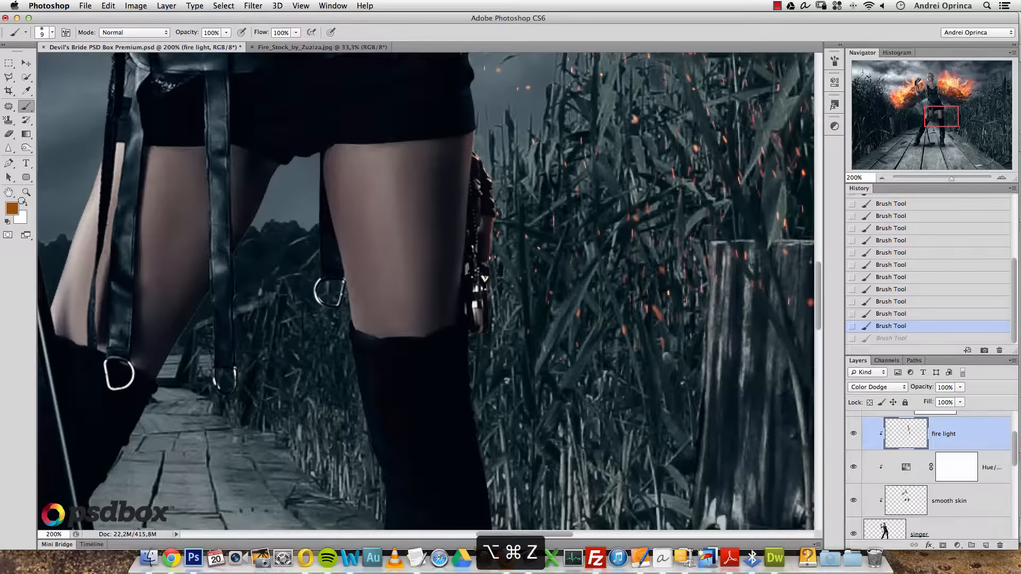
left_click(13, 207)
left_click_drag(685, 307, 698, 316)
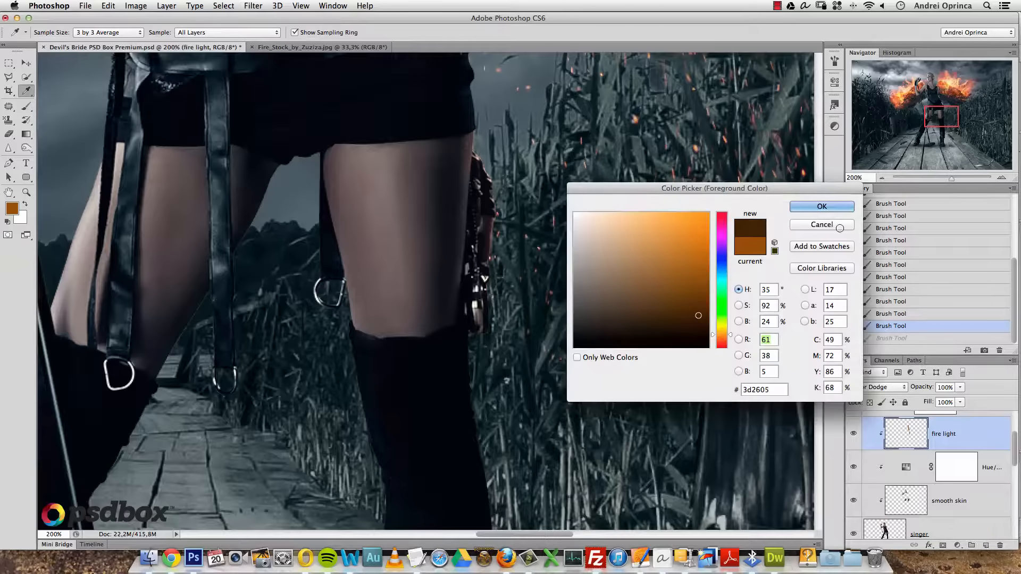
left_click(820, 210)
left_click(470, 153)
key("alt+super+z")
key("alt+super+z")
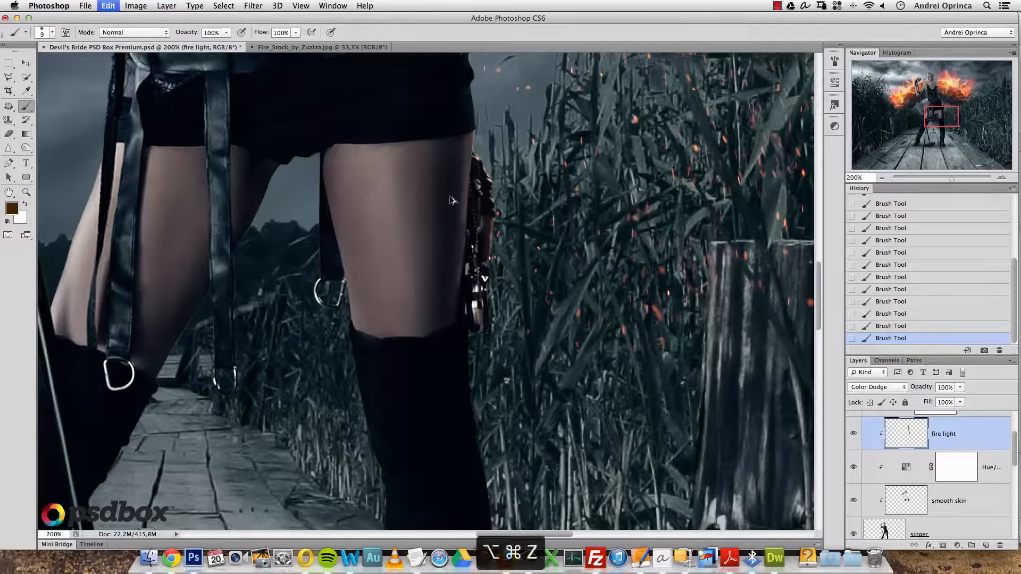
- Try a lighter brown stroke down the thigh's right edge, then undo it
left_click(12, 209)
left_click(681, 303)
left_click(821, 207)
left_click_drag(467, 181, 467, 197)
key("alt+super+z")
key("alt+super+z")
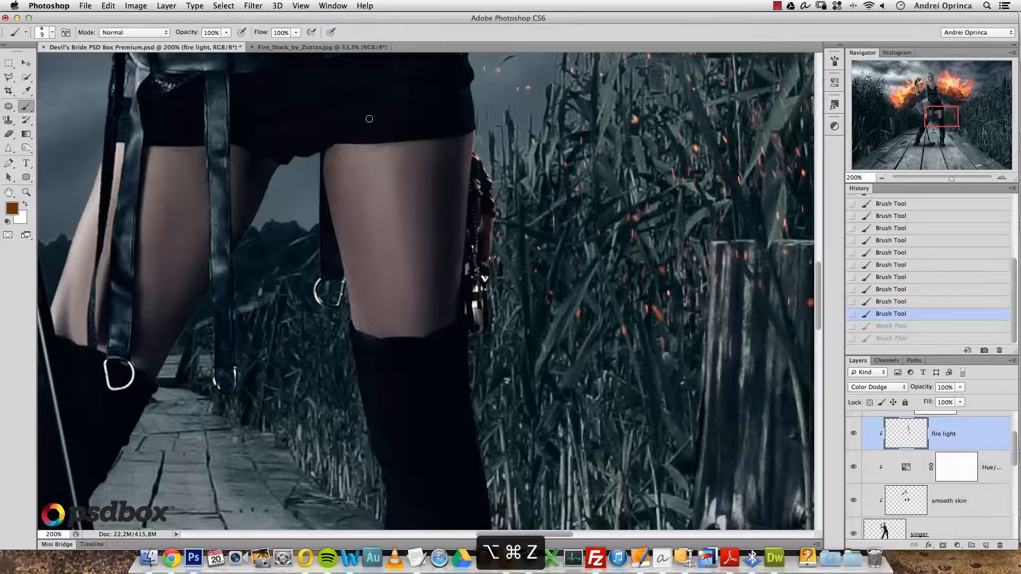
- Lower brush opacity to 49% and paint soft light down the thigh's right edge
left_click(226, 32)
left_click_drag(473, 170, 466, 255)
left_click_drag(468, 190, 465, 283)
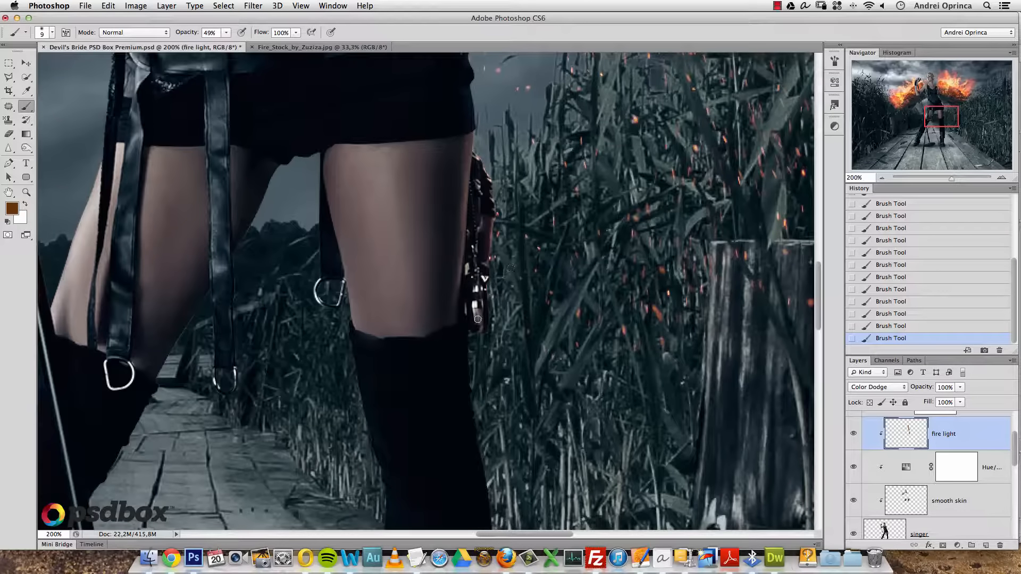
scroll(460, 134, "up", 5)
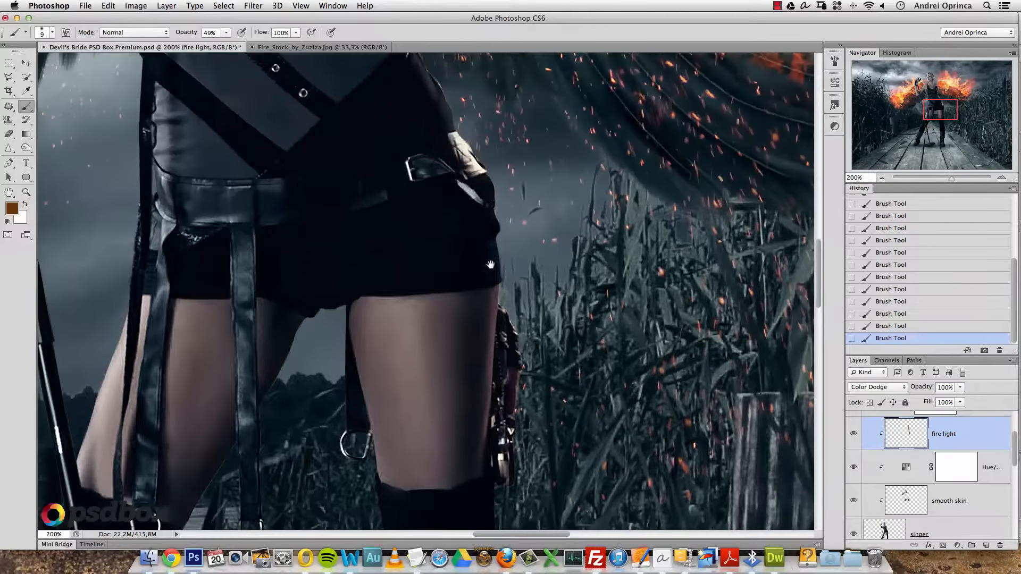
scroll(495, 229, "up", 5)
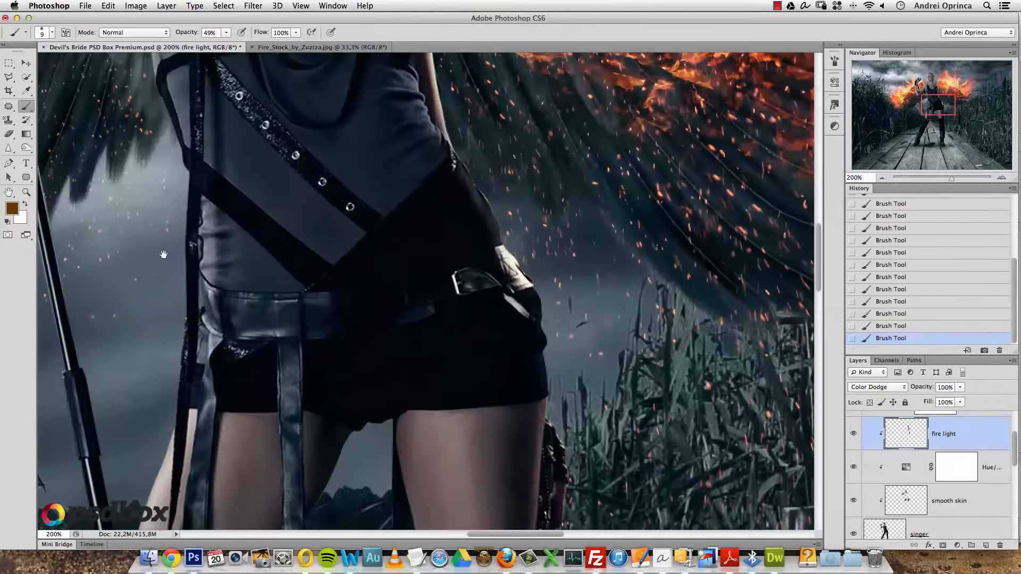
- Lighten the foreground brown to #875001 and lower brush flow to 67%
left_click(12, 208)
left_click_drag(700, 282, 709, 275)
left_click(821, 206)
left_click(296, 35)
left_click_drag(282, 48, 280, 47)
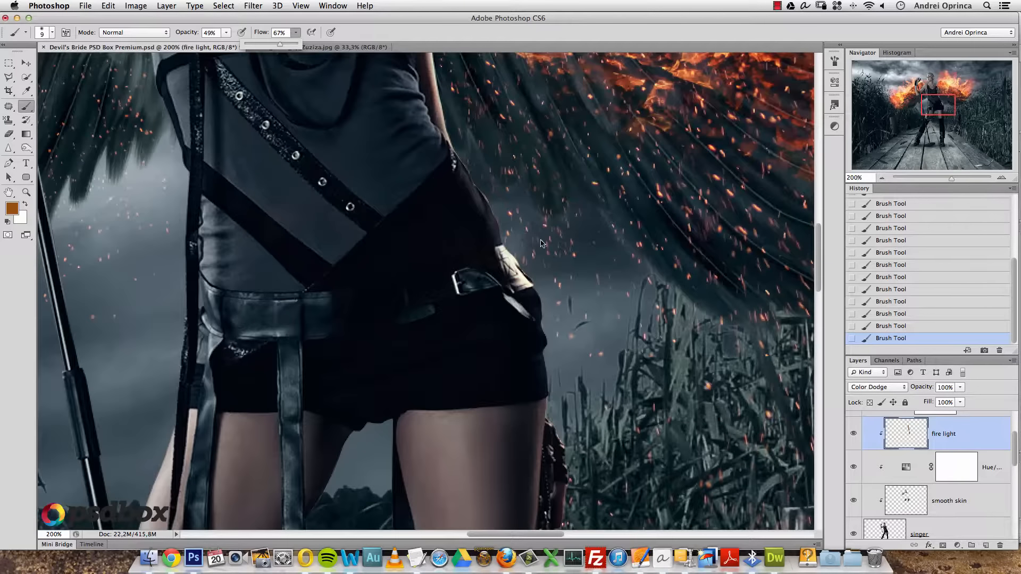
scroll(538, 278, "up", 15)
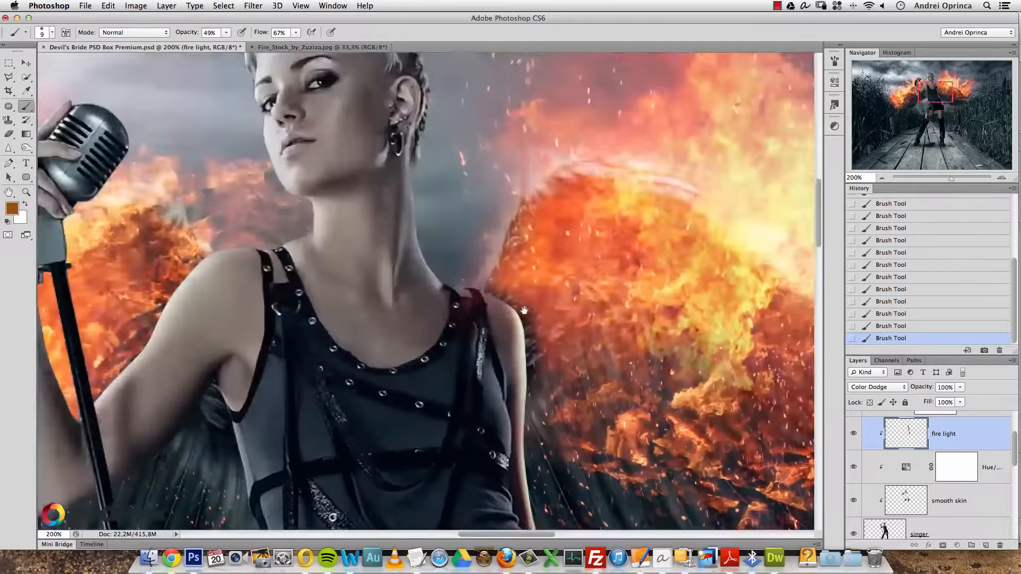
- With a 20 px soft brush, paint glow along the neck and hair edge to the shoulder
left_click_drag(538, 278, 515, 196)
key("alt+super+z")
key("bracketright")
key("bracketright")
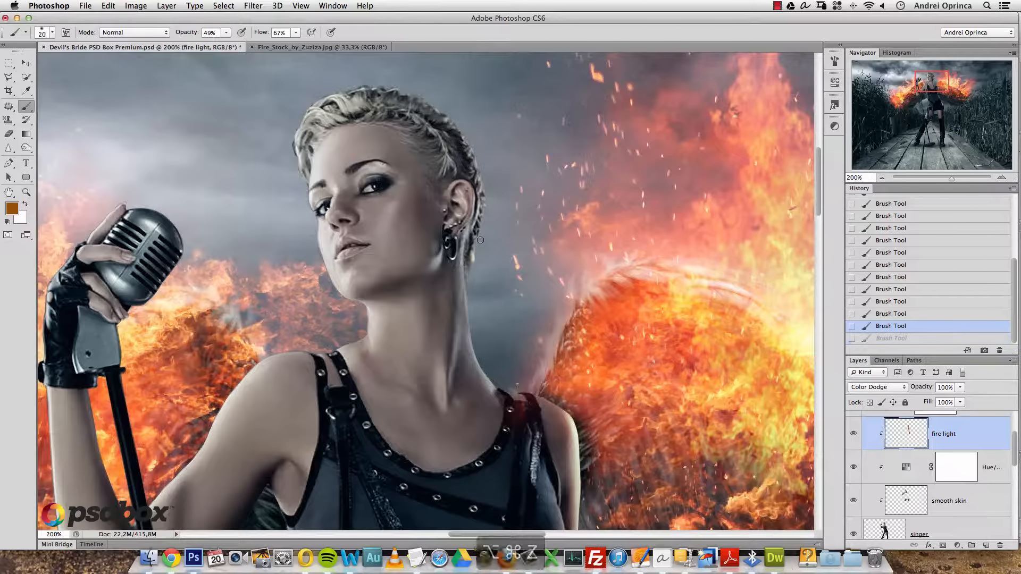
right_click(523, 272)
left_click_drag(481, 253, 471, 280)
mouse_move(474, 329)
left_mouse_down()
mouse_move(495, 378)
mouse_move(491, 361)
mouse_move(509, 387)
mouse_move(544, 379)
mouse_move(514, 384)
mouse_move(559, 400)
left_mouse_up()
- Frame the face and ear area and shrink the brush to 25 px
left_click_drag(486, 131, 490, 253)
key("bracketright")
key("bracketleft")
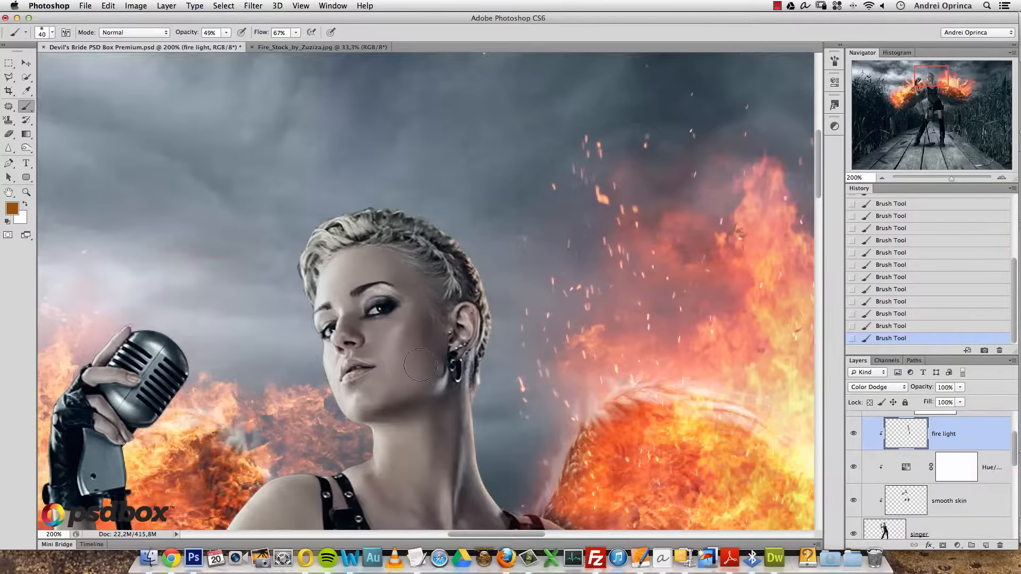
left_click_drag(420, 365, 557, 207)
key("bracketleft")
key("bracketleft")
key("bracketleft")
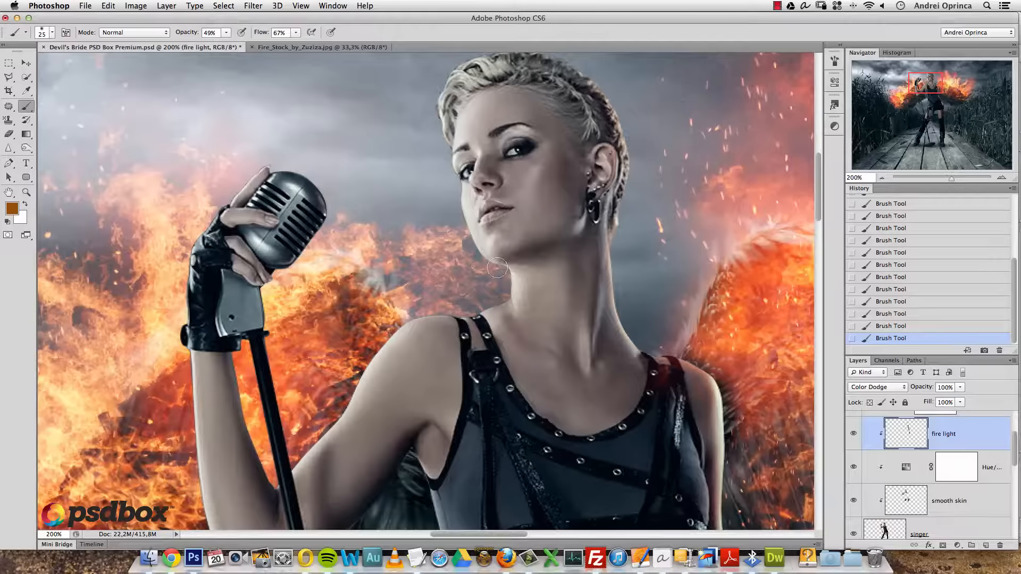
- Compare the last two glow strokes by undoing and redoing them, then paint a short glow along the arm edge
key("alt+super+z")
key("alt+super+z")
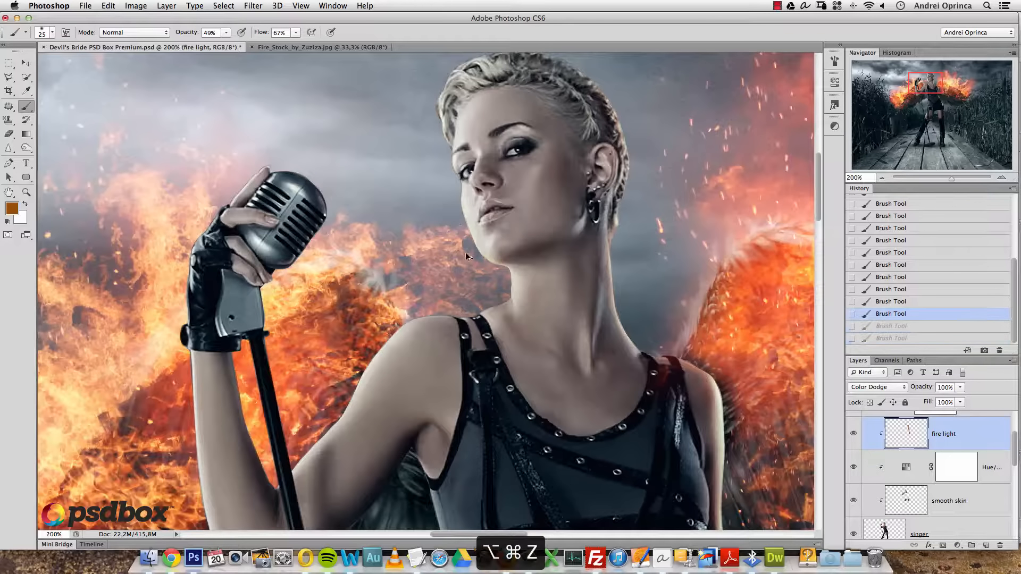
key("shift+super+z")
key("shift+super+z")
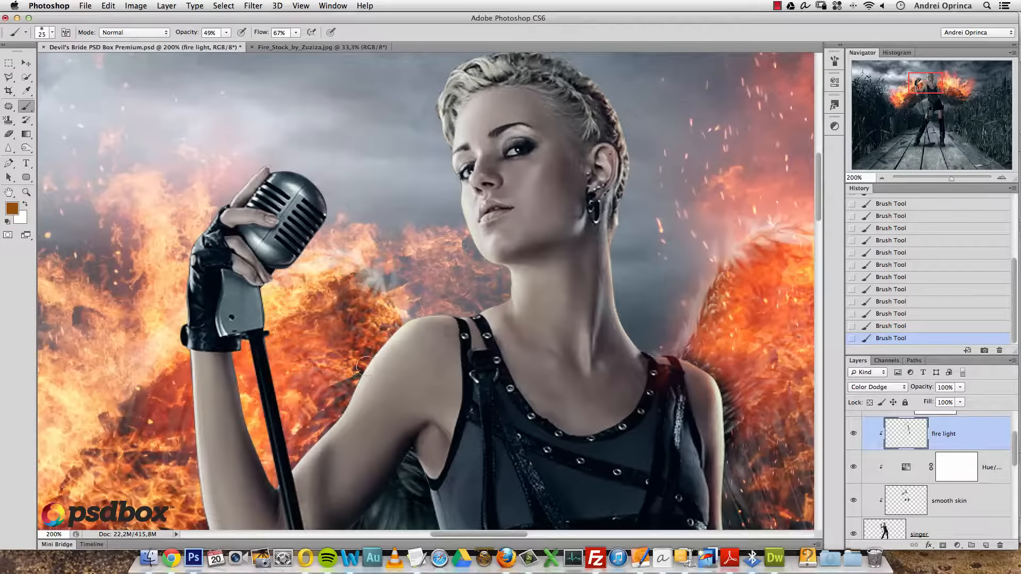
key("alt+super+z")
key("alt+super+z")
left_click_drag(332, 406, 347, 392)
left_click_drag(238, 184, 324, 169)
- Zoom in on the microphone hand, set a 15 px brush and a lighter orange colour
left_click(306, 153, "super")
left_click(305, 153, "super")
key("[")
key("]")
left_click(12, 208)
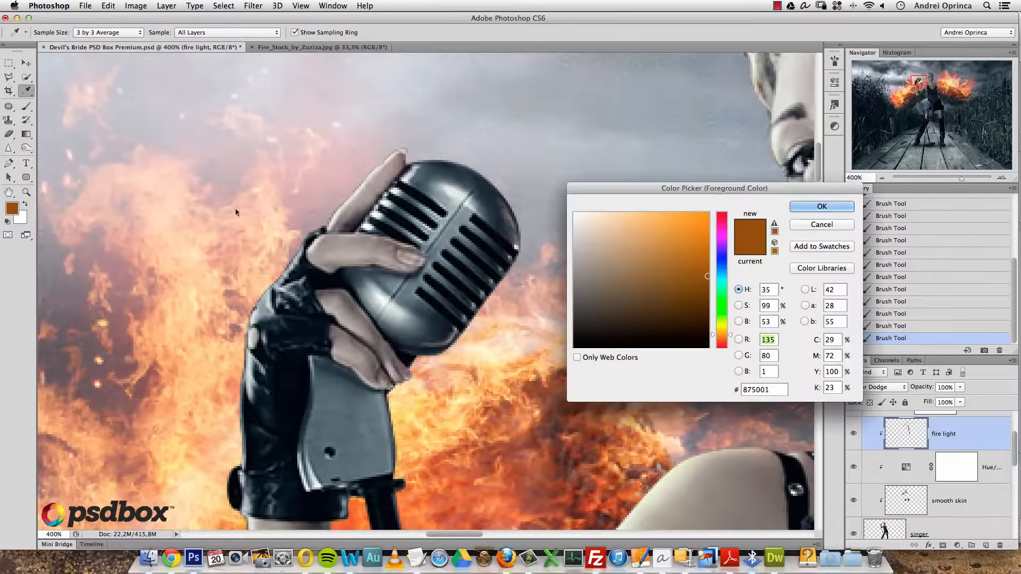
left_click(698, 253)
left_click(801, 210)
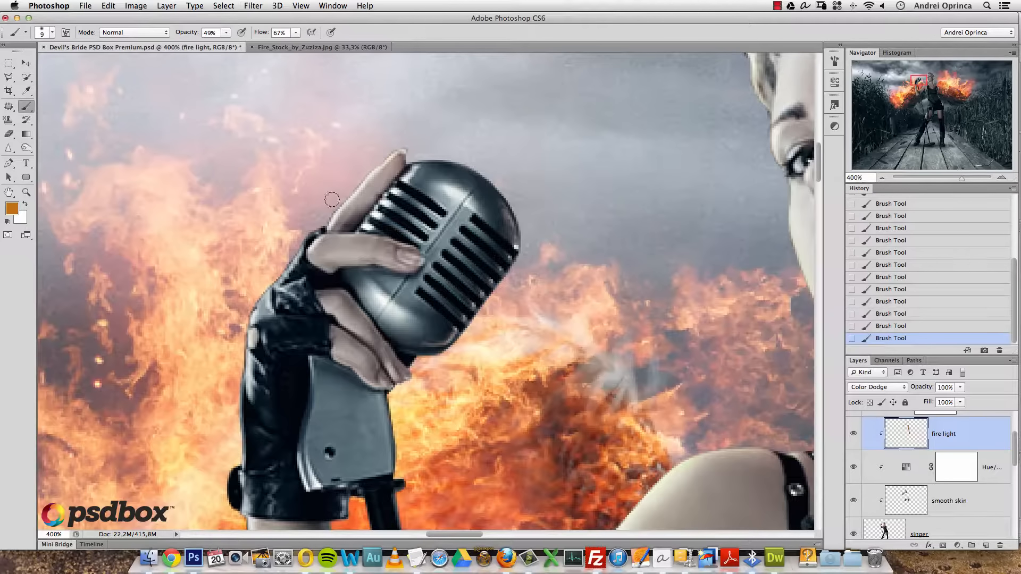
- Set a 20 px brush, a slightly darker orange, and brush flow of 76%
key("bracketright")
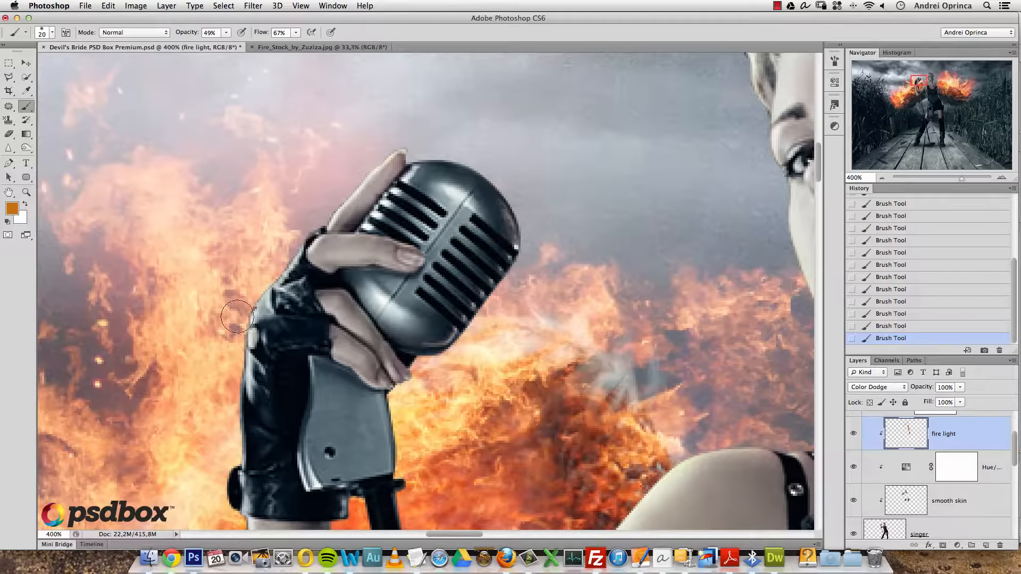
left_click(11, 208)
left_click(700, 262)
left_click(796, 209)
left_click(226, 33)
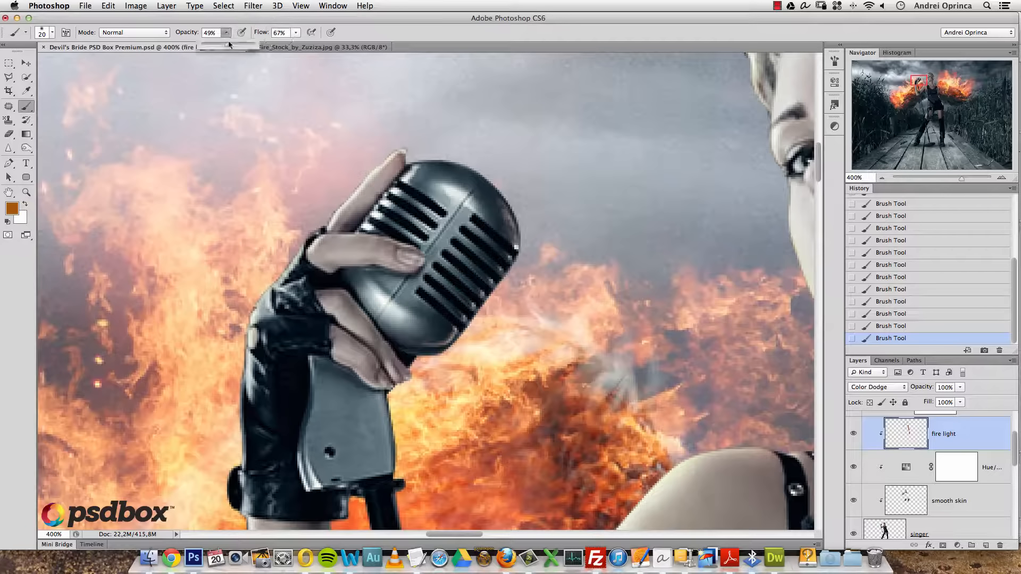
left_click(296, 33)
left_click_drag(301, 45, 305, 45)
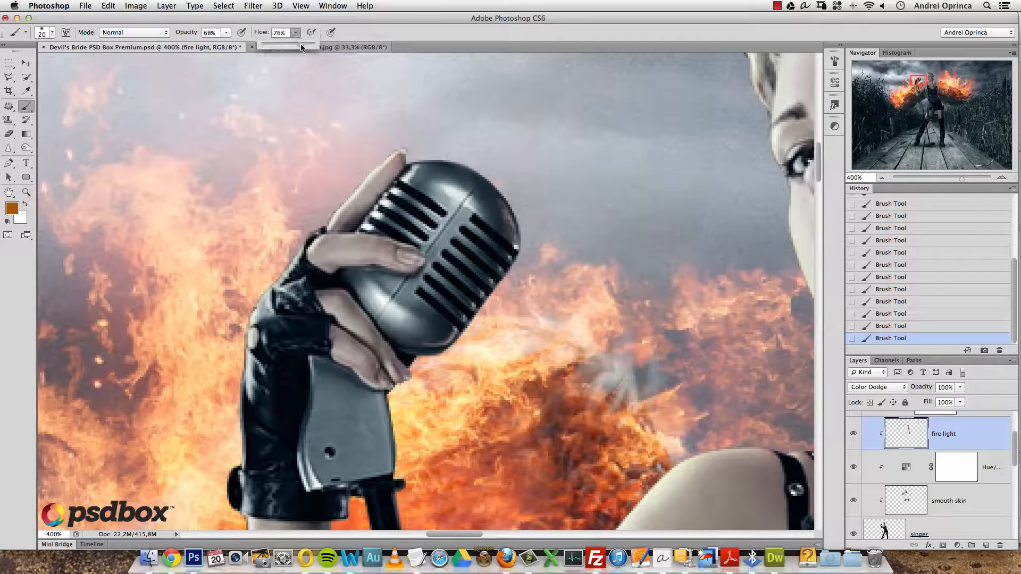
left_click(288, 252)
- Paint fire glow along the arm's right edge, then undo the last four strokes
scroll(214, 342, "down", 5)
scroll(213, 343, "left", 2)
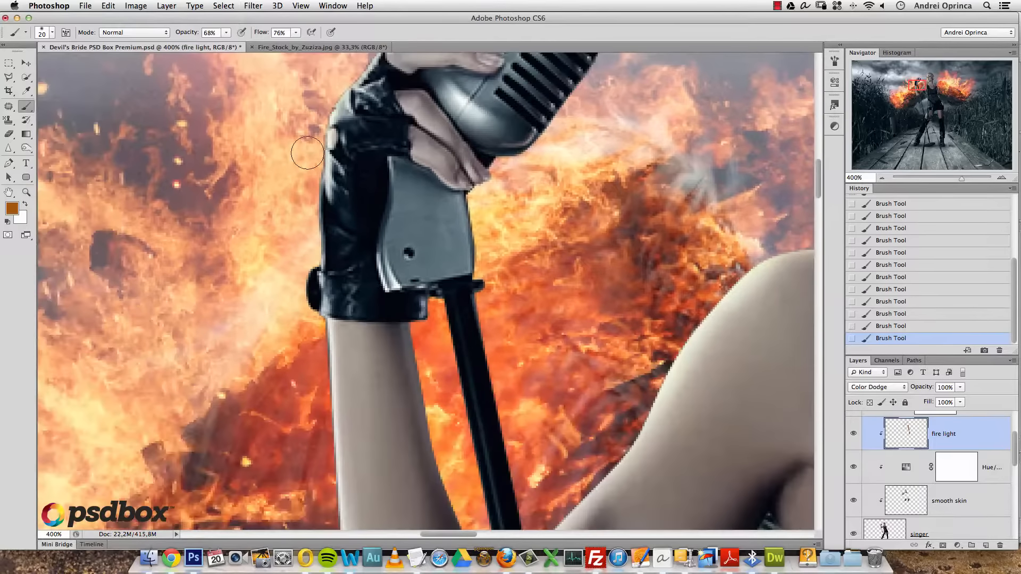
left_click_drag(313, 407, 323, 179)
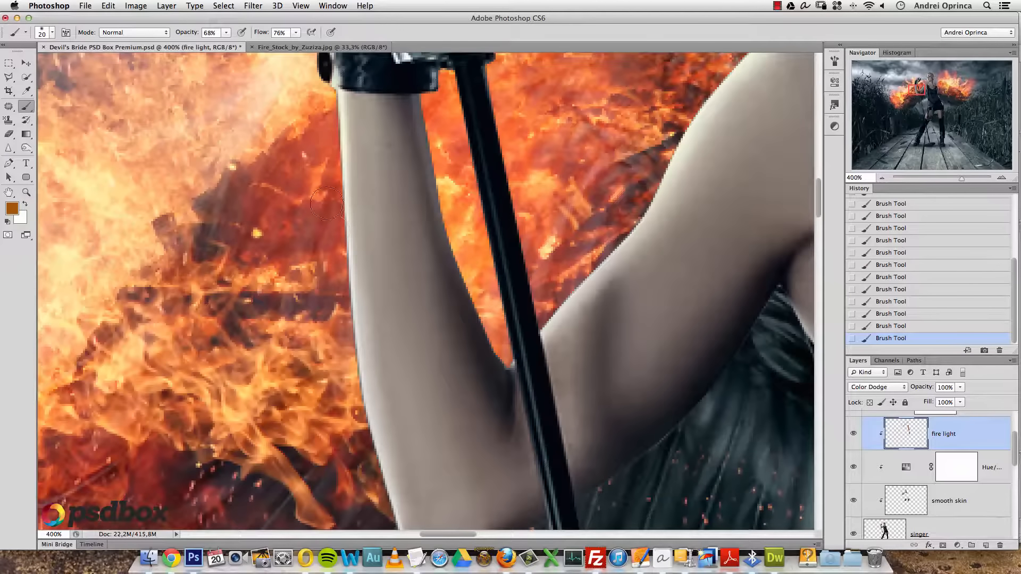
mouse_move(424, 105)
left_mouse_down()
mouse_move(449, 158)
mouse_move(490, 326)
left_mouse_up()
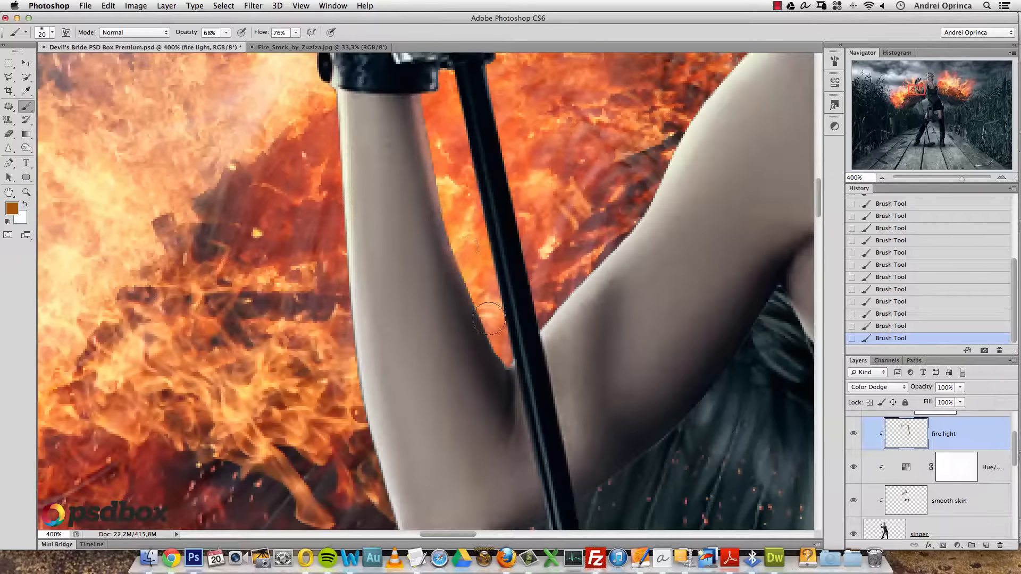
key("alt+super+z")
key("alt+super+z")
key("alt+super+z")
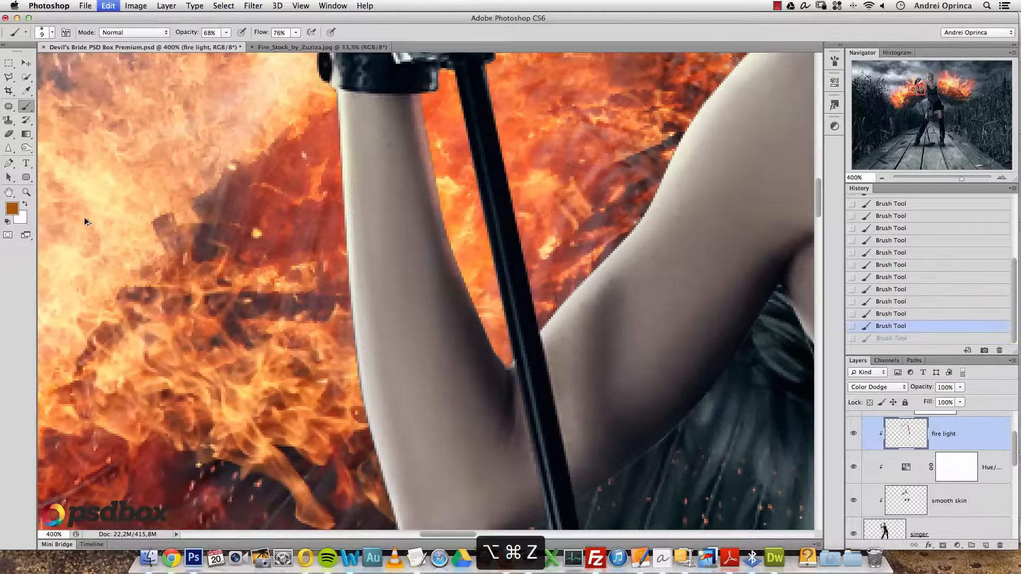
key("alt+super+z")
- Switch to golden brown #9b7014, dab glow on the arm edge, then zoom out to 300%
left_click(11, 208)
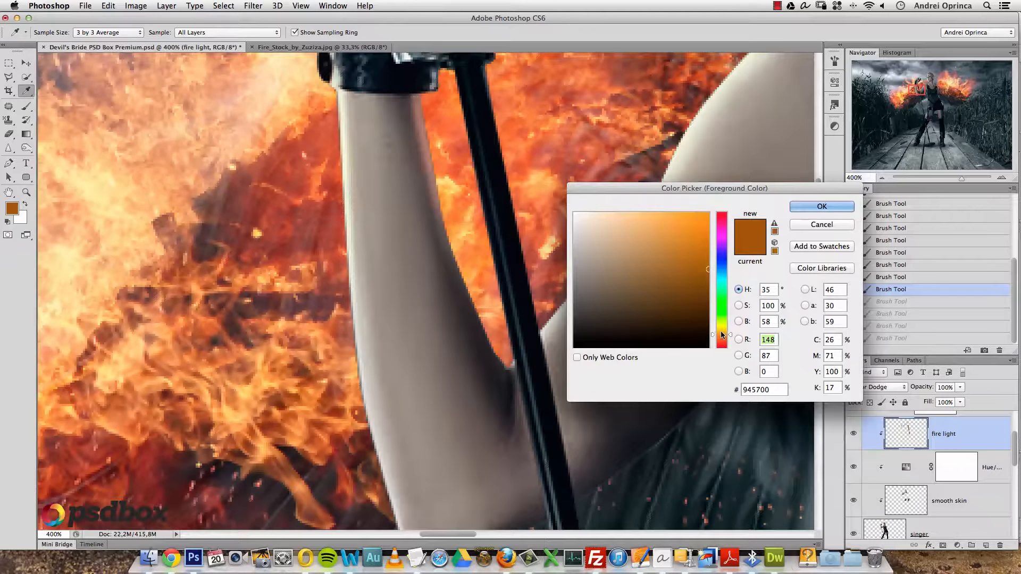
left_click_drag(702, 265, 692, 266)
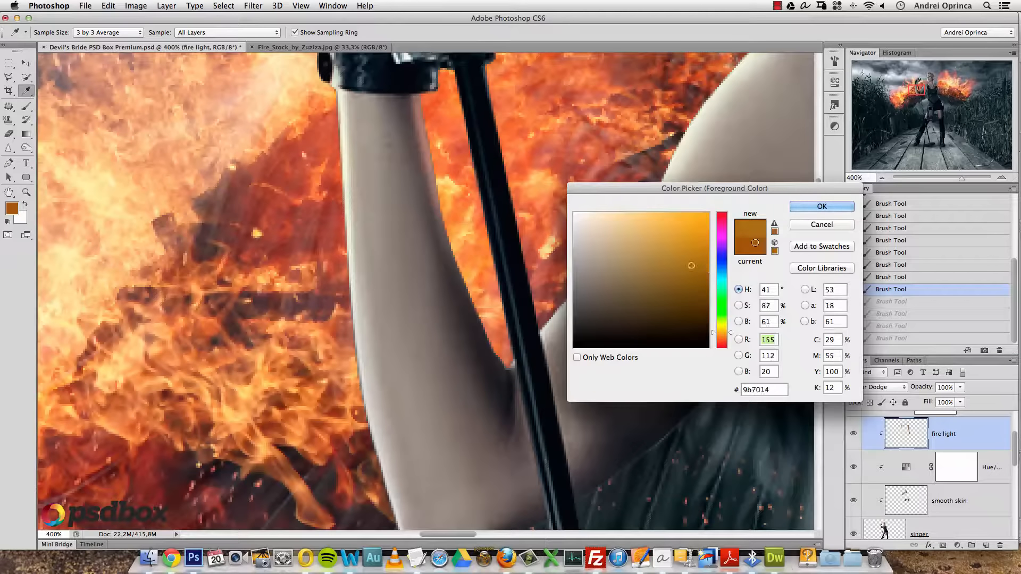
left_click(792, 210)
key("bracketright")
left_click(673, 137)
key("bracketleft")
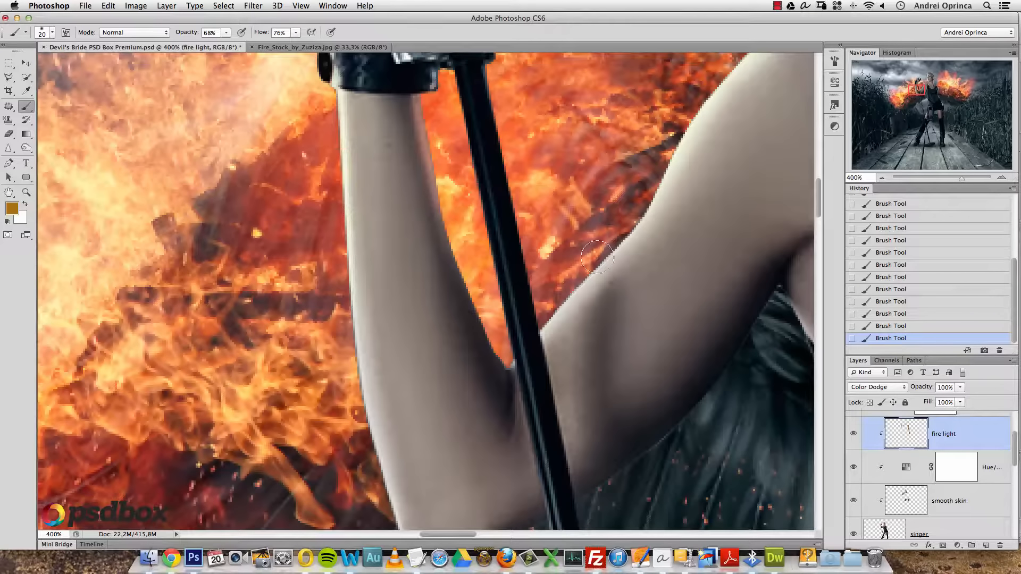
key("alt+space")
left_click(476, 342, "alt")
left_click_drag(686, 364, 600, 265)
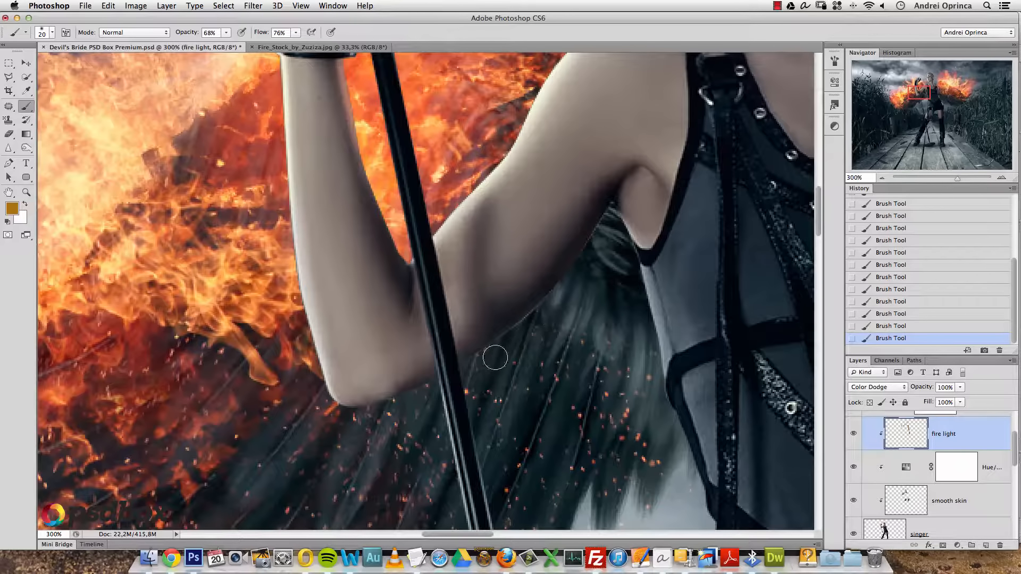
- Zoom to 200% on the torso and set the foreground to orange-brown #904a11
key("alt+space")
left_click(619, 336, "alt")
left_click_drag(662, 418, 499, 307)
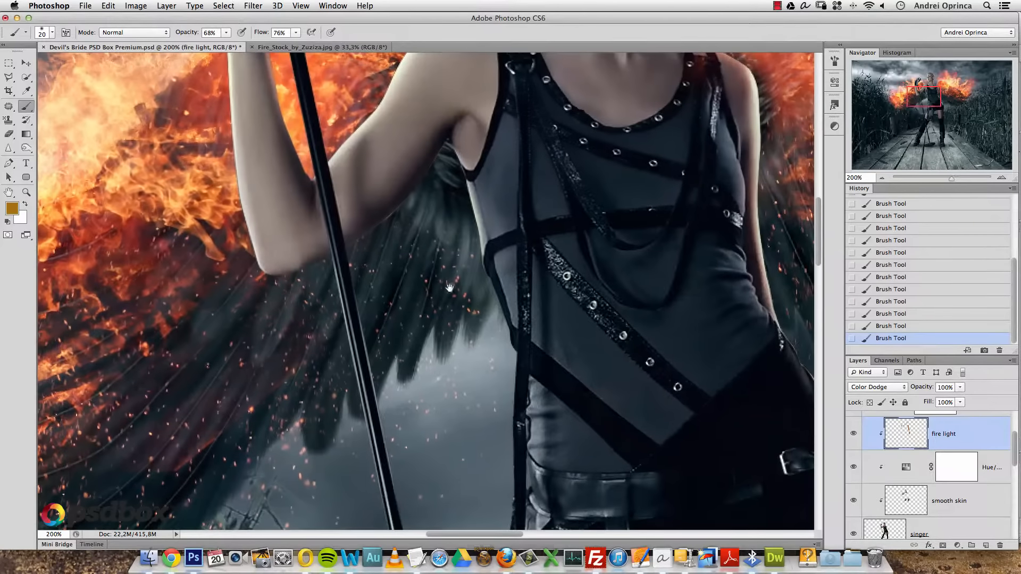
left_click(11, 209)
left_click(674, 298)
left_click_drag(725, 336, 725, 339)
left_click(692, 271)
left_click(822, 206)
- Brush faint glow around the waist and microphone stand, undoing the last two strokes
key("b")
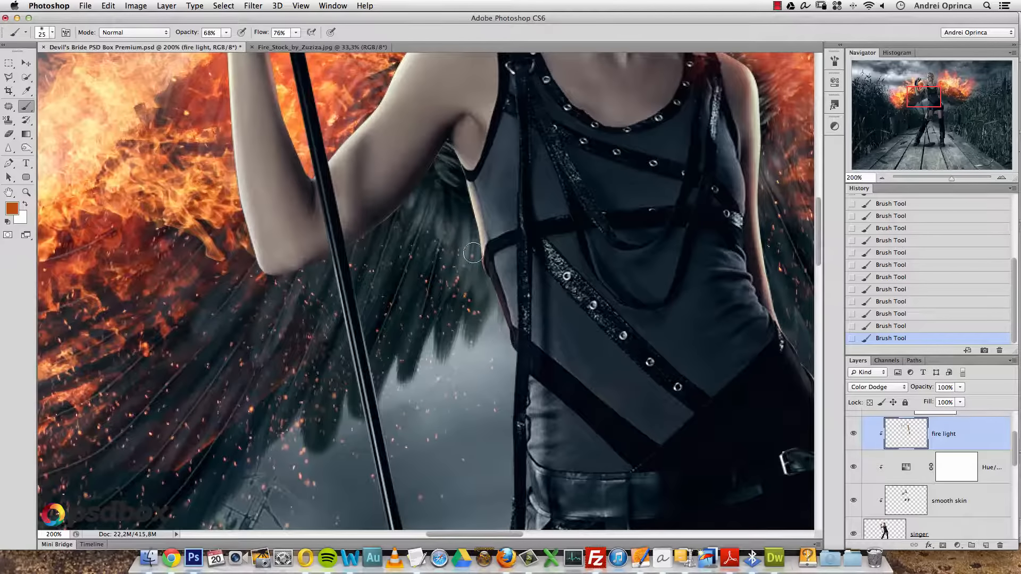
mouse_move(498, 374)
left_mouse_down()
mouse_move(510, 232)
mouse_move(507, 307)
left_mouse_up()
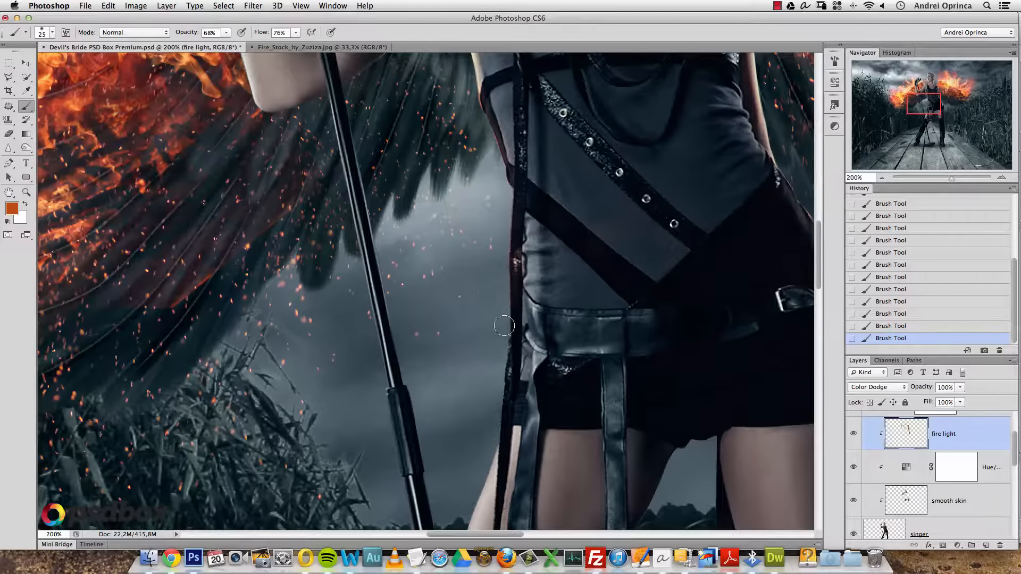
key("alt+super+z")
key("alt+super+z")
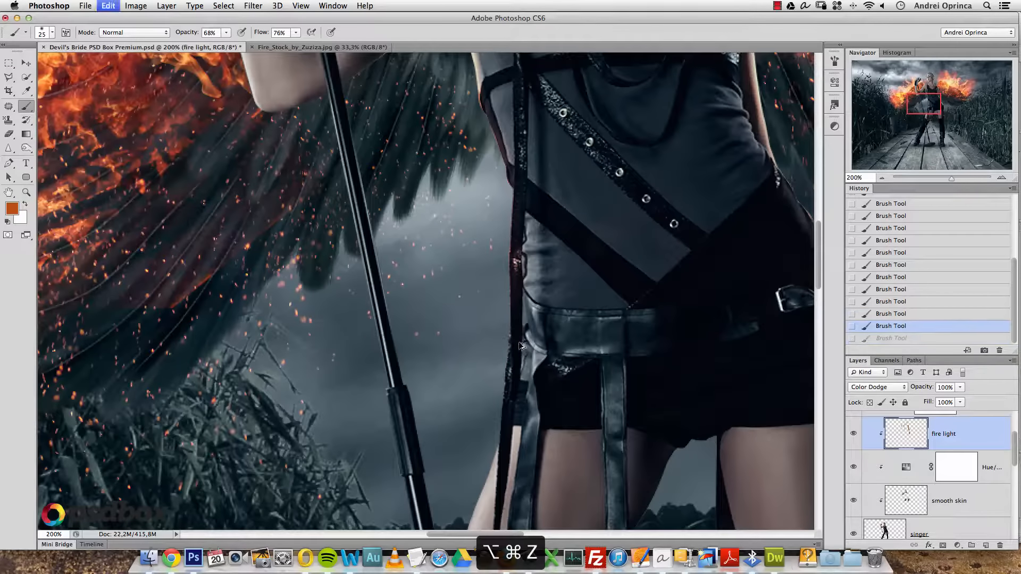
mouse_move(478, 437)
left_mouse_down()
mouse_move(522, 339)
mouse_move(486, 437)
left_mouse_up()
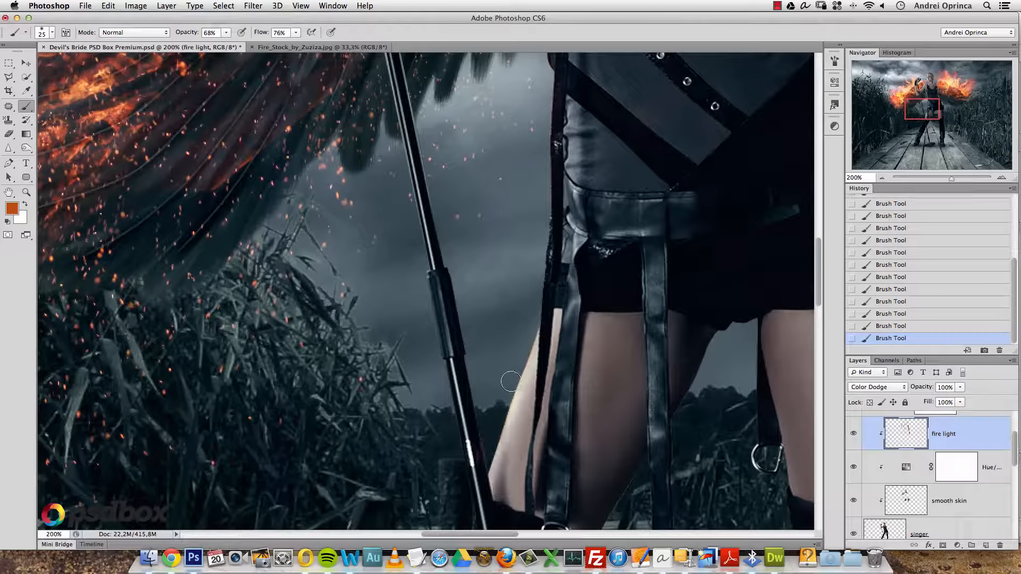
- Erase the stand's bright highlight and paint a straight thin glow line along the stand
key("e")
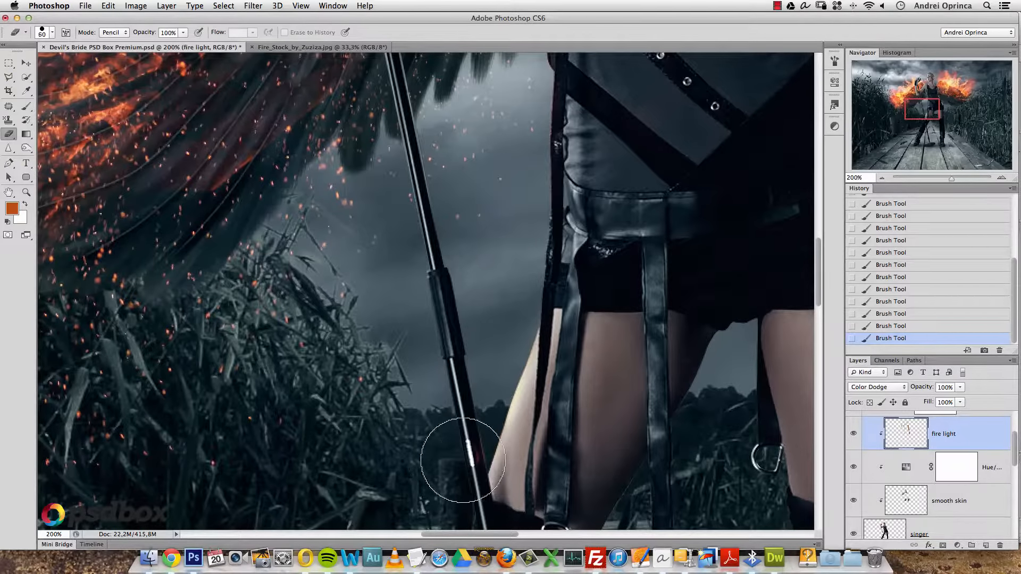
left_click(471, 445)
left_click_drag(468, 437, 459, 409)
key("b")
left_click_drag(420, 332, 462, 481)
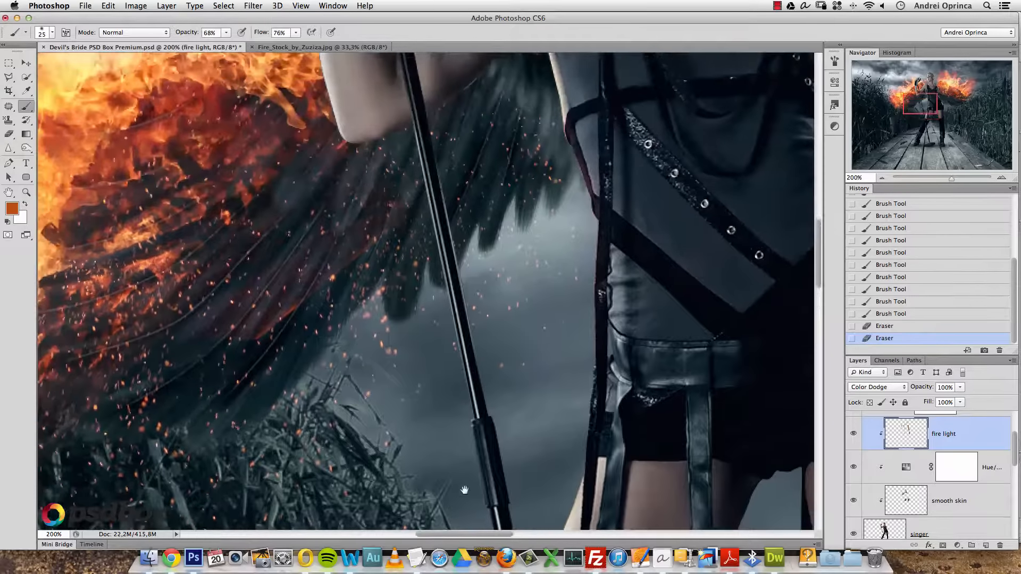
left_click(413, 156)
left_click(463, 423, "shift")
- Paint orange glow under the arm and short strokes along the elbow, redoing one stroke
left_click_drag(400, 139, 331, 144)
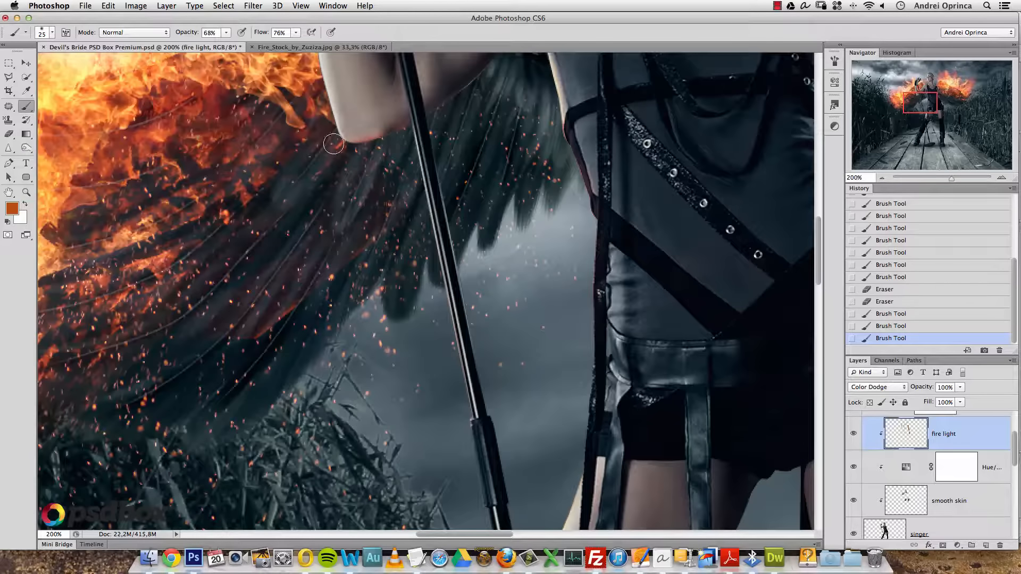
key("super+alt+z")
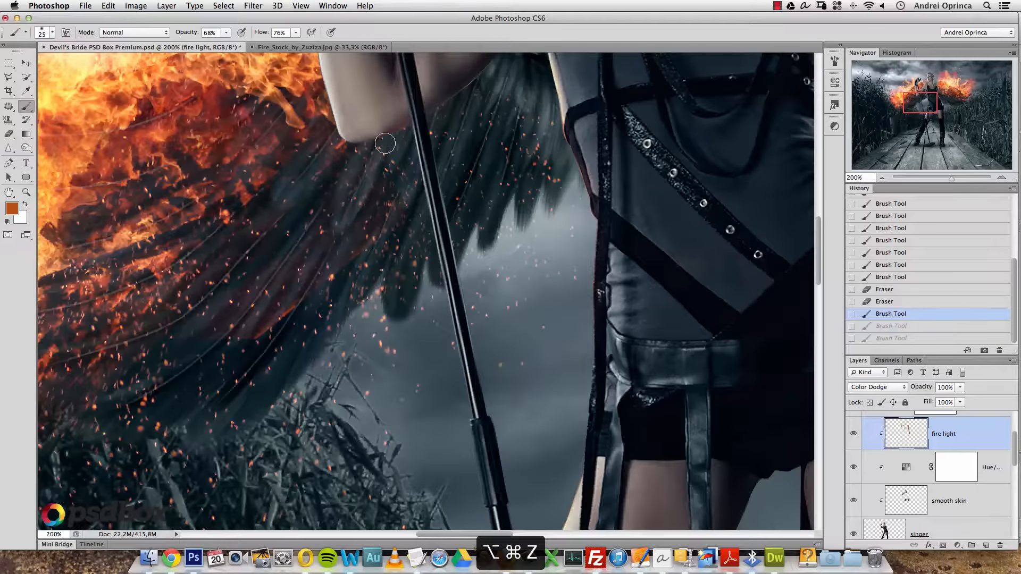
left_click_drag(368, 153, 355, 152)
left_click_drag(354, 152, 326, 129)
- Paint glow up the forearm's left edge and, with a 30 px brush, along the arm's lower edge
left_click_drag(329, 130, 386, 297)
left_click_drag(385, 297, 379, 263)
left_click_drag(377, 256, 373, 242)
left_click_drag(372, 231, 364, 181)
left_click_drag(361, 175, 358, 152)
key("alt+space")
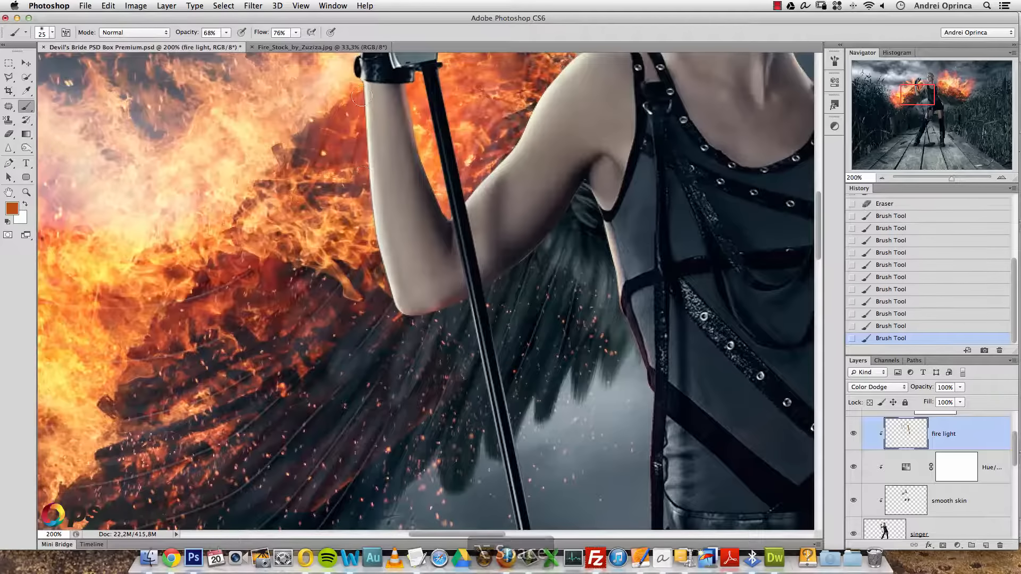
key("]")
left_click_drag(544, 255, 562, 229)
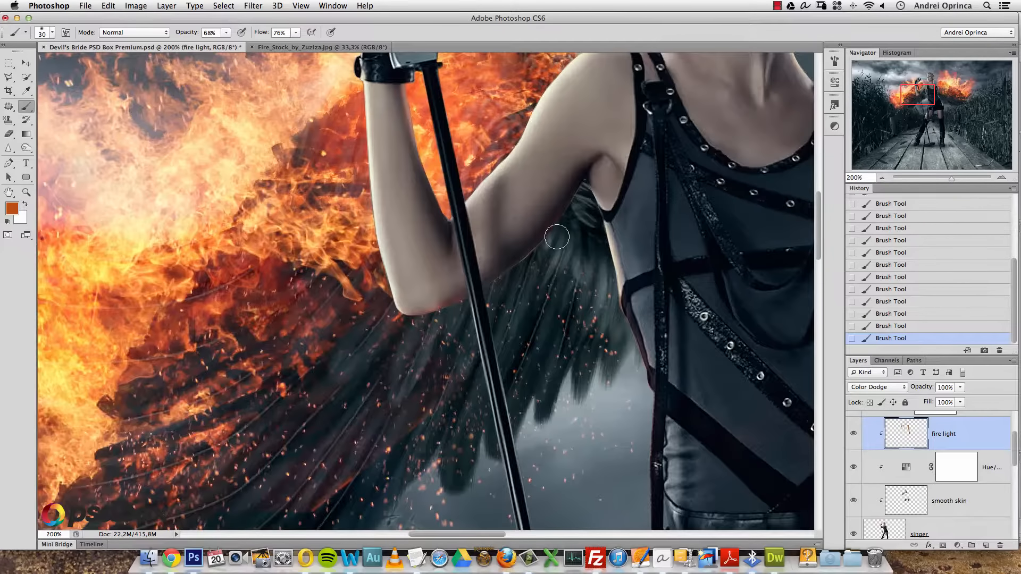
key("alt+space")
left_click(541, 257, "alt")
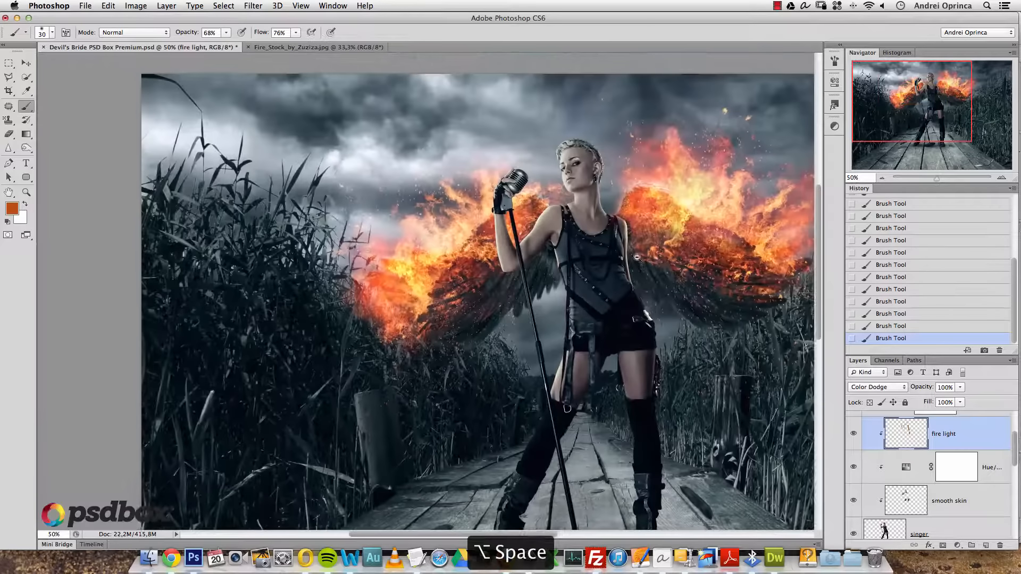
- Center the singer, zoom in on her and enlarge the brush to 40 px
left_click_drag(589, 266, 441, 256)
left_click(442, 255, "alt")
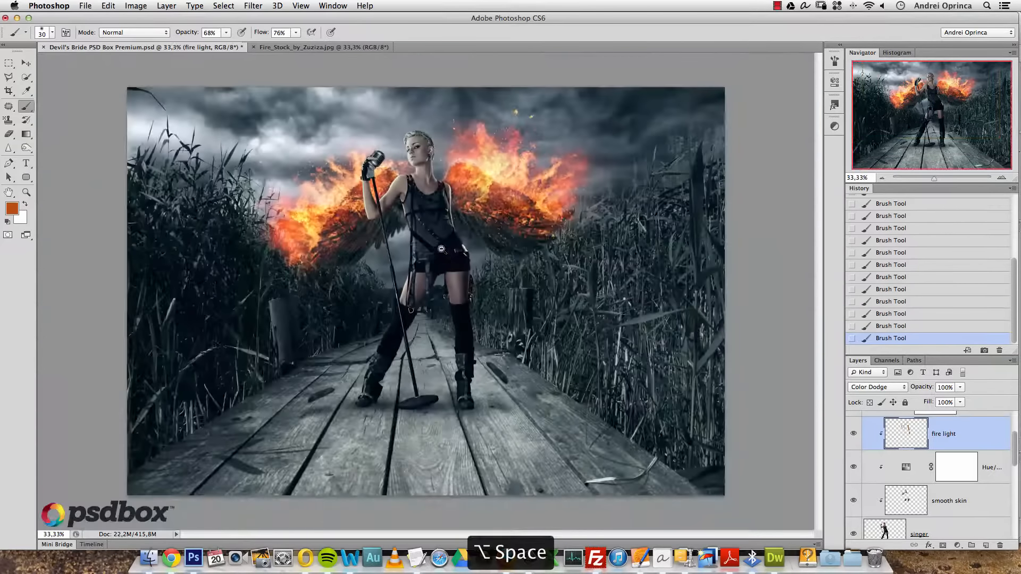
left_click(410, 180, "super")
left_click(415, 180, "super")
key("bracketright")
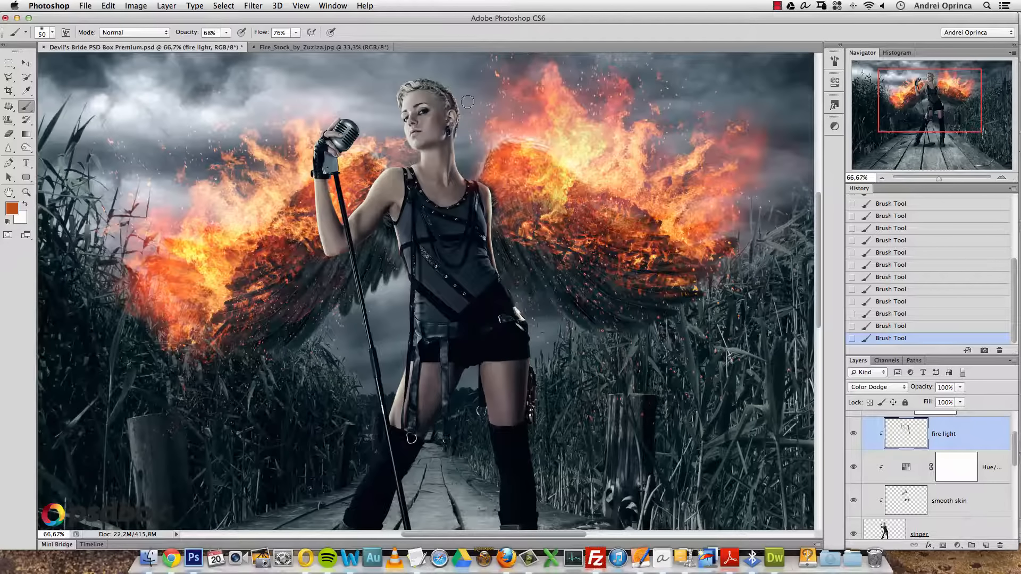
- Compare the recent wing glow strokes by undoing and restoring them
key("alt+super+z")
key("alt+super+z")
key("alt+super+z")
key("alt+super+z")
key("alt+super+z")
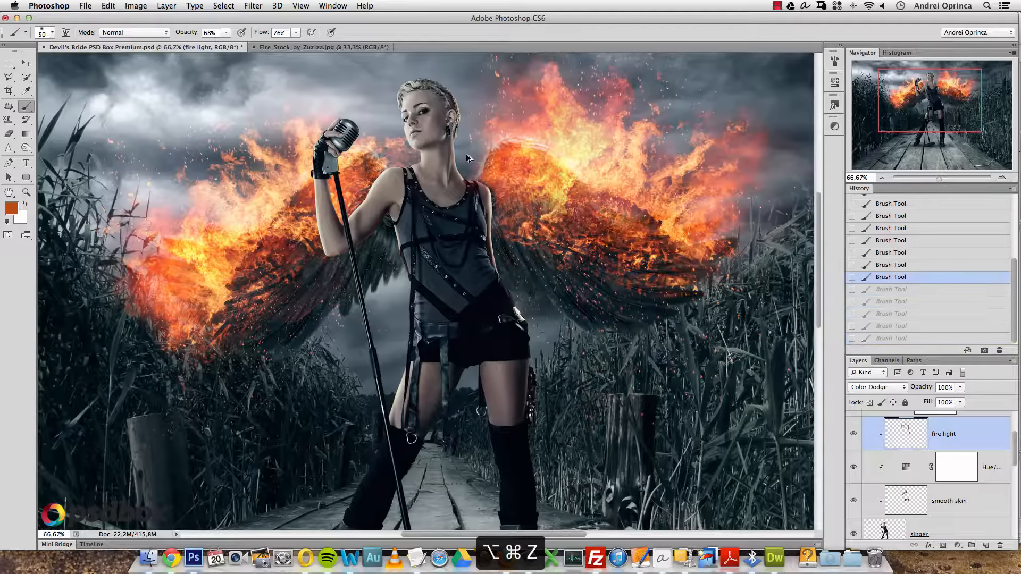
key("bracketright")
key("bracketright")
key("shift+super+z")
key("shift+super+z")
key("shift+super+z")
key("shift+super+z")
key("shift+super+z")
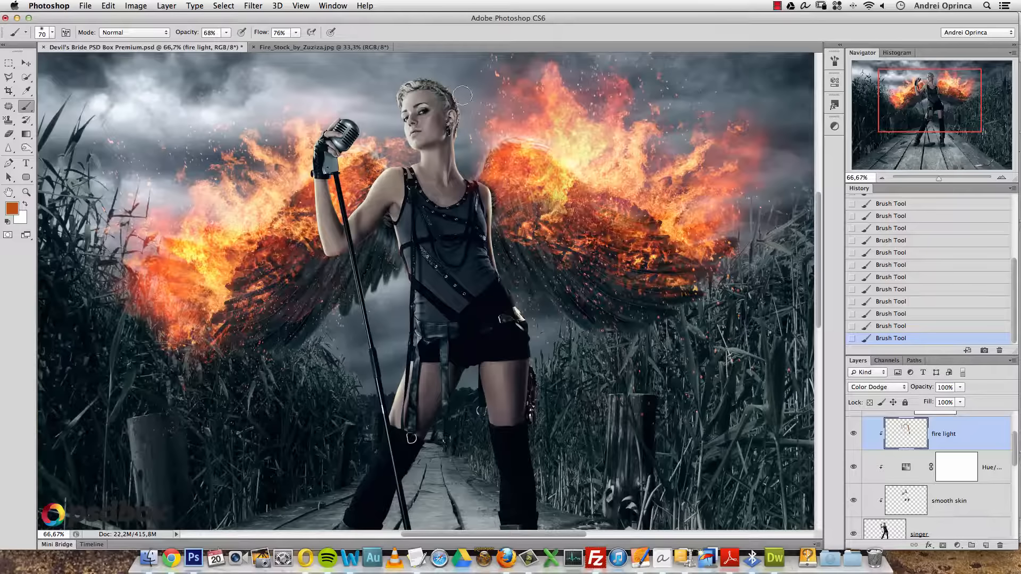
key("alt+super+z")
key("alt+super+z")
key("alt+super+z")
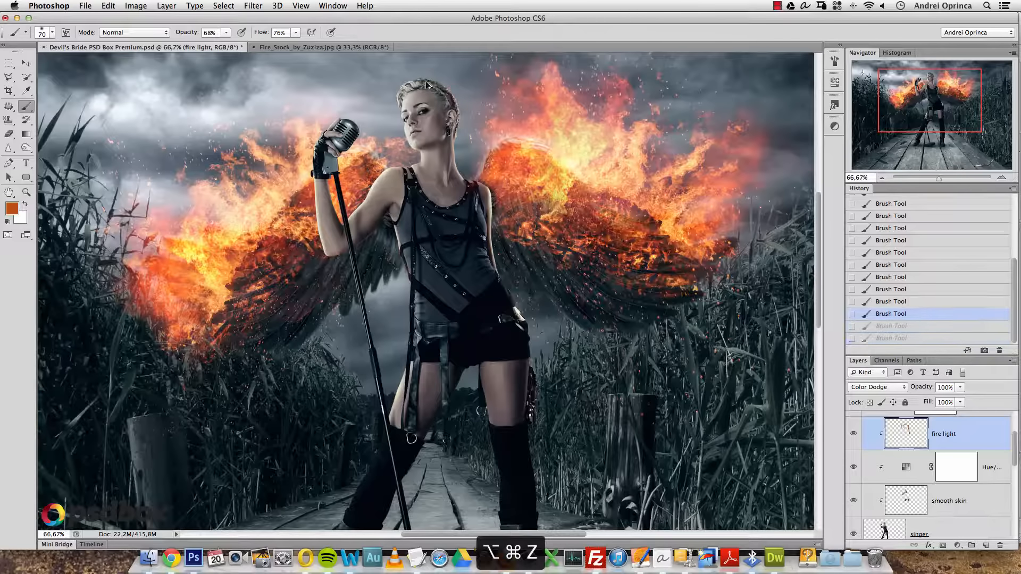
key("shift+super+z")
key("shift+super+z")
key("shift+super+z")
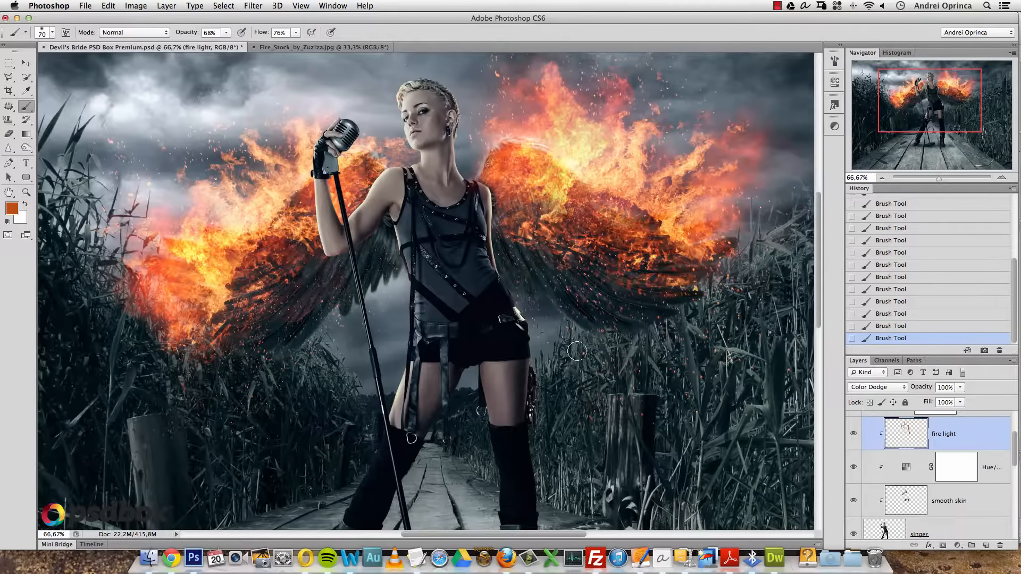
scroll(577, 348, "down", 5)
scroll(566, 383, "down", 5)
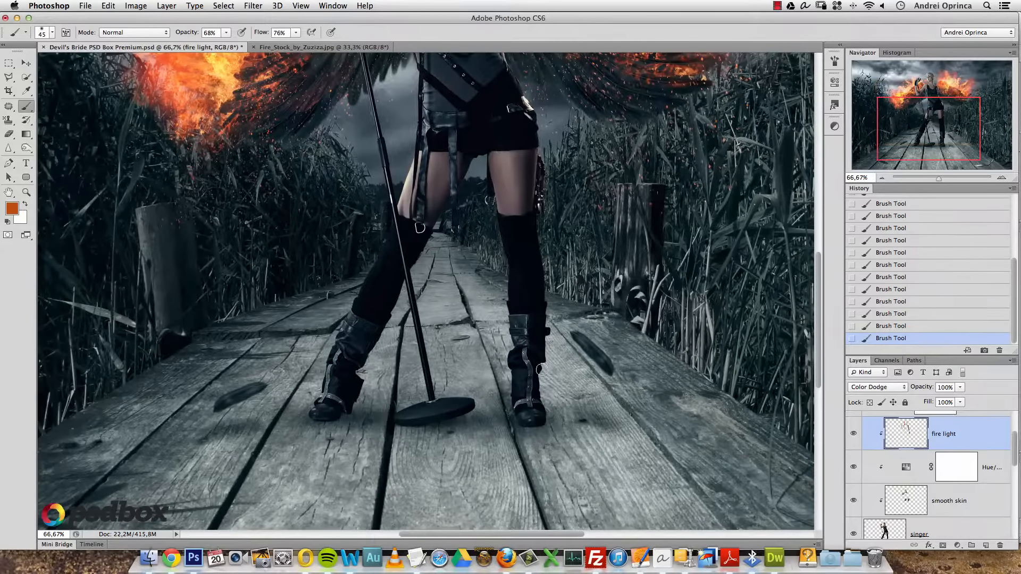
- Undo the recent strokes near the boots and paint a replacement glow stroke
key("alt+super+z")
key("alt+super+z")
key("alt+super+z")
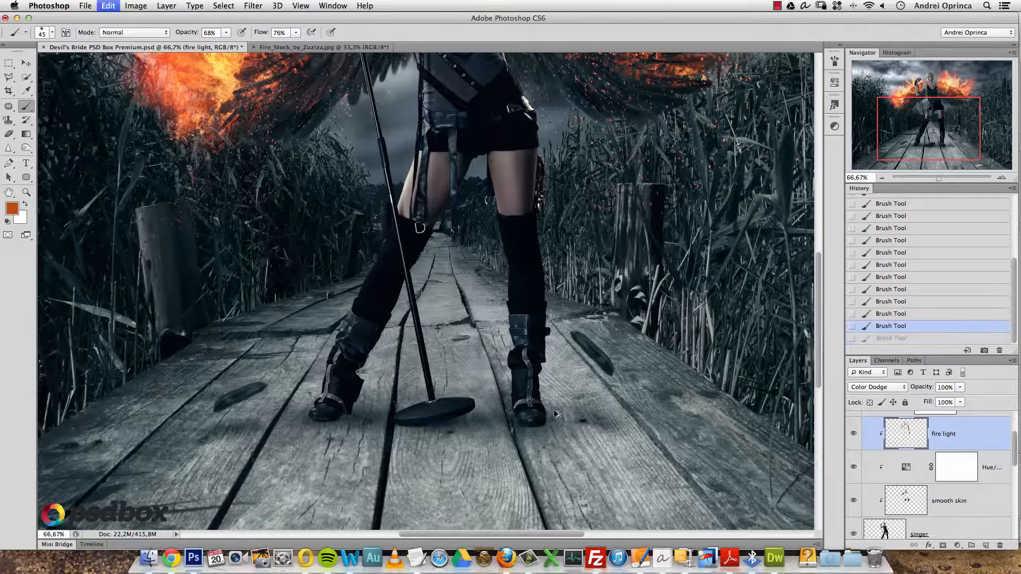
key("alt+space")
left_click(499, 351, "alt")
left_click_drag(230, 250, 258, 282)
- Zoom out to review the whole rim-lit composition
key("alt+space")
left_click(296, 316, "alt")
left_click(300, 310, "alt")
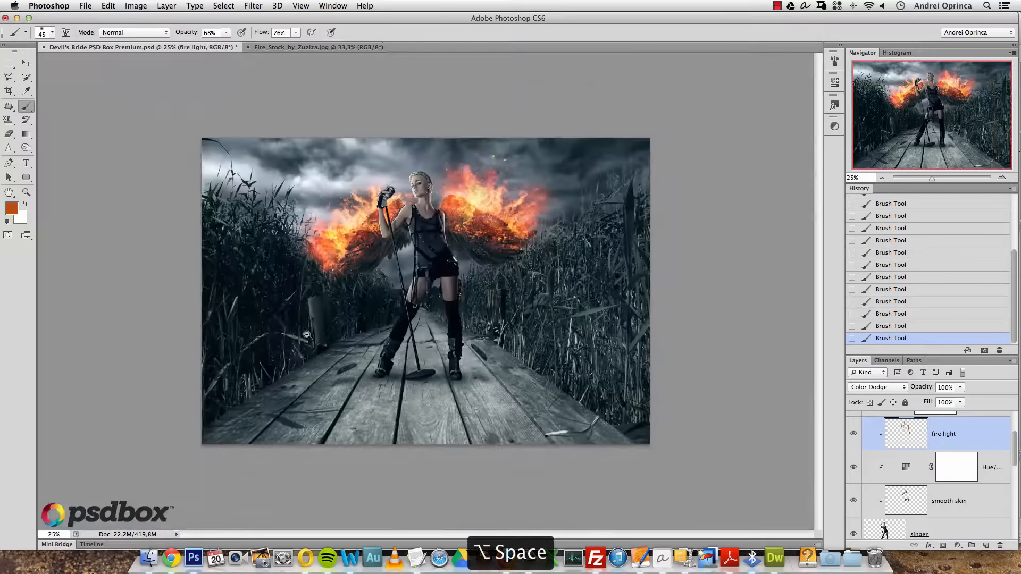
left_click(470, 262, "alt")
left_click(469, 262, "super")
left_click(471, 263, "super")
left_click(471, 262, "super")
left_click_drag(556, 293, 555, 337)
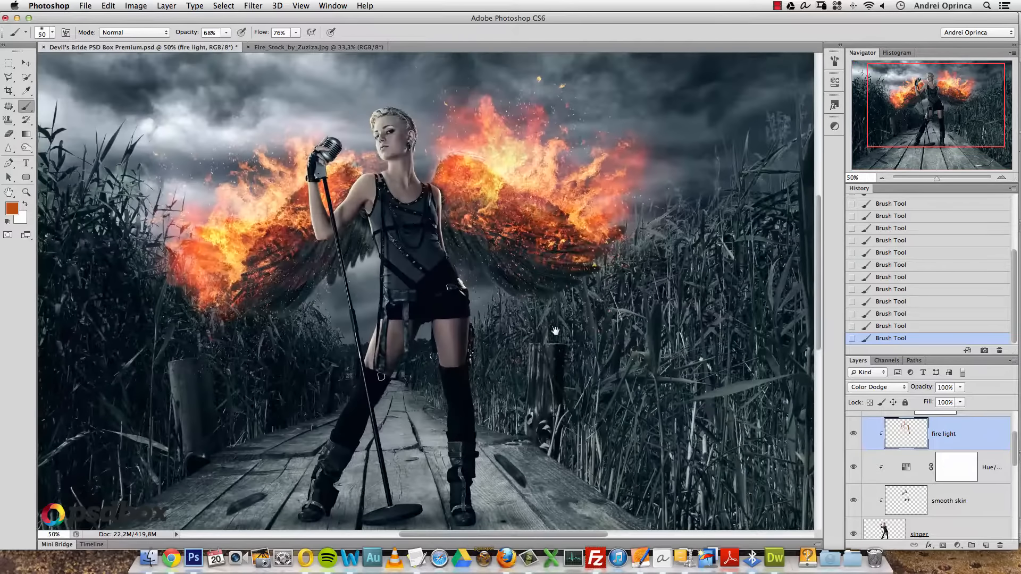
left_click(617, 369, "alt")
left_click(985, 545)
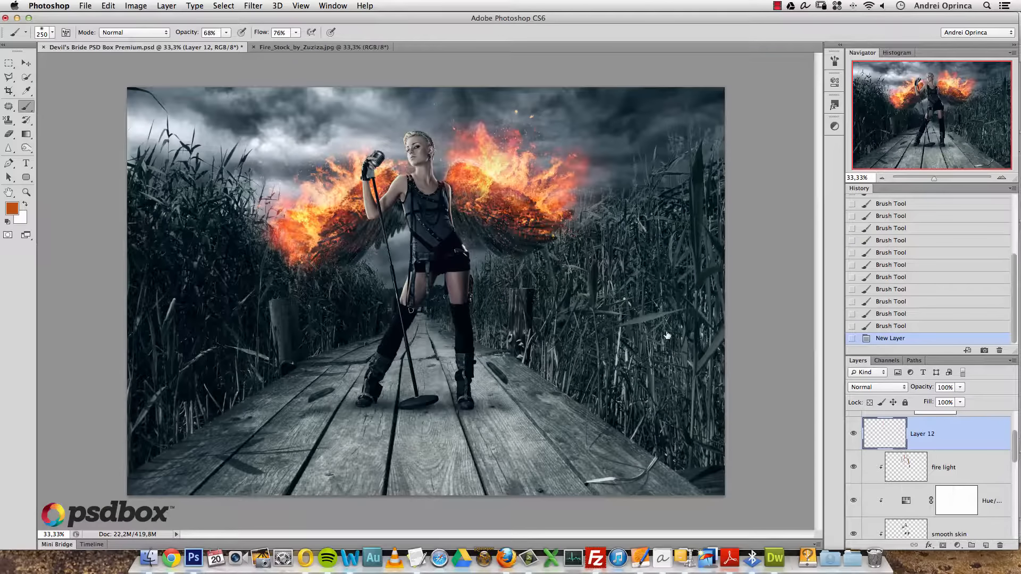
key("bracketright")
left_click(591, 297)
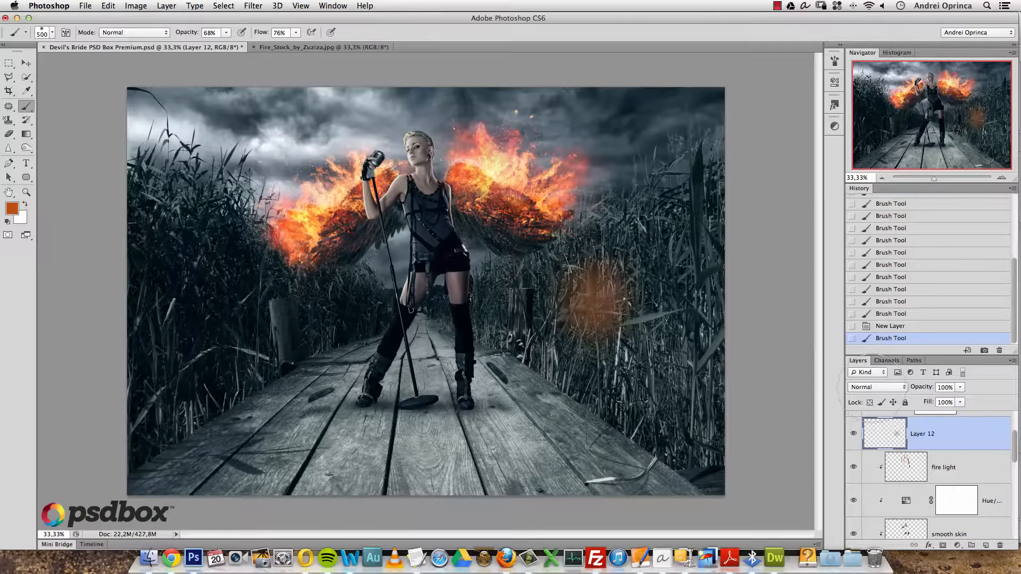
left_click(877, 387)
left_click(871, 476)
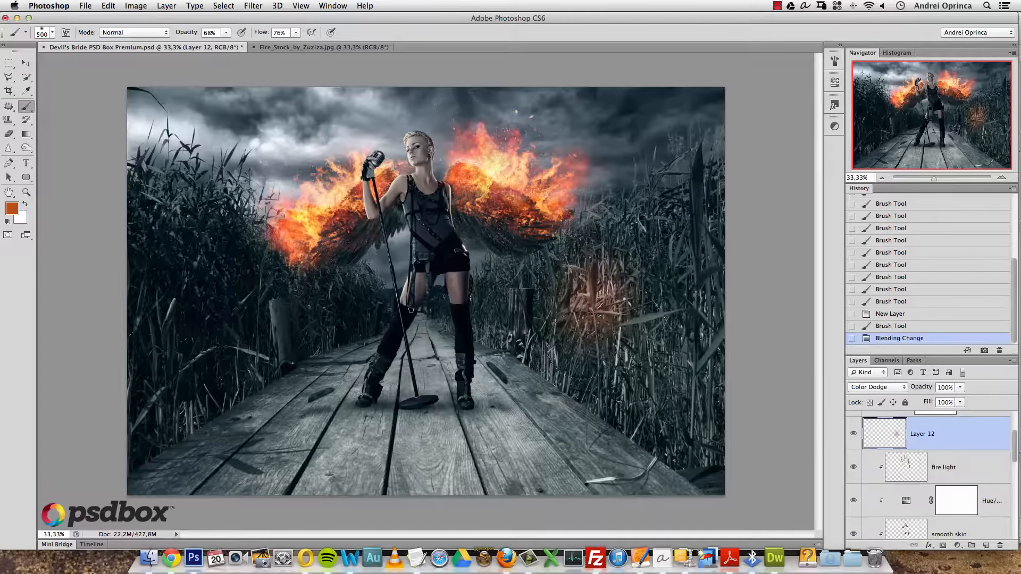
key("super+a")
key("super+d")
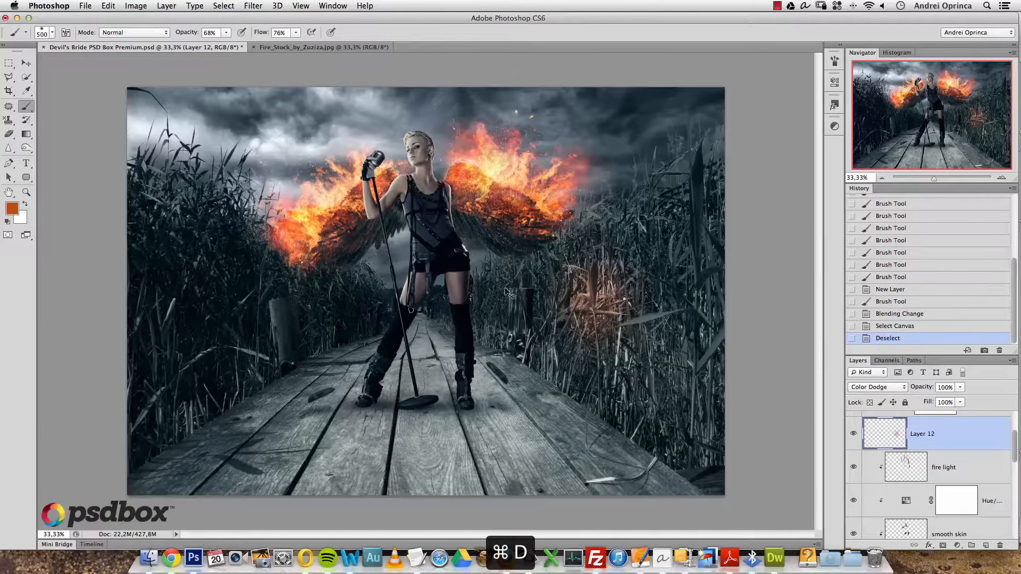
left_click(11, 208)
left_click_drag(665, 310, 682, 314)
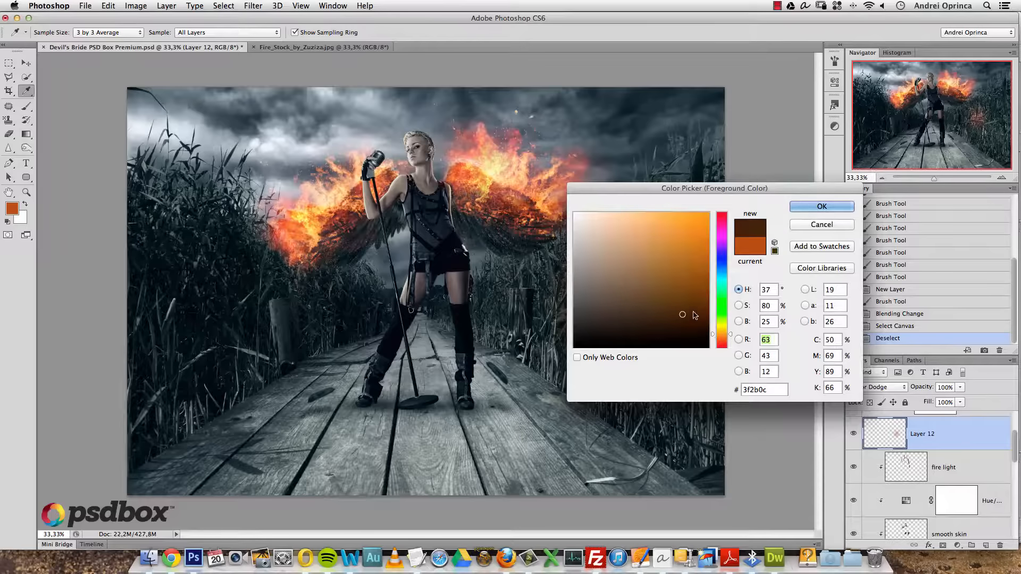
left_click(823, 213)
key("super+a")
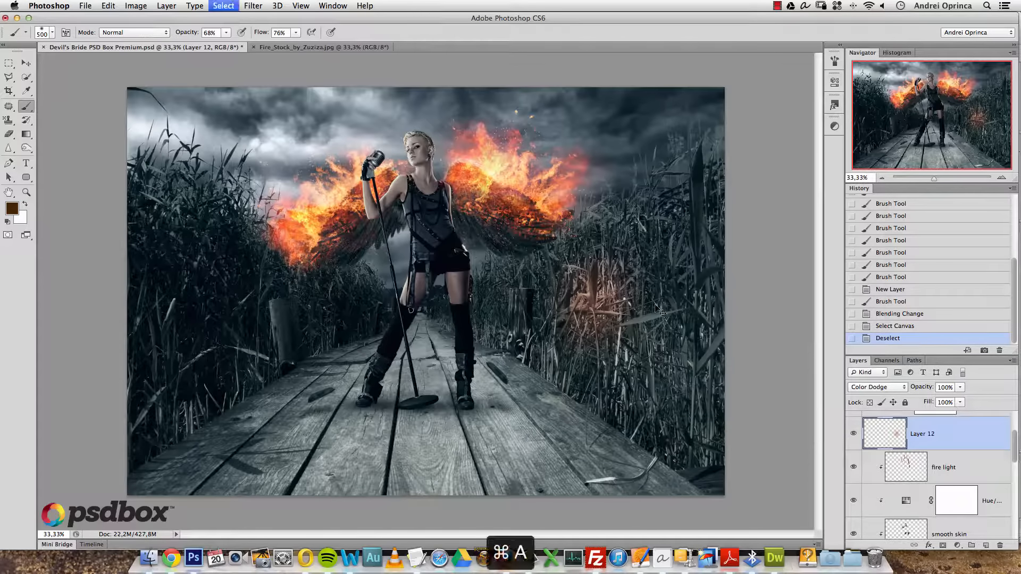
key("Delete")
key("super+d")
left_click(596, 277)
left_click(579, 345)
left_click(589, 324)
left_click(598, 288)
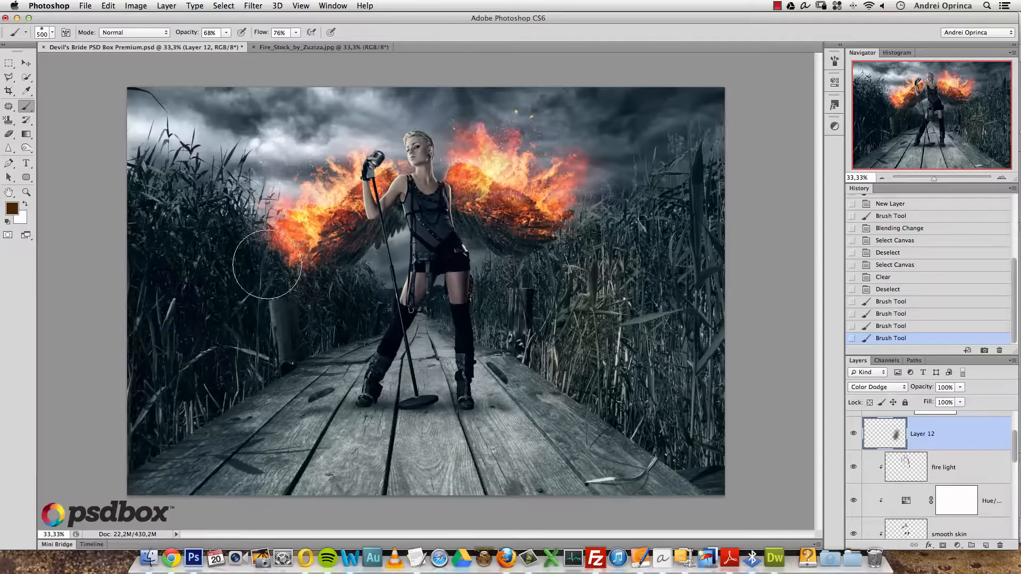
left_click(250, 250)
left_click(236, 242)
left_click(231, 240)
left_click(227, 241)
left_click(230, 243)
left_click(247, 252)
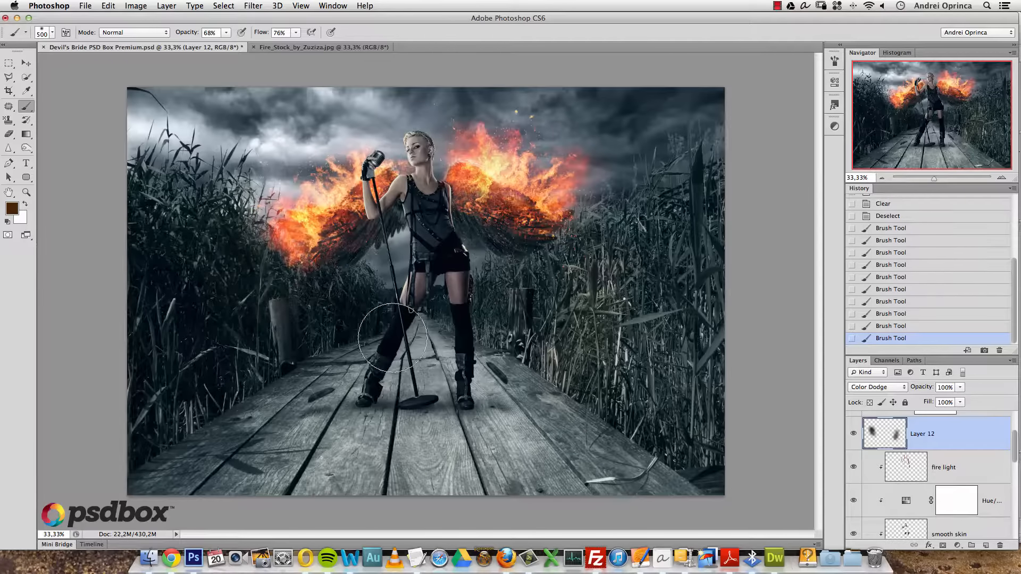
key("super+u")
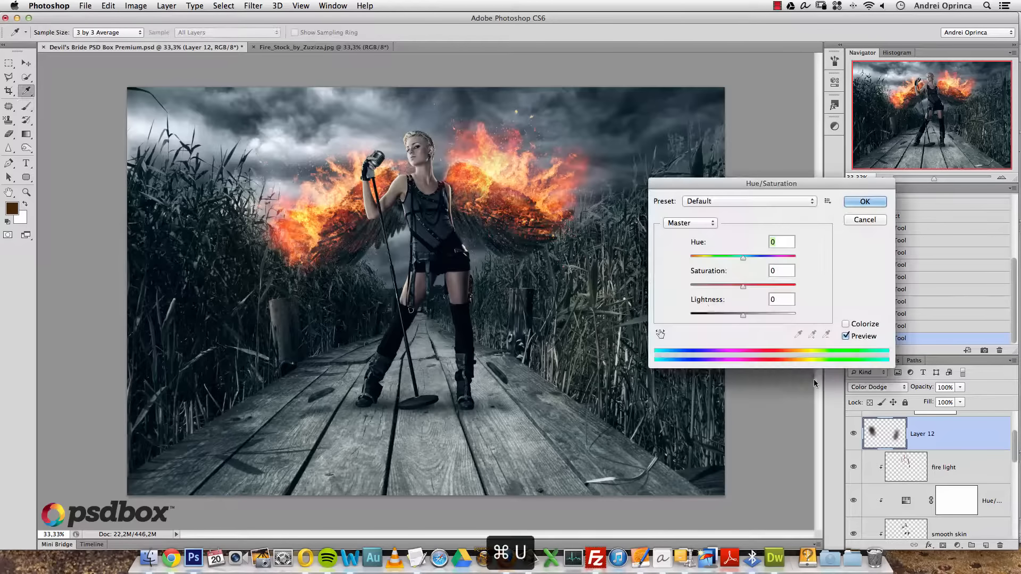
left_click_drag(742, 316, 771, 291)
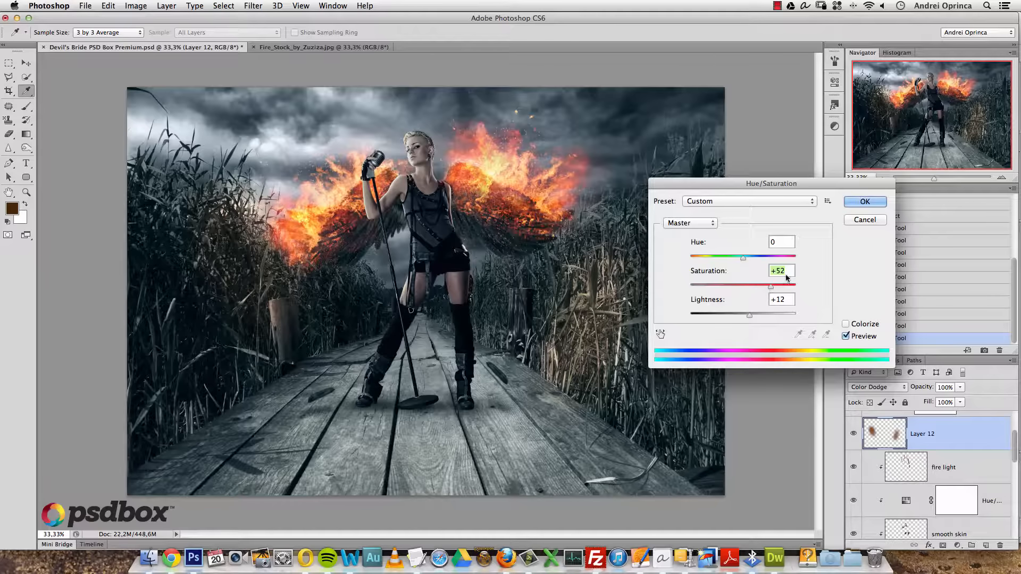
key("Escape")
mouse_move(976, 427)
left_mouse_down()
mouse_move(986, 529)
mouse_move(998, 543)
left_mouse_up()
left_click(457, 202, "alt")
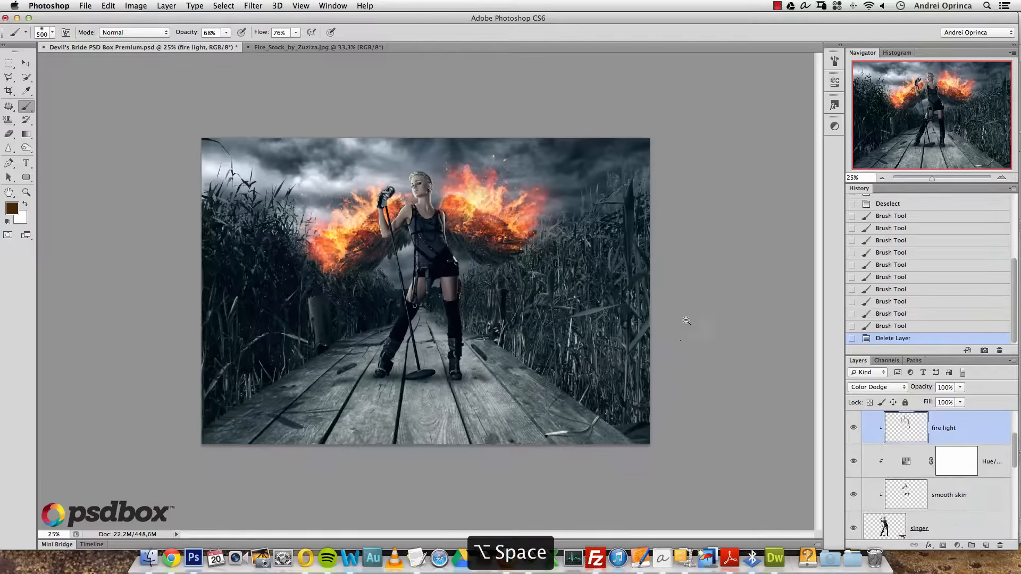
- Toggle the fire light layer on and off to compare the wings with and without it
left_click(432, 252, "super")
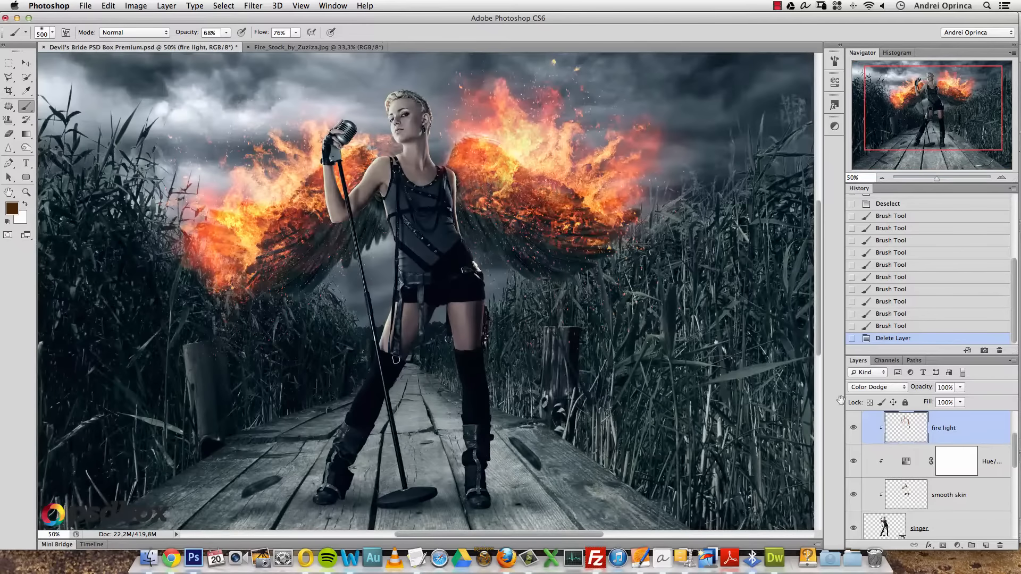
left_click(852, 429)
left_click(852, 430)
left_click(852, 430)
left_click(852, 430)
left_click(852, 430)
left_click(852, 430)
left_click(853, 429)
left_click(853, 429)
left_click(853, 429)
- Zoom in on the microphone and paint faint light along its right edge with a smaller brush
key("alt+space")
left_click(329, 112, "alt")
left_click(329, 112, "alt")
left_click(394, 189, "super")
left_click(382, 181, "super")
left_click(382, 181, "super")
left_click(382, 178, "super")
left_click(384, 123, "super")
left_click_drag(385, 124, 395, 225)
key("bracketleft")
key("bracketleft")
key("bracketleft")
key("bracketleft")
key("bracketleft")
key("bracketleft")
key("bracketleft")
key("bracketleft")
key("bracketleft")
key("bracketleft")
key("bracketleft")
key("bracketleft")
key("bracketleft")
key("bracketleft")
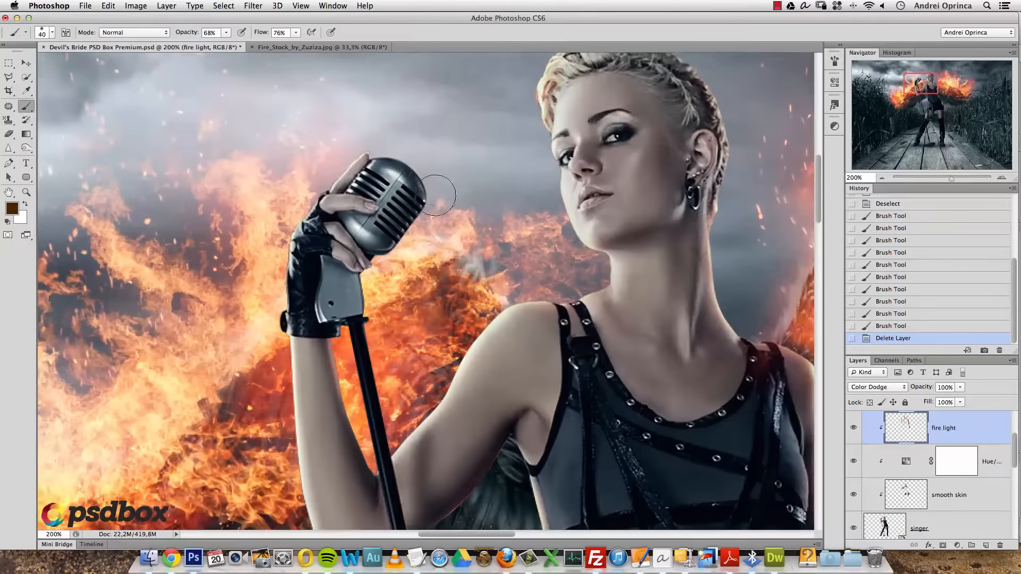
mouse_move(430, 180)
left_mouse_down()
mouse_move(427, 210)
mouse_move(402, 246)
left_mouse_up()
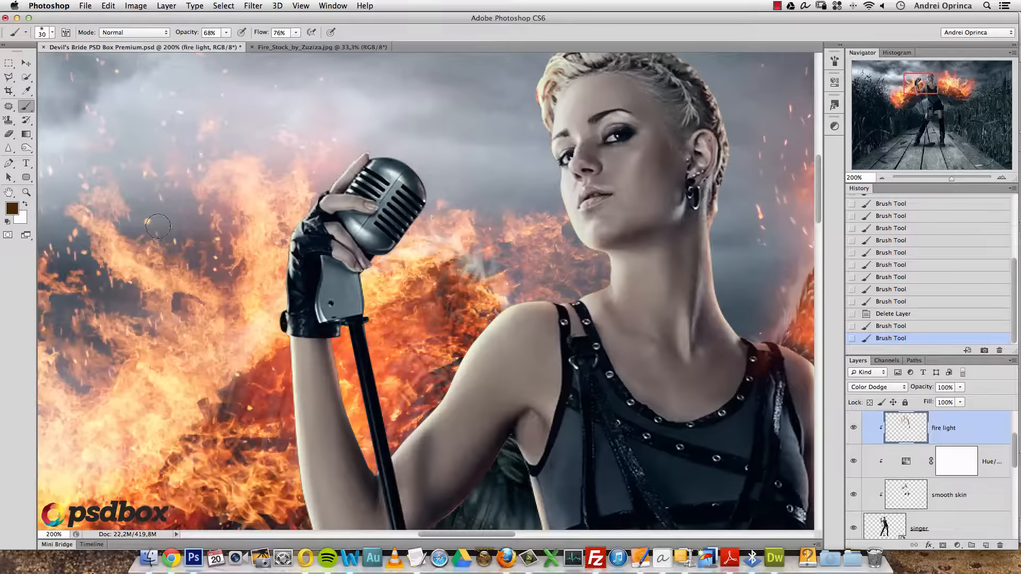
- Switch to a lighter brown and paint light around the microphone's edges and top
left_click(17, 210)
left_click_drag(700, 297, 703, 290)
left_click(798, 208)
mouse_move(427, 205)
left_mouse_down()
mouse_move(407, 237)
mouse_move(425, 187)
left_mouse_up()
mouse_move(423, 180)
left_mouse_down()
mouse_move(396, 155)
mouse_move(373, 158)
left_mouse_up()
mouse_move(374, 157)
left_mouse_down()
mouse_move(425, 174)
mouse_move(407, 153)
mouse_move(361, 156)
mouse_move(297, 214)
mouse_move(394, 265)
mouse_move(384, 262)
mouse_move(377, 307)
left_mouse_up()
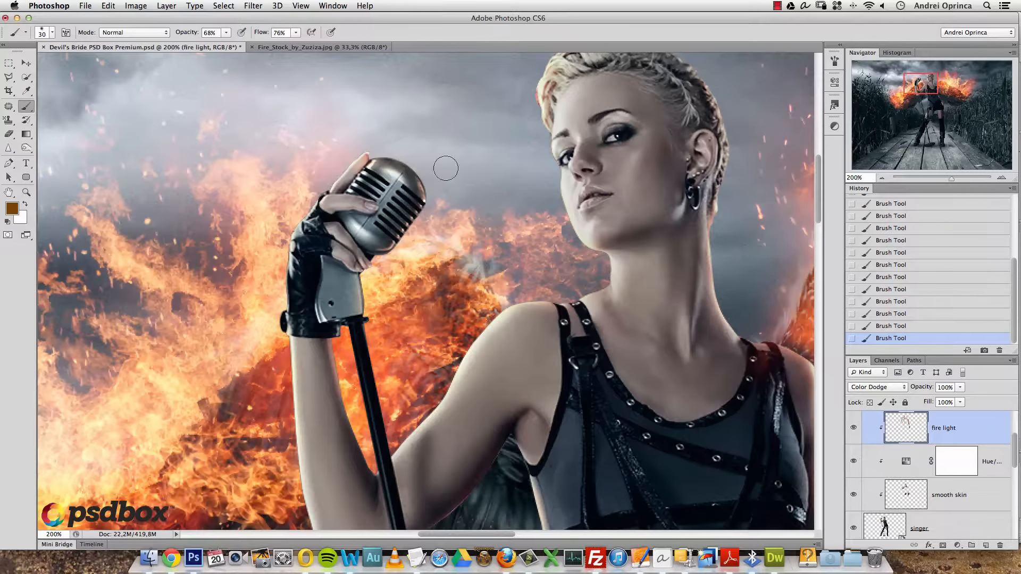
- Zoom out to 50% to show the whole singer and select the singer layer
left_click(457, 186, "alt")
left_click(457, 186, "alt")
left_click(458, 186, "alt")
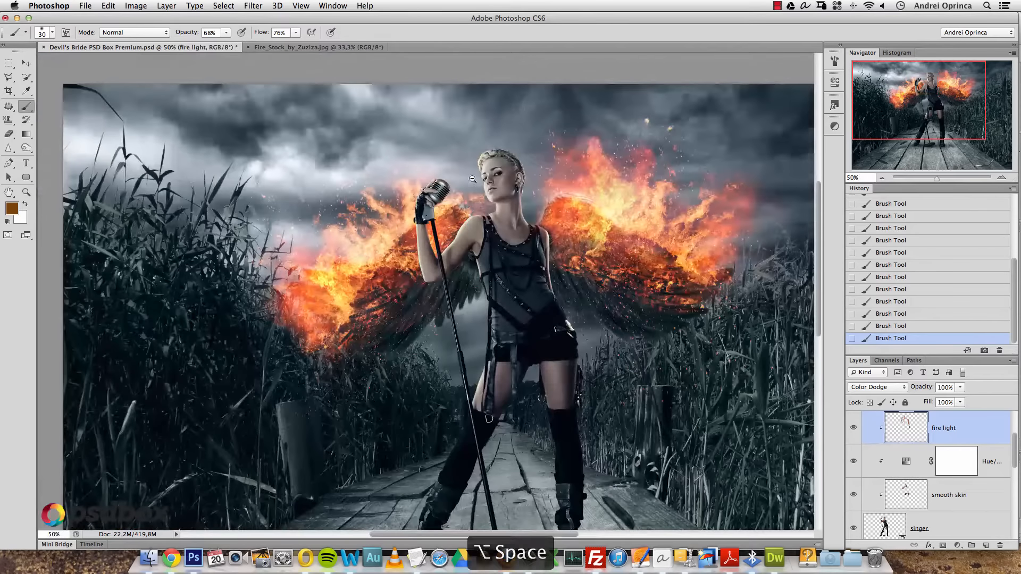
left_click_drag(623, 324, 498, 285)
left_click(969, 519)
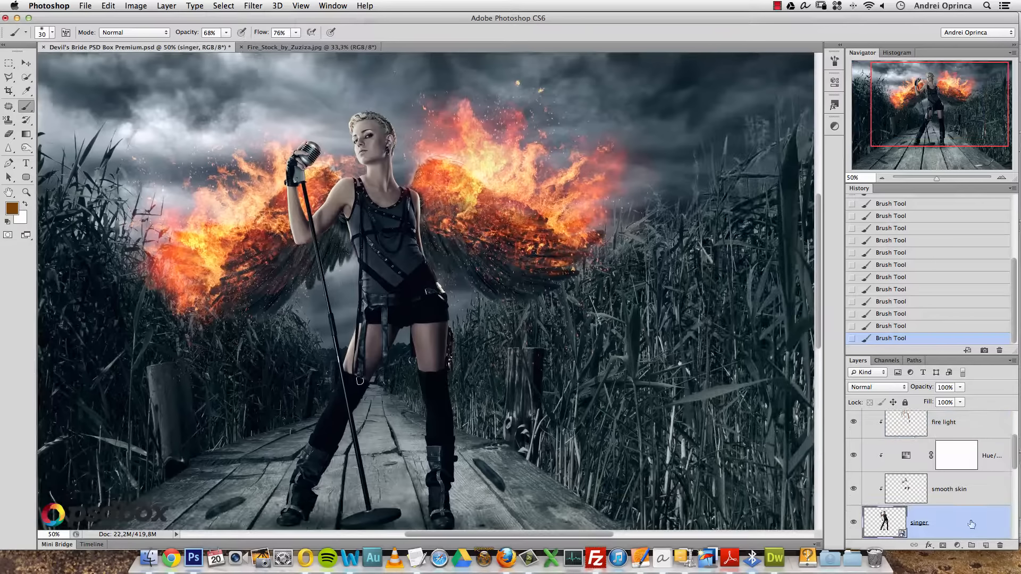
- Add an Inner Glow to the singer layer's style and give it a brown colour
double_click(968, 521)
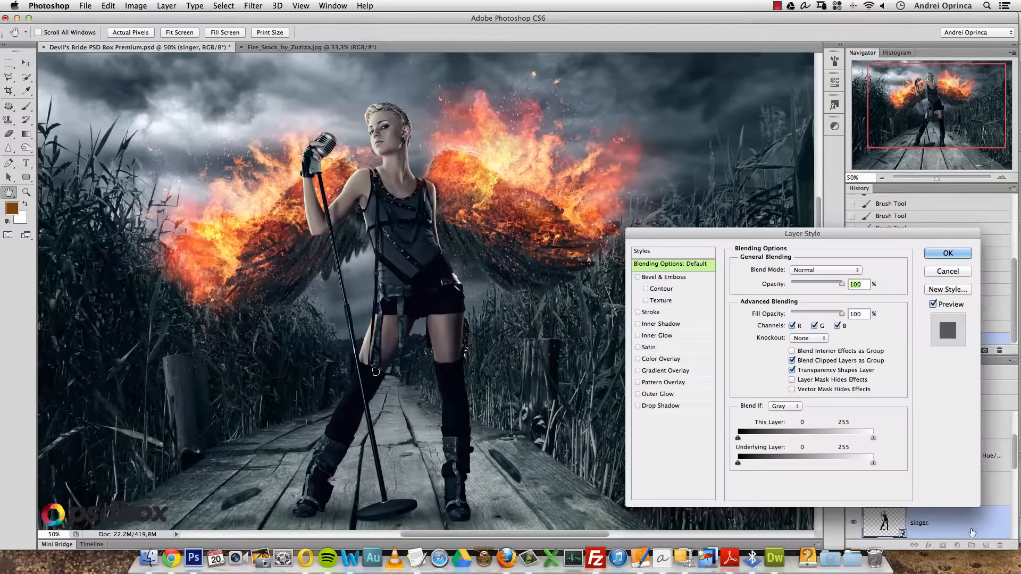
left_click_drag(846, 242, 746, 143)
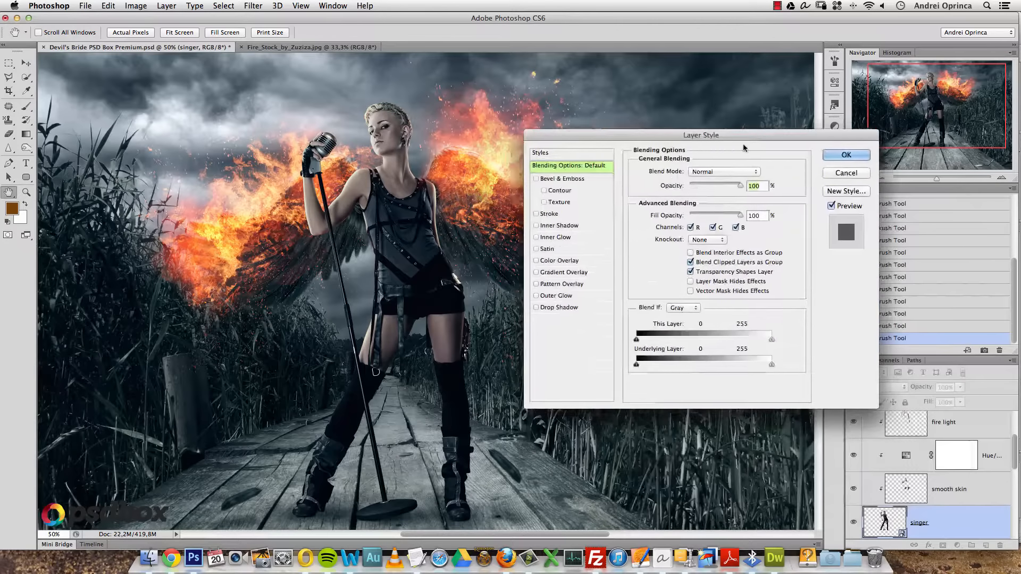
left_click(558, 236)
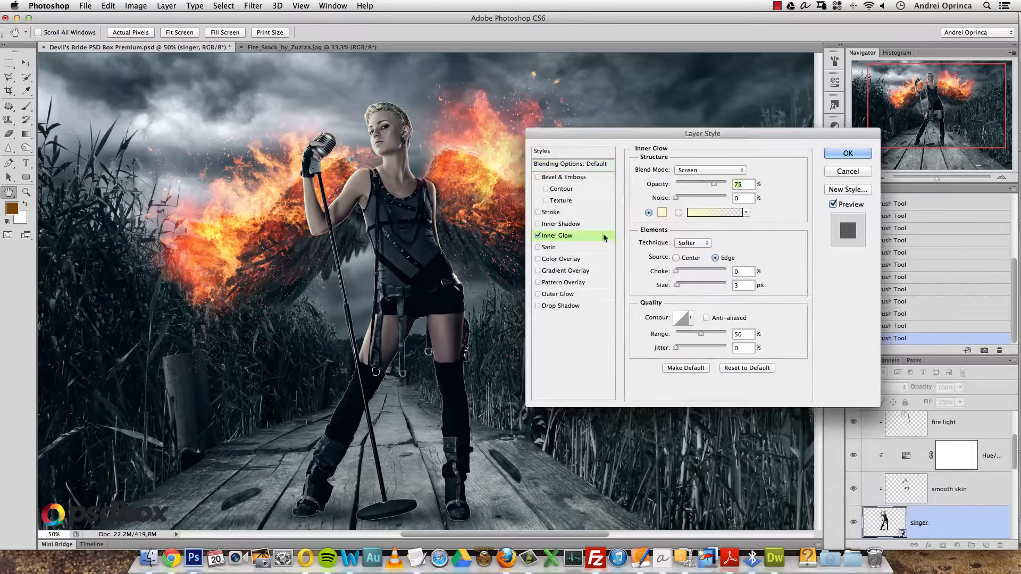
left_click(665, 213)
left_click(721, 335)
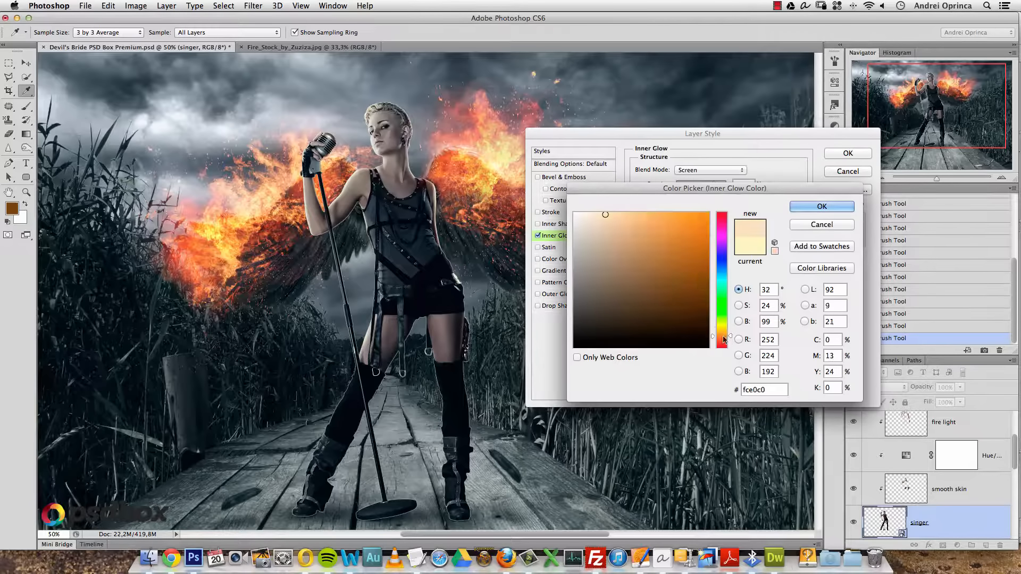
left_click(686, 286)
left_click(689, 290)
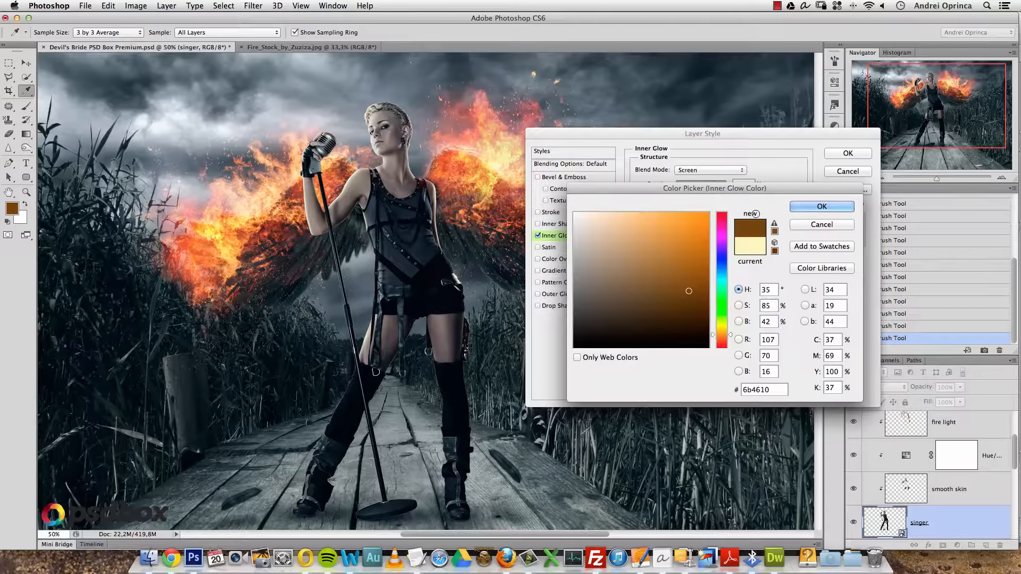
left_click(796, 204)
- Set the Inner Glow to Color Dodge with about 49 px size, compare it, and apply
left_click(704, 170)
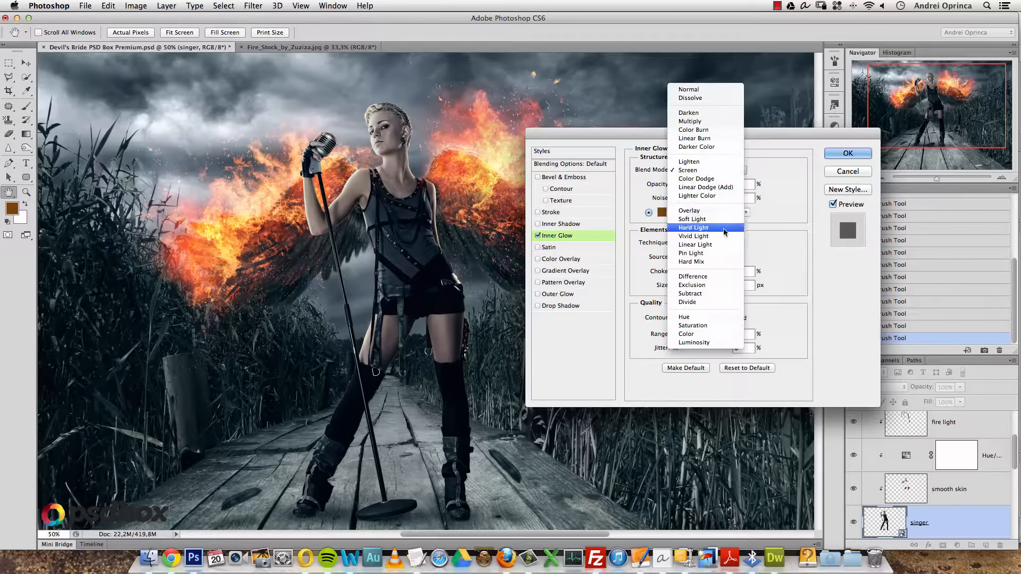
left_click(695, 178)
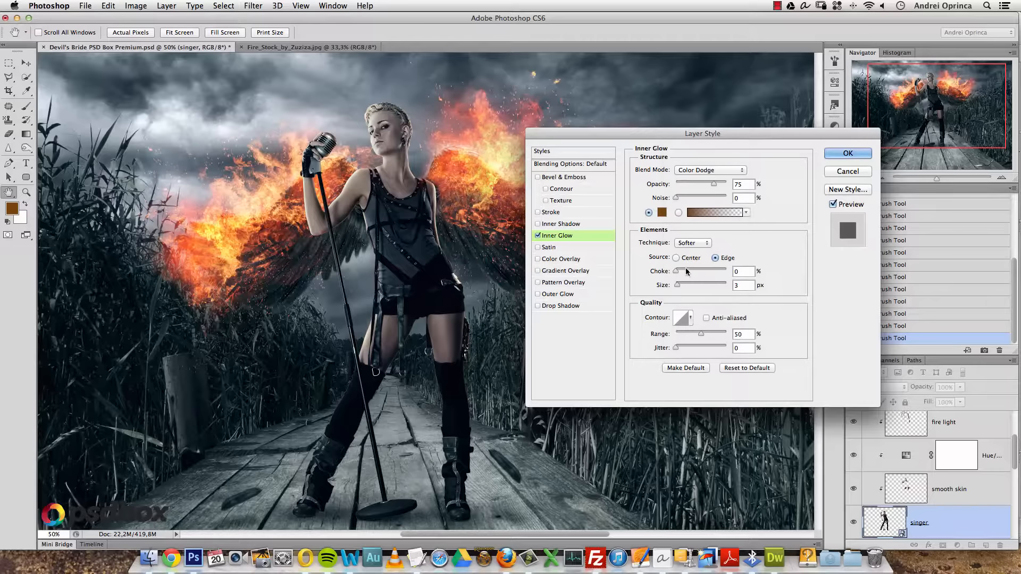
mouse_move(677, 286)
left_mouse_down()
mouse_move(691, 285)
mouse_move(680, 273)
left_mouse_up()
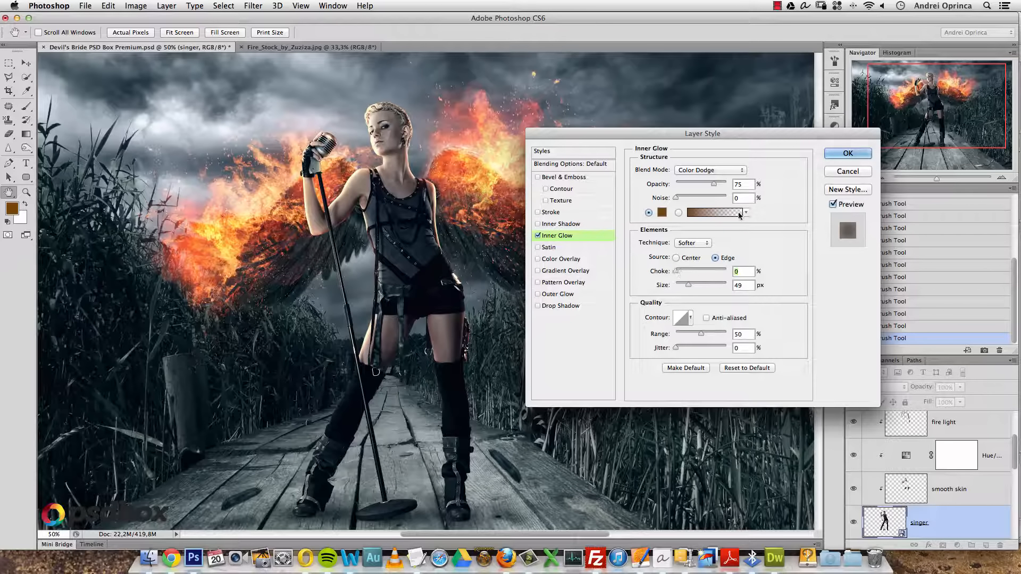
left_click(537, 235)
left_click(538, 235)
left_click(662, 213)
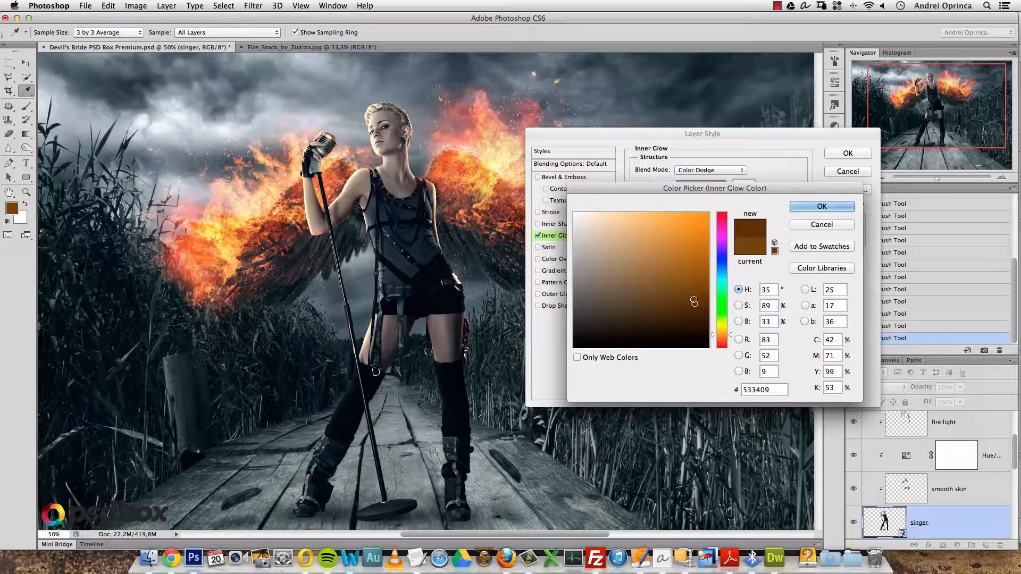
left_click(821, 207)
left_click(848, 153)
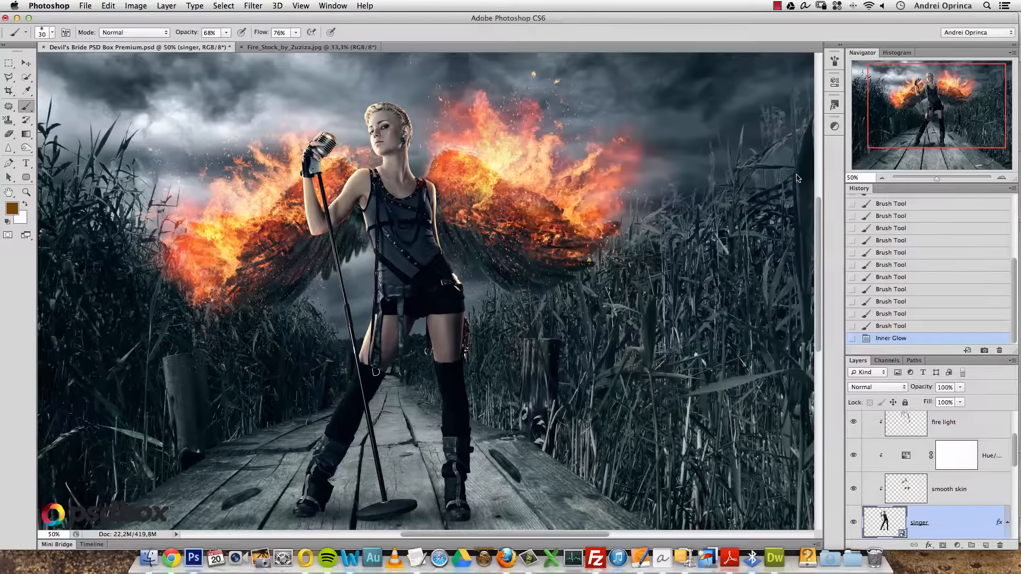
- Zoom in close on the singer's face and select the fire light layer
left_click(362, 146, "alt")
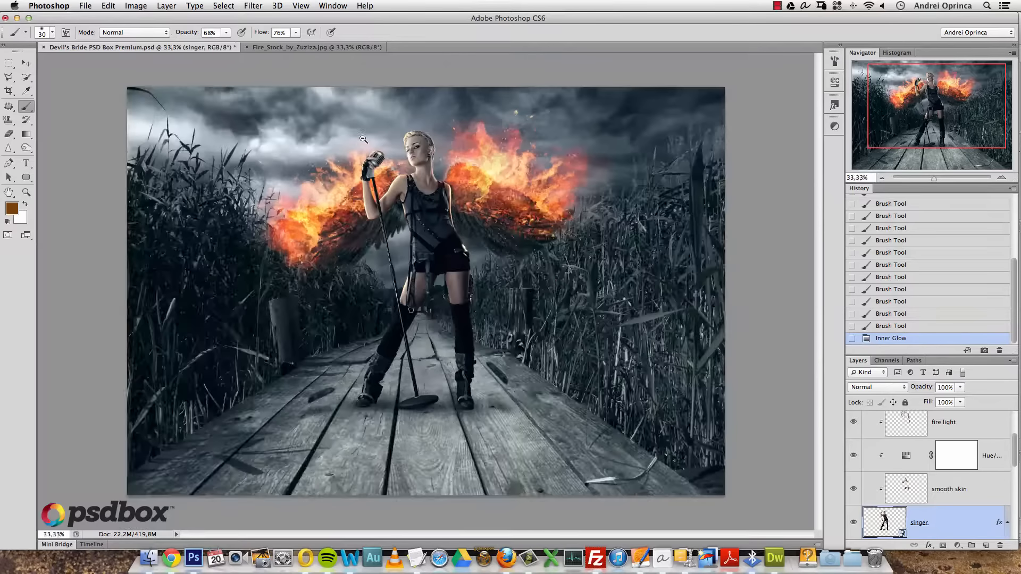
left_click(367, 146, "alt")
left_click(402, 146, "super")
left_click(404, 150, "super")
left_click(407, 154, "super")
left_click(426, 157, "super")
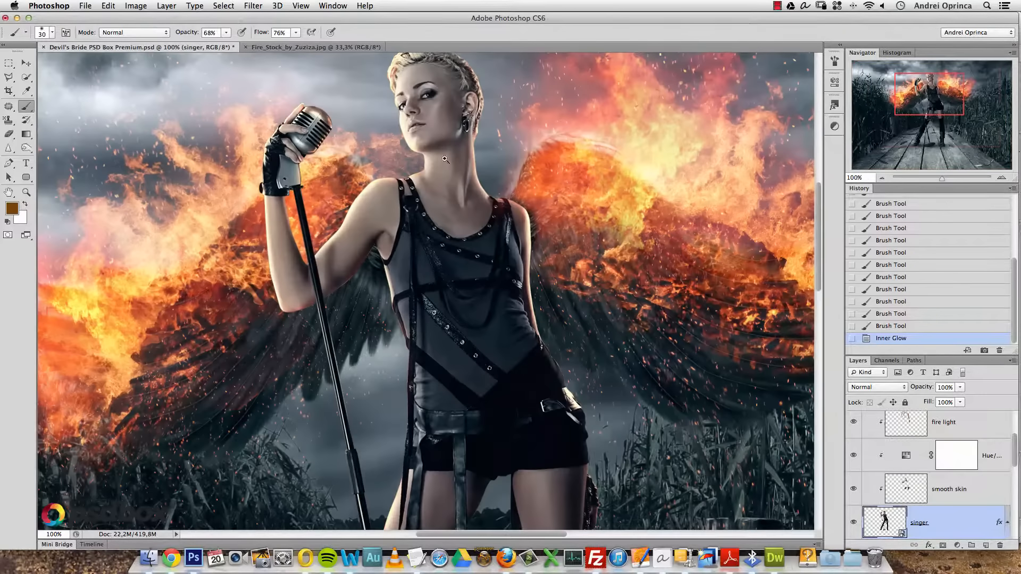
left_click(887, 423)
- Erase the fire light from the singer's face with the Eraser
key("e")
left_click(412, 115)
left_click(413, 120)
left_click(415, 125)
left_click(414, 131)
left_click(426, 137)
left_click(439, 141)
left_click(441, 139)
left_click(437, 135)
- Zoom out to the whole image, then zoom in on the dark feather on the boardwalk
left_click(435, 127, "alt")
left_click(437, 125, "alt")
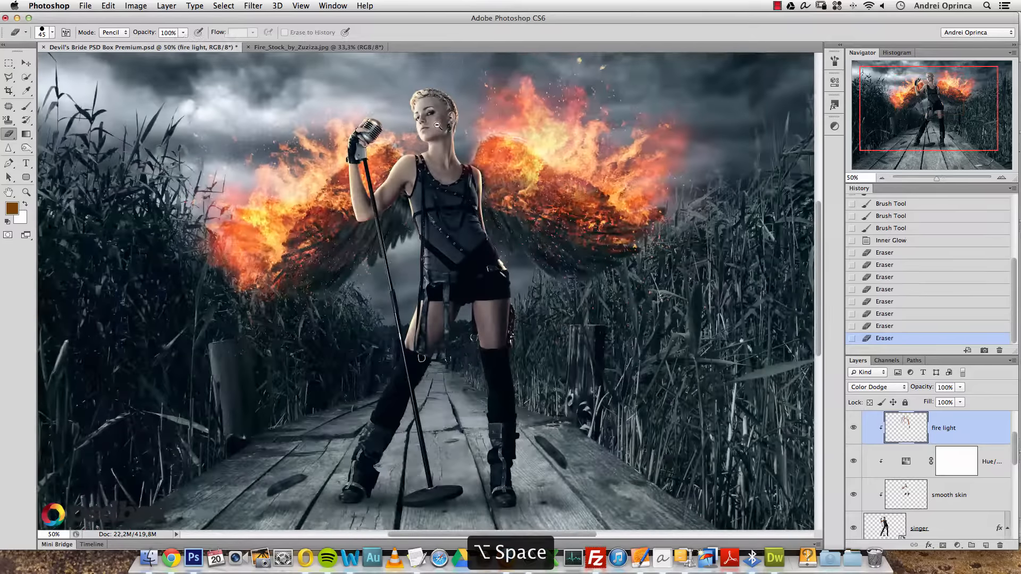
left_click(521, 201, "alt")
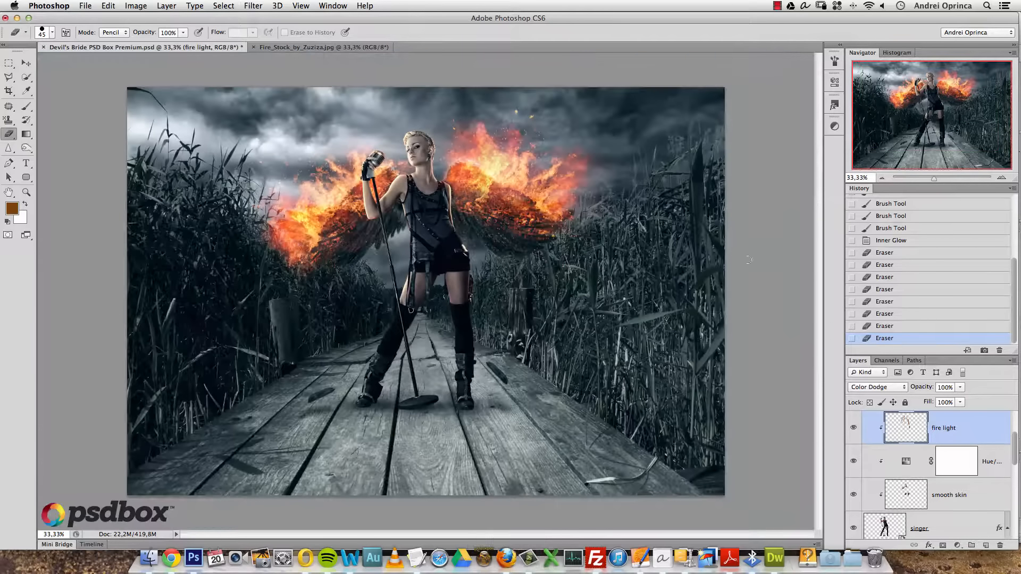
scroll(996, 444, "up", 3)
left_click(510, 391, "super")
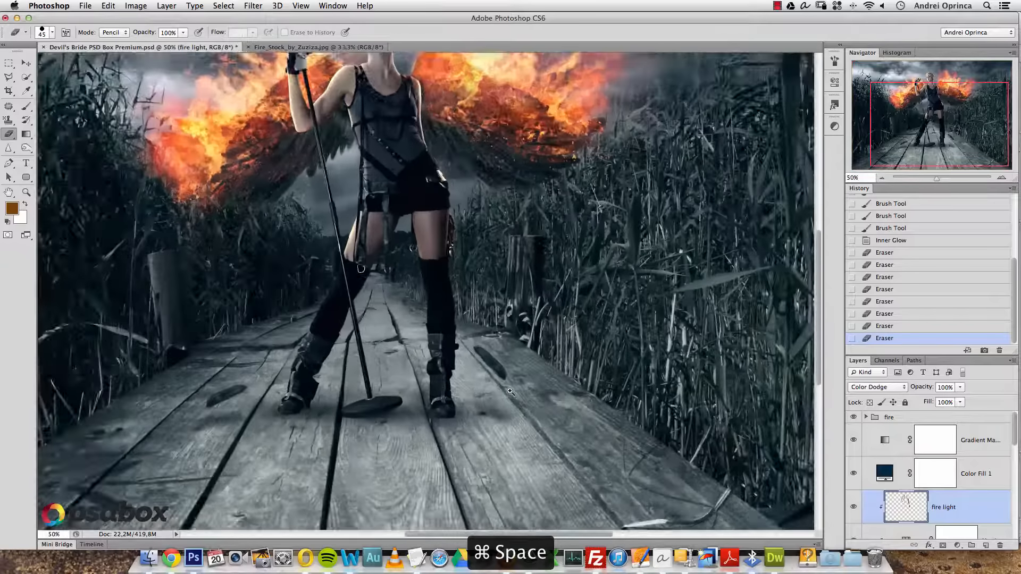
left_click(510, 391, "super")
left_click(508, 387, "super")
left_click(477, 349, "super")
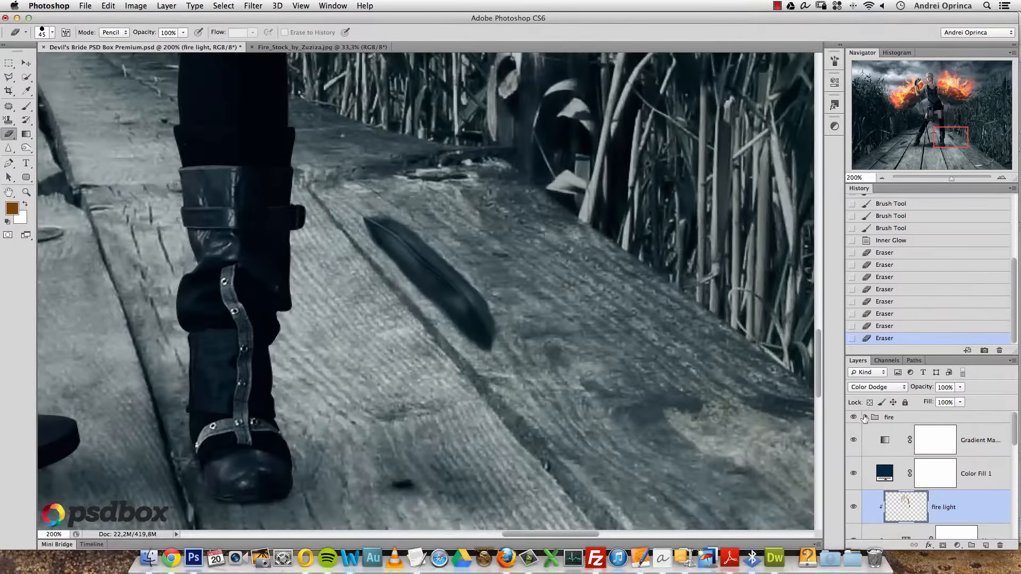
- Expand the fire and Left fire groups, select their top layer, and bring up the Open dialog
left_click(865, 417)
left_click(887, 439)
left_click(1002, 486)
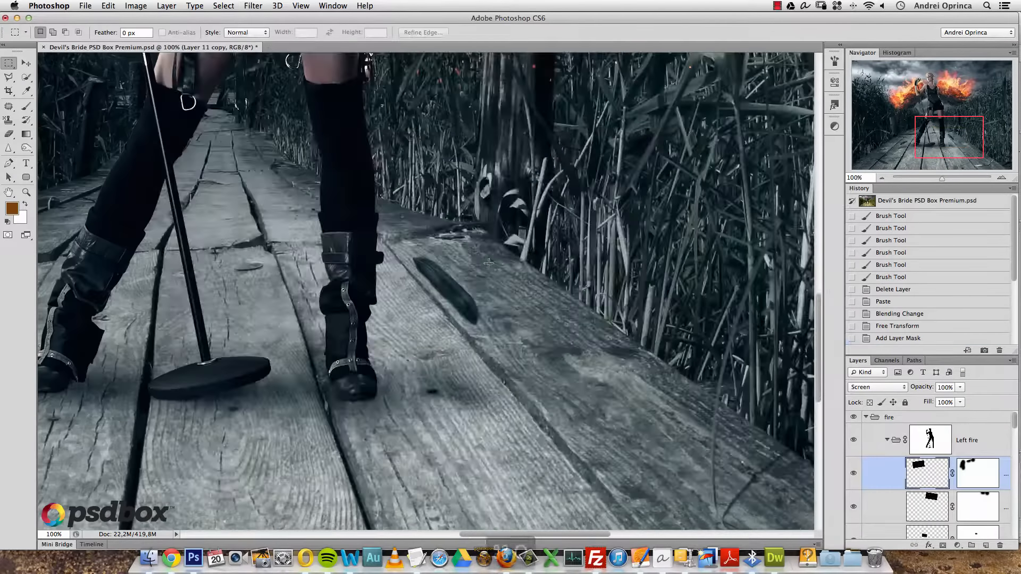
key("super+o")
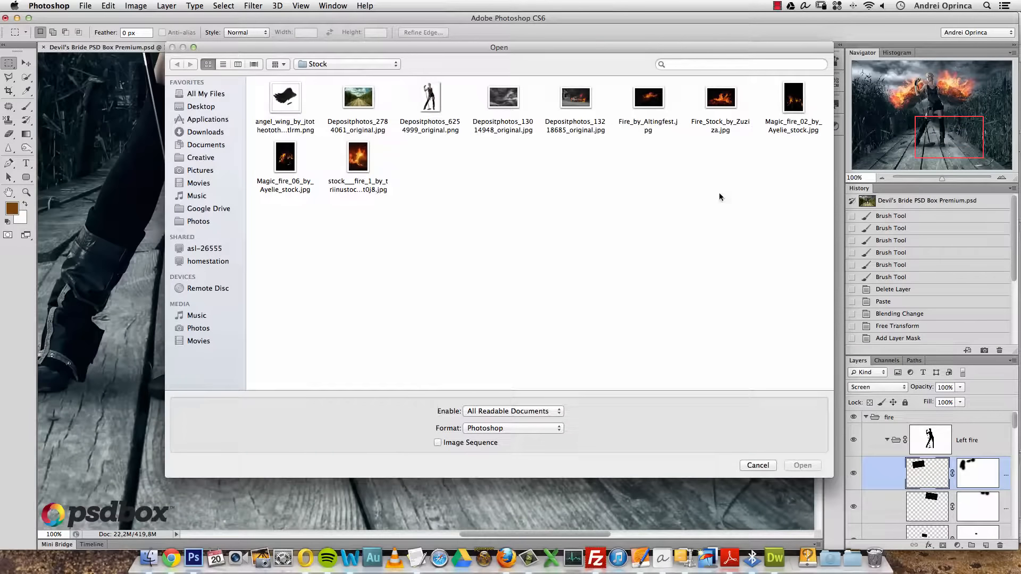
- Open Magic_fire_06, copy a rectangle of its flames, and close the photo
left_click(297, 168)
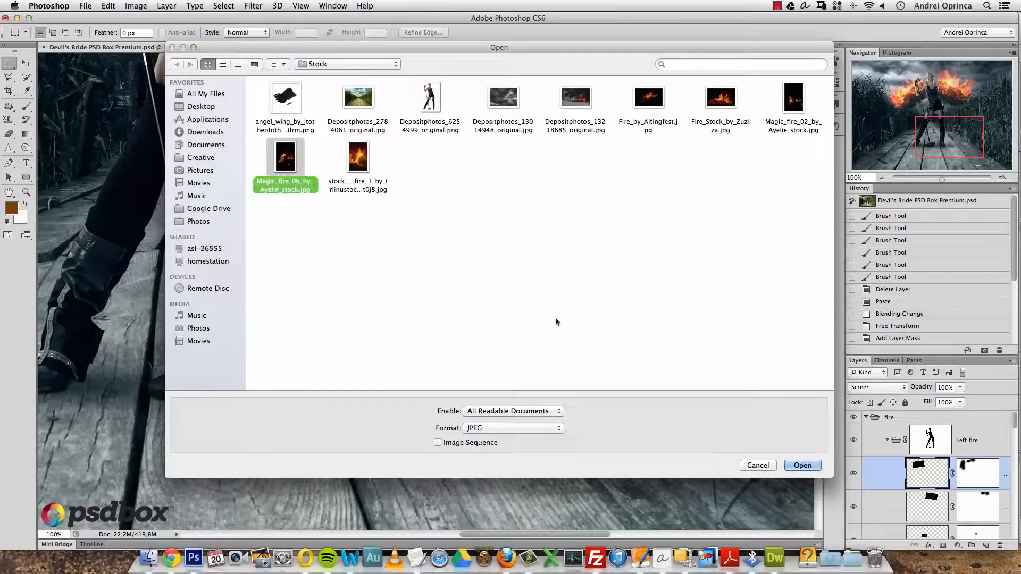
left_click(802, 466)
key("super+space")
left_click(466, 266)
left_click(466, 266)
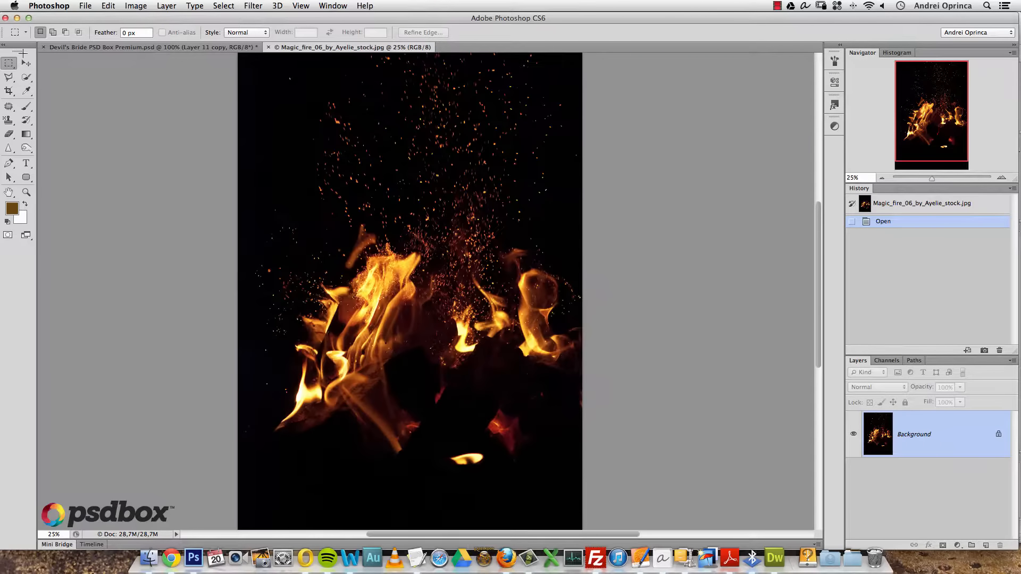
left_click_drag(509, 289, 578, 375)
key("super+c")
key("super+w")
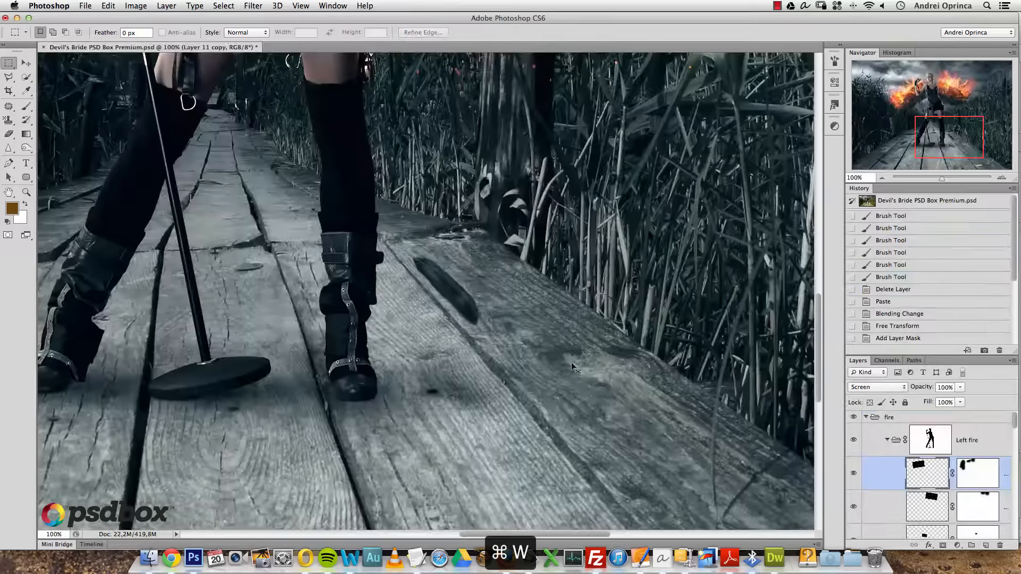
- Paste the flames, scale them proportionally to 10%, and move them onto the boardwalk feather
key("super+v")
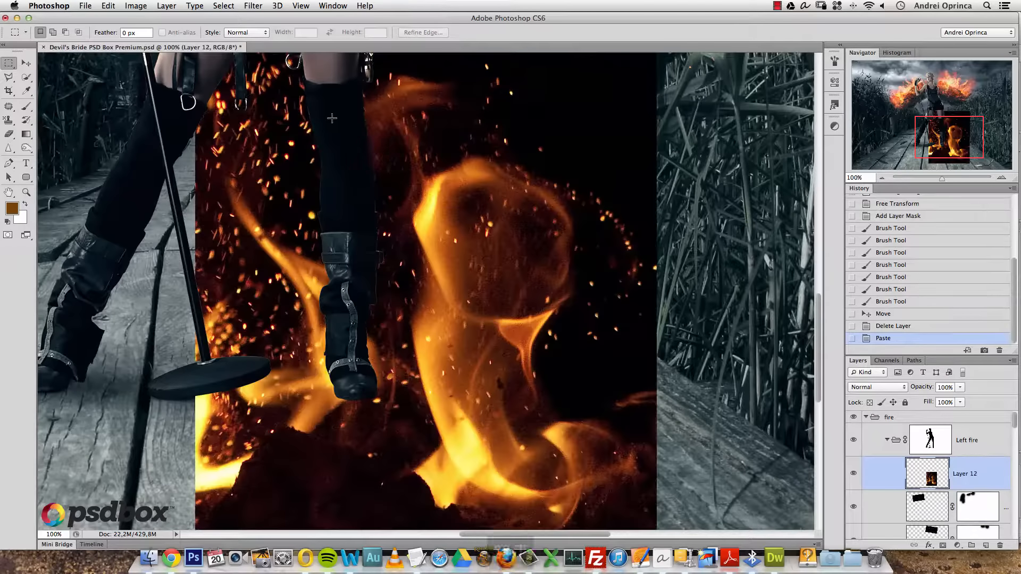
key("super+t")
left_click(201, 33)
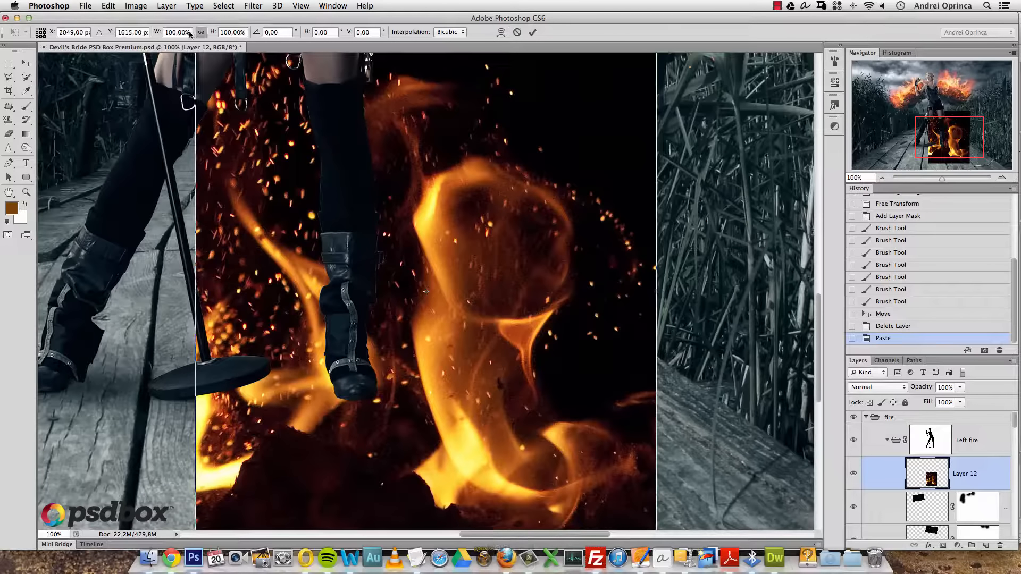
type("10")
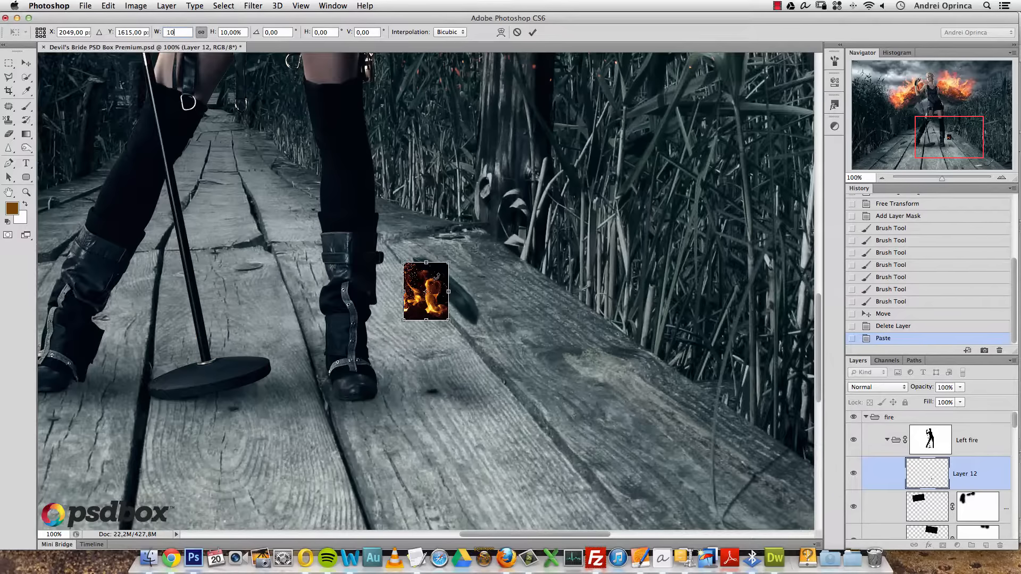
left_click_drag(437, 276, 474, 273)
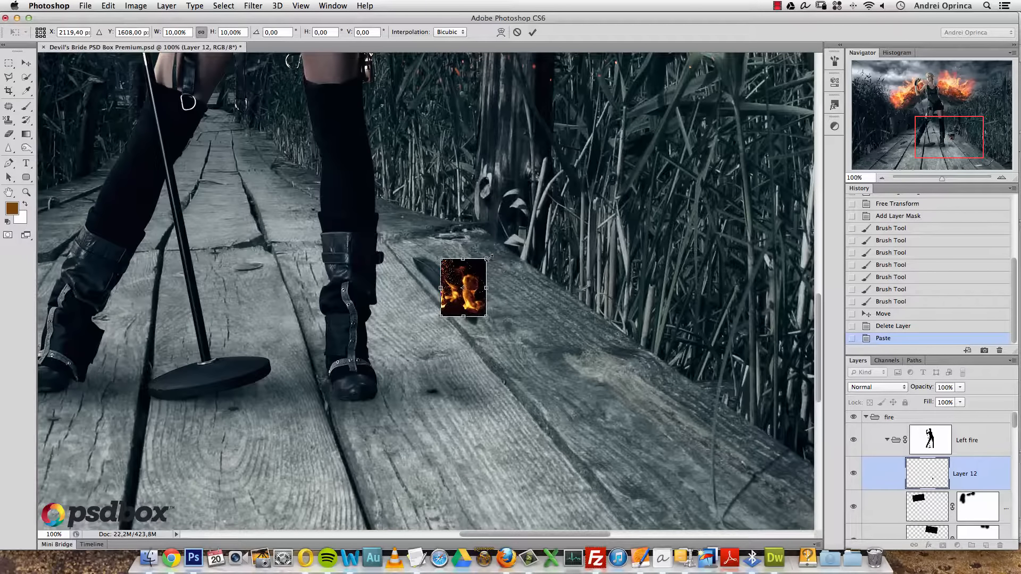
- Commit the resize, set Layer 12 to Screen, and nudge the fire onto the feather
key("Return")
left_click(877, 387)
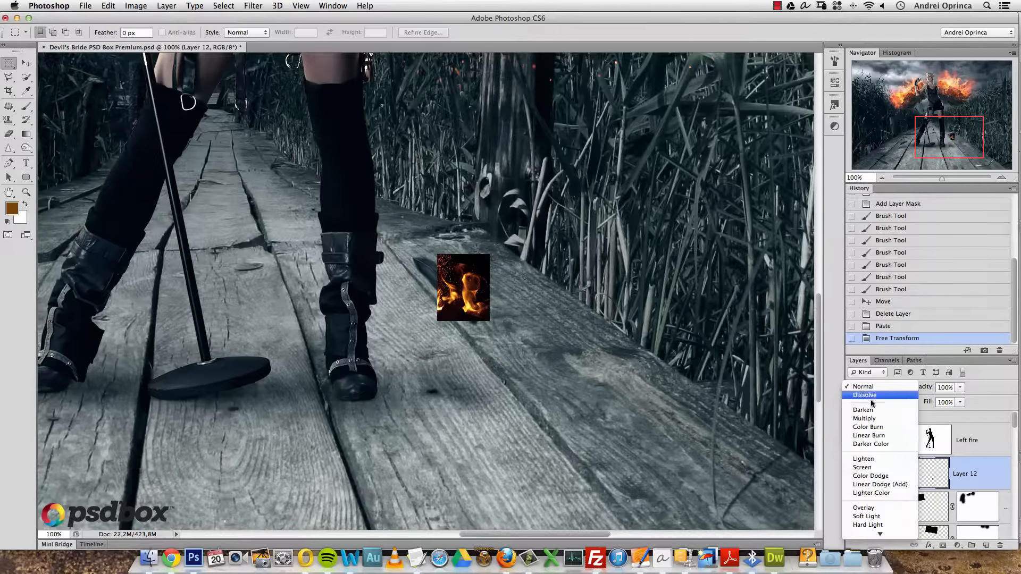
left_click(862, 467)
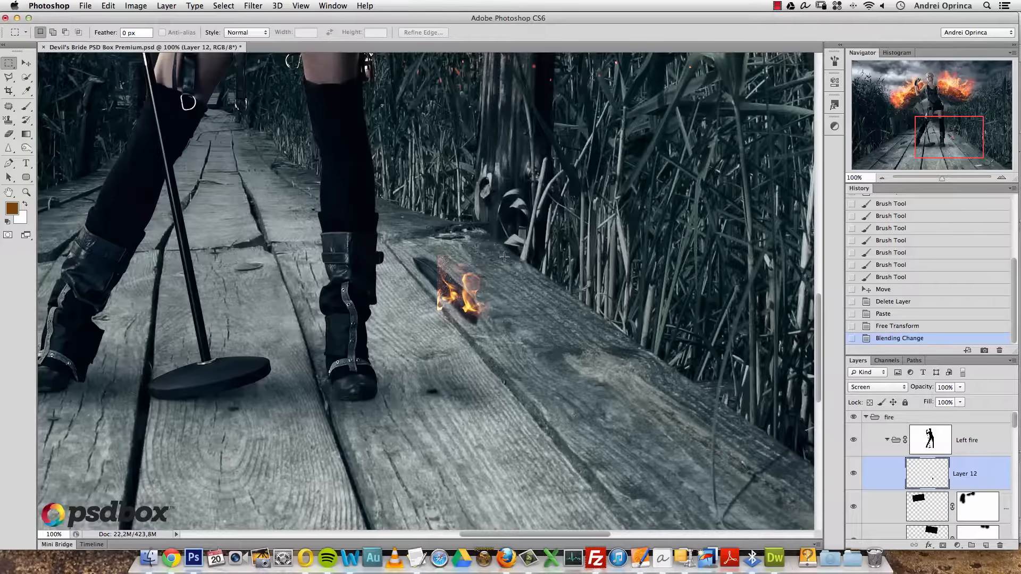
key("super+v")
key("super+z")
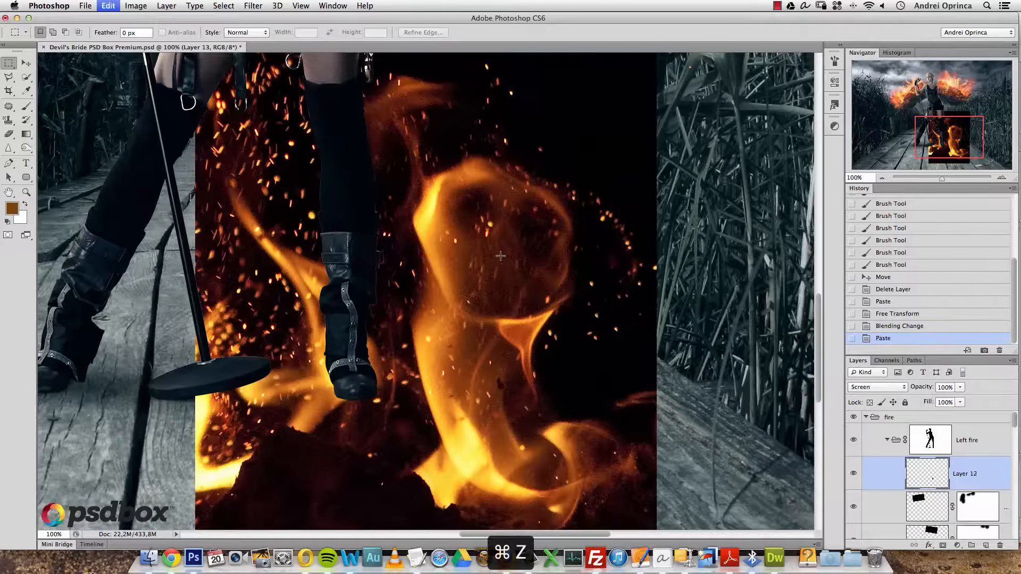
key("t")
key("v")
mouse_move(479, 279)
left_mouse_down()
mouse_move(490, 263)
mouse_move(474, 280)
left_mouse_up()
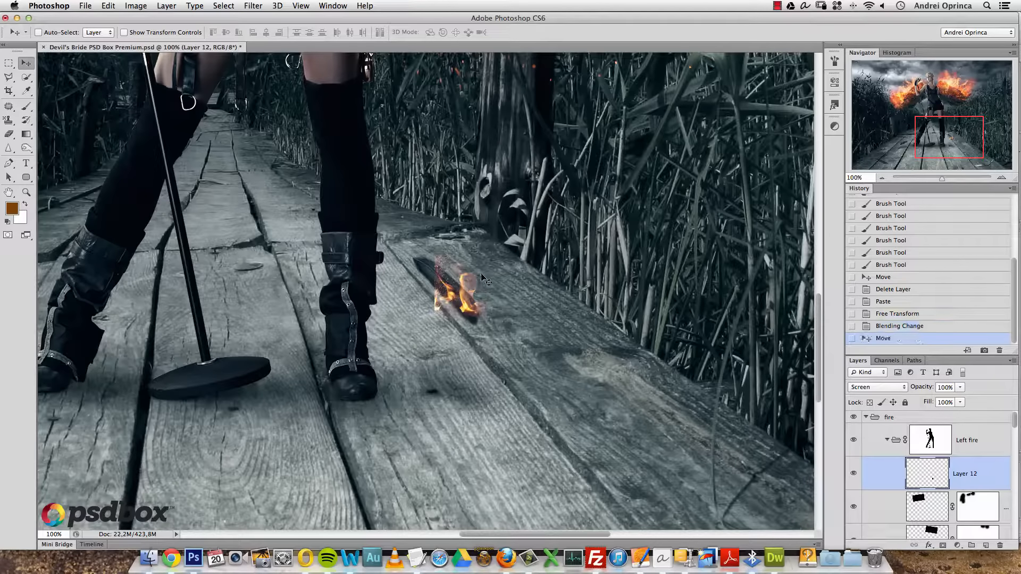
- Try a Hue/Saturation boost with a redder hue on the fire, then revert it
key("super+u")
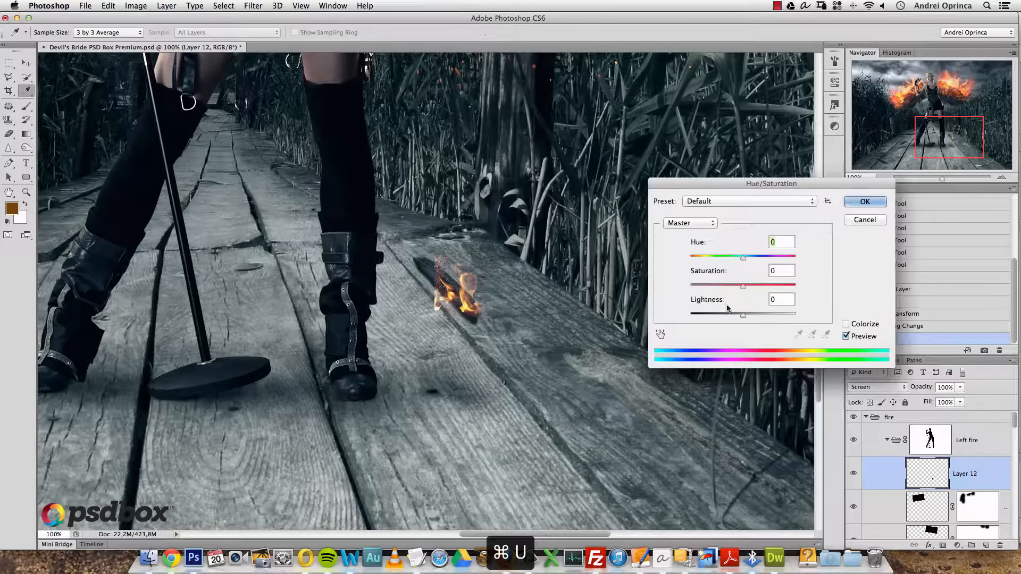
left_click_drag(743, 286, 752, 293)
left_click_drag(743, 258, 733, 261)
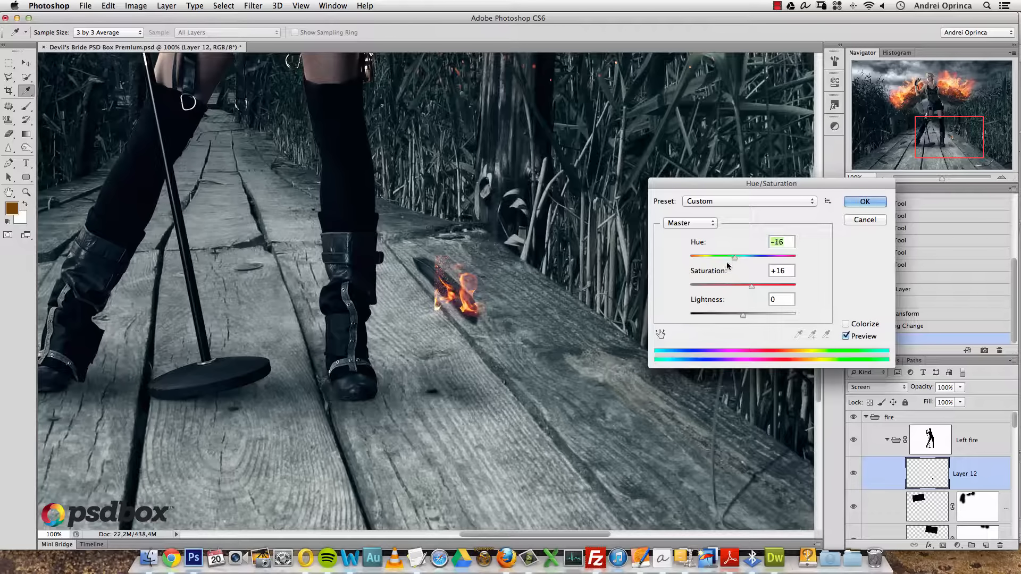
key("Return")
left_click(882, 326)
- Add a layer mask to the fire and paint black to soften its hard left edge
left_click(474, 272, "super")
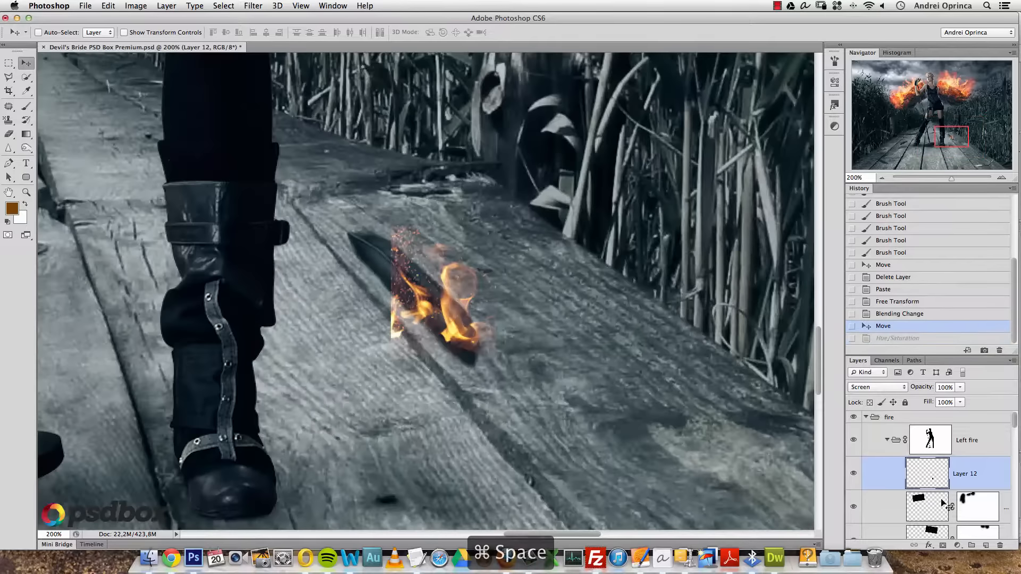
left_click(942, 545)
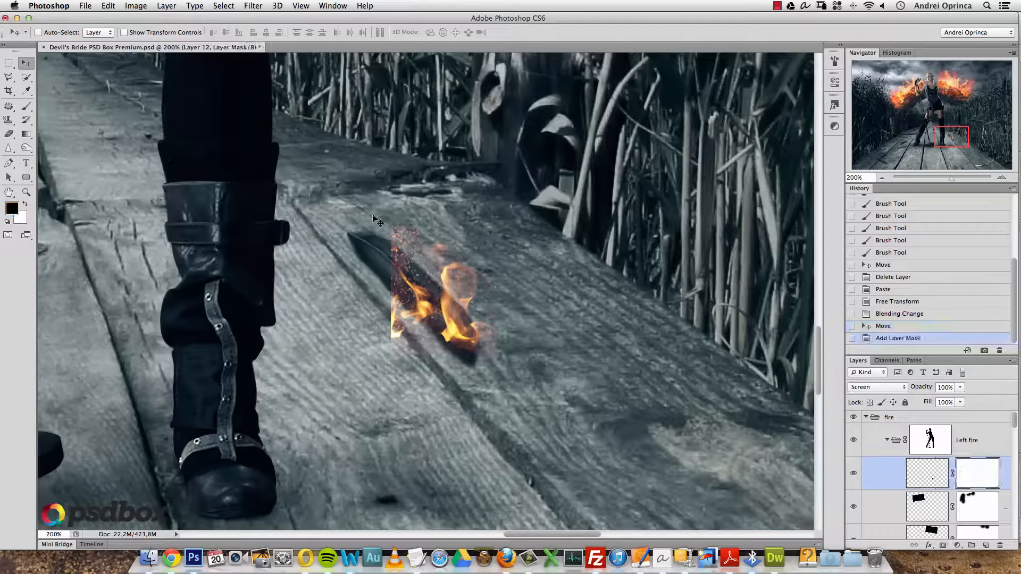
key("b")
left_click(382, 246)
left_click(379, 267)
left_click(381, 288)
left_click(385, 306)
left_click(387, 320)
left_click(385, 335)
left_click_drag(494, 353, 486, 371)
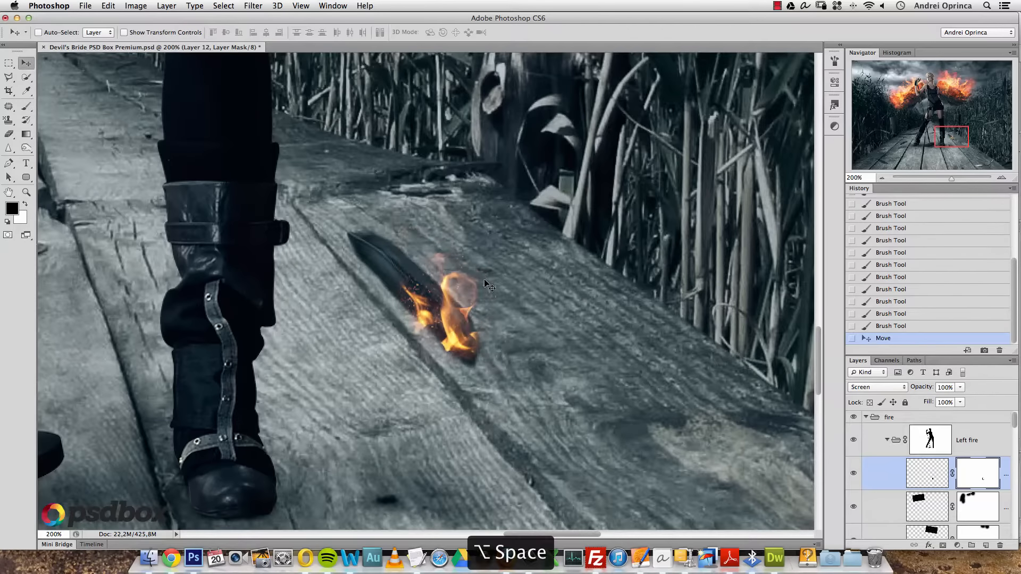
left_click(496, 271, "alt")
left_click(496, 271, "alt")
left_click(495, 272, "alt")
left_click(927, 472)
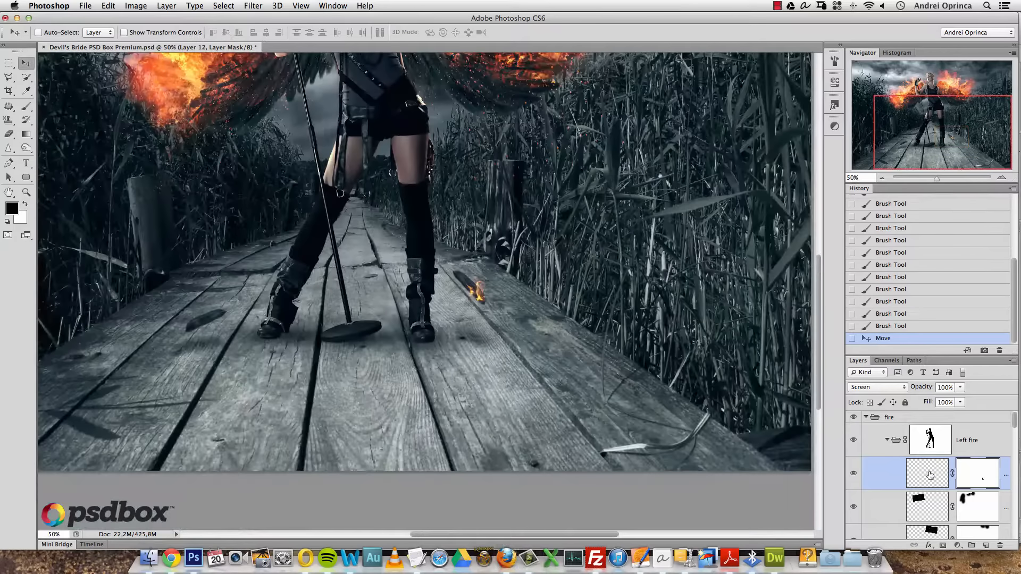
- Darken the fire's midtones with Levels and boost its saturation by +20 with Hue/Saturation
key("super+l")
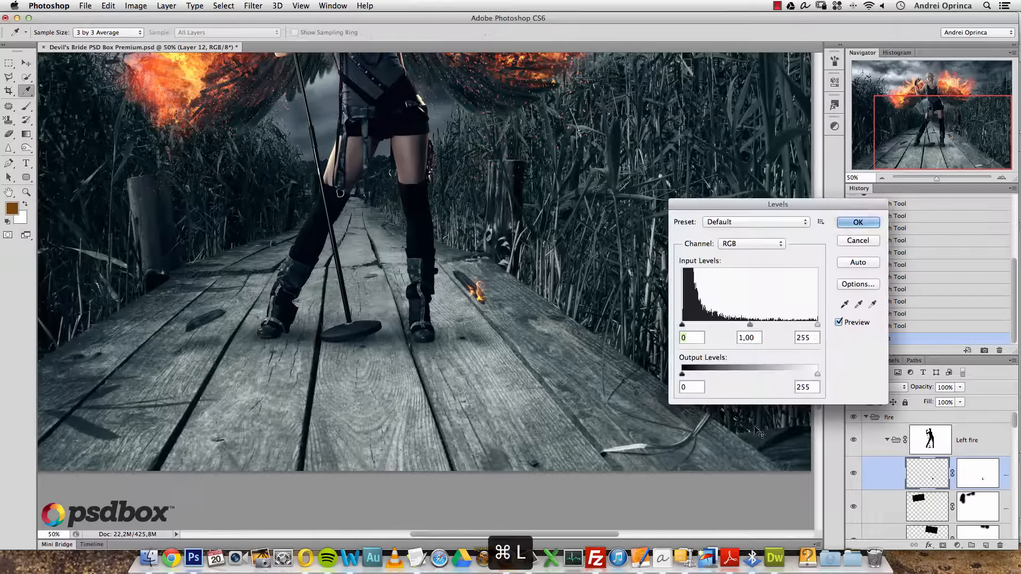
left_click_drag(750, 325, 809, 325)
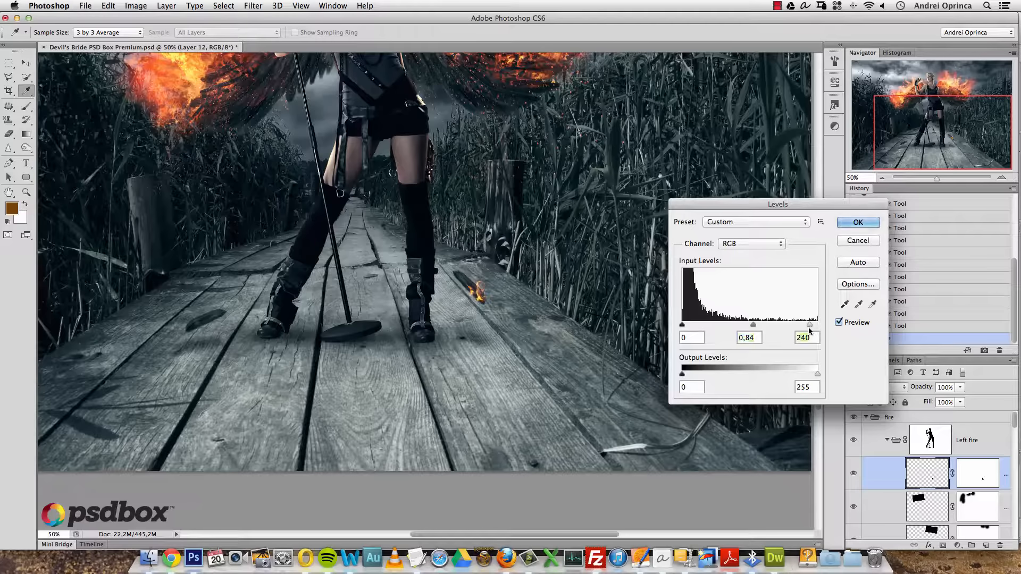
left_click(857, 221)
key("super+u")
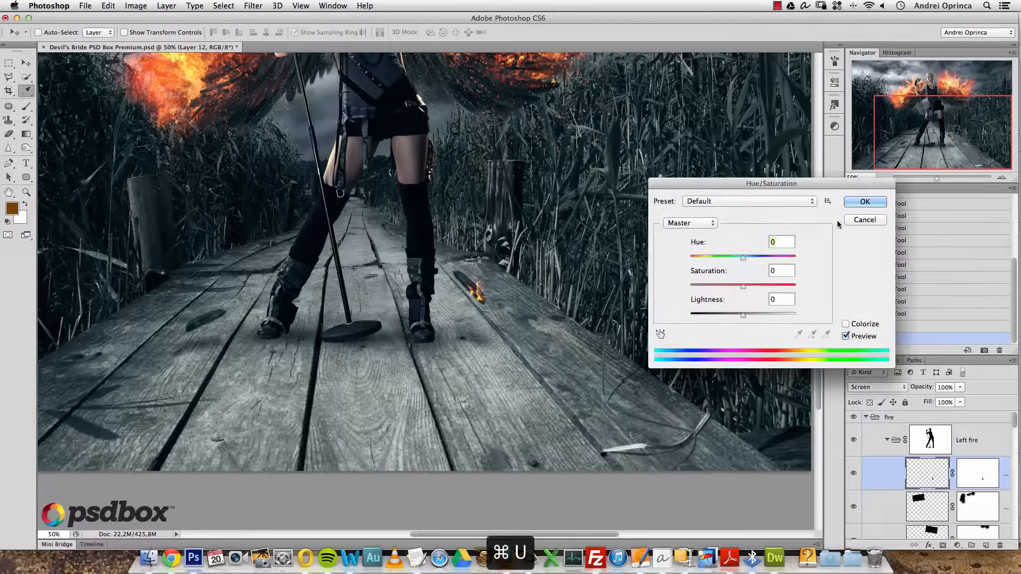
left_click_drag(742, 287, 755, 289)
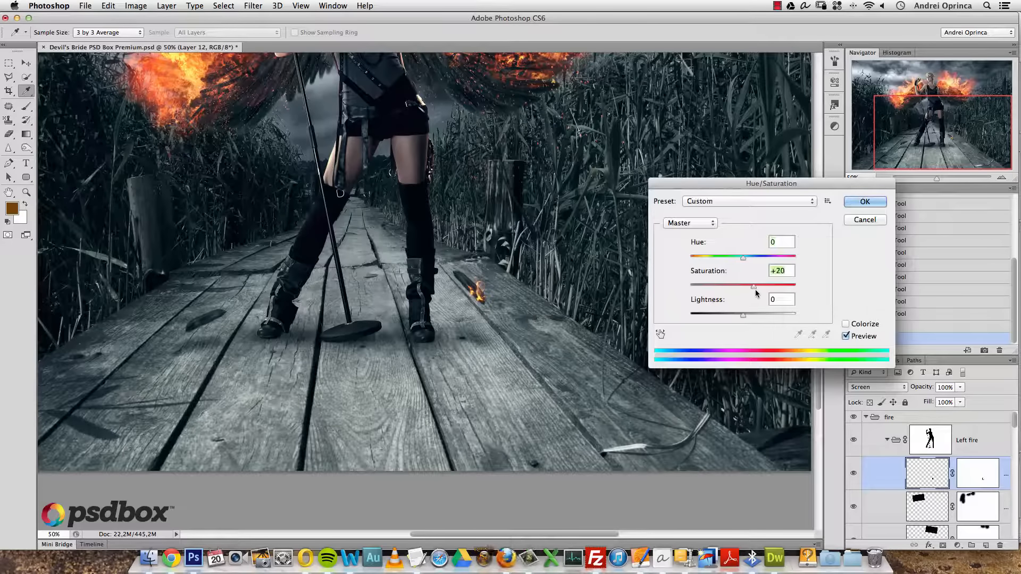
key("Return")
- Zoom out to 33.33% and collapse the fire layer group
left_click_drag(544, 258, 599, 342)
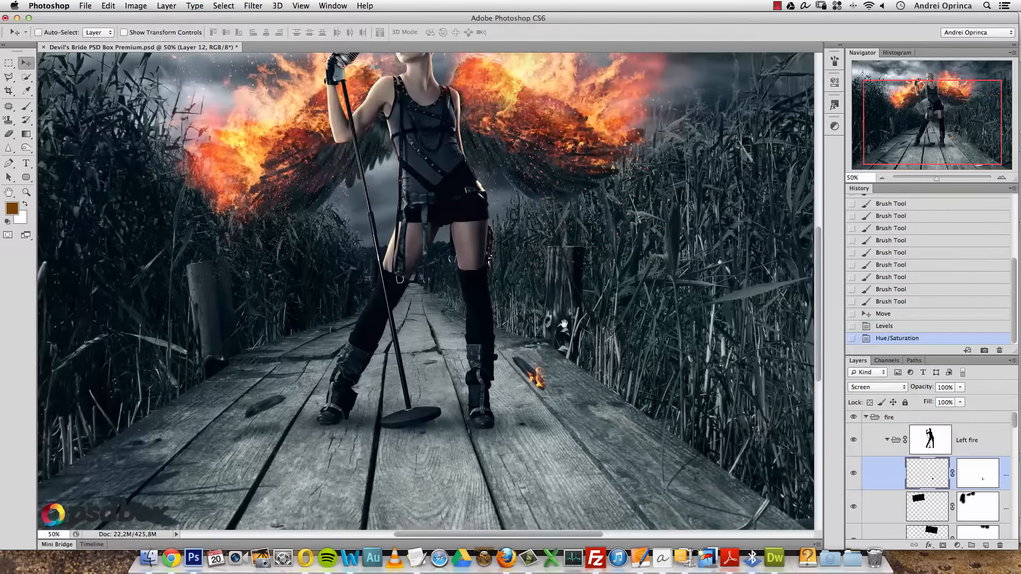
left_click(547, 343, "alt")
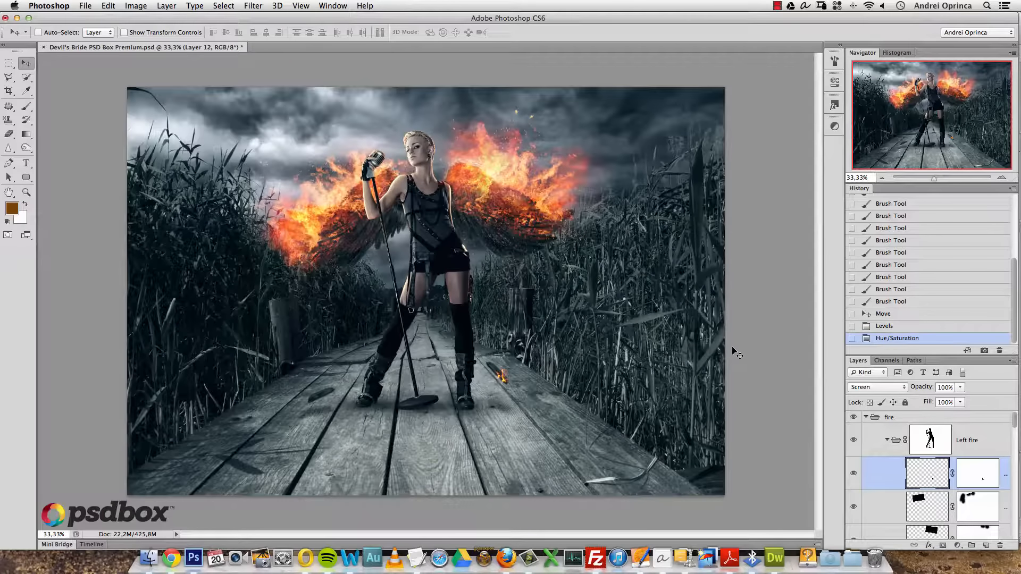
left_click(865, 417)
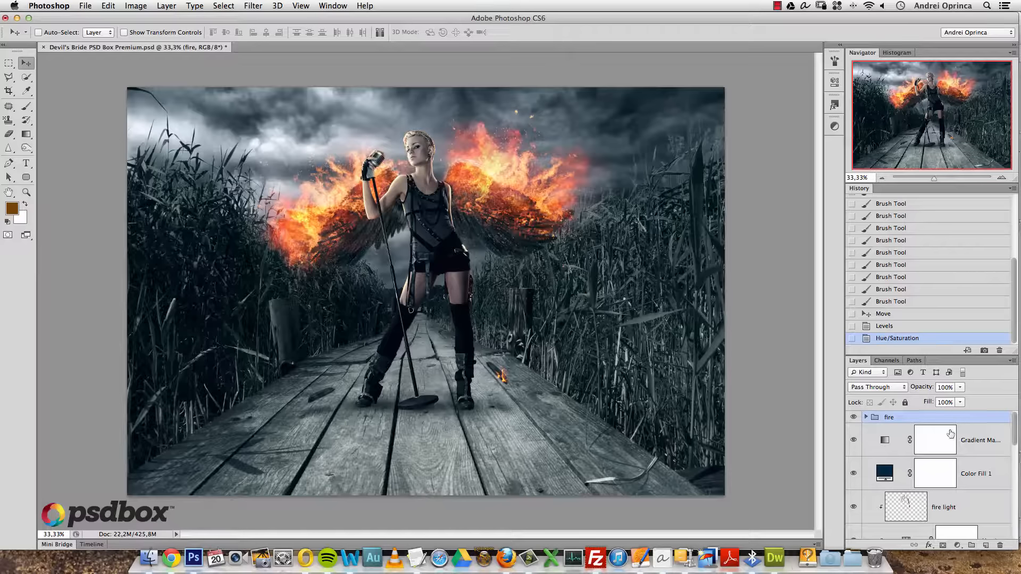
- Create a new layer above the fire group named 'dodge/Burn'
left_click(985, 544)
double_click(924, 429)
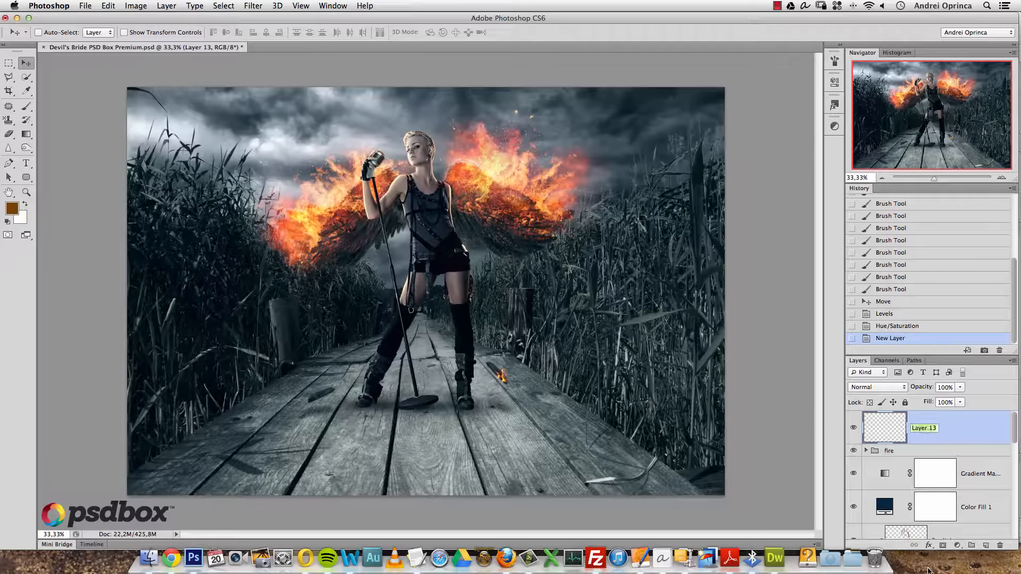
type("dodge/Burn")
key("Return")
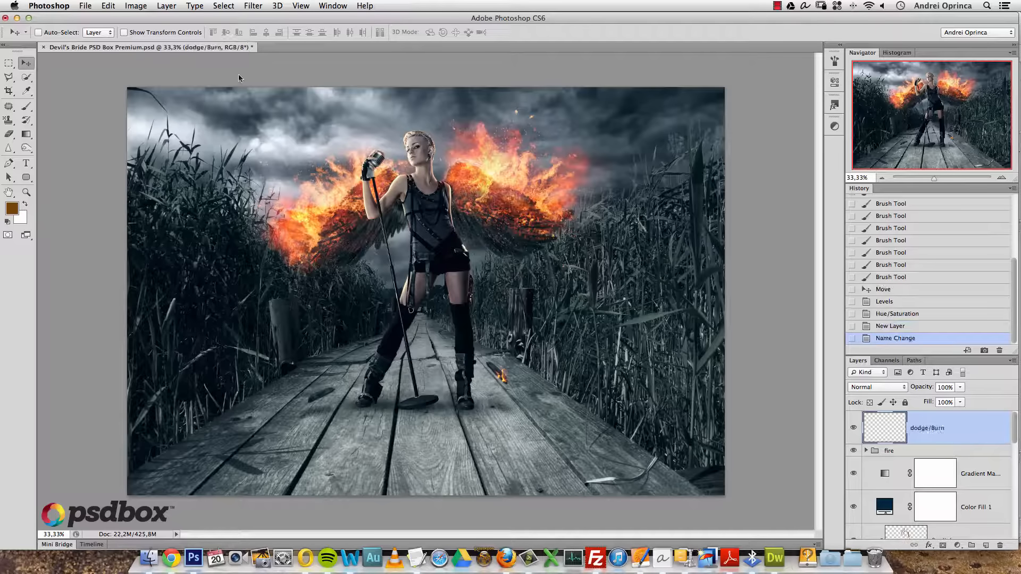
- Fill the dodge/Burn layer with 50% Gray and set its blend mode to Soft Light
left_click(108, 6)
left_click(111, 178)
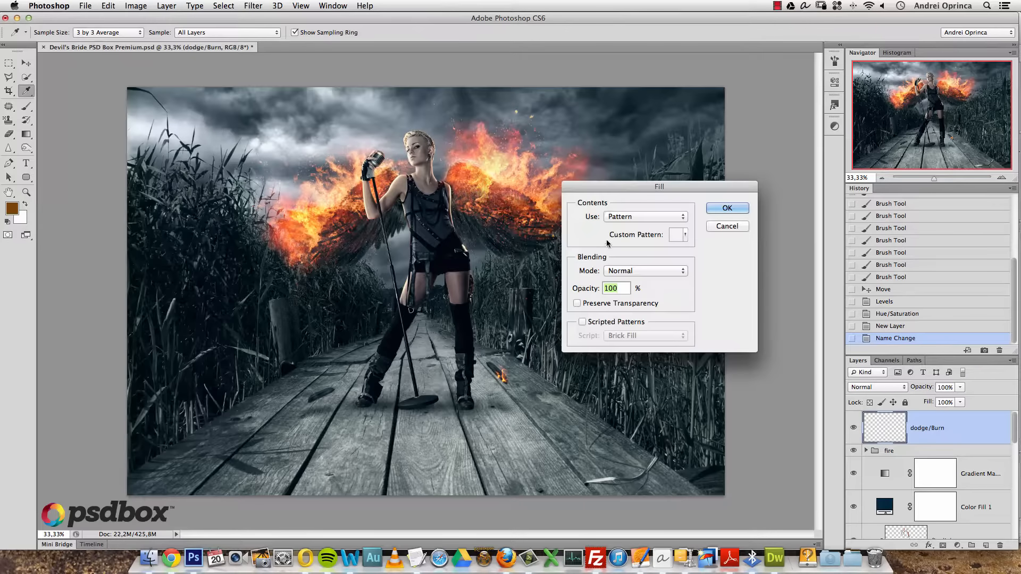
left_click(638, 217)
left_click(632, 249)
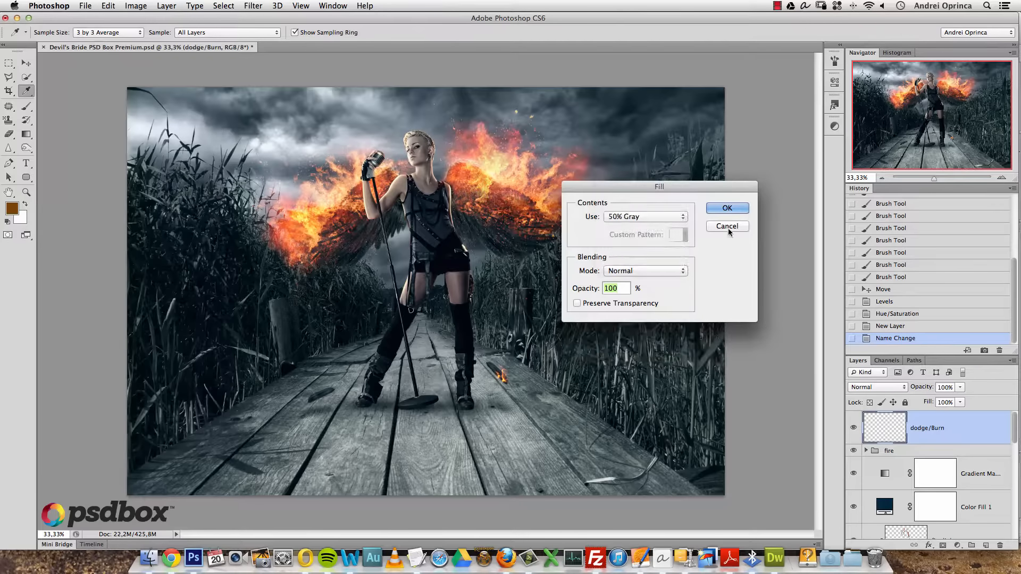
left_click(725, 208)
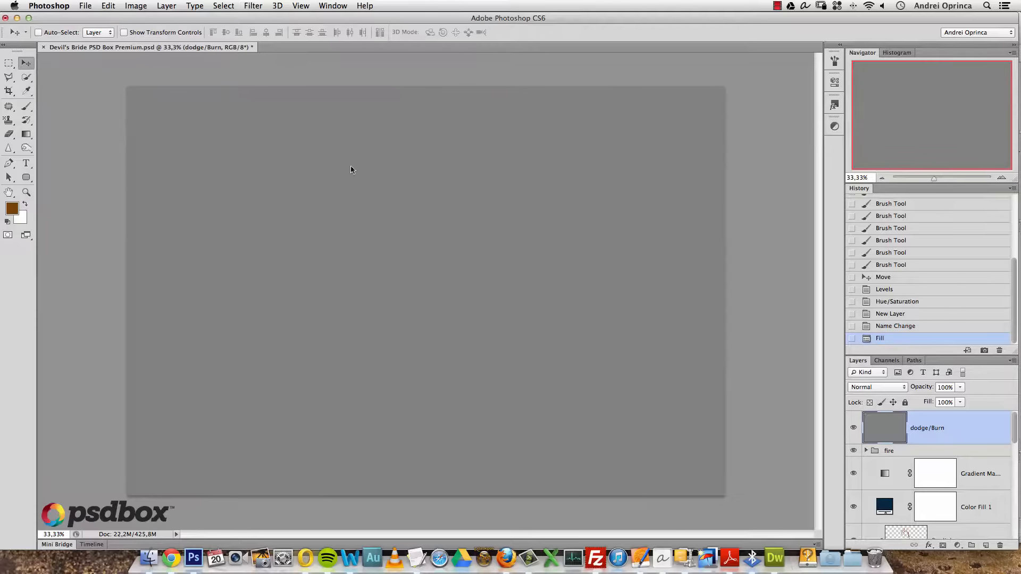
left_click(896, 387)
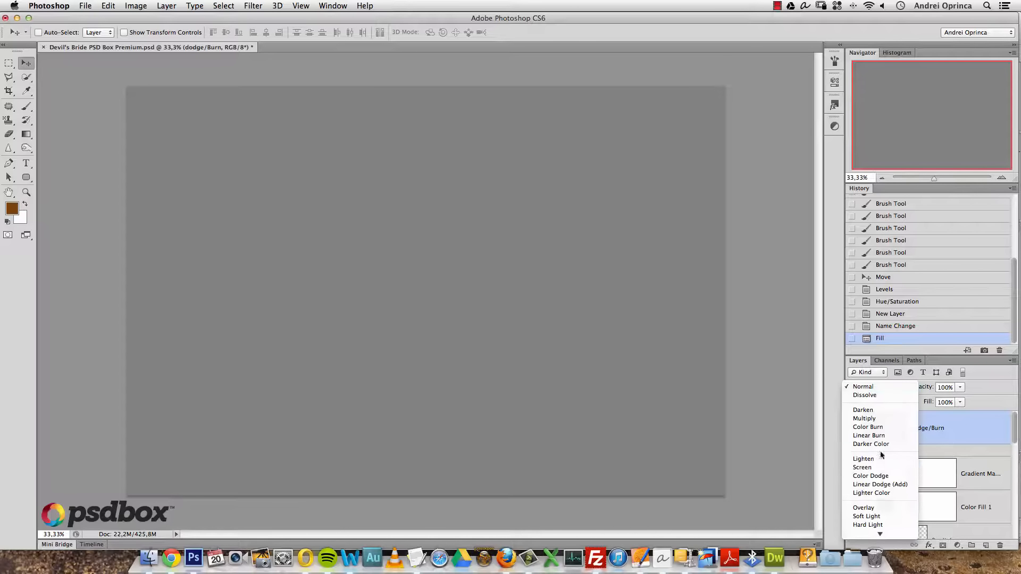
left_click(873, 519)
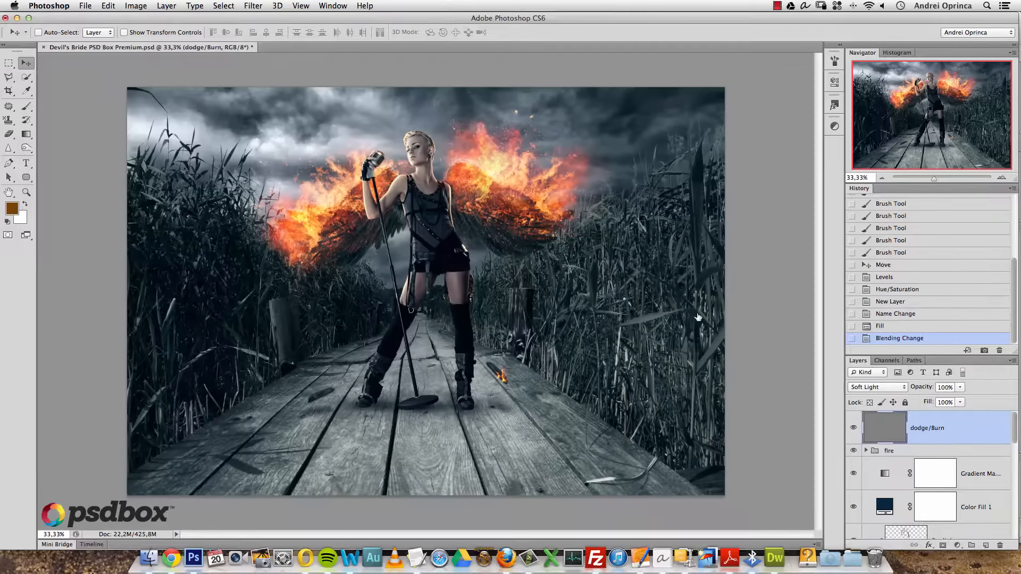
- With the Dodge Tool at 100% zoom, brighten highlights on the singer's body
left_click(26, 149)
left_click(63, 151)
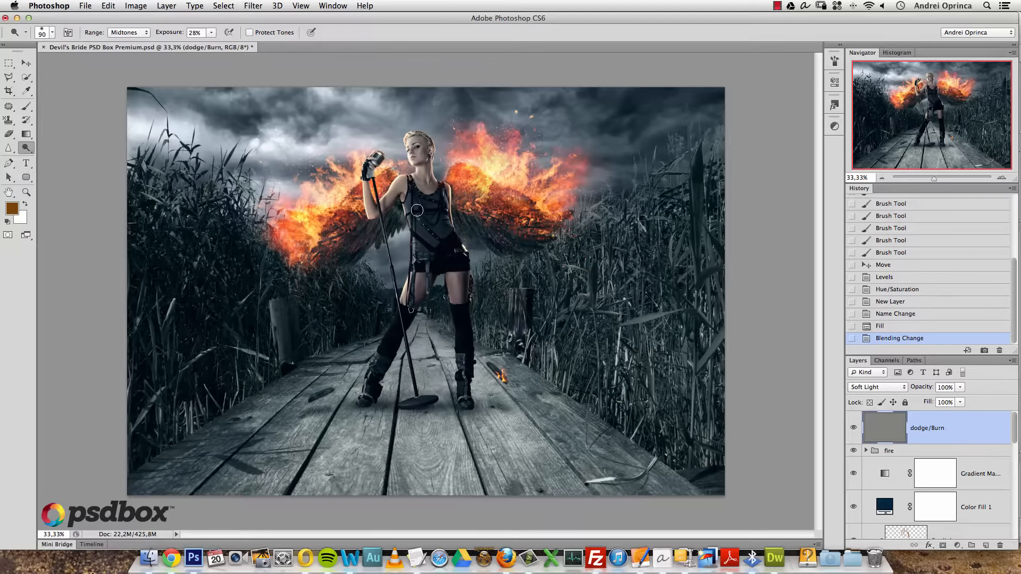
key("super+space")
left_click(407, 191, "super")
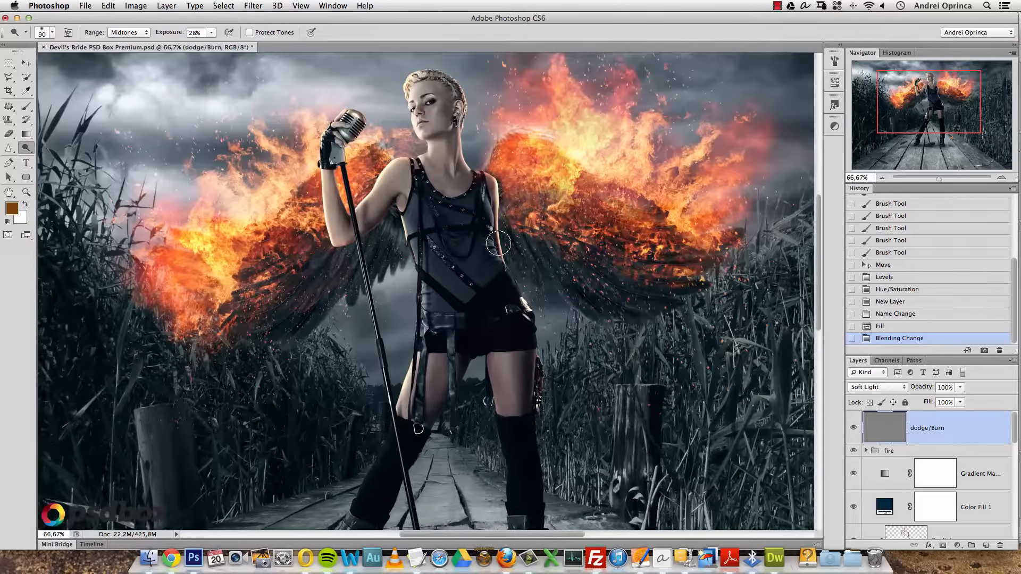
left_click(493, 247, "super")
mouse_move(483, 228)
left_mouse_down()
mouse_move(469, 245)
mouse_move(464, 292)
left_mouse_up()
key("bracketleft")
key("bracketleft")
key("bracketleft")
key("bracketleft")
key("bracketleft")
left_click_drag(200, 32, 156, 51)
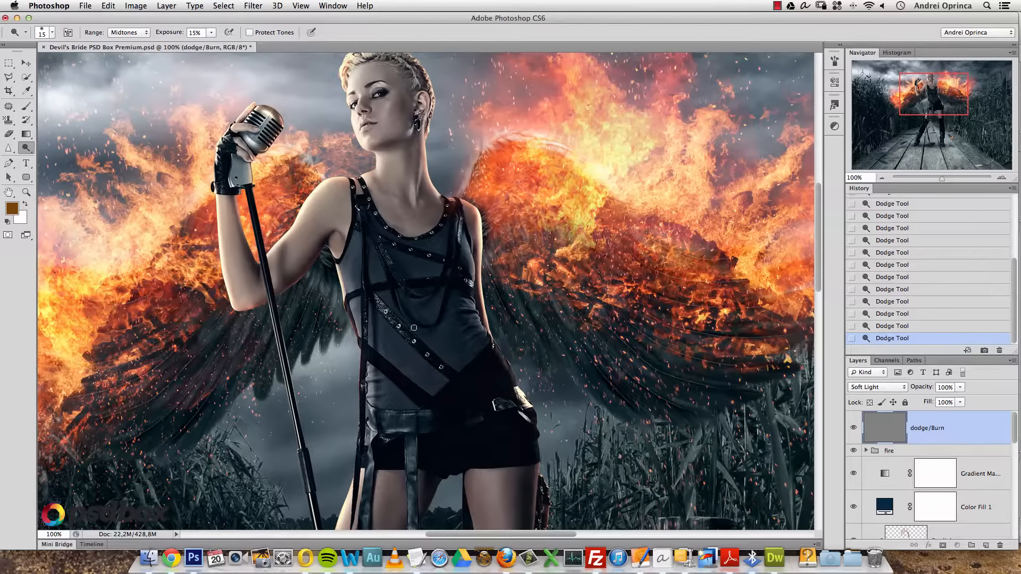
scroll(388, 397, "down", 10)
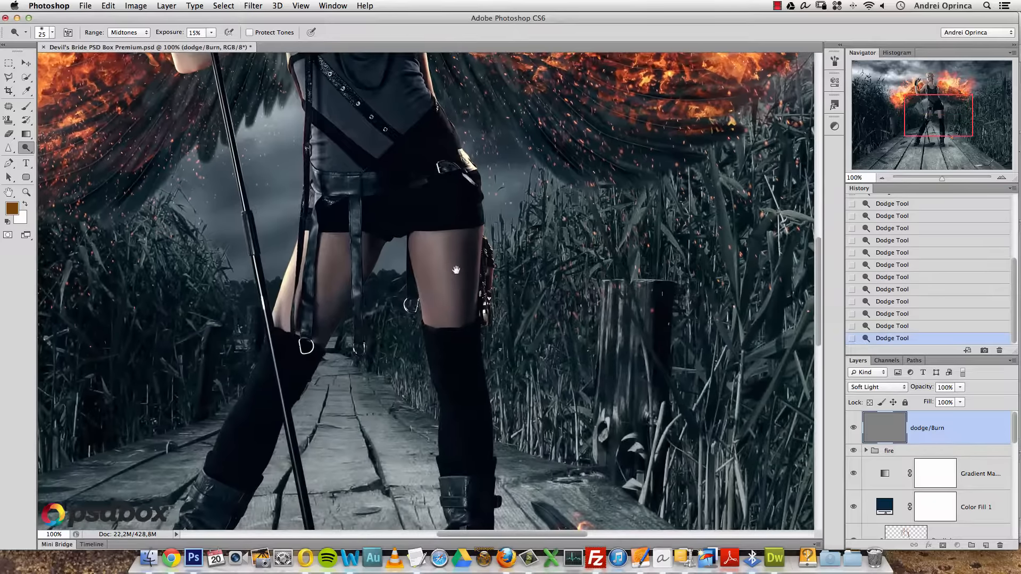
- Lighten the far and near boardwalk planks and the left side of the wooden post
key("bracketright")
key("bracketright")
key("bracketright")
key("bracketright")
left_click_drag(475, 455, 535, 213)
left_click(388, 323, "alt")
left_click(387, 338, "alt")
left_click(387, 372, "alt")
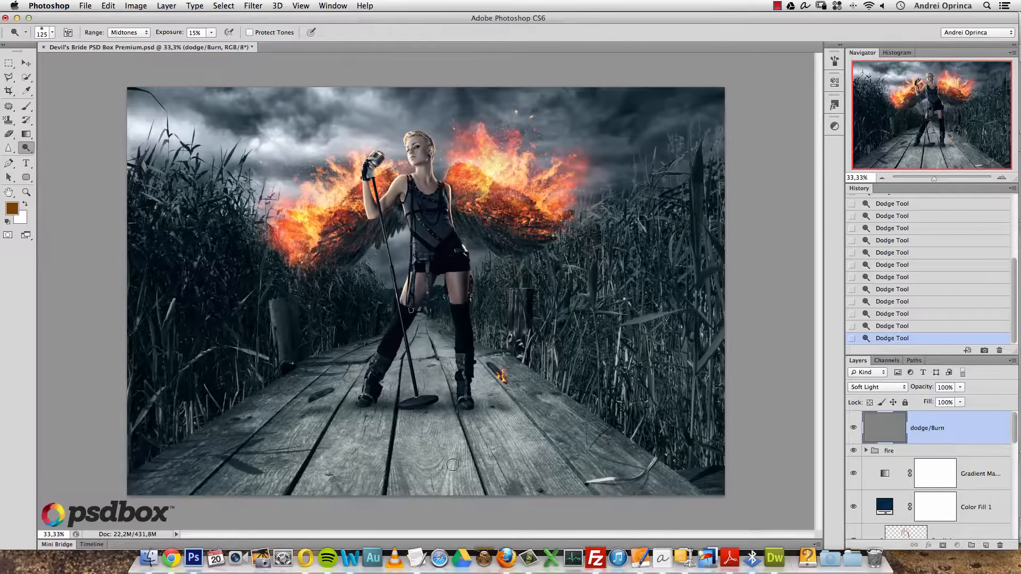
left_click_drag(435, 333, 439, 361)
key("bracketleft")
key("bracketleft")
key("bracketleft")
left_click_drag(311, 421, 287, 459)
left_click_drag(282, 317, 273, 325)
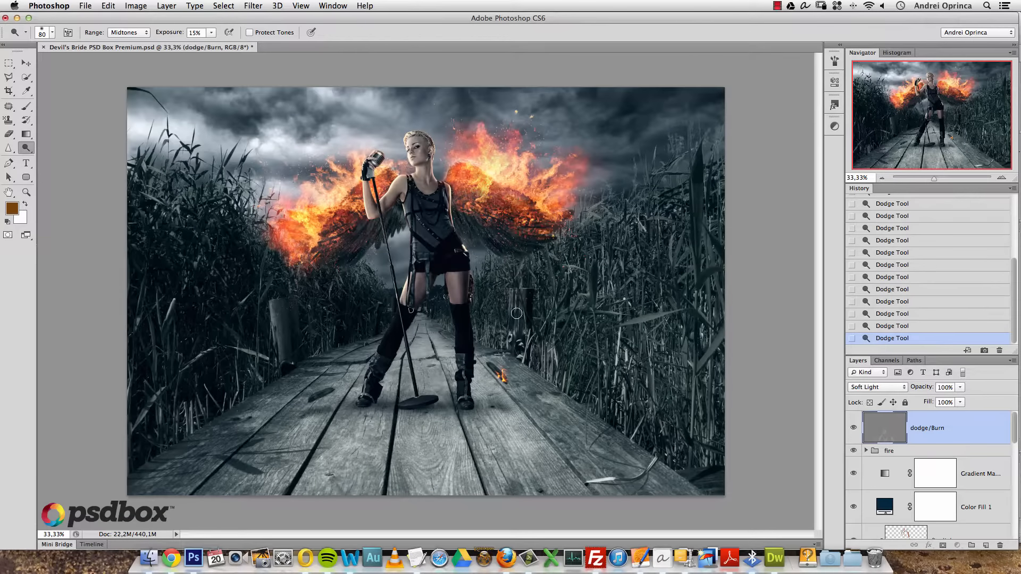
- Dodge fine highlights on the singer's legs and boots with a smaller brush, then return to half-size view
left_click(417, 175, "super")
left_click(417, 174, "super")
left_click(417, 153, "super")
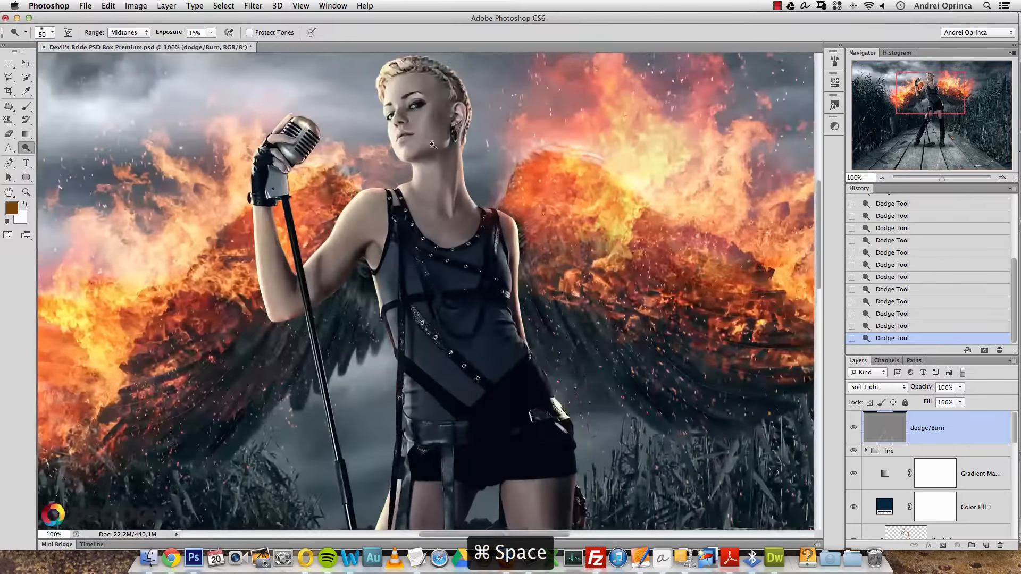
key("bracketleft")
key("bracketleft")
key("bracketleft")
key("bracketleft")
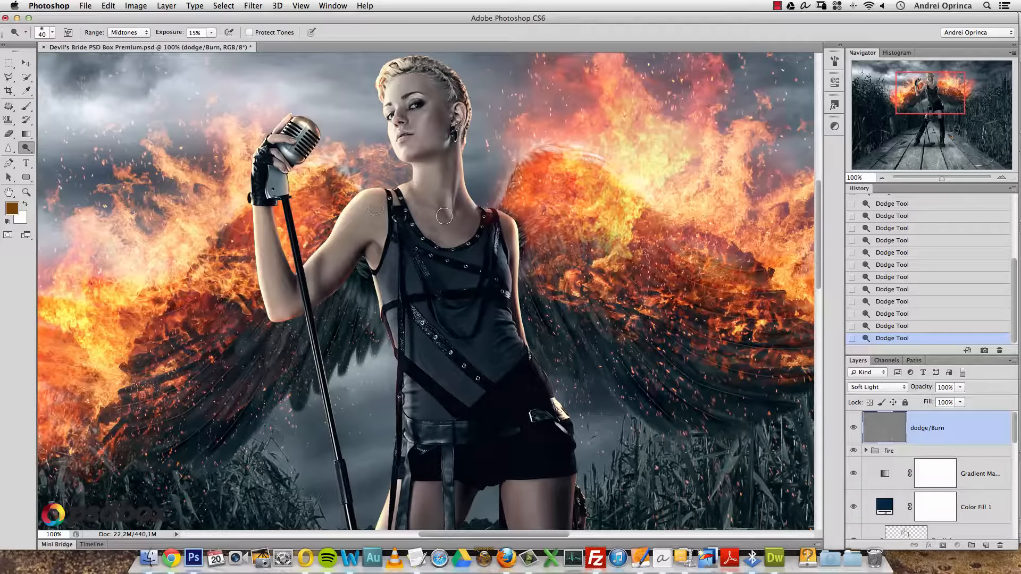
key("bracketleft")
left_click_drag(534, 423, 550, 259)
key("bracketleft")
key("bracketleft")
key("bracketleft")
key("bracketleft")
key("bracketleft")
key("bracketleft")
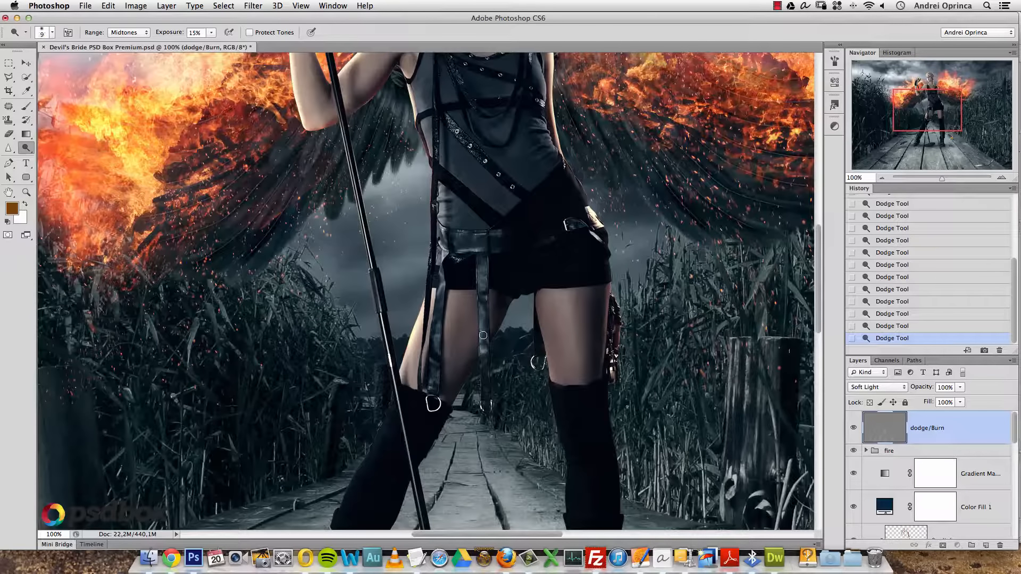
mouse_move(427, 397)
left_mouse_down()
mouse_move(402, 356)
mouse_move(352, 142)
left_mouse_up()
key("bracketright")
key("bracketright")
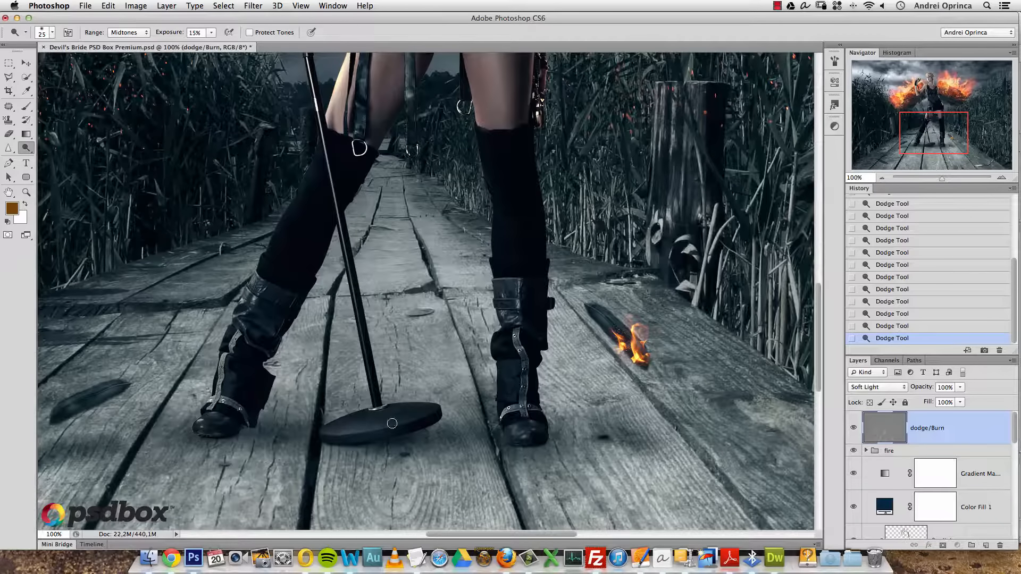
left_click(367, 382, "alt")
left_click(367, 382, "alt")
left_click_drag(365, 208, 343, 285)
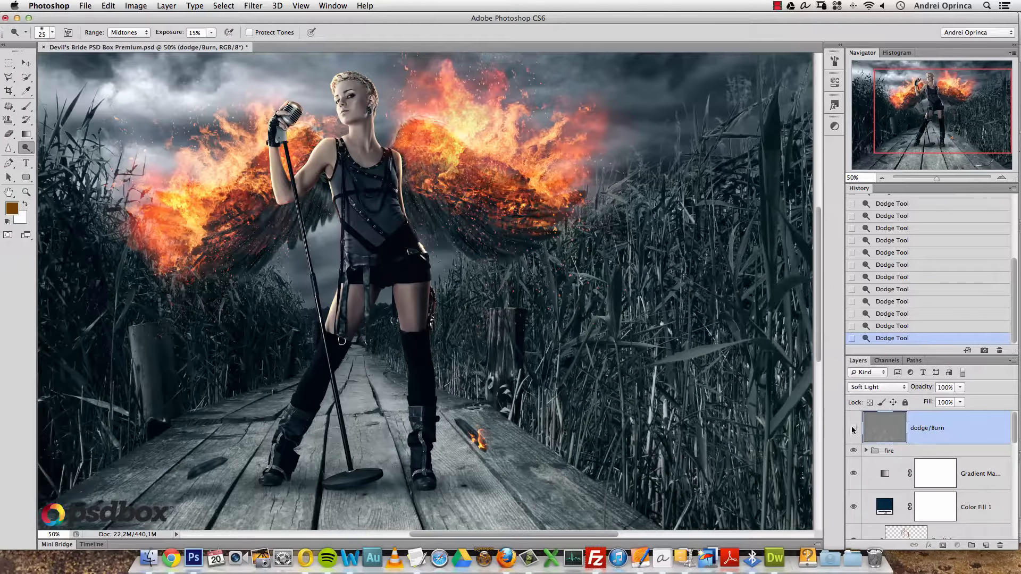
- Toggle the dodge/Burn layer's visibility to compare the image before and after dodging
left_click(852, 431)
left_click(852, 430)
left_click(852, 430)
- Switch to the Burn Tool and darken both of the singer's thighs and stockings
left_click(25, 148)
left_click(75, 158)
key("bracketleft")
key("bracketleft")
key("bracketleft")
key("bracketleft")
key("bracketleft")
key("bracketleft")
mouse_move(402, 290)
left_mouse_down()
mouse_move(404, 342)
mouse_move(402, 317)
mouse_move(429, 310)
mouse_move(428, 298)
mouse_move(419, 338)
left_mouse_up()
key("bracketleft")
key("bracketleft")
left_click_drag(360, 292, 358, 299)
mouse_move(357, 299)
left_mouse_down()
mouse_move(348, 335)
mouse_move(360, 298)
left_mouse_up()
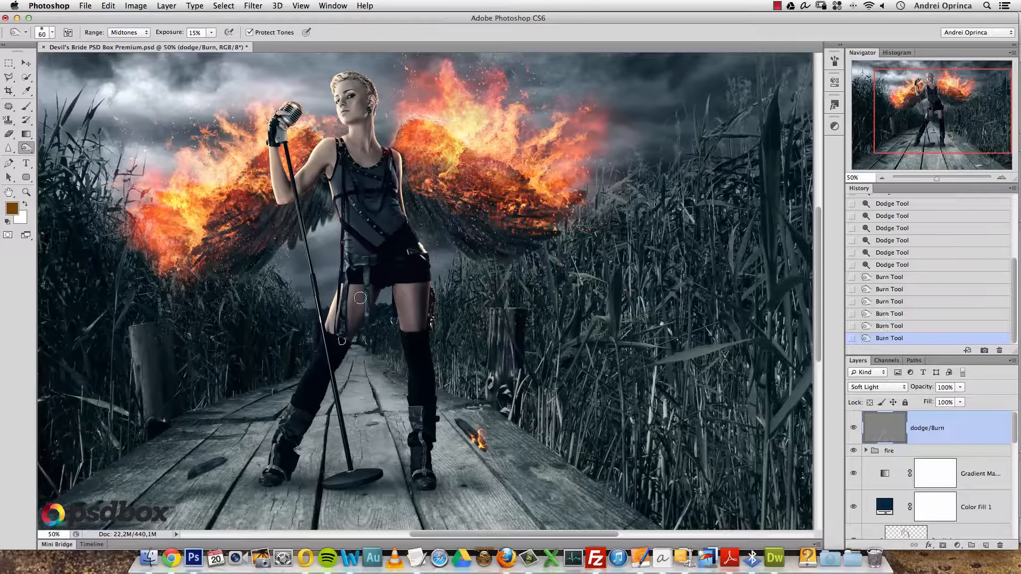
- Darken the singer's raised arm and underarm with a smaller brush, then zoom out to the whole image
scroll(296, 166, "up", 2)
key("bracketleft")
key("bracketleft")
key("bracketleft")
mouse_move(315, 175)
left_mouse_down()
mouse_move(308, 221)
mouse_move(310, 172)
mouse_move(353, 201)
left_mouse_up()
mouse_move(348, 157)
left_mouse_down()
mouse_move(345, 183)
mouse_move(357, 166)
left_mouse_up()
left_click_drag(364, 172, 372, 190)
left_click_drag(440, 86, 427, 201)
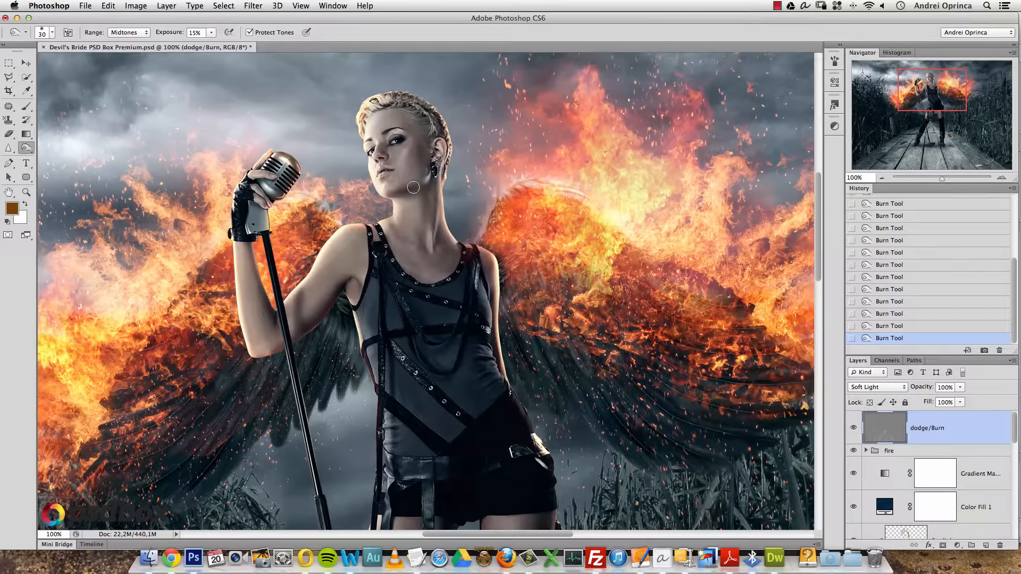
left_click(483, 336, "alt")
left_click(483, 335, "alt")
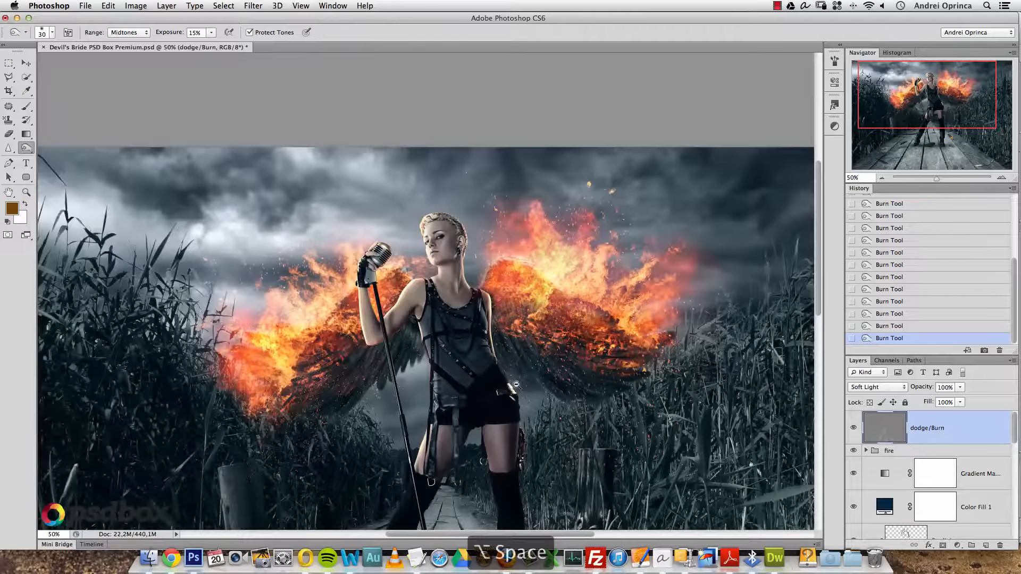
left_click_drag(502, 354, 477, 196)
left_click(457, 358, "alt")
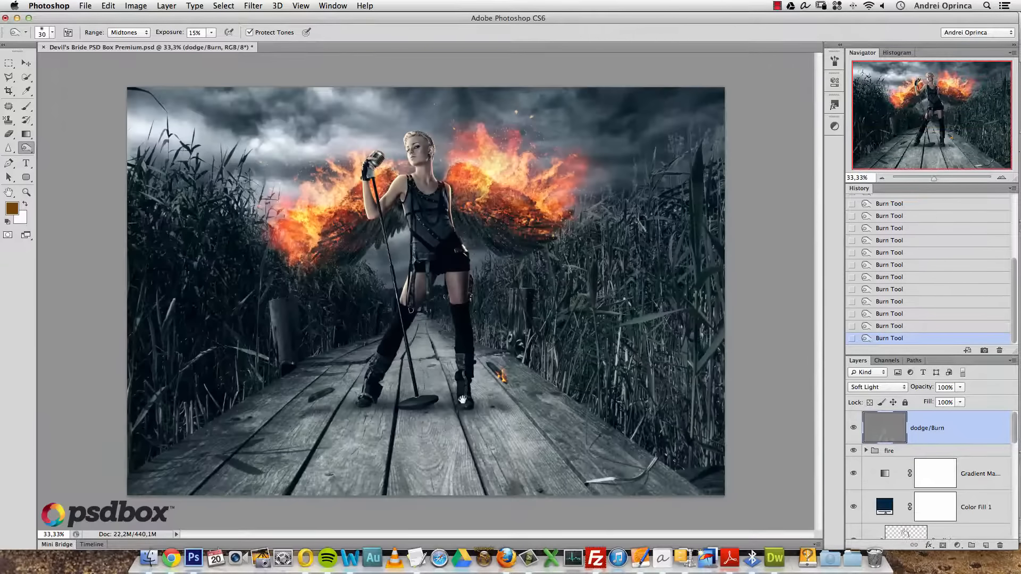
- Raise Burn exposure to 24% and paint broad shadows over the reeds and image edges
key("bracketleft")
left_click(212, 33)
left_click_drag(213, 44, 217, 46)
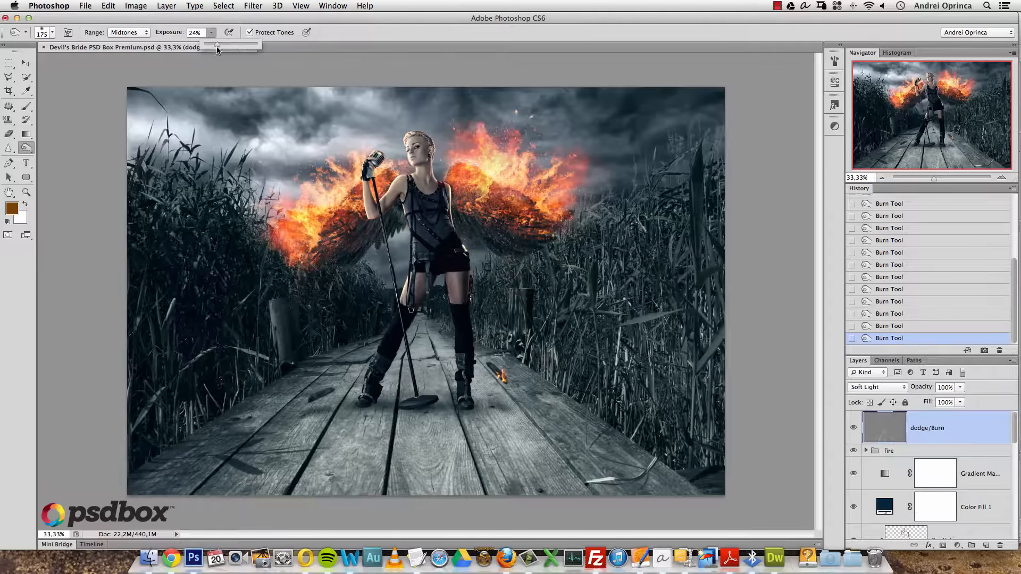
left_click(341, 424)
key("bracketleft")
key("bracketleft")
key("bracketleft")
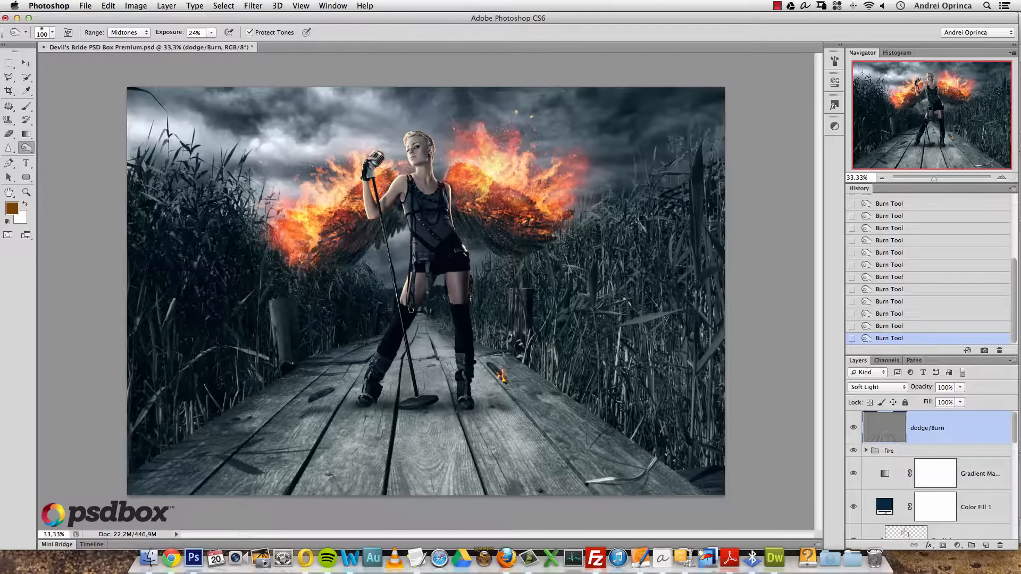
key("bracketright")
key("bracketright")
key("bracketright")
key("bracketright")
key("bracketright")
key("bracketright")
- Toggle the dodge/Burn layer on and off to compare, leaving it visible
left_click(855, 428)
left_click(854, 428)
left_click(854, 428)
left_click(854, 428)
left_click(854, 427)
left_click(854, 426)
left_click(853, 425)
left_click(853, 424)
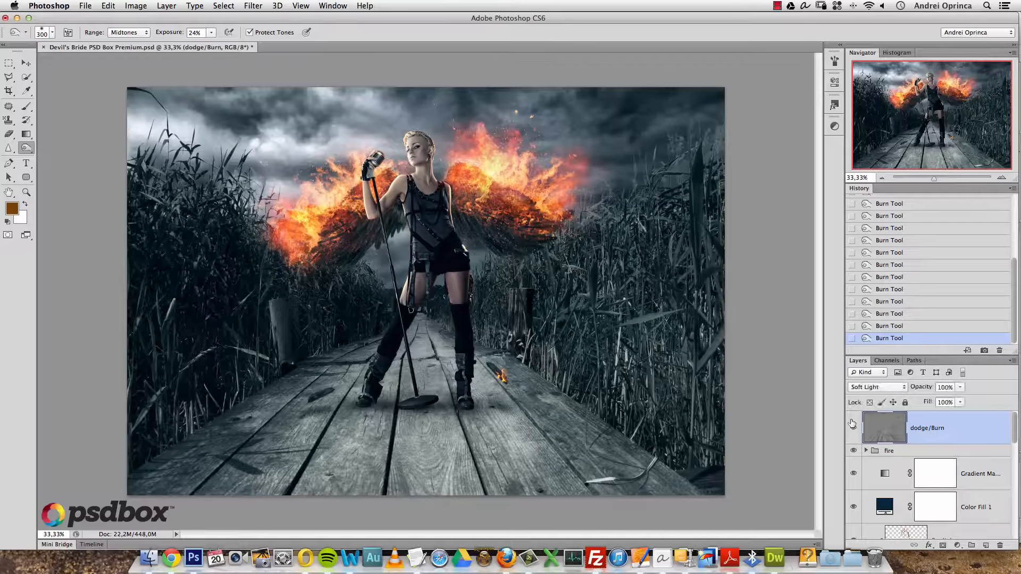